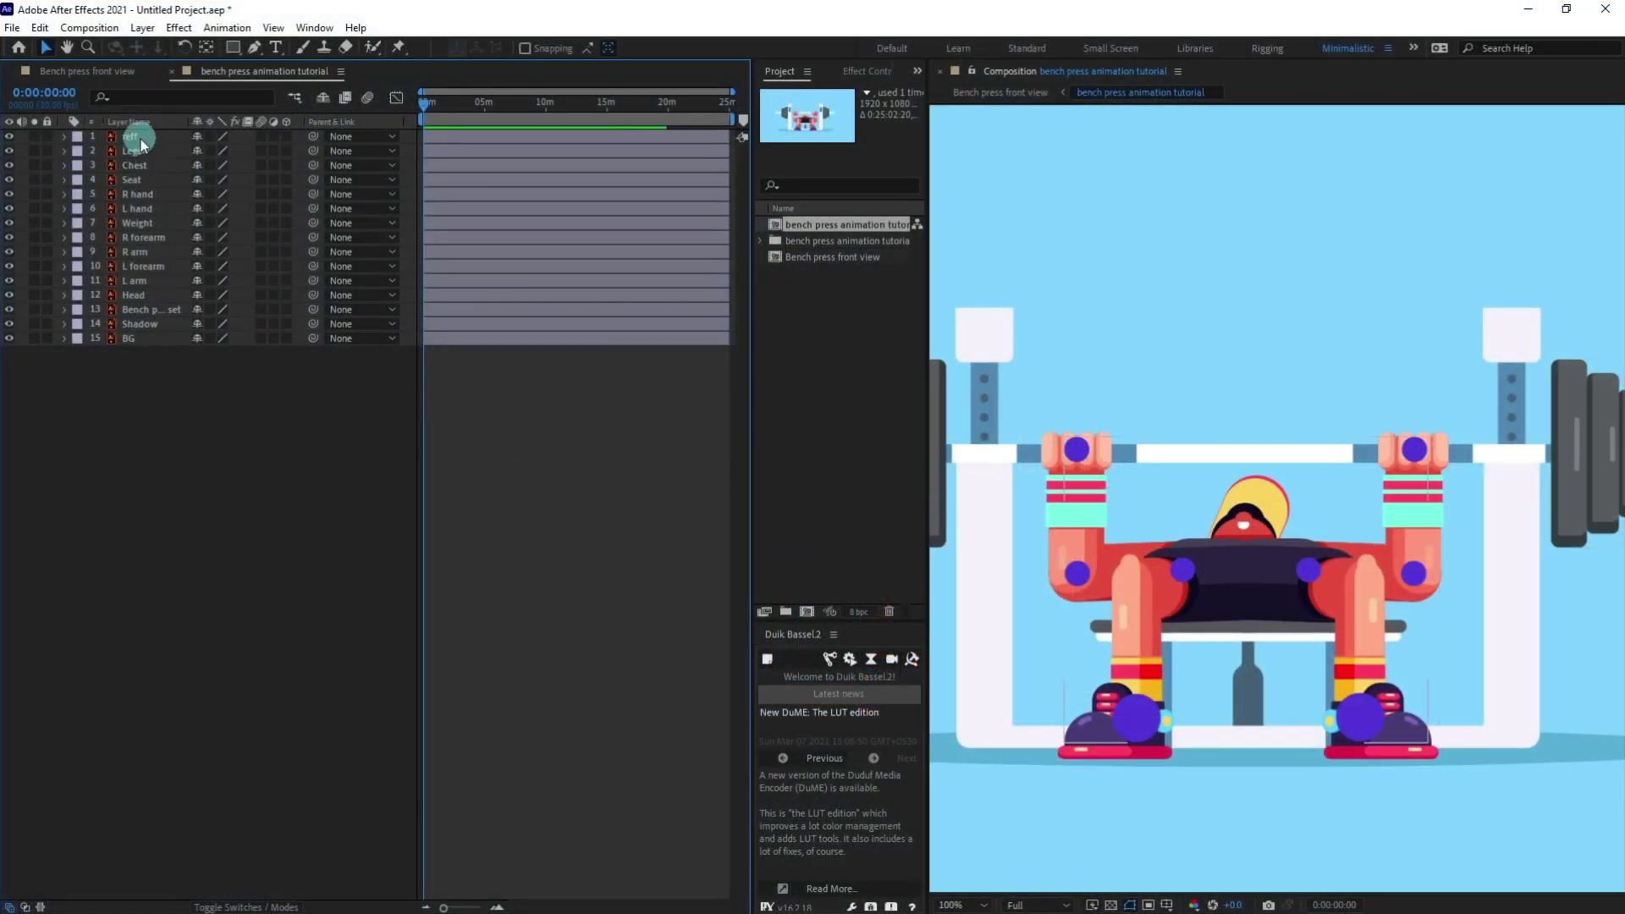
Create shapes from the reff vector layer and delete the original reff layer
{"action": "left_click", "coordinate": [138, 137]}
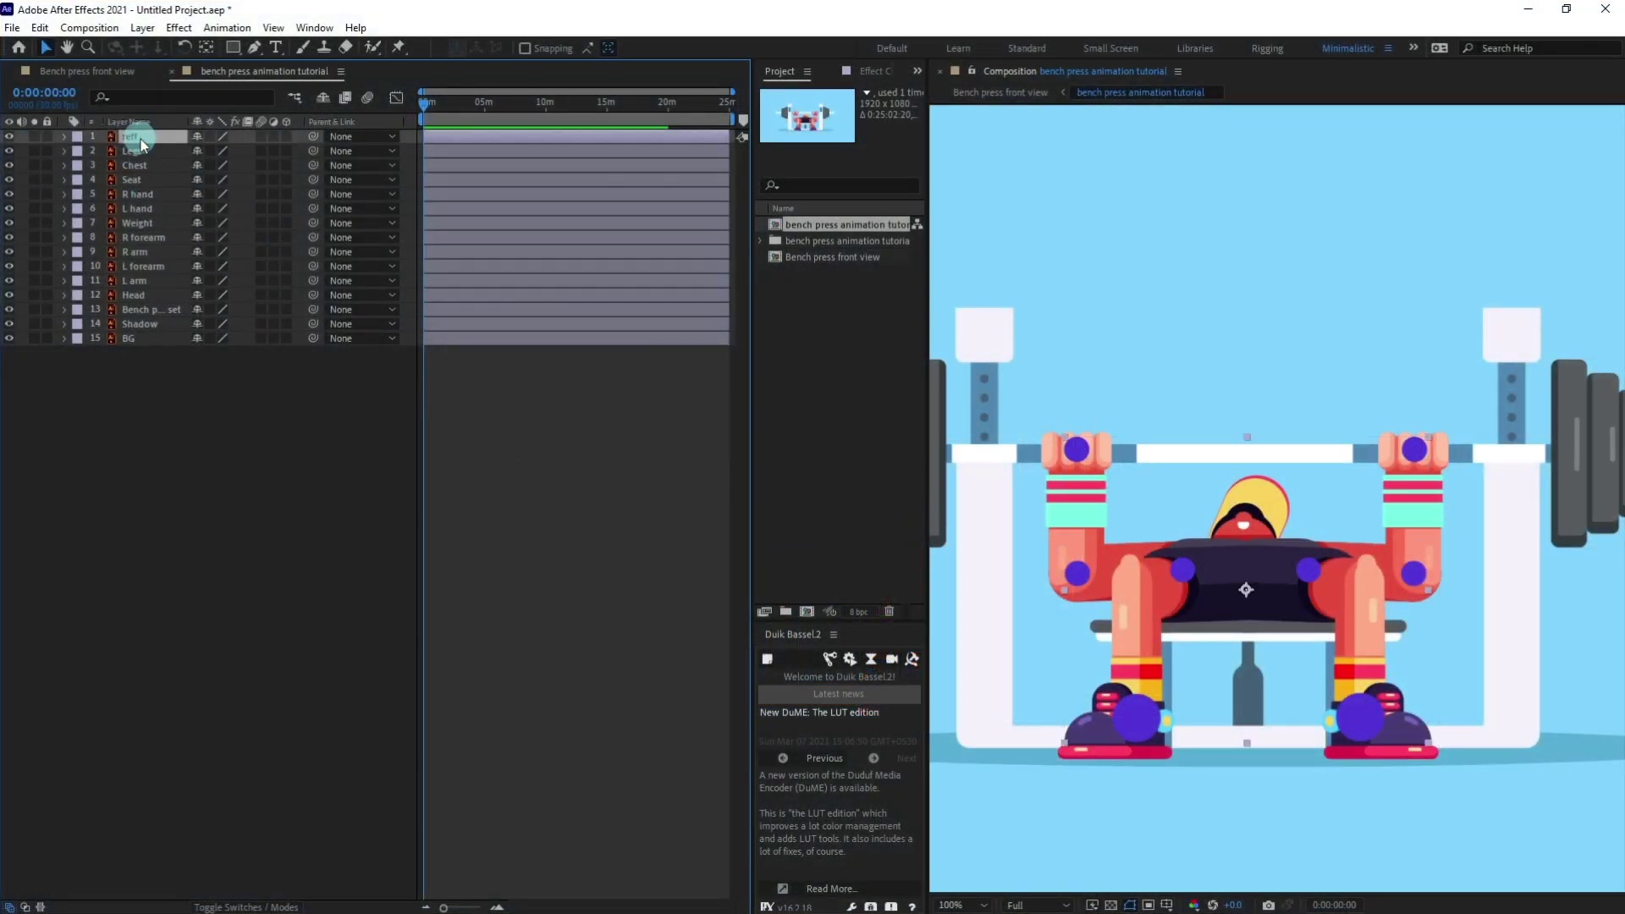
{"action": "right_click", "coordinate": [140, 145]}
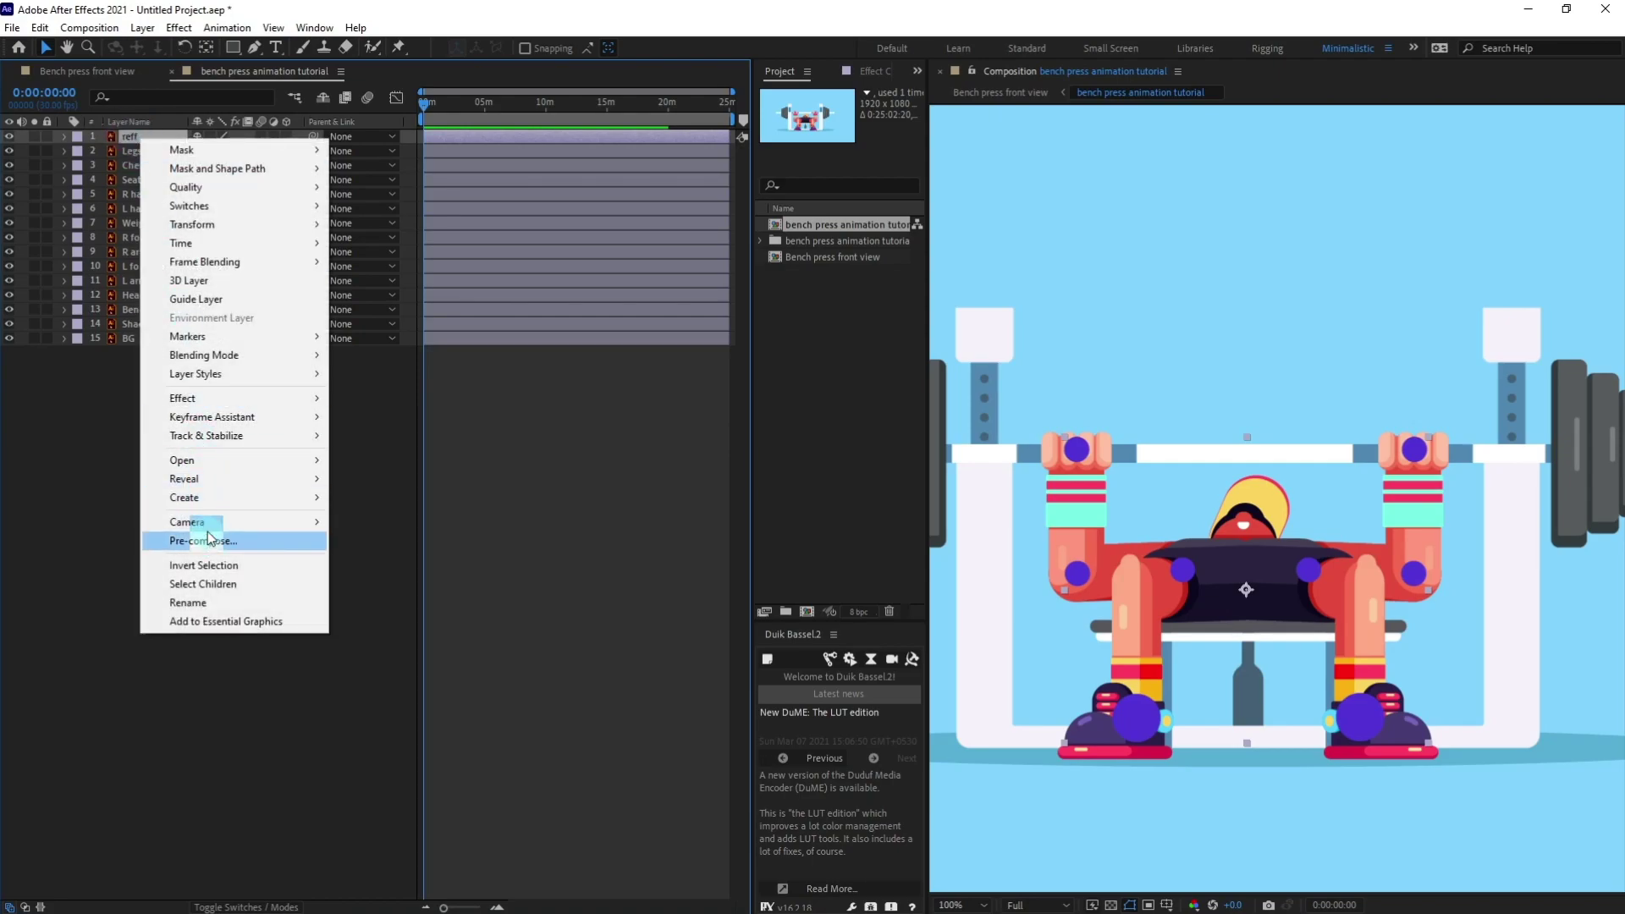
{"action": "mouse_move", "coordinate": [221, 496]}
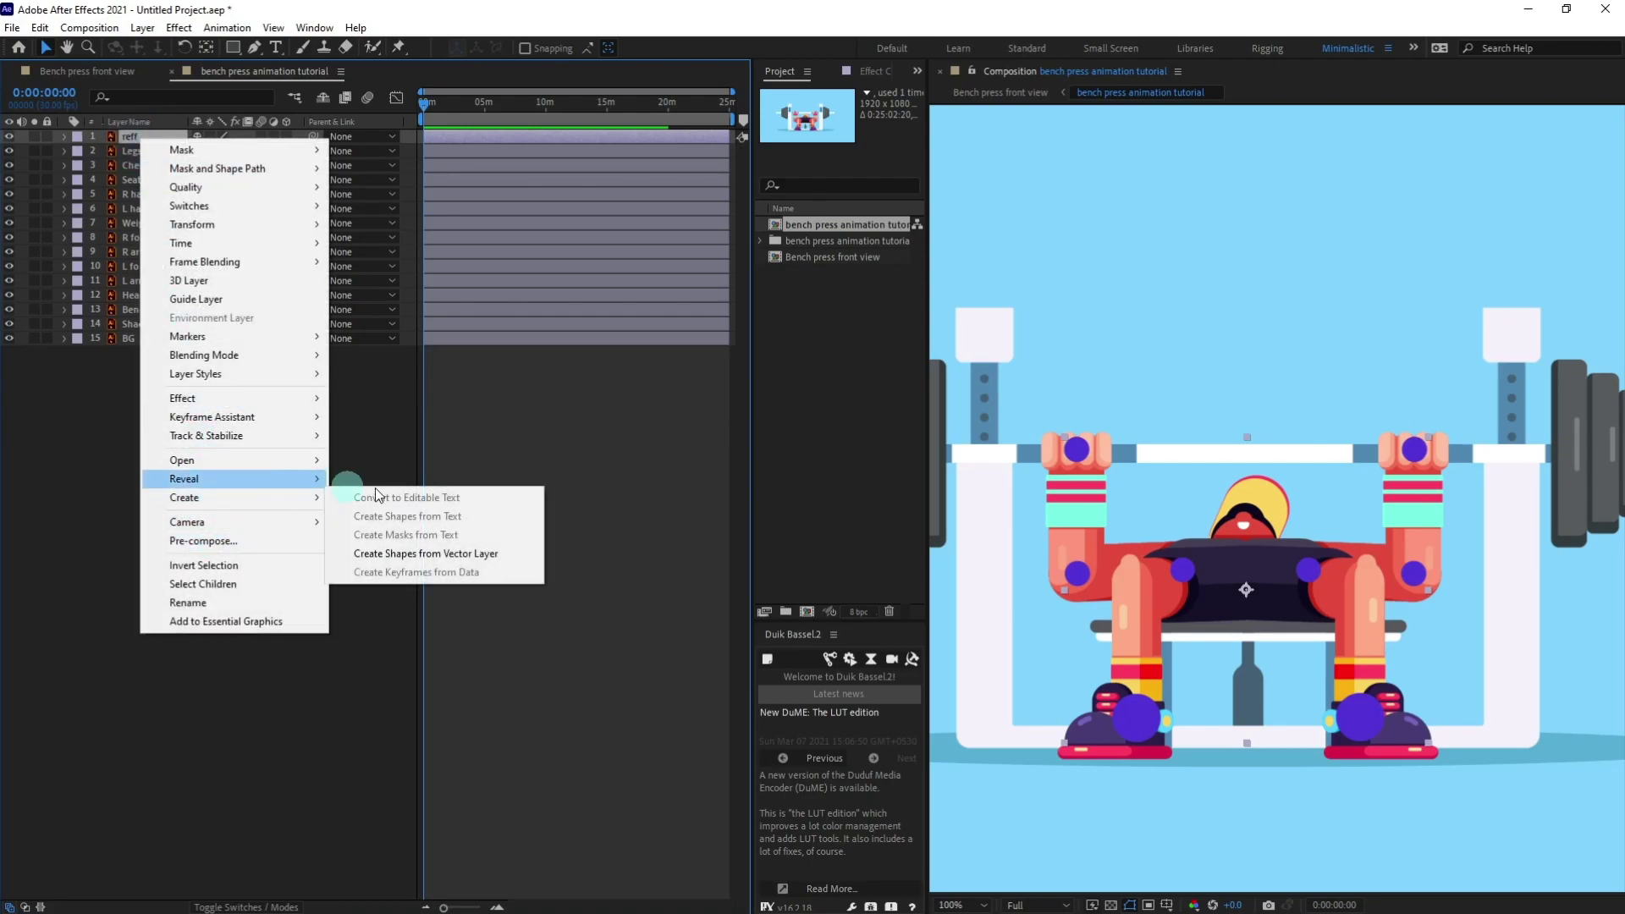
{"action": "left_click", "coordinate": [420, 554]}
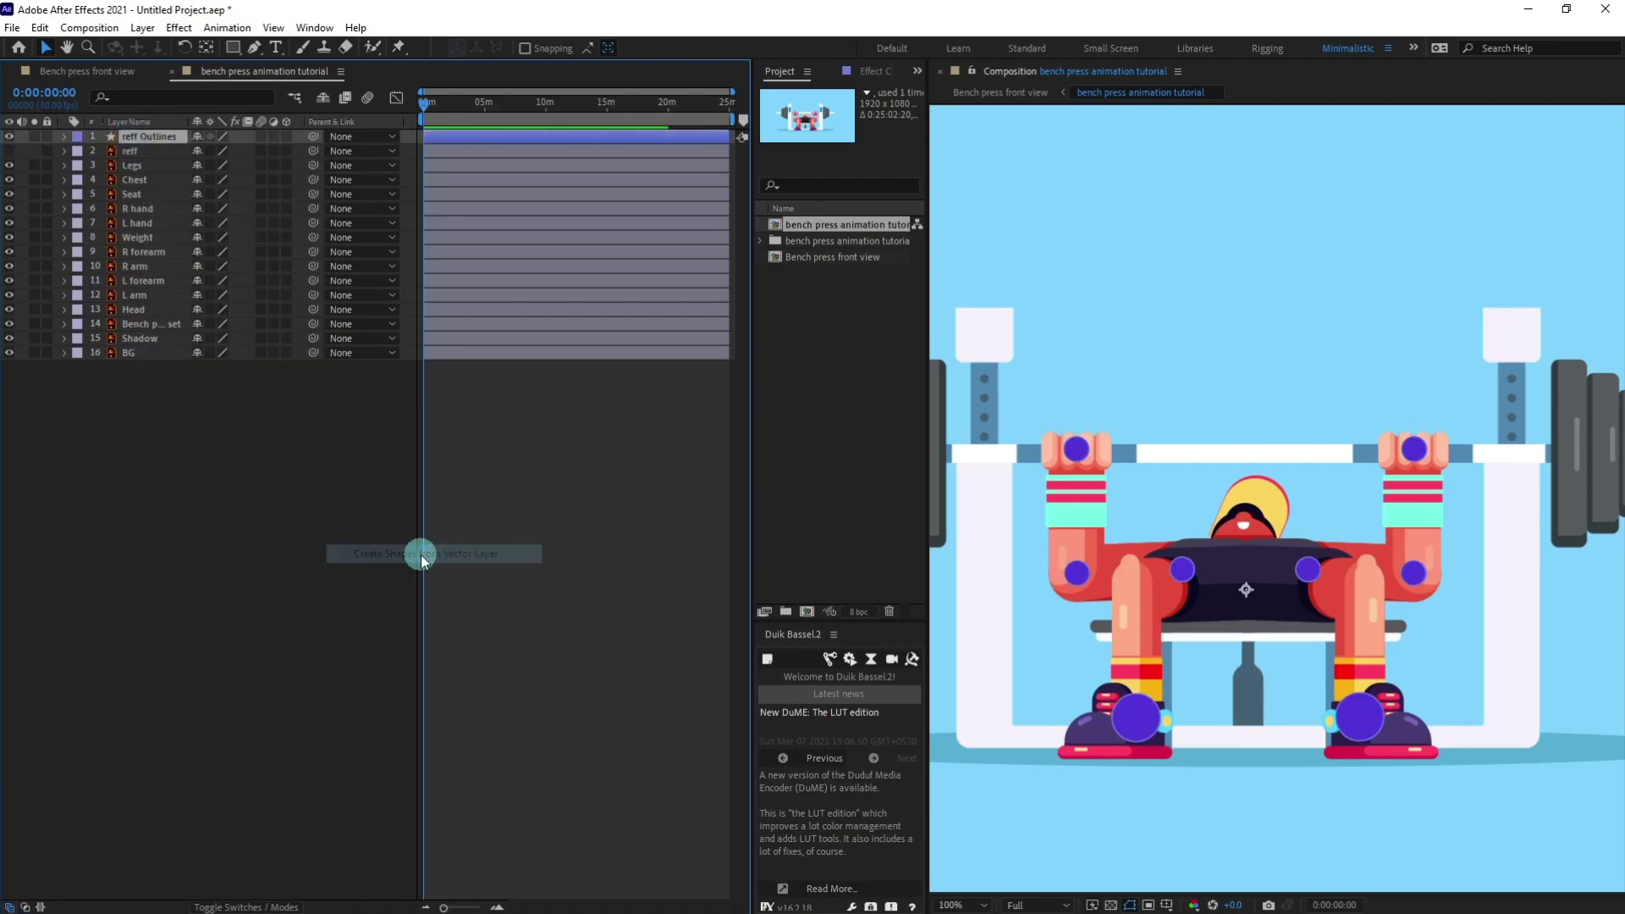
{"action": "left_click", "coordinate": [132, 155]}
{"action": "key", "text": "Delete"}
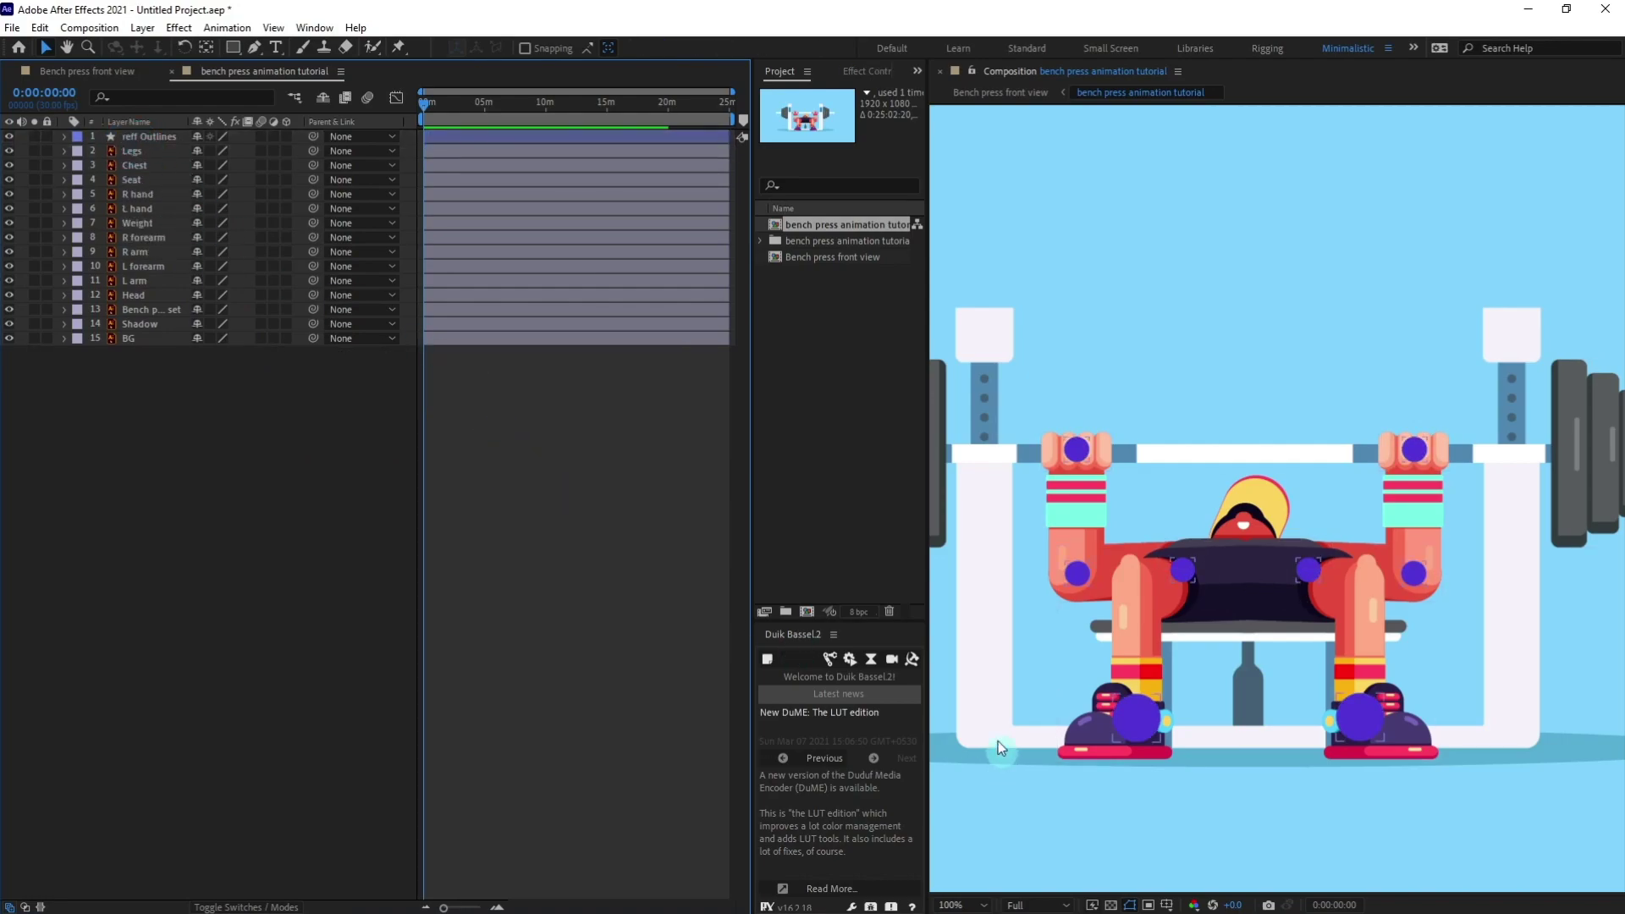
Add an arm structure to the composition from Duik's rigging structures
{"action": "left_click", "coordinate": [828, 661]}
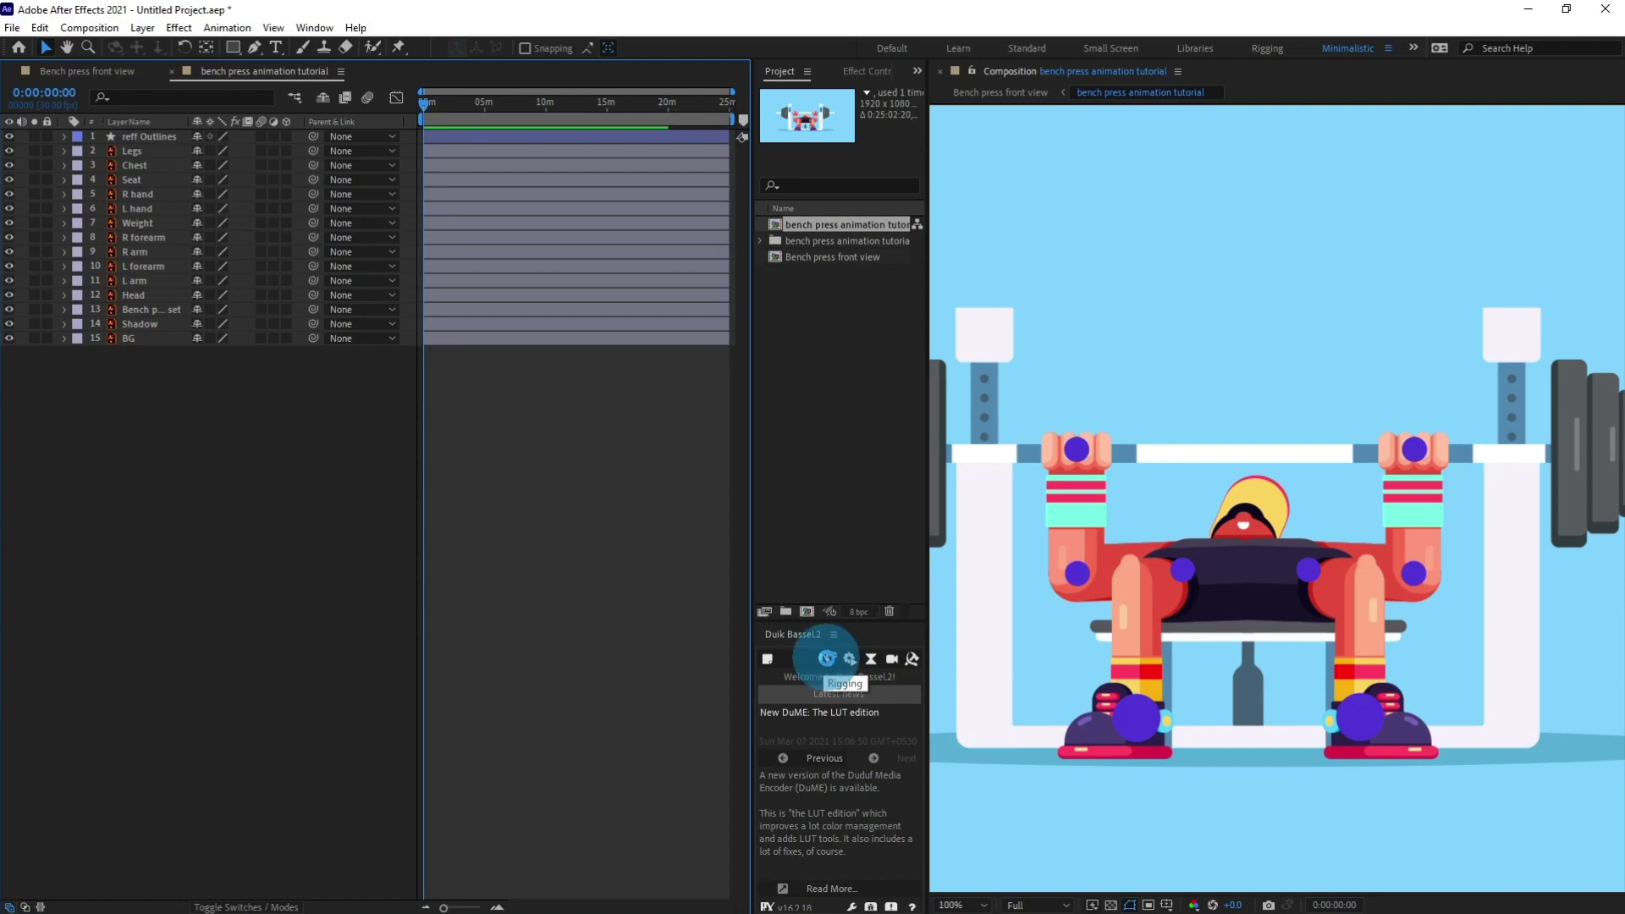
{"action": "left_click", "coordinate": [846, 744]}
{"action": "left_click", "coordinate": [815, 700]}
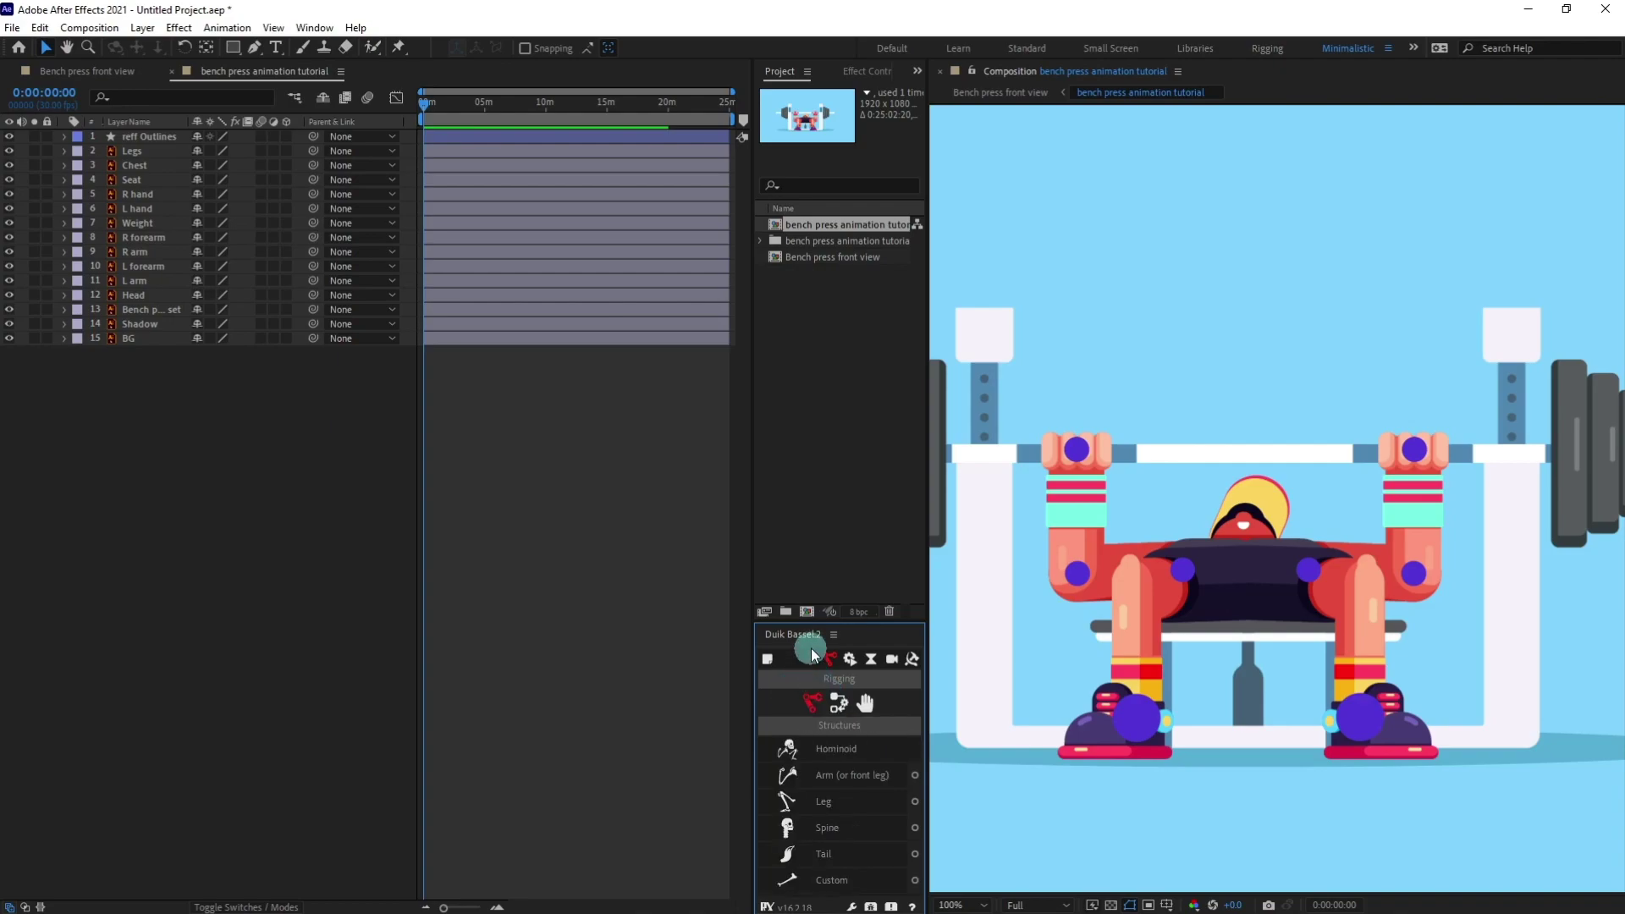
{"action": "left_click", "coordinate": [829, 776]}
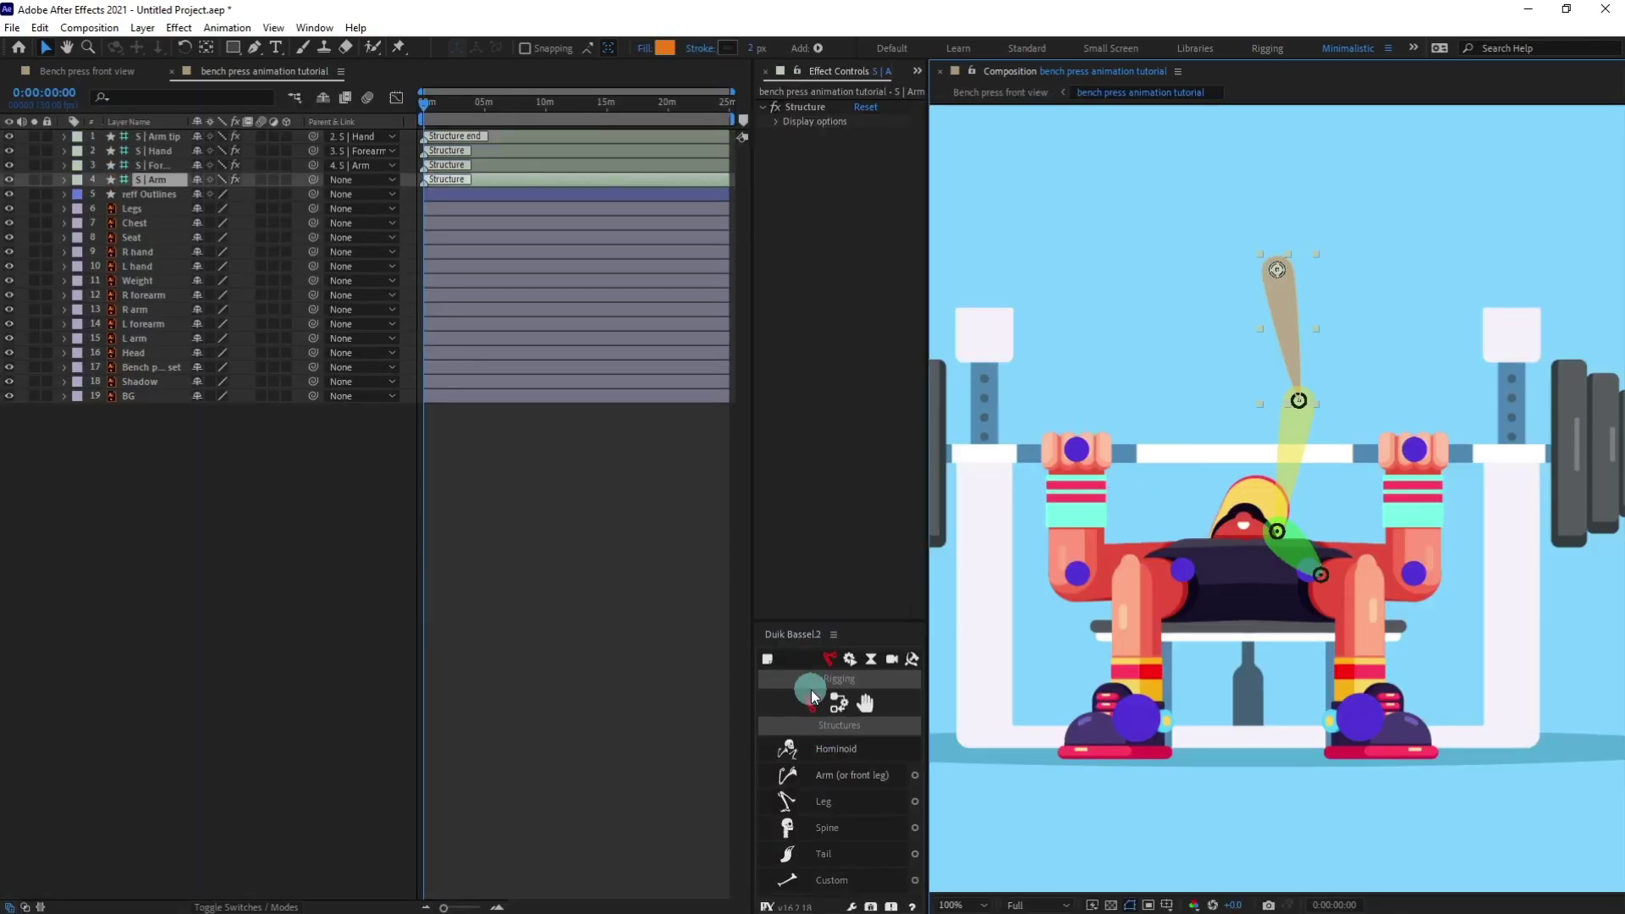
Move the four arm structure layers directly above the L forearm layer in the stack
{"action": "left_click", "coordinate": [164, 137]}
{"action": "left_click", "coordinate": [156, 181]}
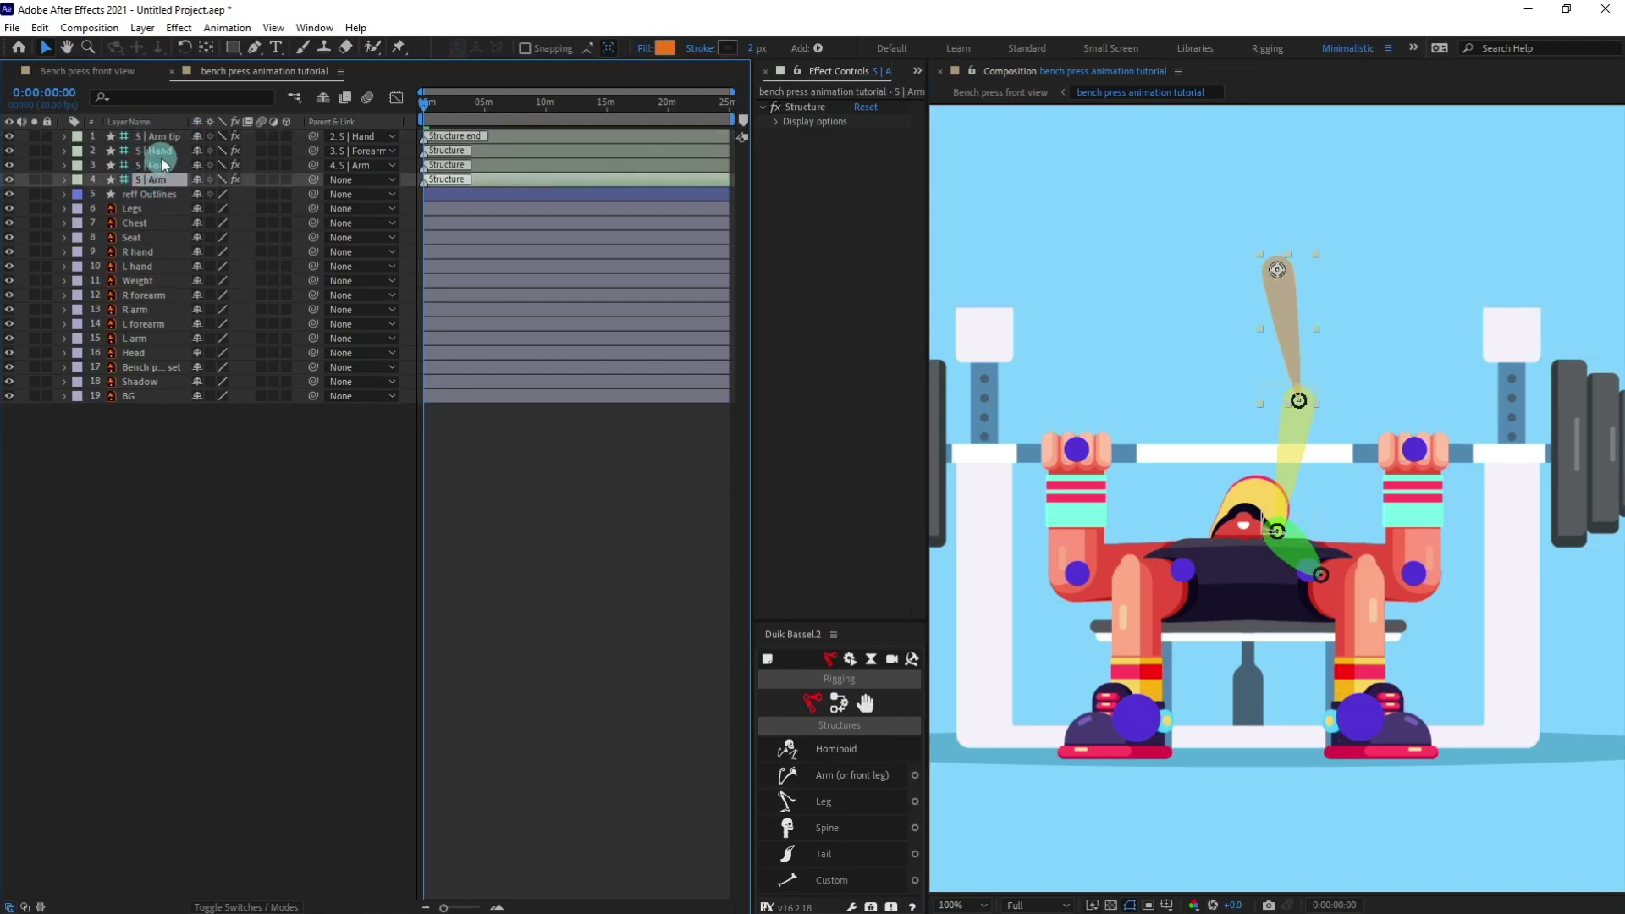
{"action": "left_click", "coordinate": [161, 138], "text": "shift"}
{"action": "left_click_drag", "start_coordinate": [153, 193], "coordinate": [159, 318]}
Solo the arm structure layers together with L forearm, L arm, L hand and reff Outlines
{"action": "key", "text": "Caps_Lock"}
{"action": "left_click", "coordinate": [144, 324]}
{"action": "left_click", "coordinate": [146, 339], "text": "shift"}
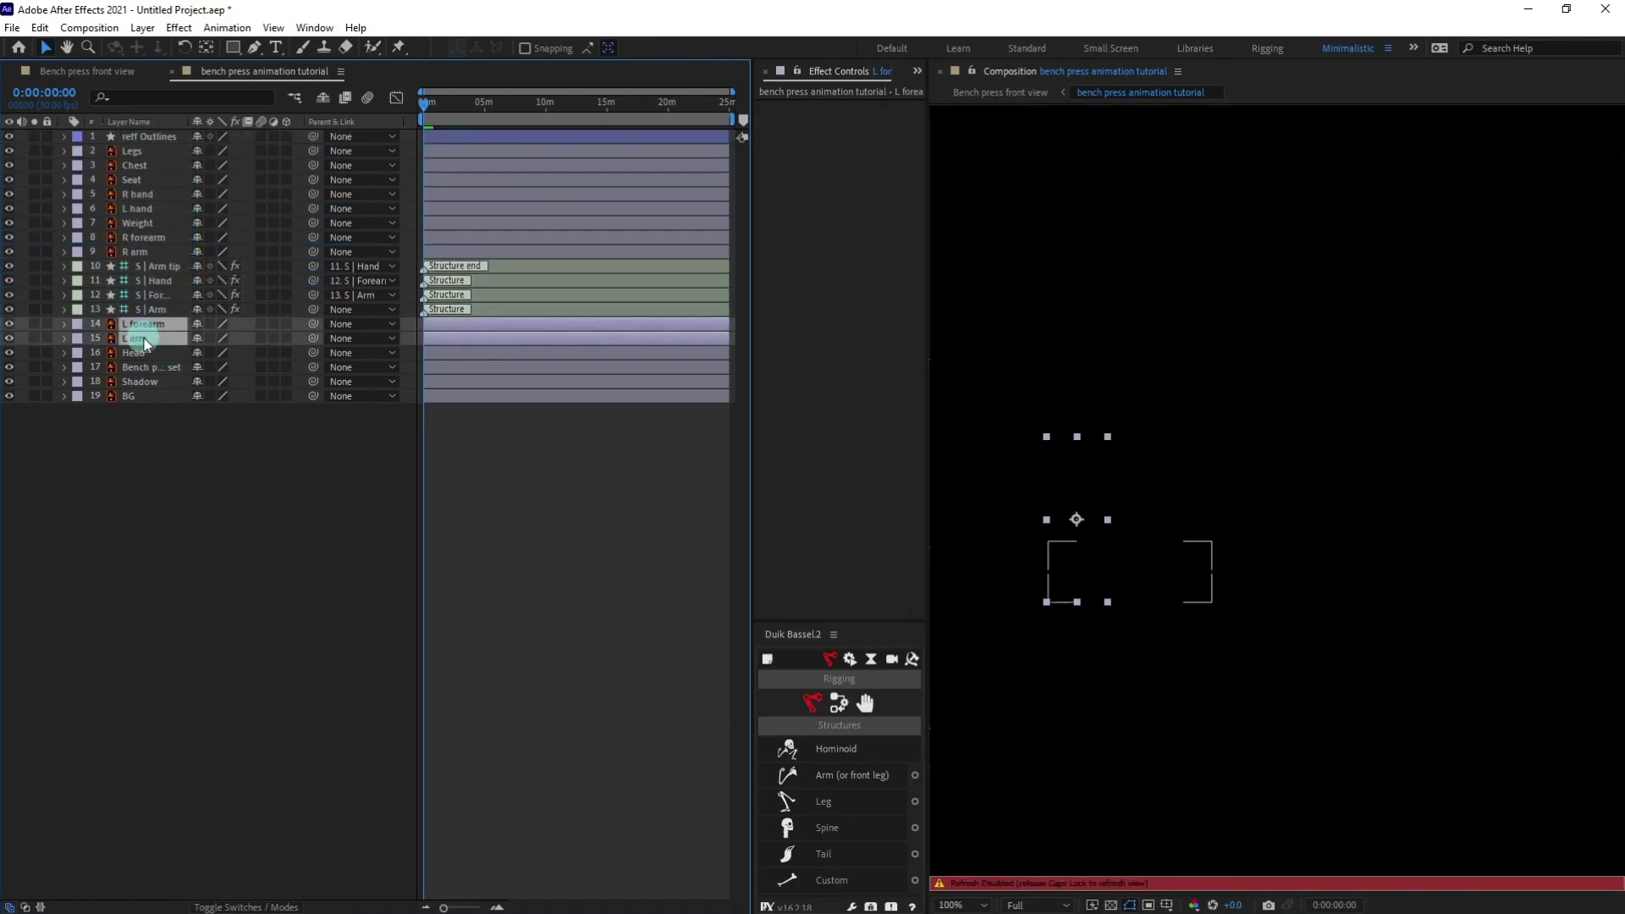
{"action": "key", "text": "Caps_Lock"}
{"action": "left_click", "coordinate": [148, 270], "text": "shift"}
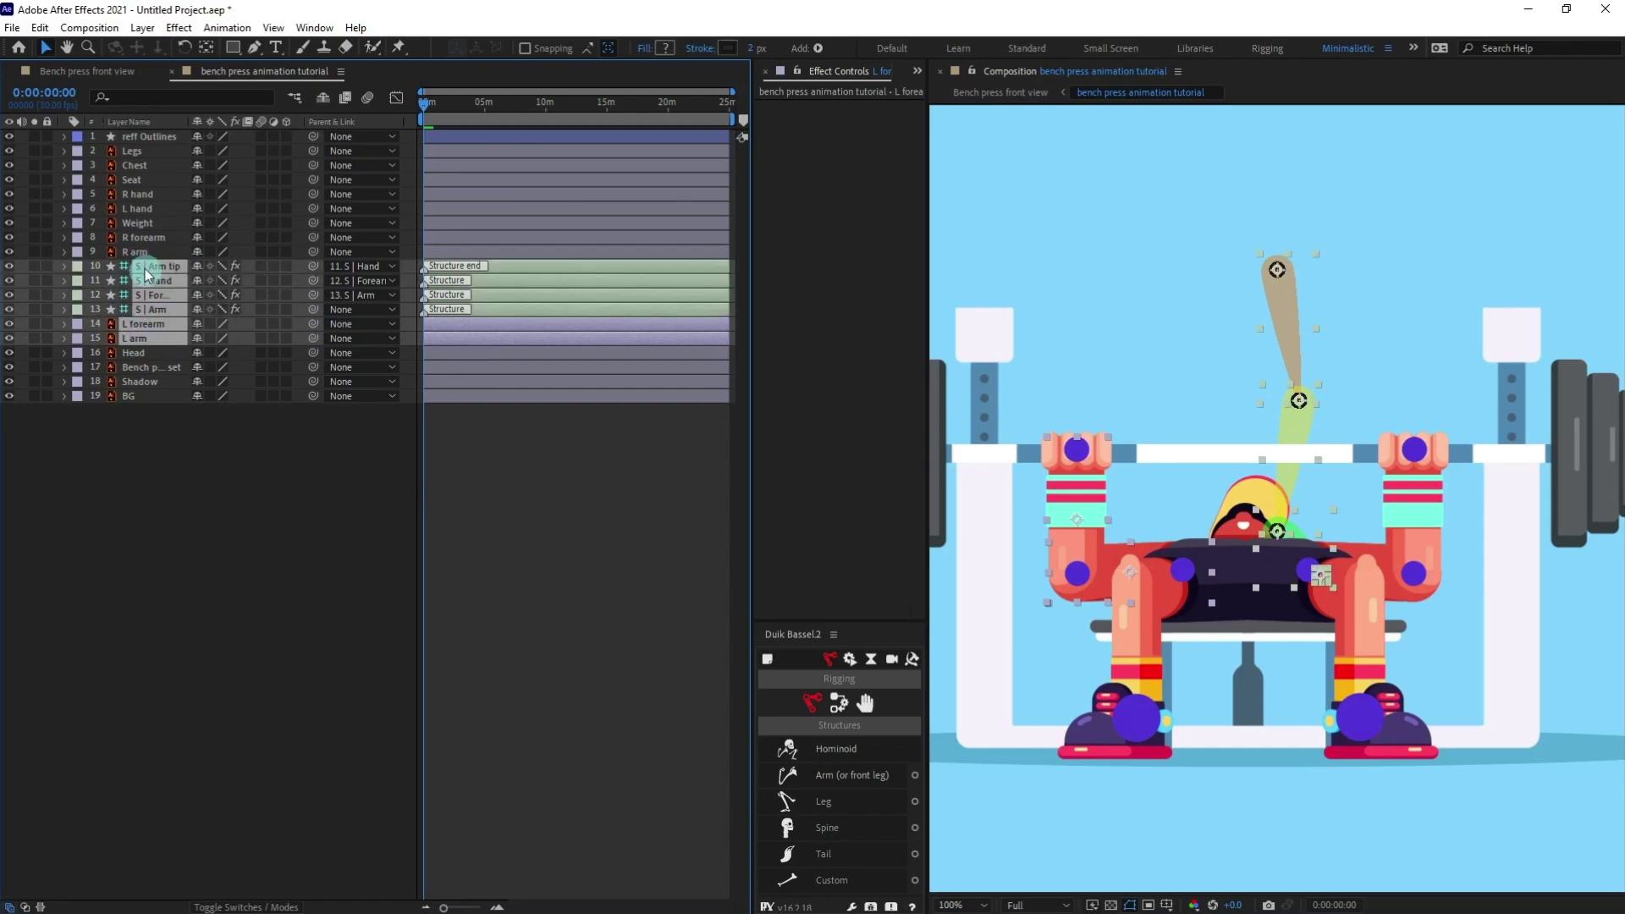
{"action": "left_click", "coordinate": [135, 208], "text": "ctrl"}
{"action": "left_click", "coordinate": [136, 137], "text": "ctrl"}
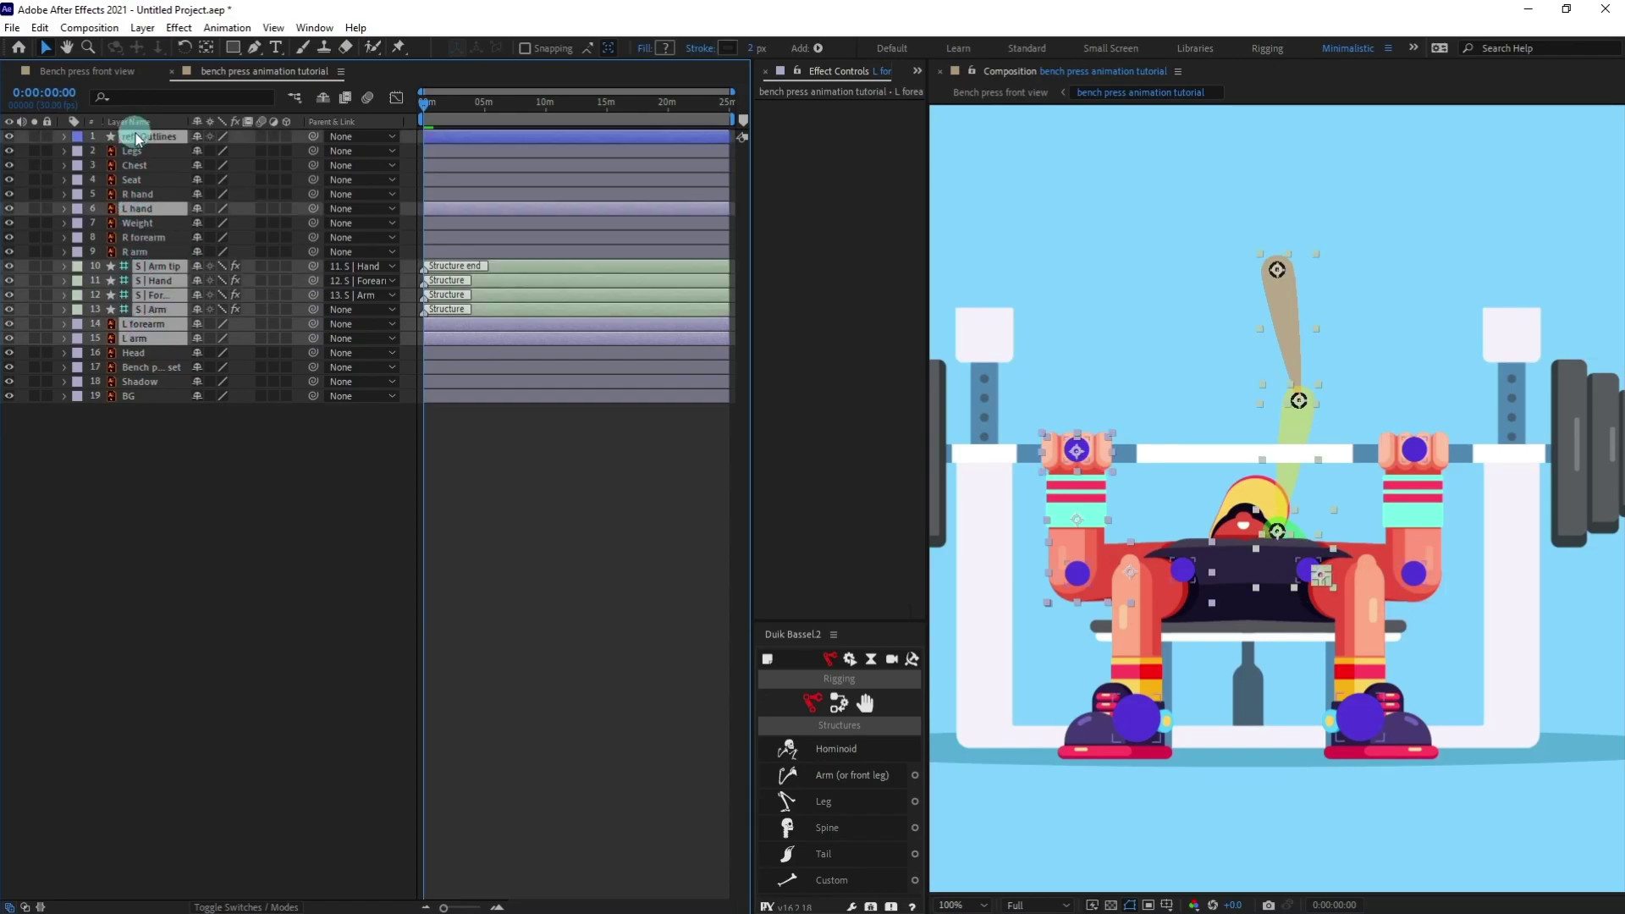
{"action": "left_click", "coordinate": [36, 137]}
{"action": "left_click", "coordinate": [556, 523]}
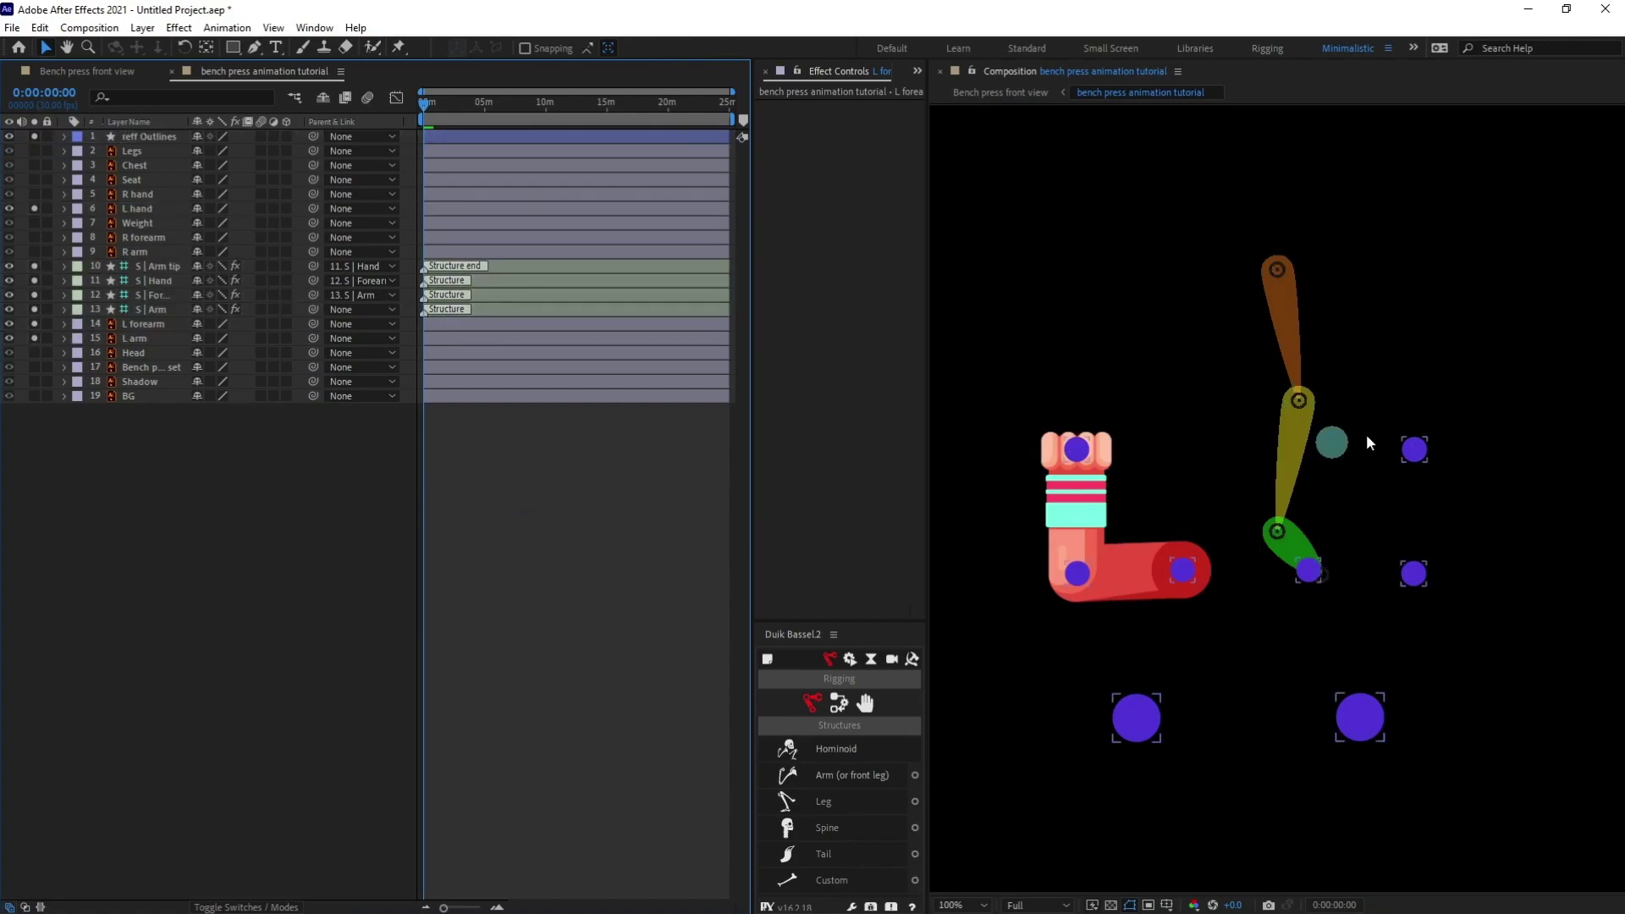
Position the S | Arm structure on the left arm's shoulder reference circle
{"action": "scroll", "coordinate": [1378, 414], "scroll_direction": "up", "scroll_amount": 1}
{"action": "left_click_drag", "start_coordinate": [1265, 410], "coordinate": [1412, 558]}
{"action": "key", "text": "v"}
{"action": "left_click", "coordinate": [144, 294]}
{"action": "left_click", "coordinate": [157, 309]}
{"action": "left_click_drag", "start_coordinate": [1422, 184], "coordinate": [1233, 785]}
{"action": "left_click_drag", "start_coordinate": [1187, 652], "coordinate": [1212, 308]}
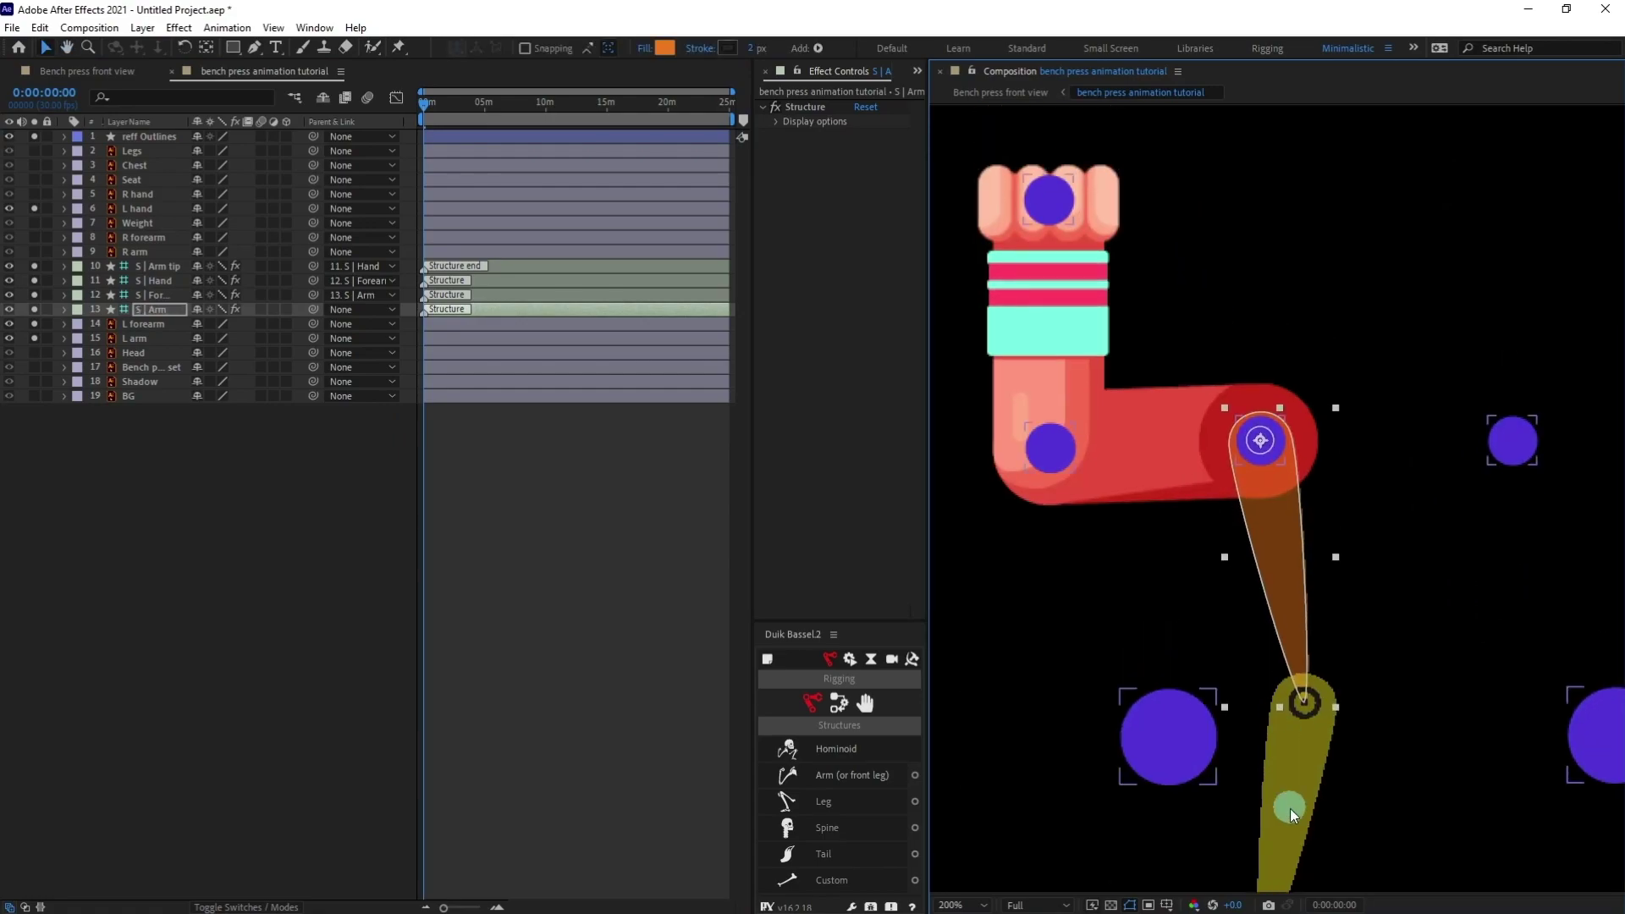
Place the forearm structure's joint on the left elbow reference circle
{"action": "left_click", "coordinate": [174, 294]}
{"action": "left_click_drag", "start_coordinate": [1317, 739], "coordinate": [1305, 488]}
{"action": "scroll", "coordinate": [1067, 468], "scroll_direction": "up", "scroll_amount": 1}
{"action": "scroll", "coordinate": [1337, 448], "scroll_direction": "down", "scroll_amount": 2}
{"action": "scroll", "coordinate": [1278, 508], "scroll_direction": "up", "scroll_amount": 1}
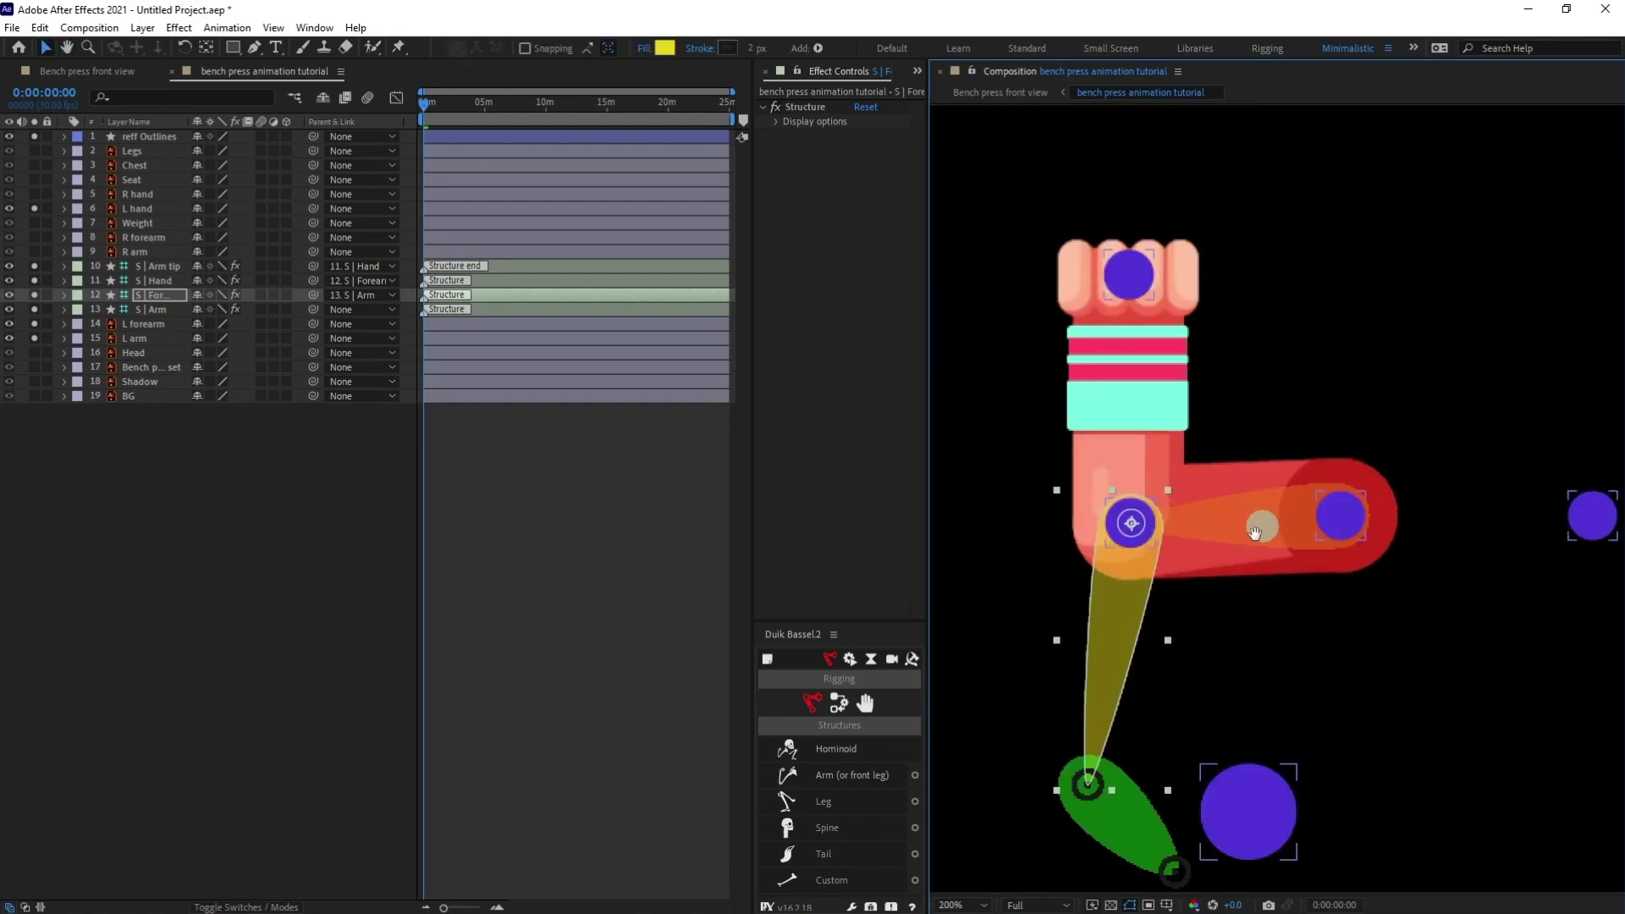
{"action": "left_click_drag", "start_coordinate": [1237, 545], "coordinate": [1230, 505]}
Place the S | Hand joint on the left wrist reference circle and the arm tip at the top of the fist
{"action": "left_click", "coordinate": [151, 284]}
{"action": "left_click_drag", "start_coordinate": [1083, 745], "coordinate": [1127, 239]}
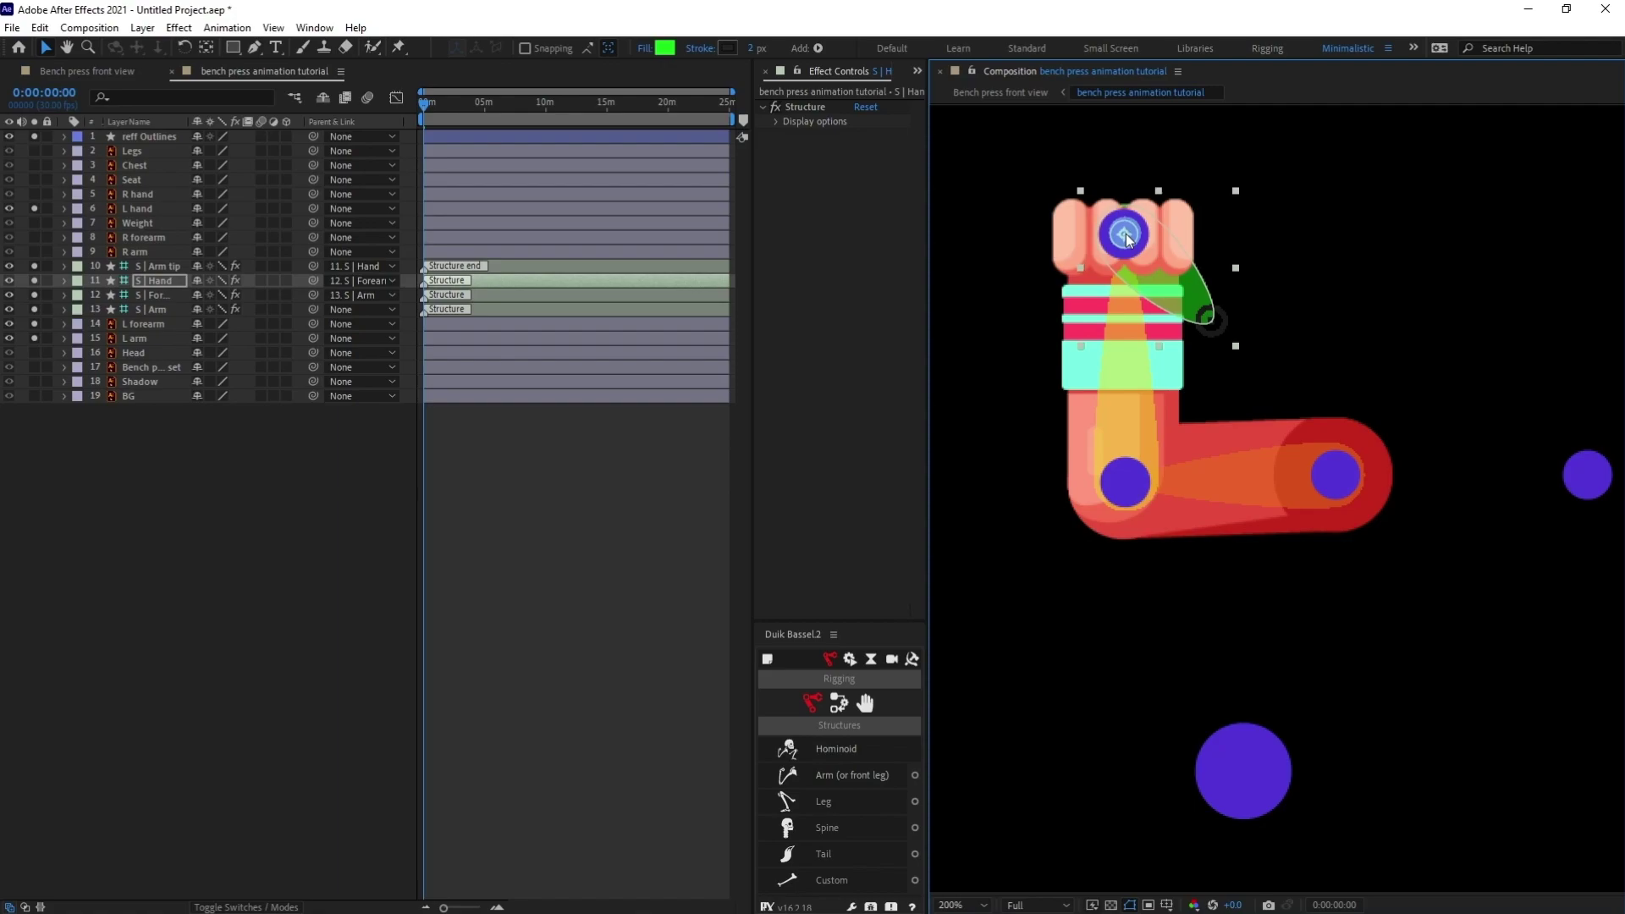
{"action": "left_click", "coordinate": [154, 266]}
{"action": "left_click_drag", "start_coordinate": [1202, 319], "coordinate": [1123, 202]}
{"action": "left_click", "coordinate": [176, 480]}
Parent L forearm, L arm and L hand to their matching forearm, arm and hand structure layers
{"action": "left_click", "coordinate": [145, 338]}
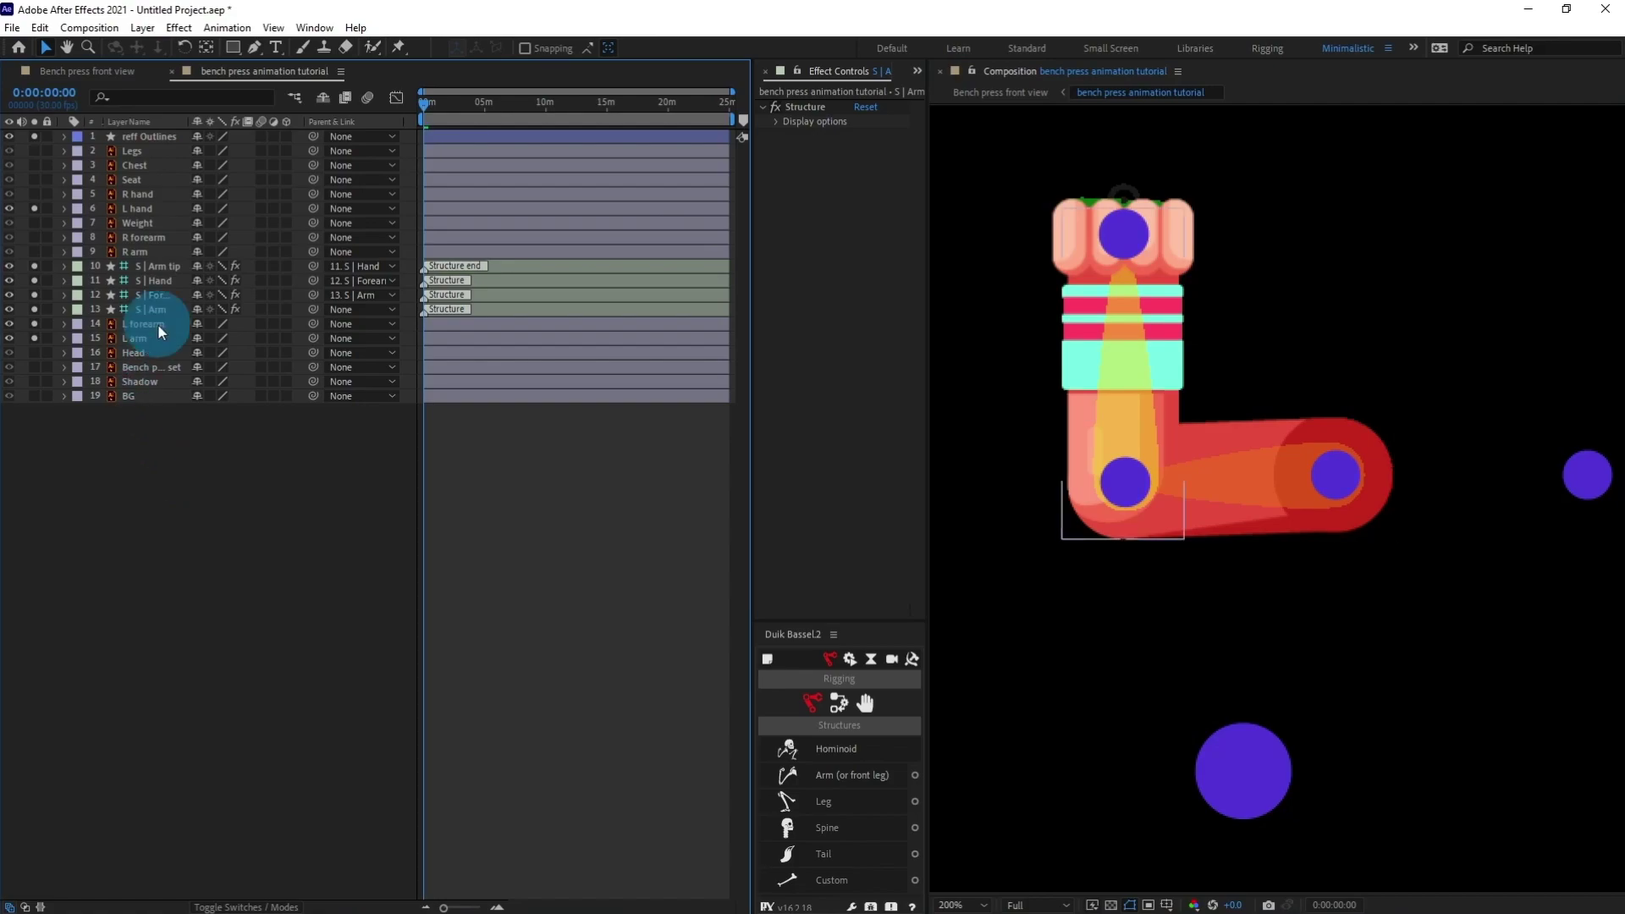
{"action": "left_click", "coordinate": [295, 324]}
{"action": "left_click_drag", "start_coordinate": [154, 300], "coordinate": [151, 292]}
{"action": "left_click", "coordinate": [136, 339]}
{"action": "left_click_drag", "start_coordinate": [313, 338], "coordinate": [165, 311]}
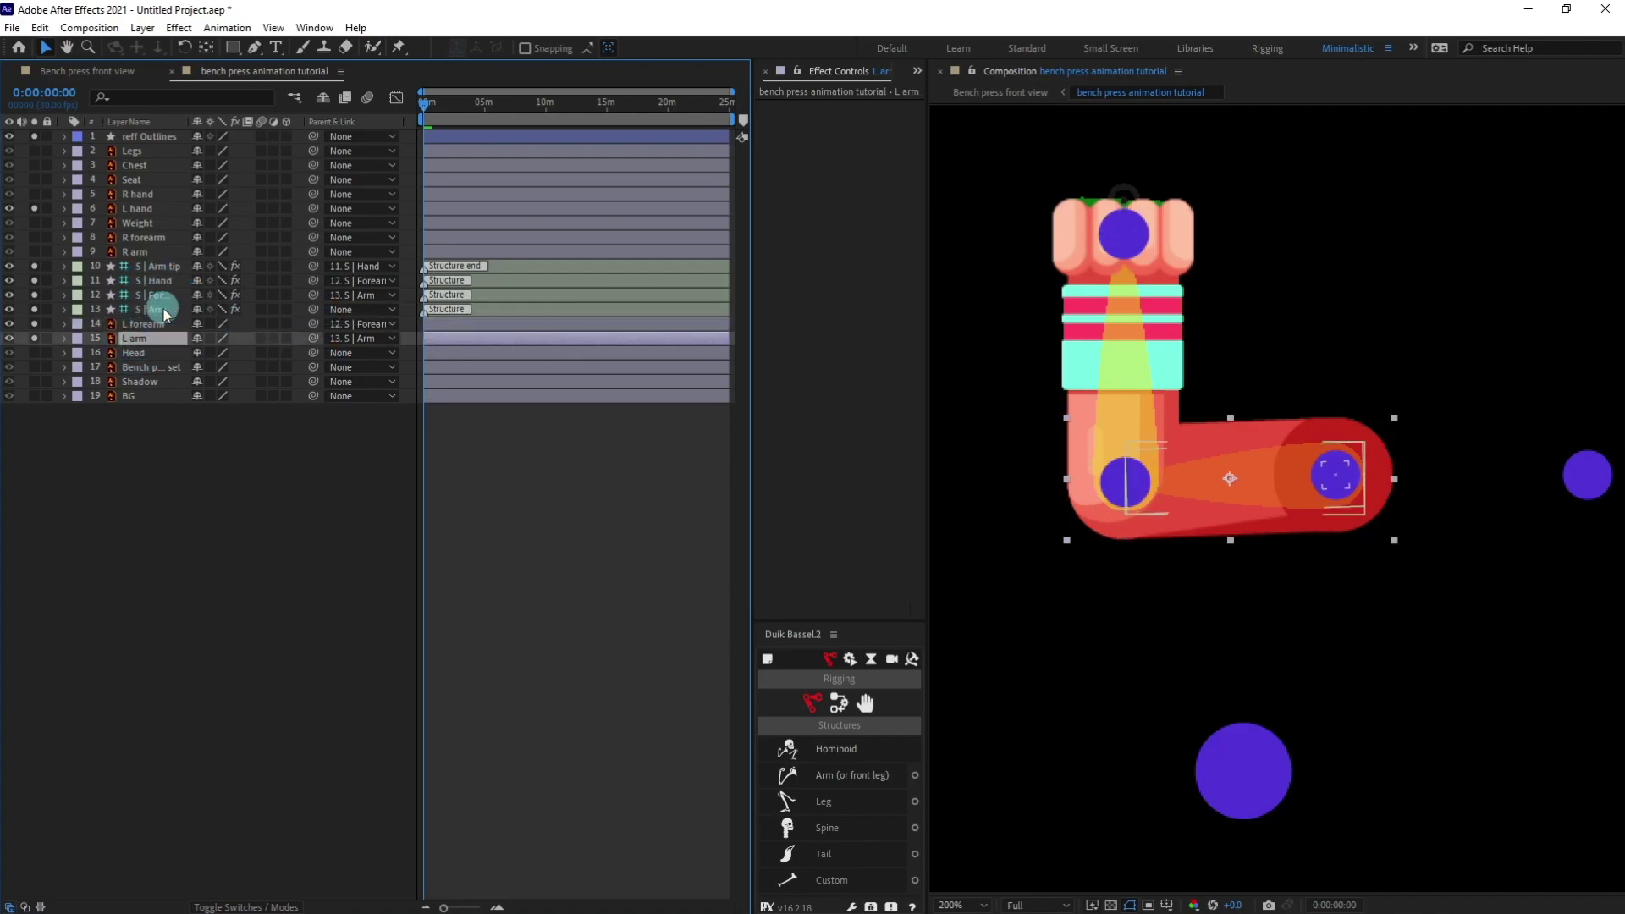
{"action": "left_click", "coordinate": [144, 208]}
{"action": "left_click_drag", "start_coordinate": [317, 207], "coordinate": [171, 281]}
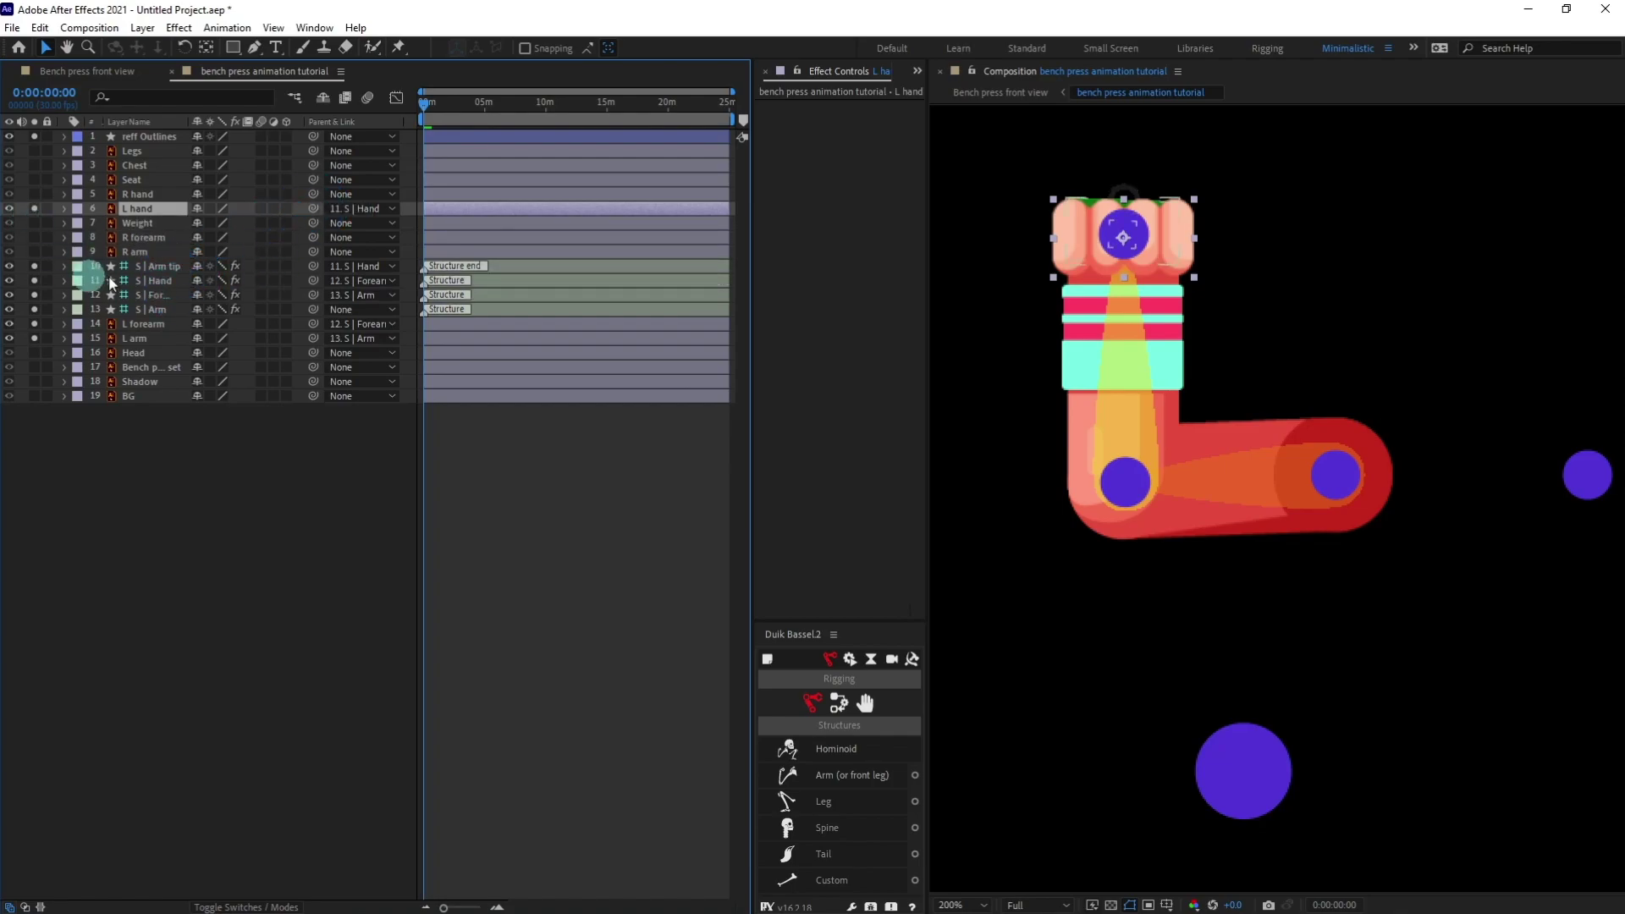
Apply Auto-rig & IK to the four left arm structure layers and try out the hand controller, undoing the trial move
{"action": "left_click", "coordinate": [156, 266]}
{"action": "left_click", "coordinate": [151, 310], "text": "shift"}
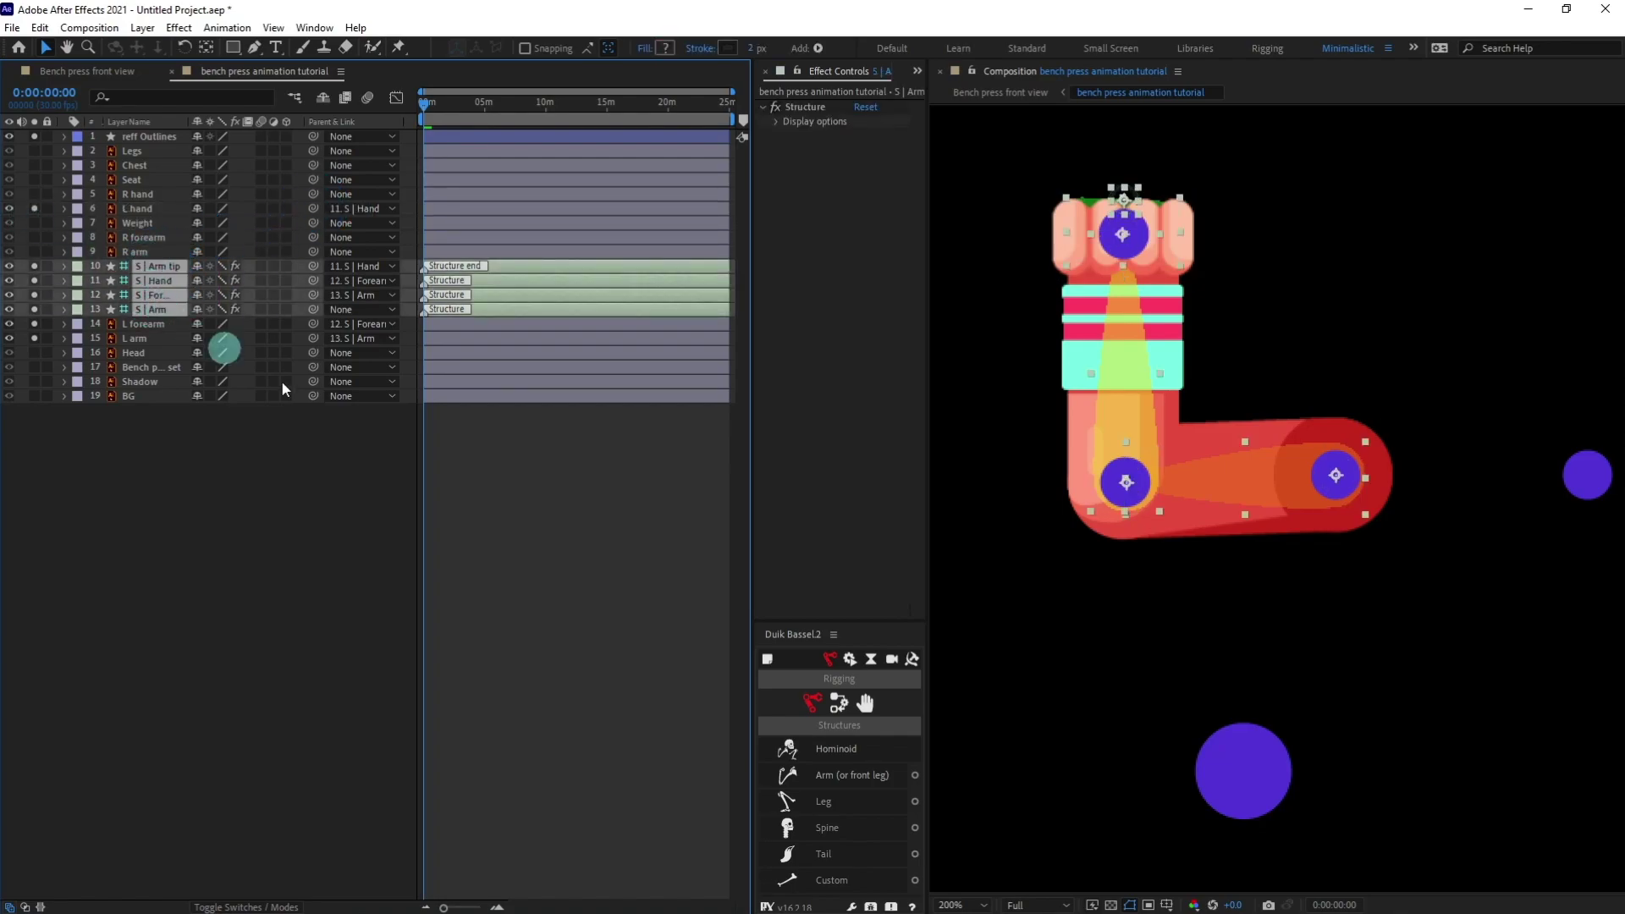
{"action": "left_click", "coordinate": [836, 706]}
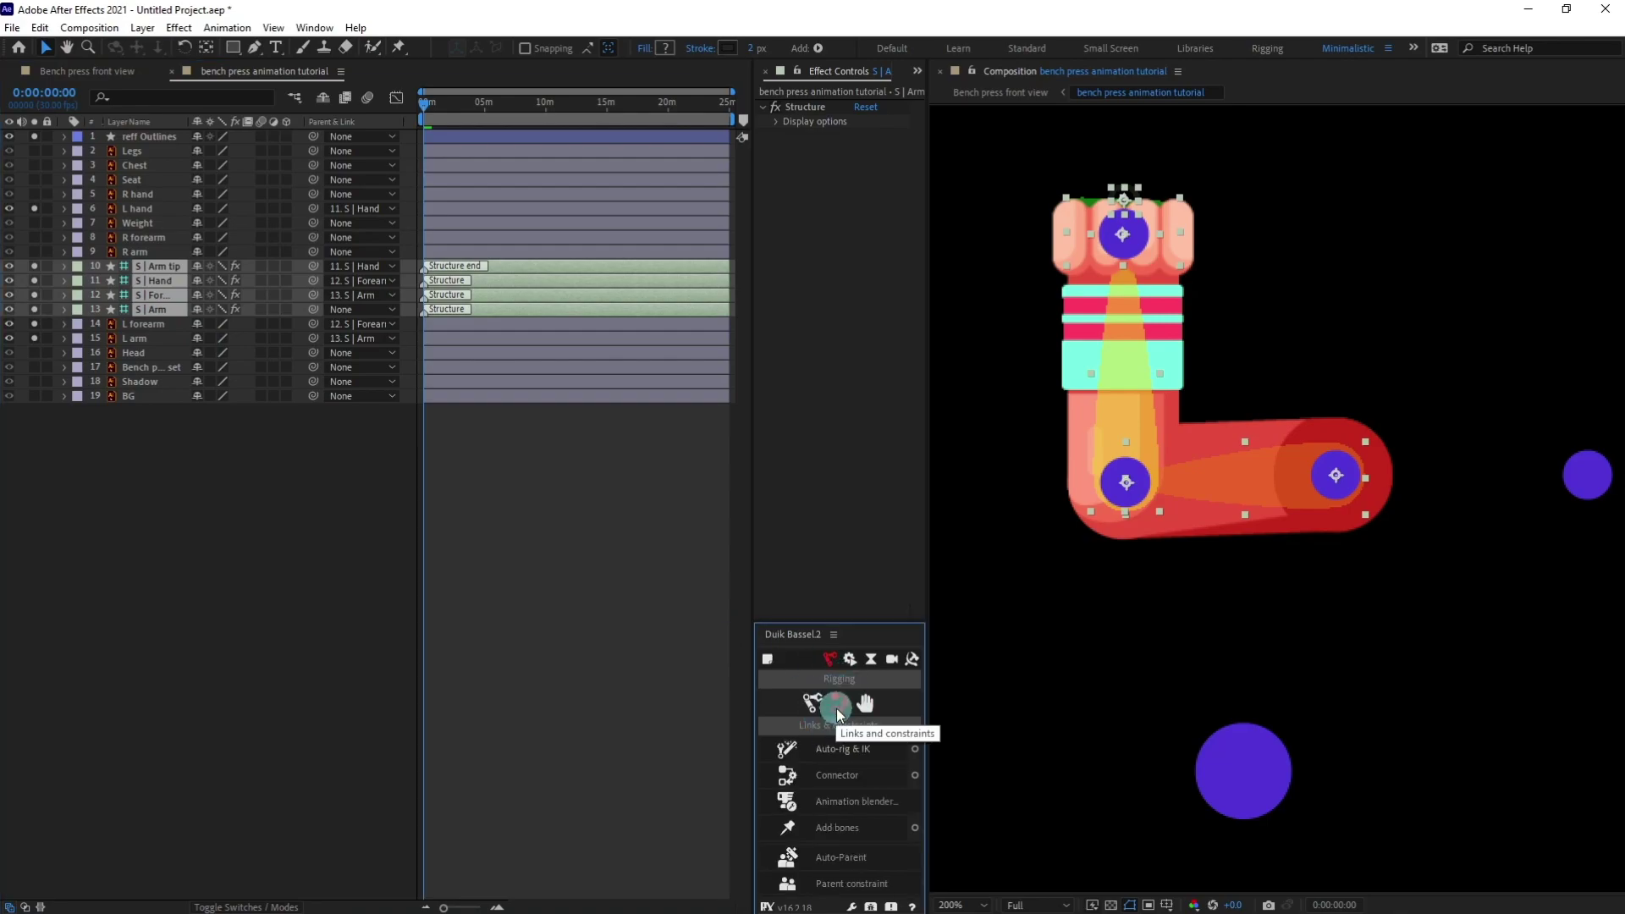
{"action": "left_click", "coordinate": [839, 753]}
{"action": "left_click_drag", "start_coordinate": [1119, 235], "coordinate": [1126, 271]}
{"action": "key", "text": "ctrl+z"}
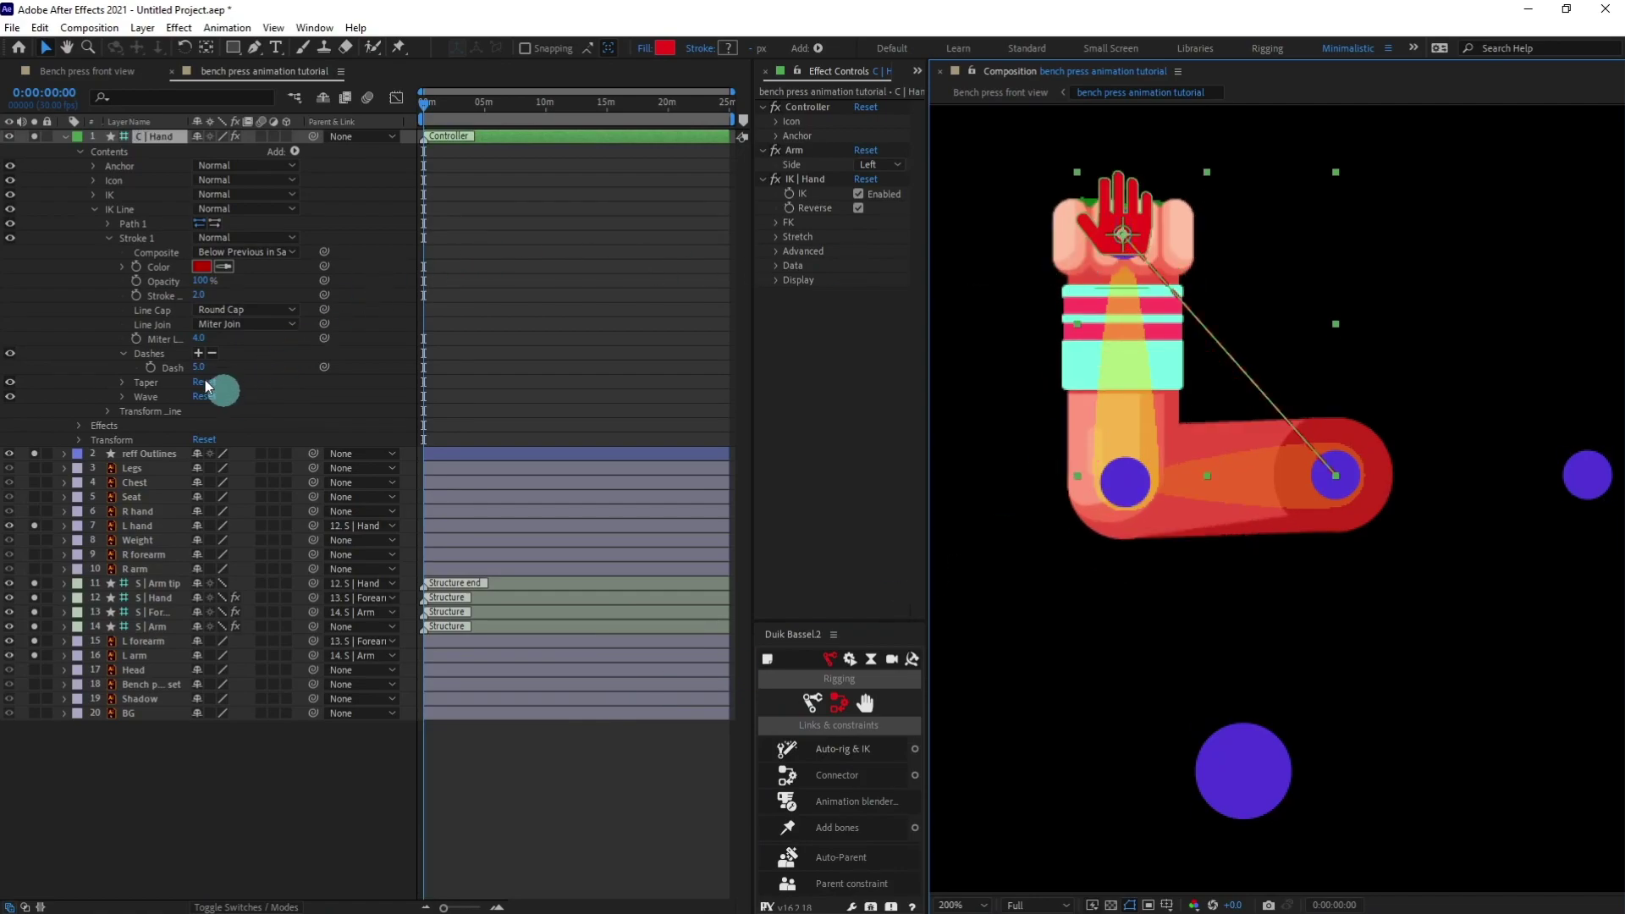
{"action": "left_click", "coordinate": [64, 136]}
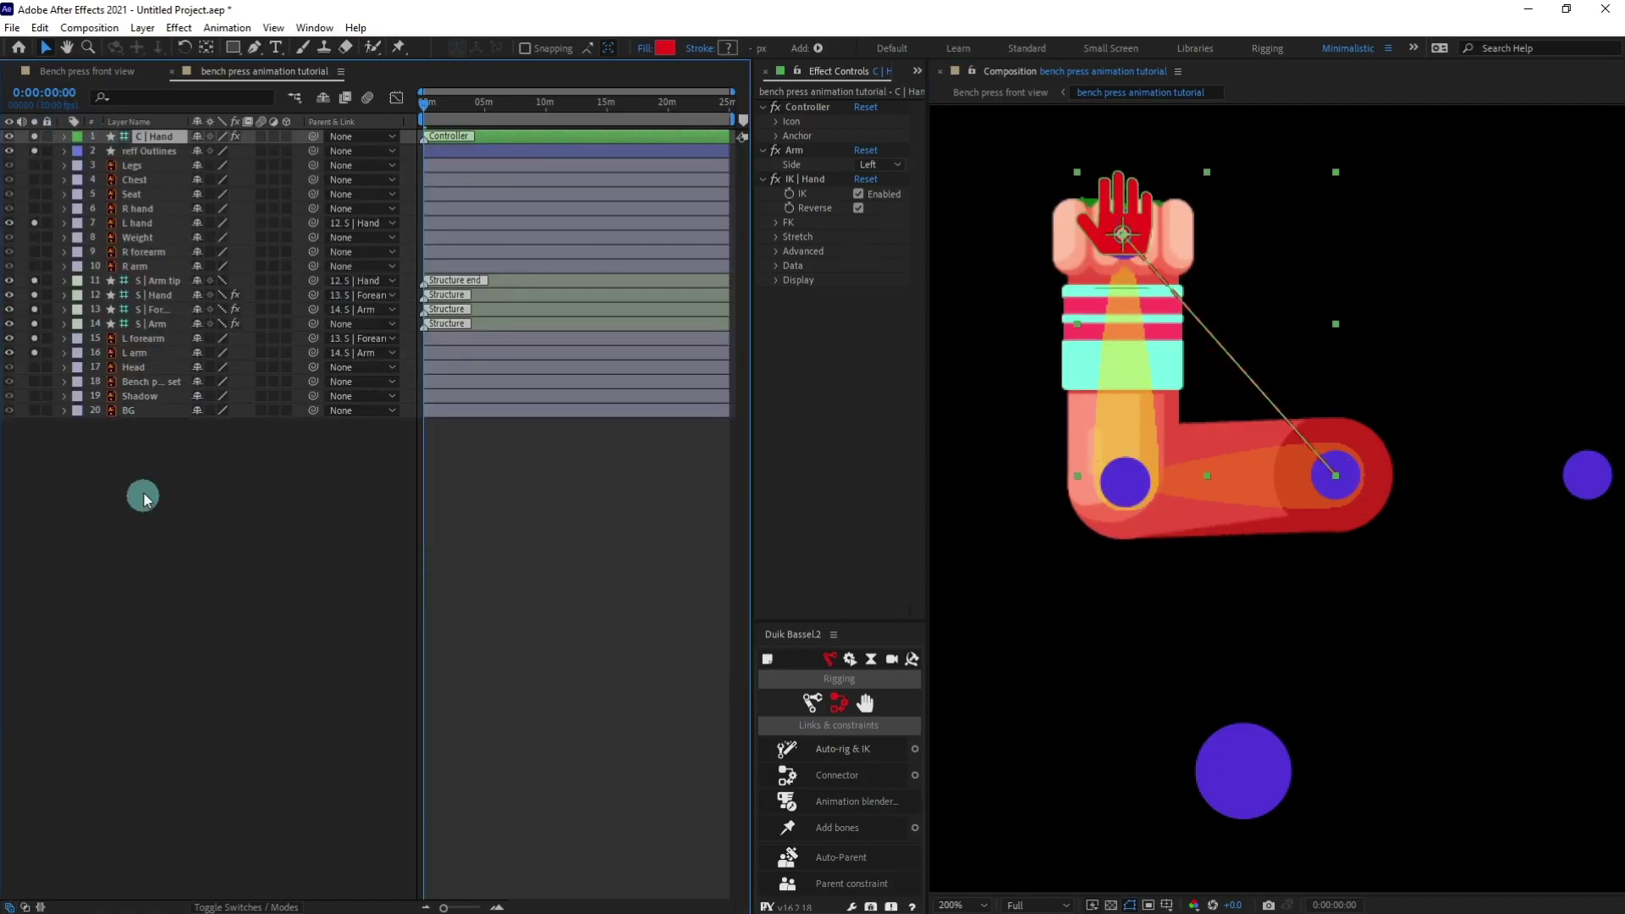
Turn off visibility of the four left arm structure layers and mark them as shy
{"action": "left_click", "coordinate": [133, 323]}
{"action": "left_click", "coordinate": [161, 281], "text": "shift"}
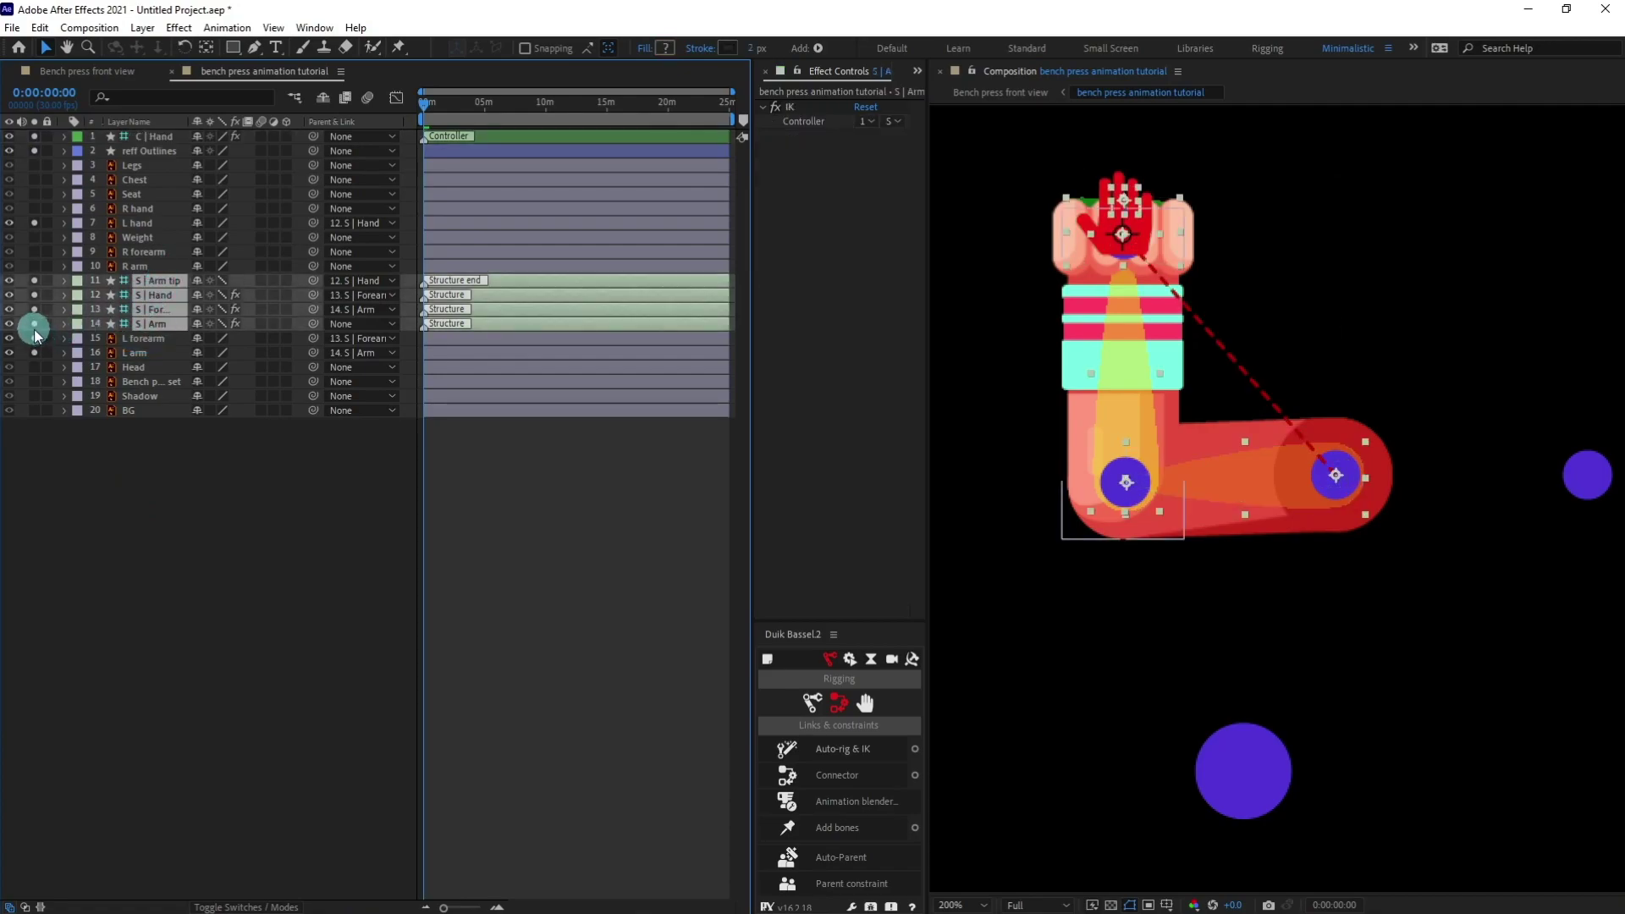
{"action": "left_click", "coordinate": [11, 324]}
{"action": "left_click", "coordinate": [198, 324]}
Turn off solo on all layers and check the hiding of shy layers by switching it on and off
{"action": "left_click_drag", "start_coordinate": [36, 137], "coordinate": [35, 352]}
{"action": "left_click", "coordinate": [193, 582]}
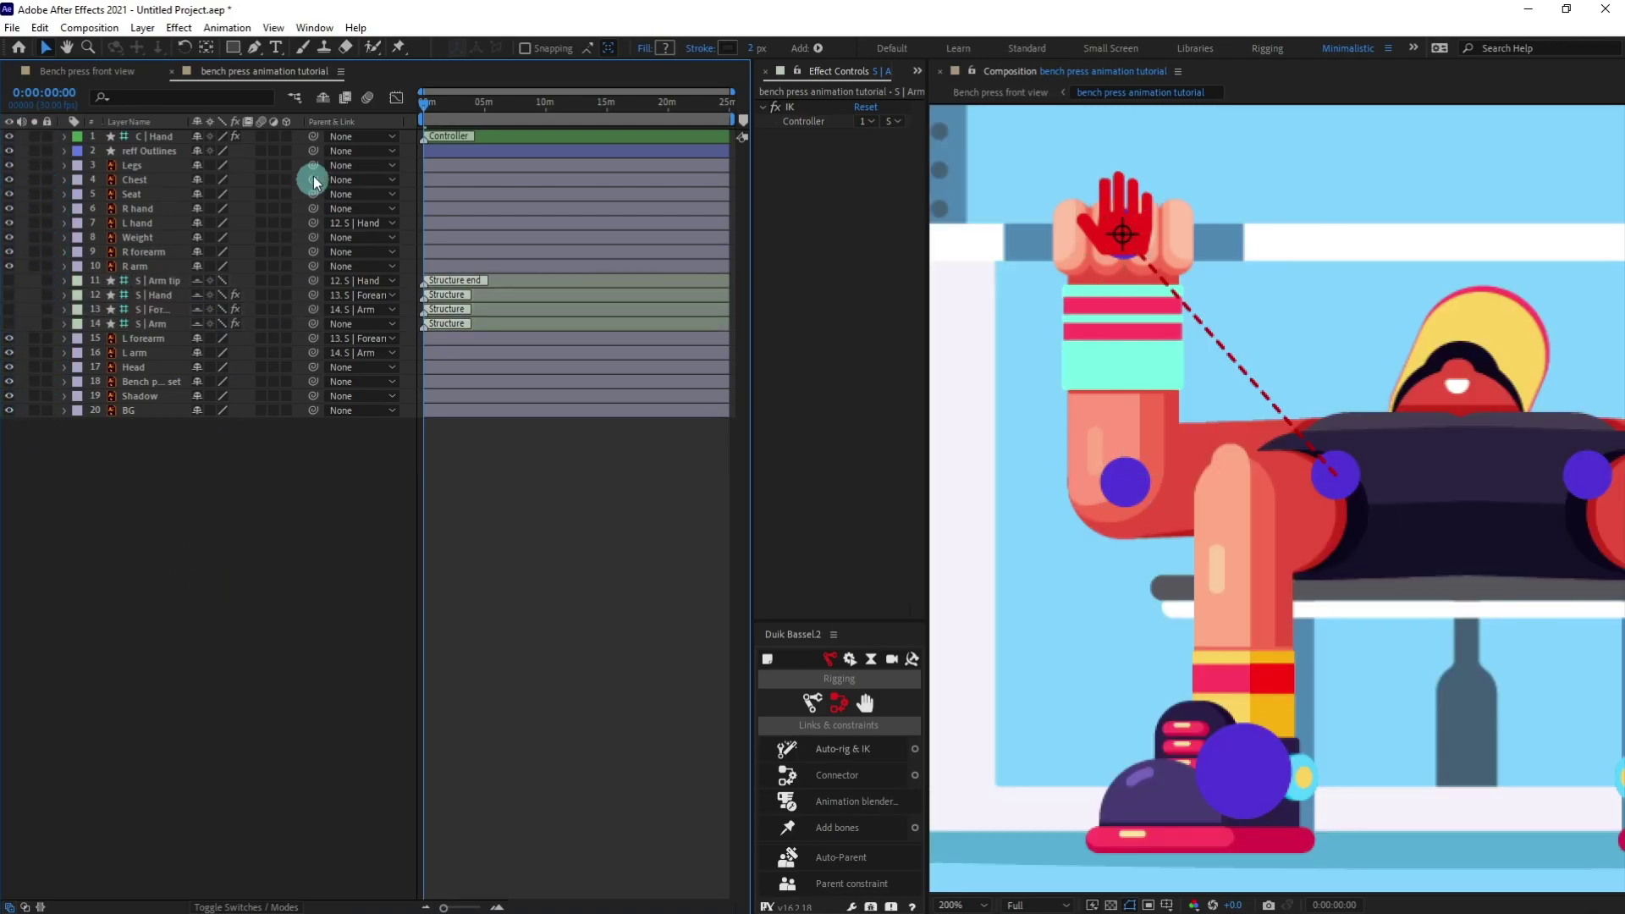
{"action": "left_click", "coordinate": [328, 96]}
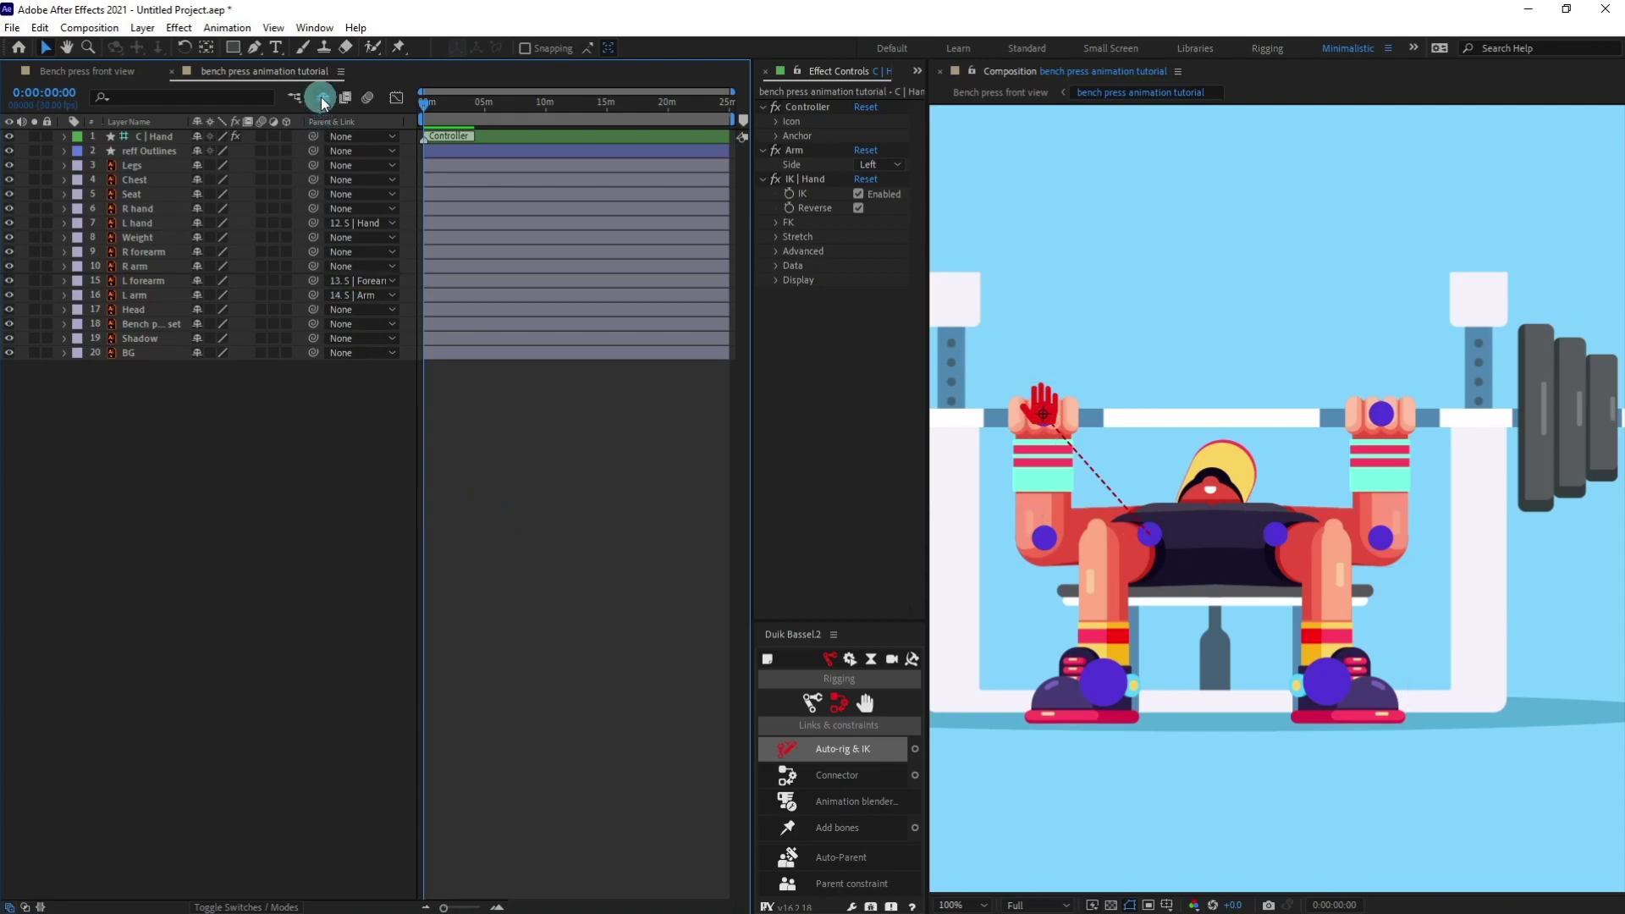
{"action": "left_click", "coordinate": [322, 97]}
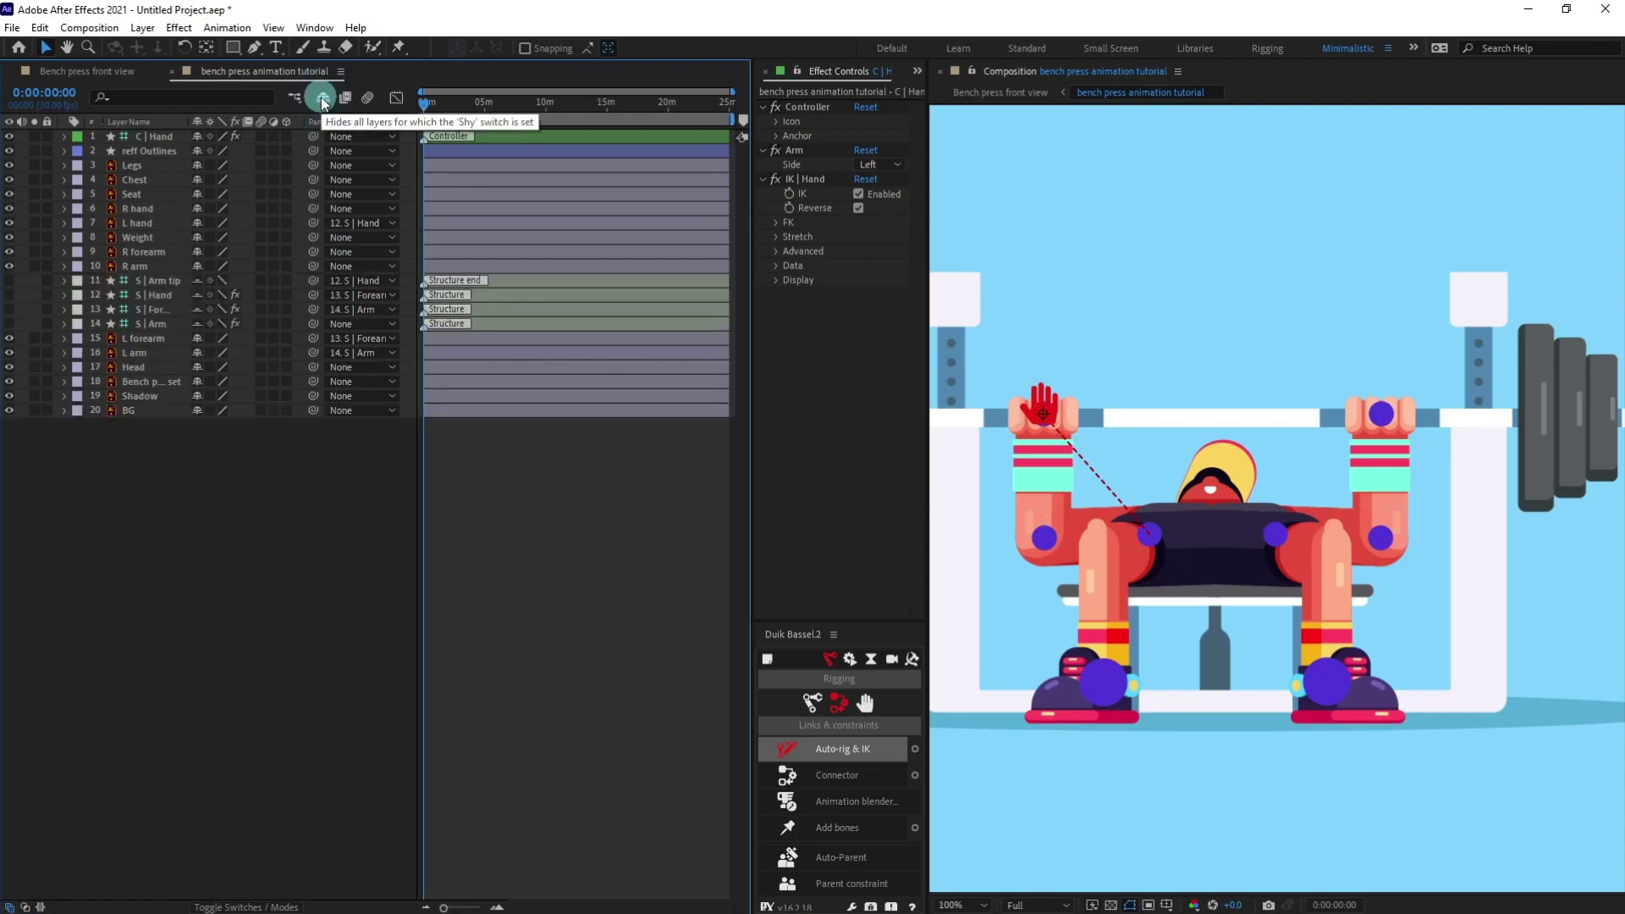
Parent the S | Arm layer to the Chest layer and hide the shy layers in the timeline
{"action": "left_click", "coordinate": [161, 325]}
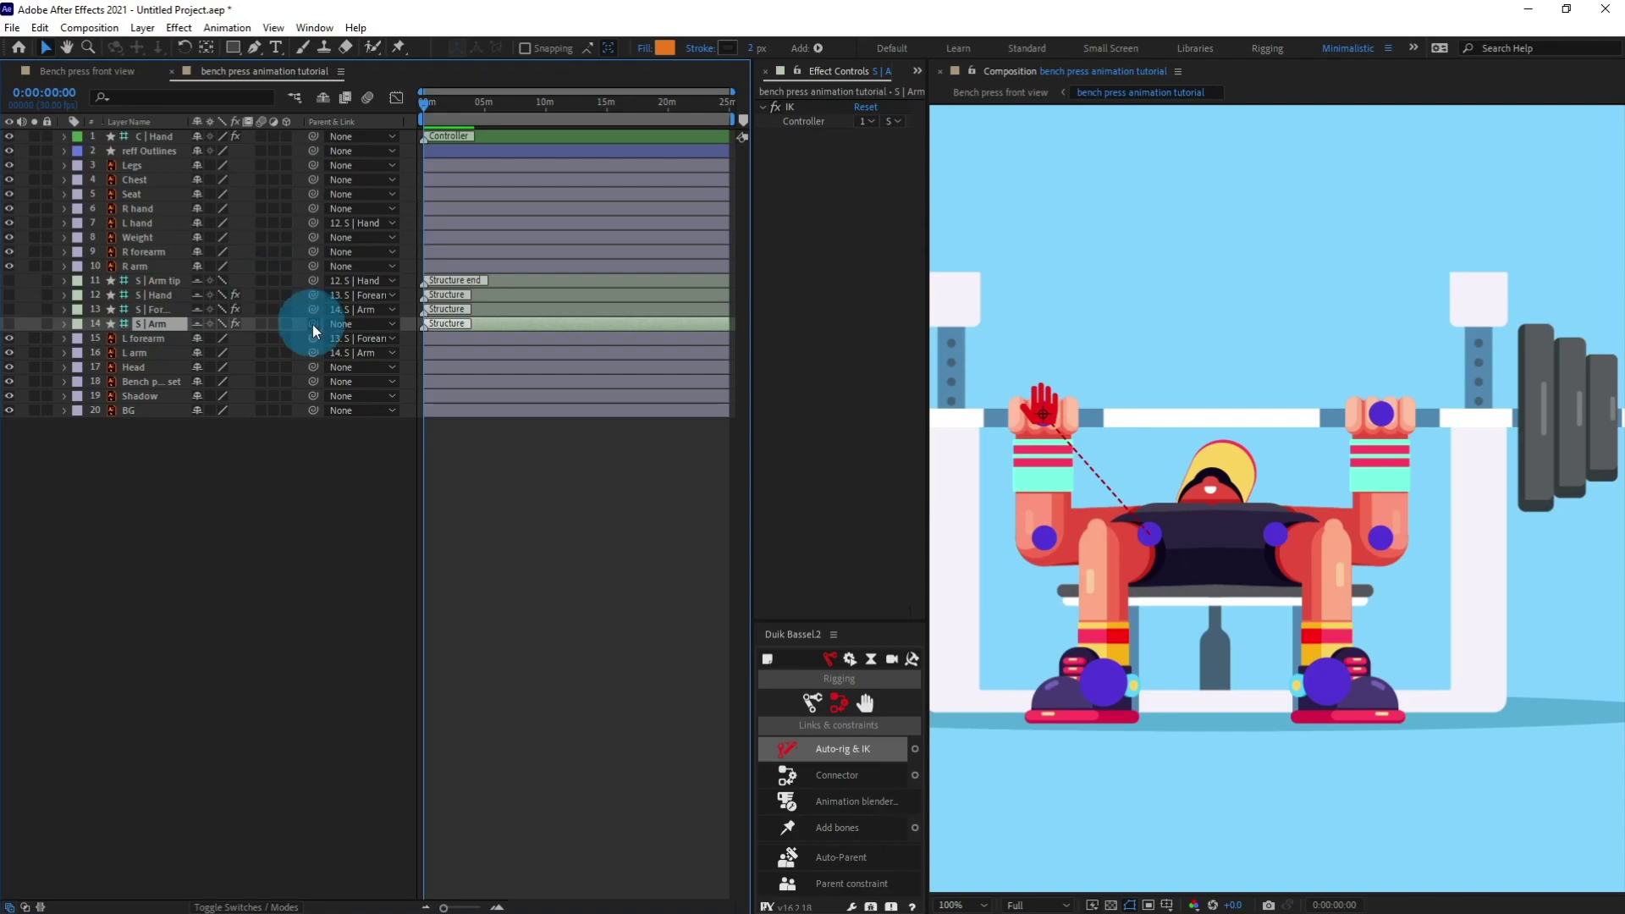
{"action": "left_click_drag", "start_coordinate": [313, 323], "coordinate": [157, 181]}
{"action": "left_click", "coordinate": [159, 181]}
{"action": "left_click_drag", "start_coordinate": [1215, 523], "coordinate": [1214, 529]}
{"action": "key", "text": "ctrl+z"}
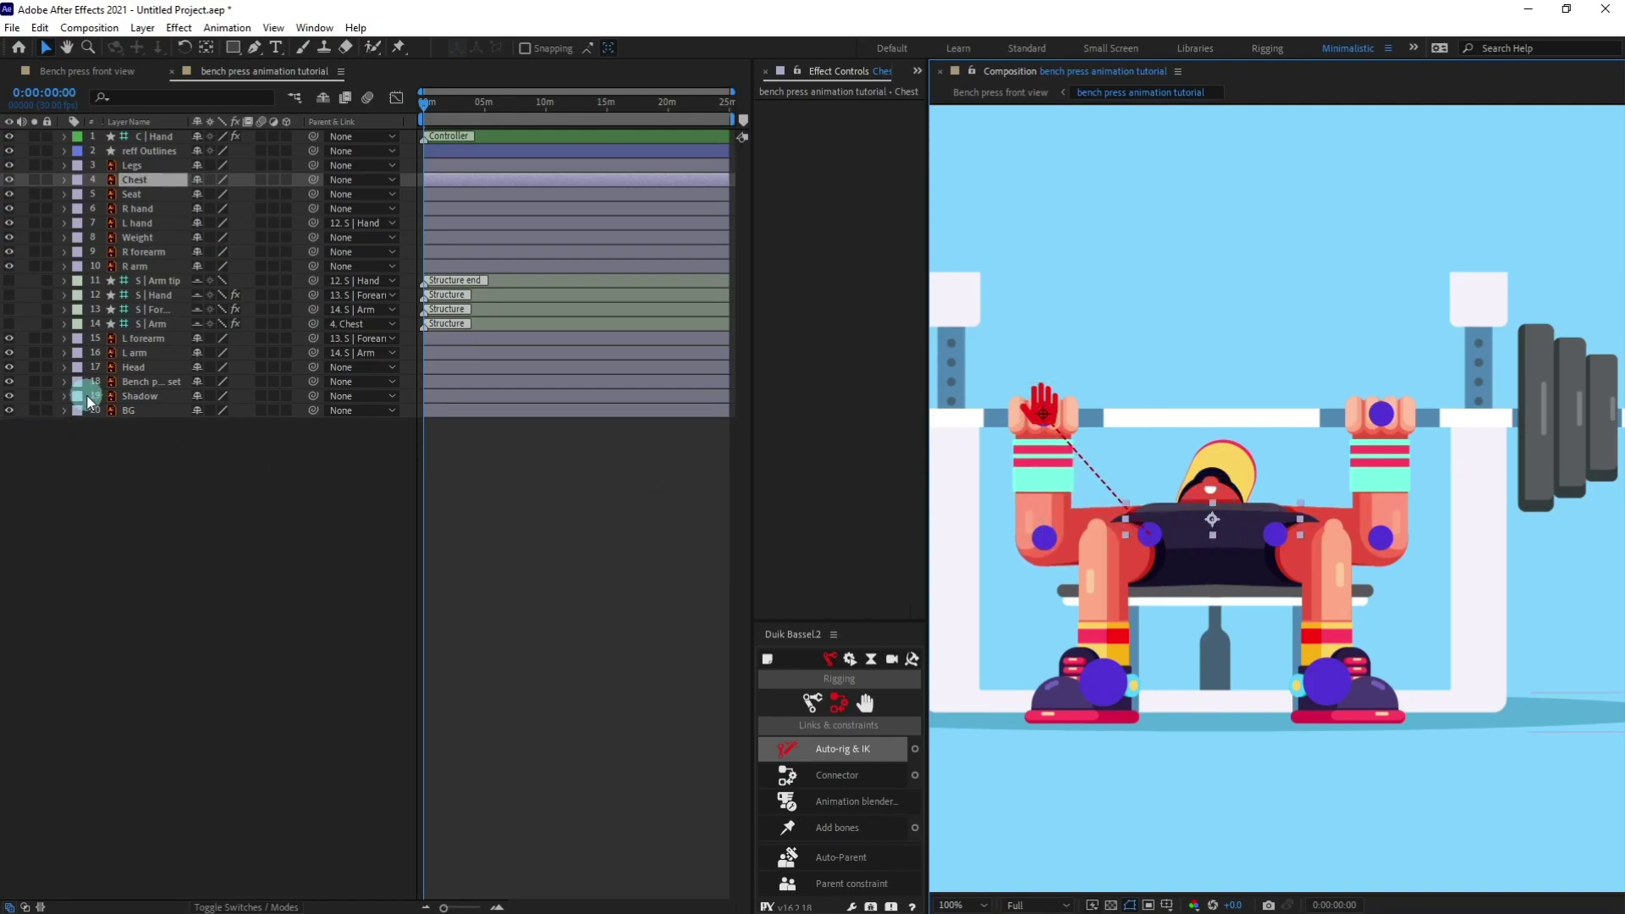
{"action": "left_click", "coordinate": [324, 98]}
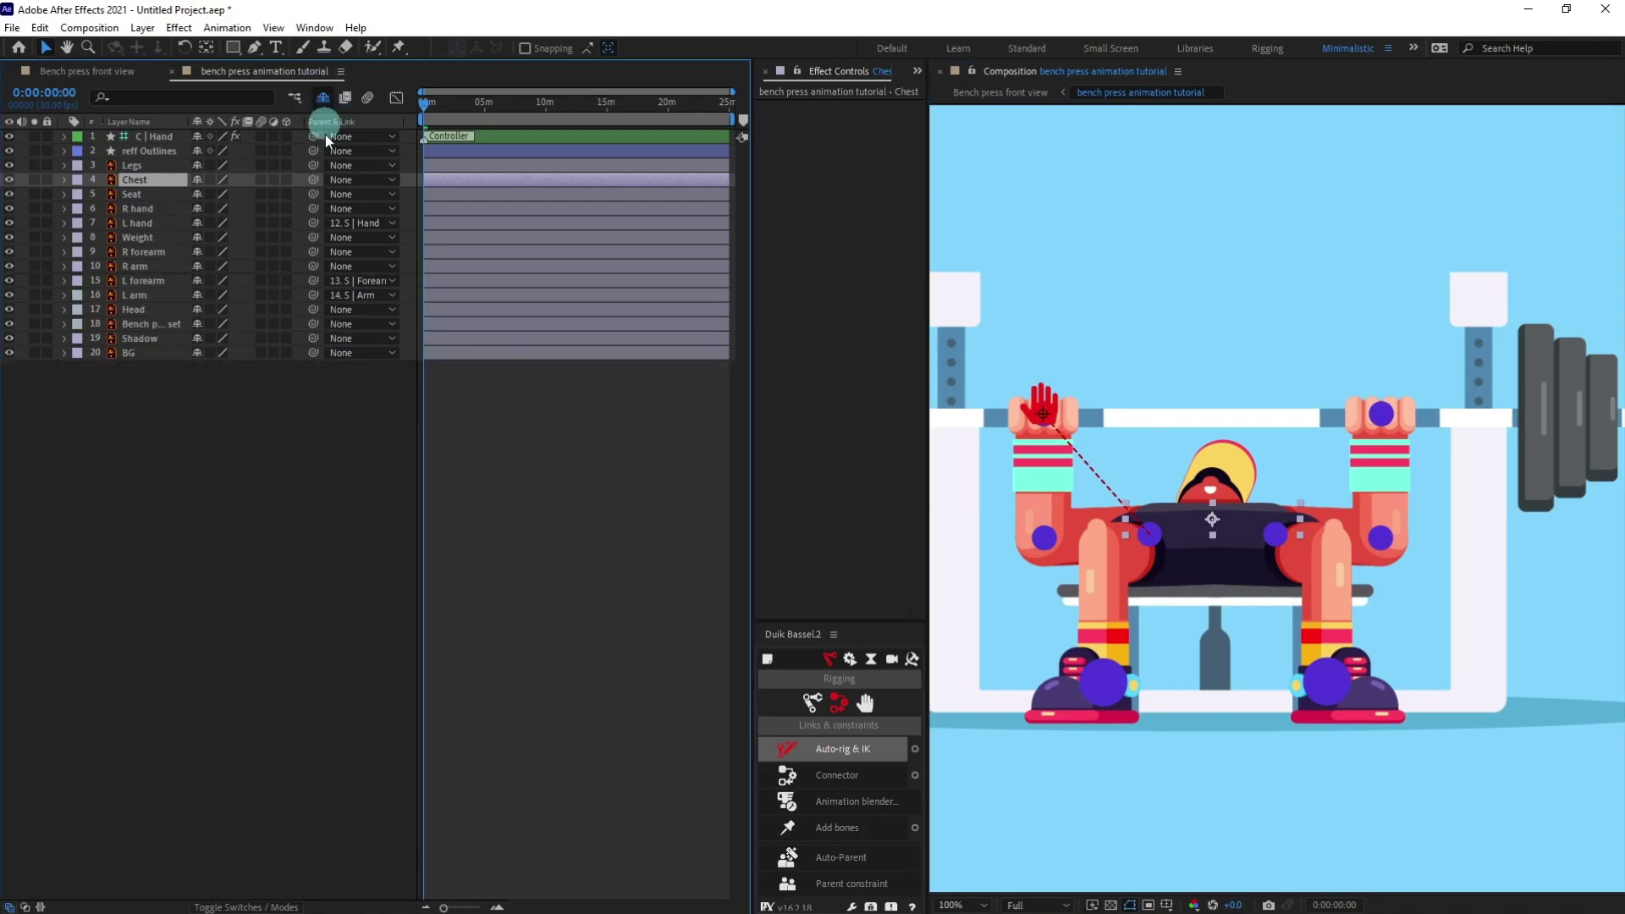
{"action": "left_click", "coordinate": [517, 479]}
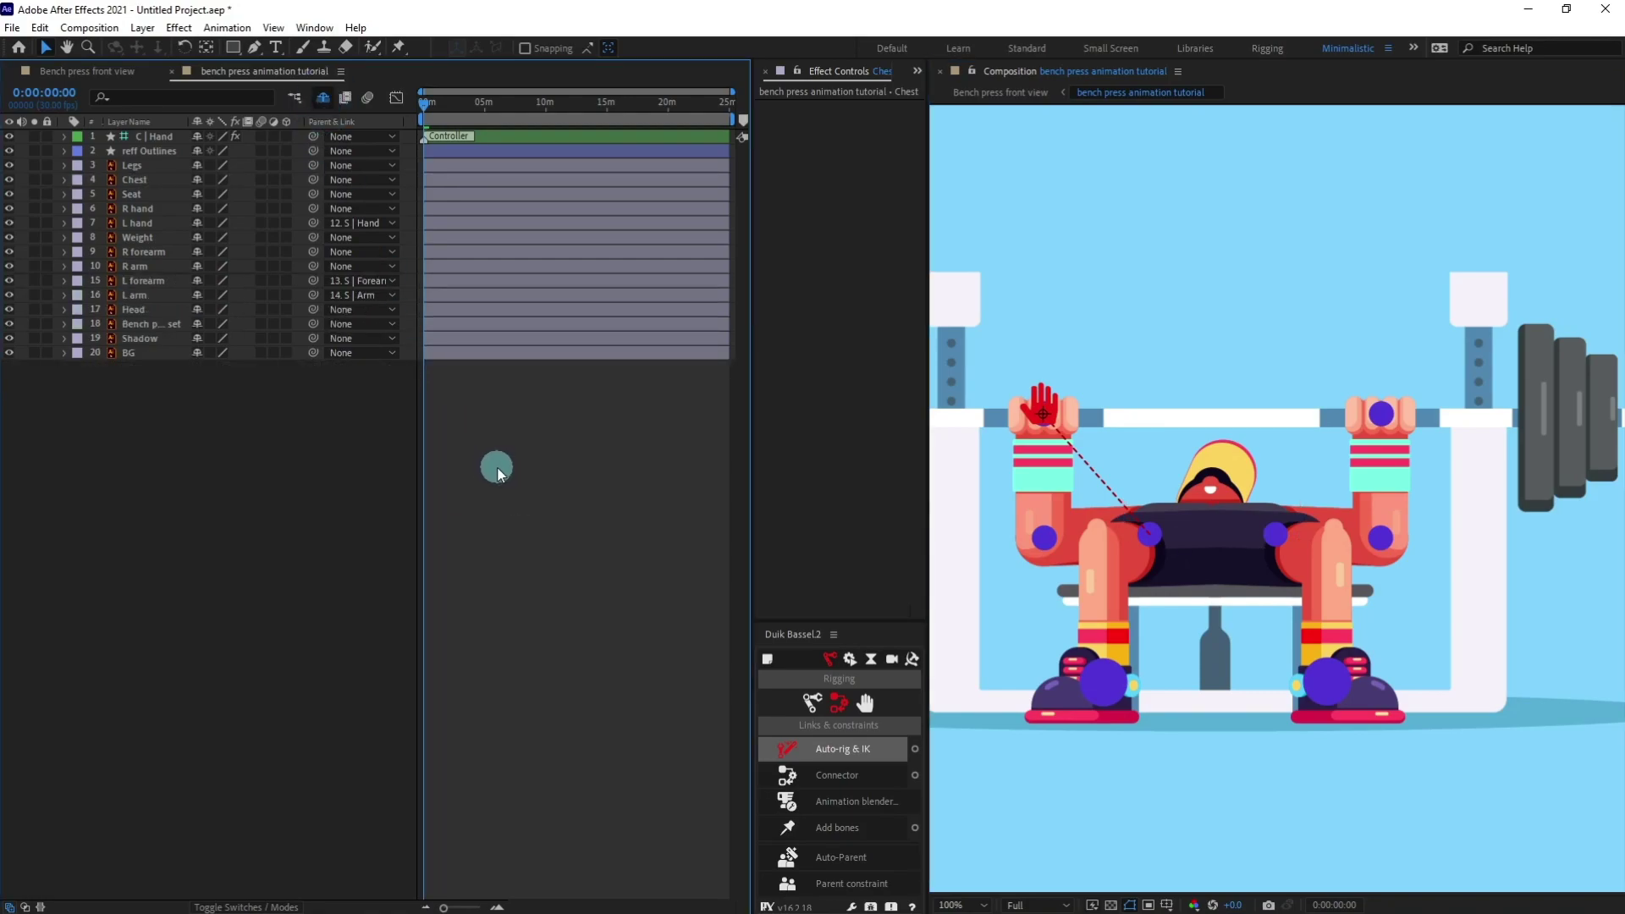
Add a second Duik arm structure and move its layers directly above the R forearm layer
{"action": "left_click", "coordinate": [811, 703]}
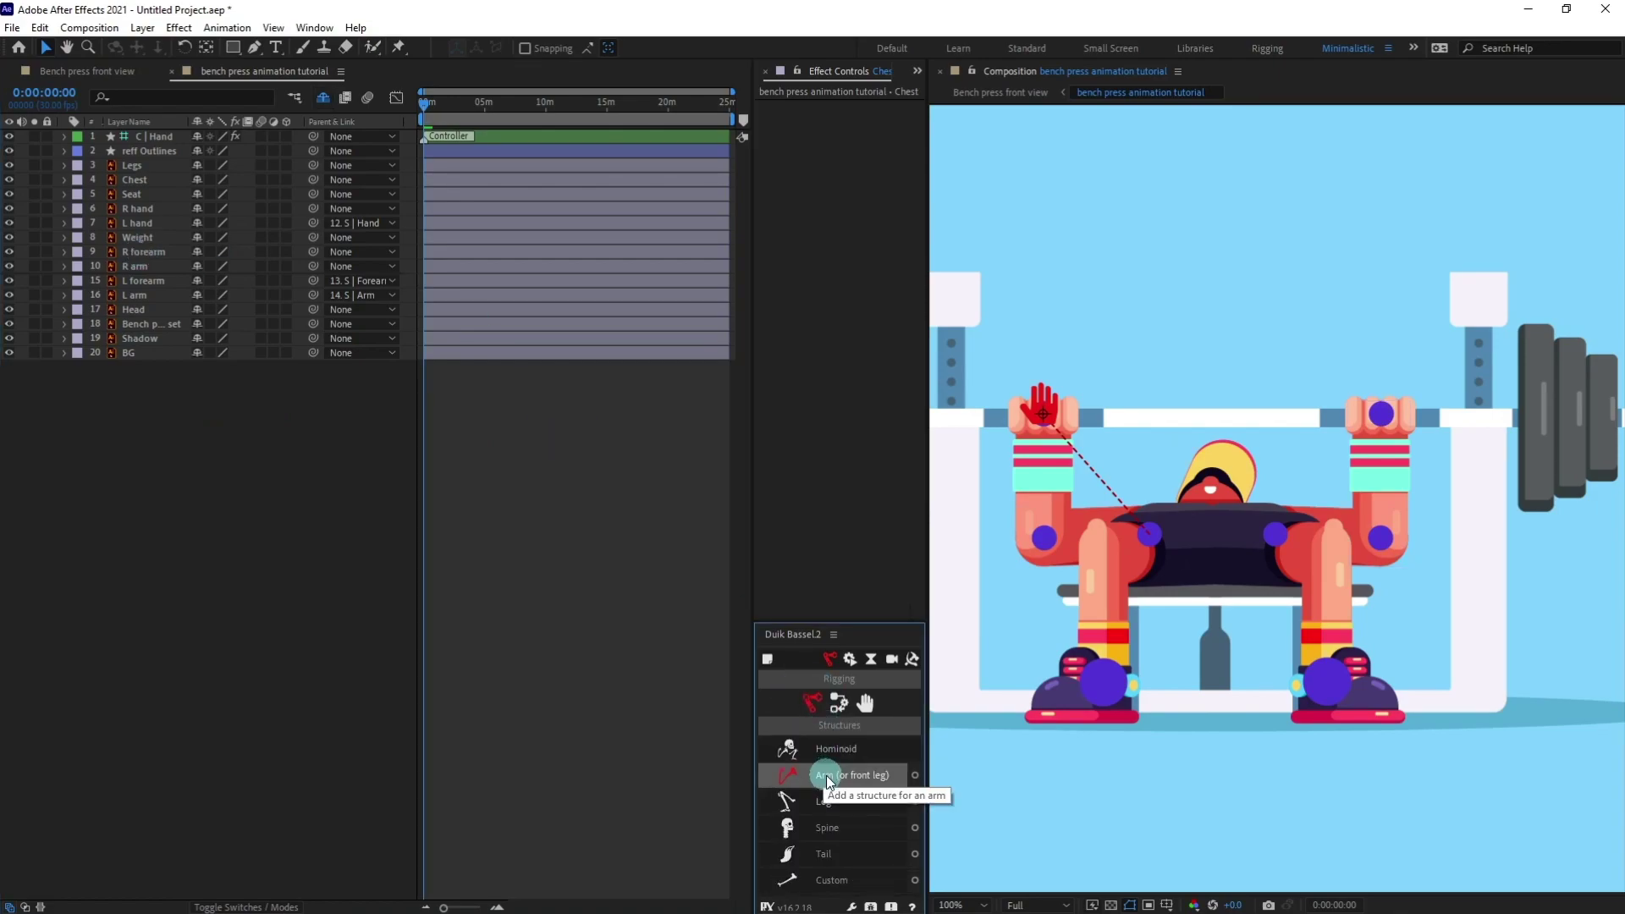
{"action": "left_click", "coordinate": [853, 775]}
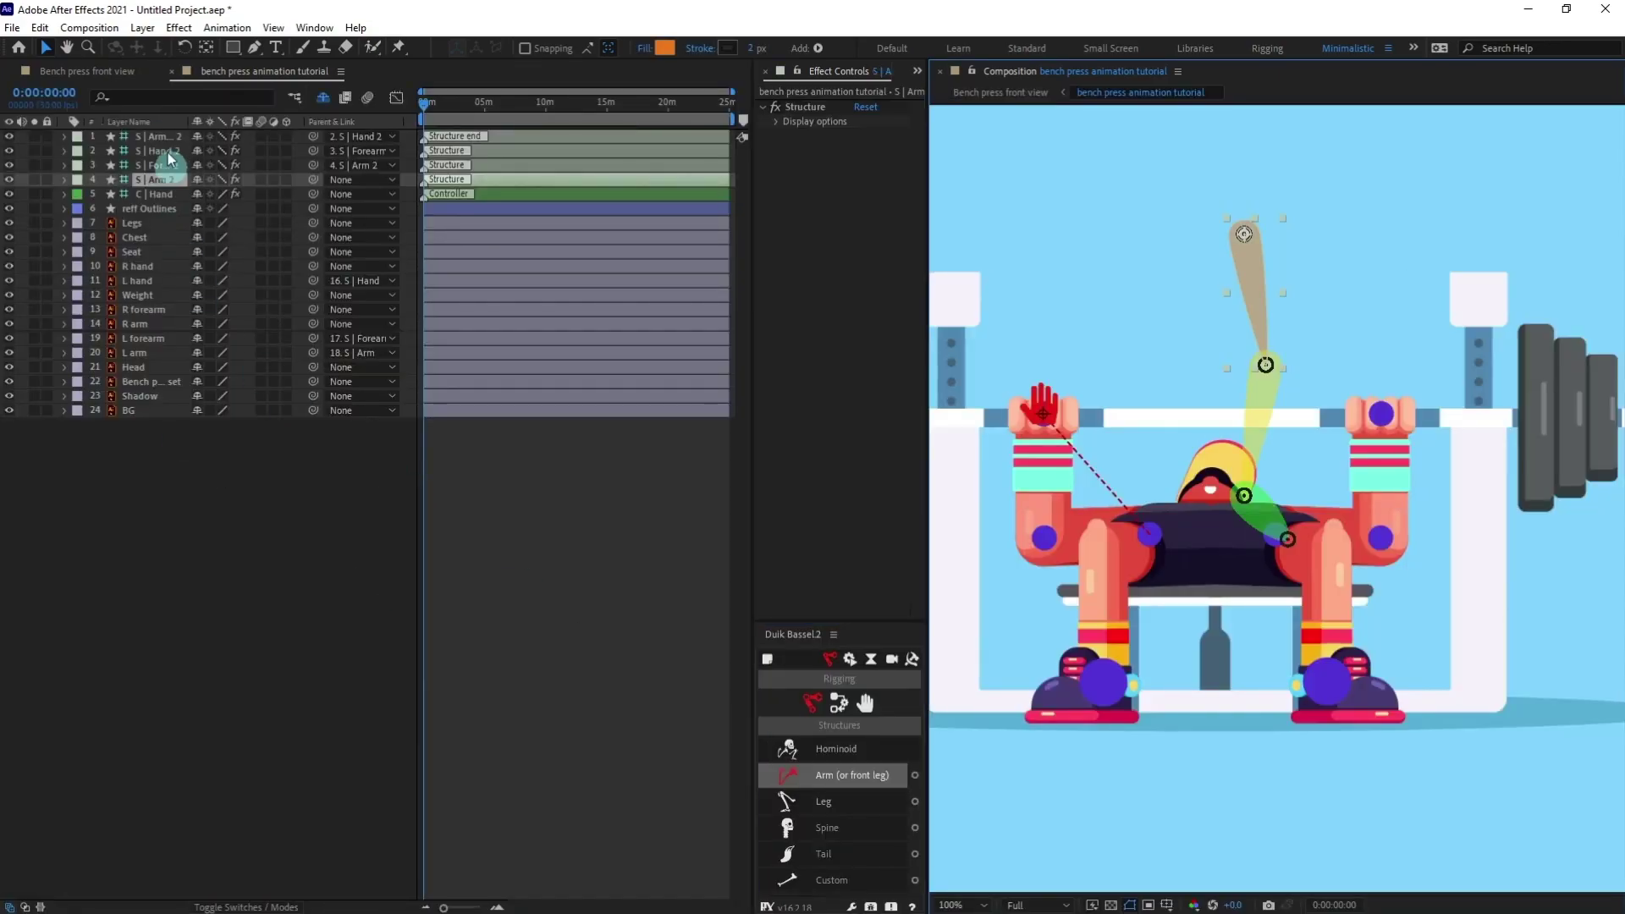
{"action": "left_click_drag", "start_coordinate": [154, 181], "coordinate": [173, 306]}
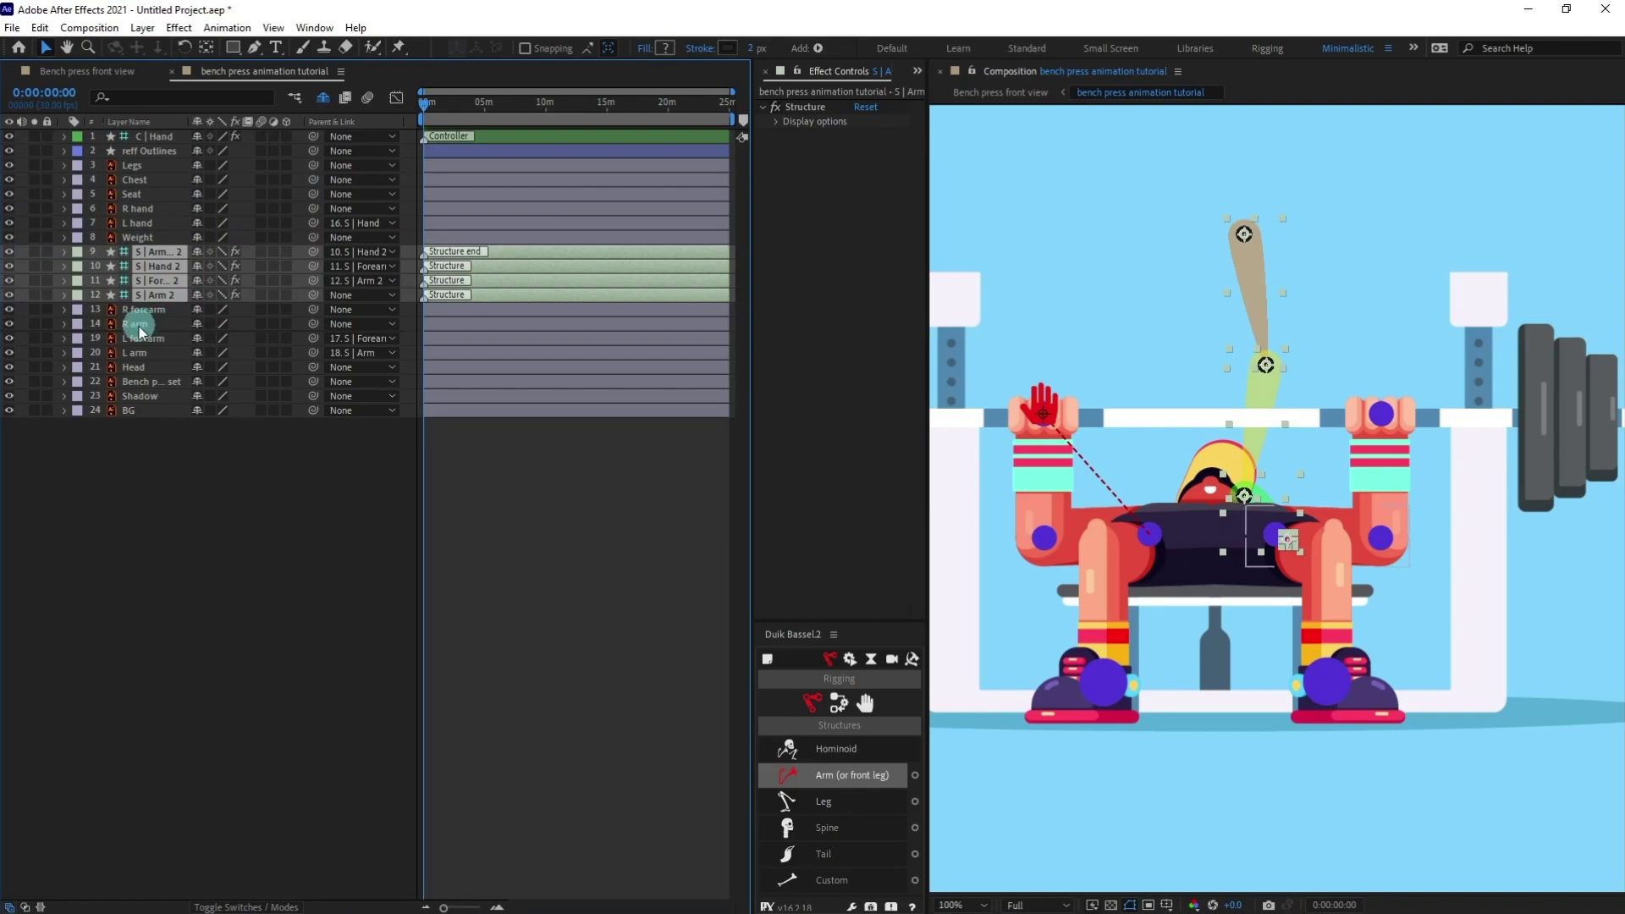
Solo the new arm structure layers with R forearm, R arm, R hand and reff Outlines
{"action": "left_click", "coordinate": [140, 323], "text": "shift"}
{"action": "left_click", "coordinate": [33, 324]}
{"action": "left_click", "coordinate": [136, 208]}
{"action": "left_click", "coordinate": [33, 209]}
{"action": "left_click_drag", "start_coordinate": [1240, 242], "coordinate": [1257, 433]}
{"action": "left_click", "coordinate": [33, 150]}
Place the second structure's arm joint on the right shoulder circle and its forearm joint on the right elbow circle
{"action": "scroll", "coordinate": [1295, 526], "scroll_direction": "up", "scroll_amount": 2}
{"action": "left_click_drag", "start_coordinate": [1223, 322], "coordinate": [1254, 542]}
{"action": "left_click_drag", "start_coordinate": [1323, 850], "coordinate": [1332, 358]}
{"action": "left_click", "coordinate": [154, 280]}
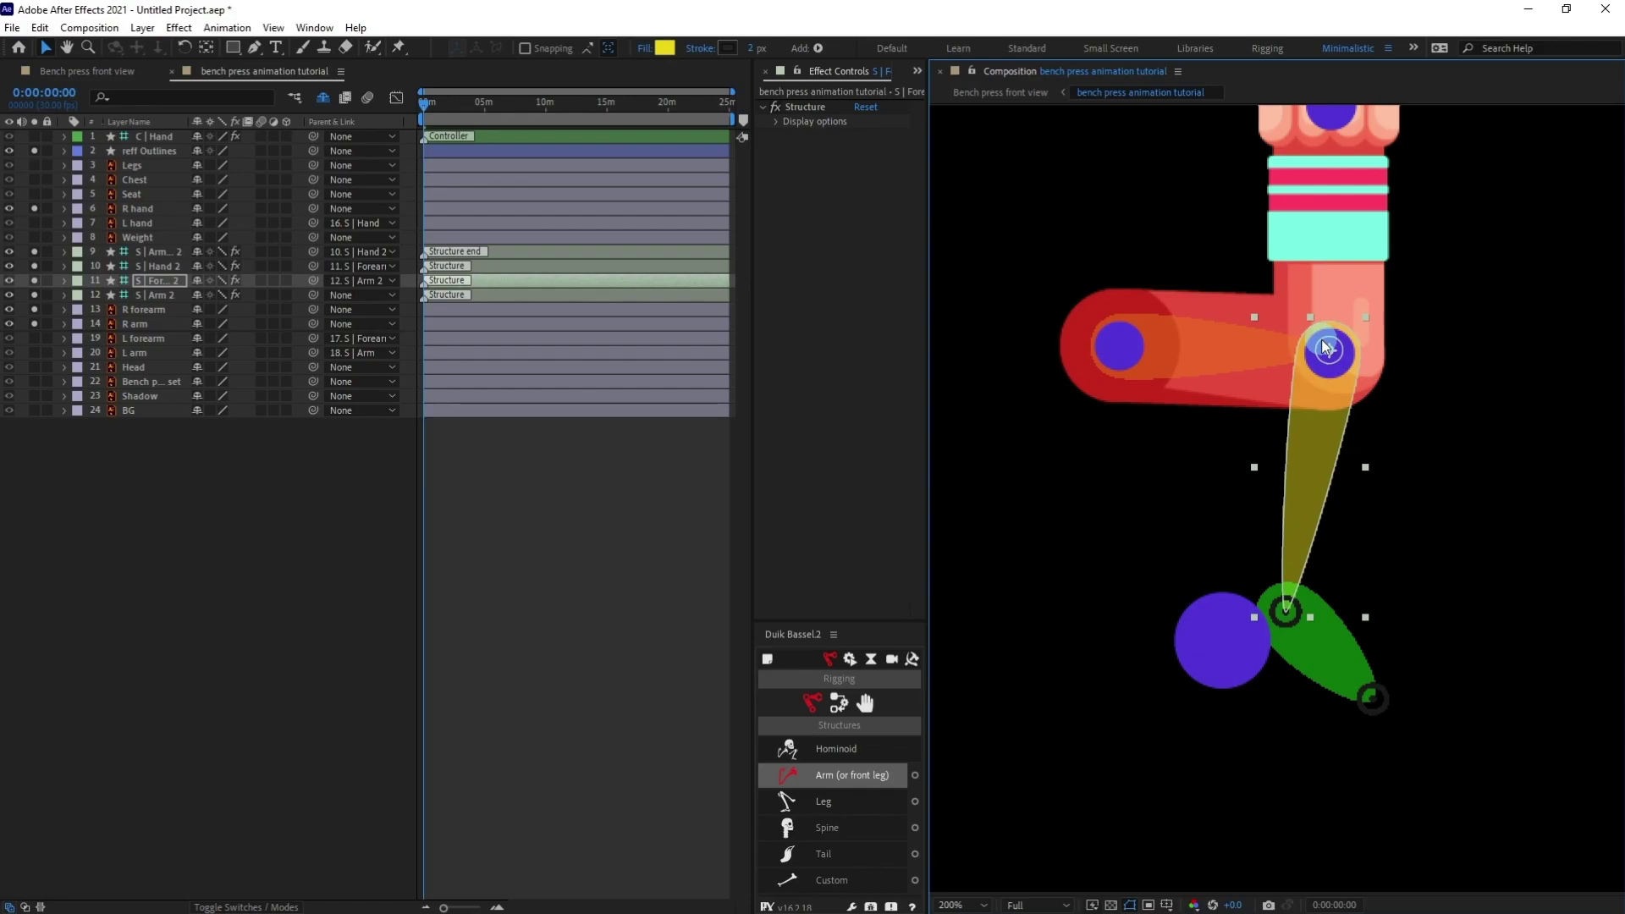
Place the second structure's hand joint on the right hand circle and its end joint at the top of the fist
{"action": "left_click_drag", "start_coordinate": [1475, 364], "coordinate": [1399, 489]}
{"action": "left_click", "coordinate": [173, 264]}
{"action": "left_click_drag", "start_coordinate": [1209, 734], "coordinate": [1252, 231]}
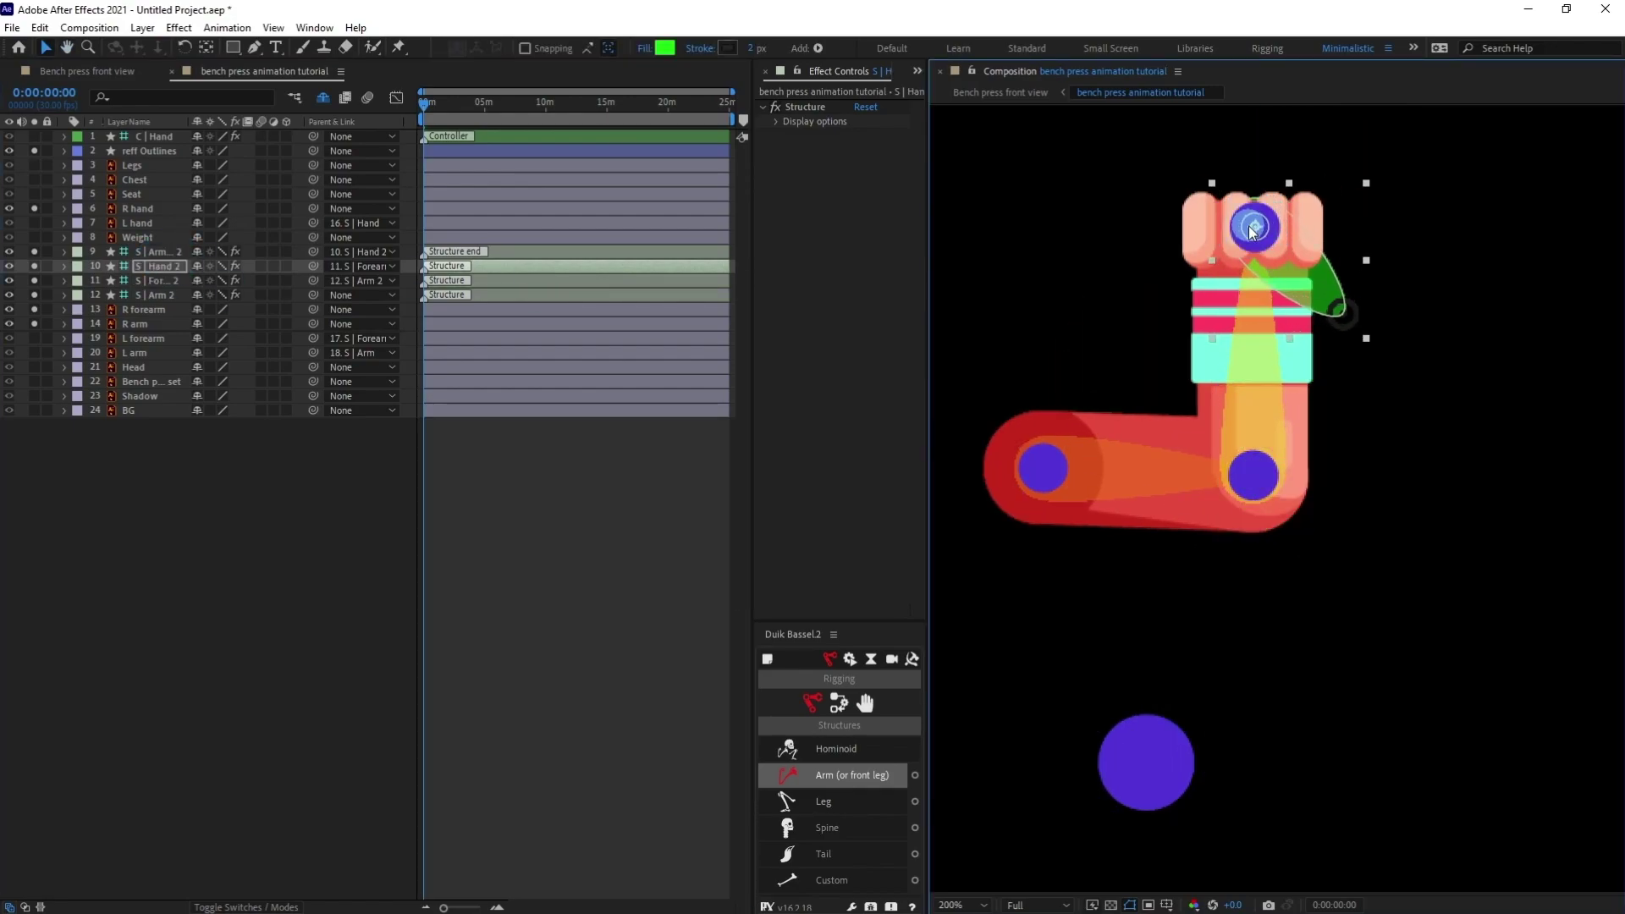
{"action": "left_click", "coordinate": [184, 253]}
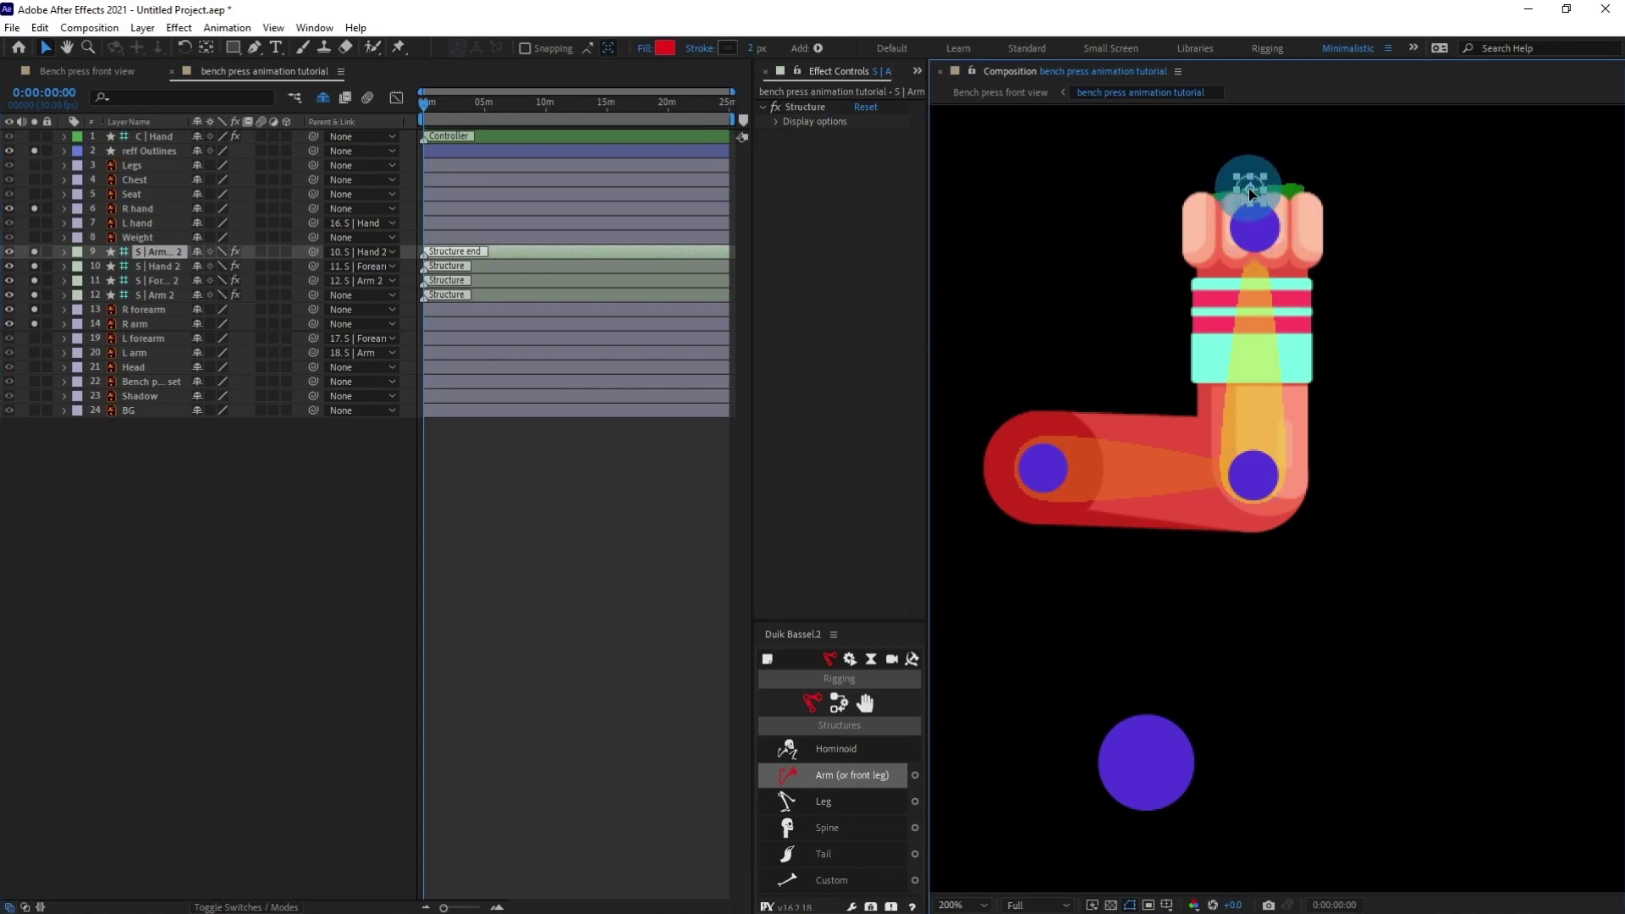
Turn off solo on the second arm structure, right arm part and reff Outlines layers
{"action": "left_click_drag", "start_coordinate": [34, 252], "coordinate": [34, 323]}
{"action": "left_click_drag", "start_coordinate": [33, 208], "coordinate": [34, 150]}
{"action": "left_click", "coordinate": [580, 599]}
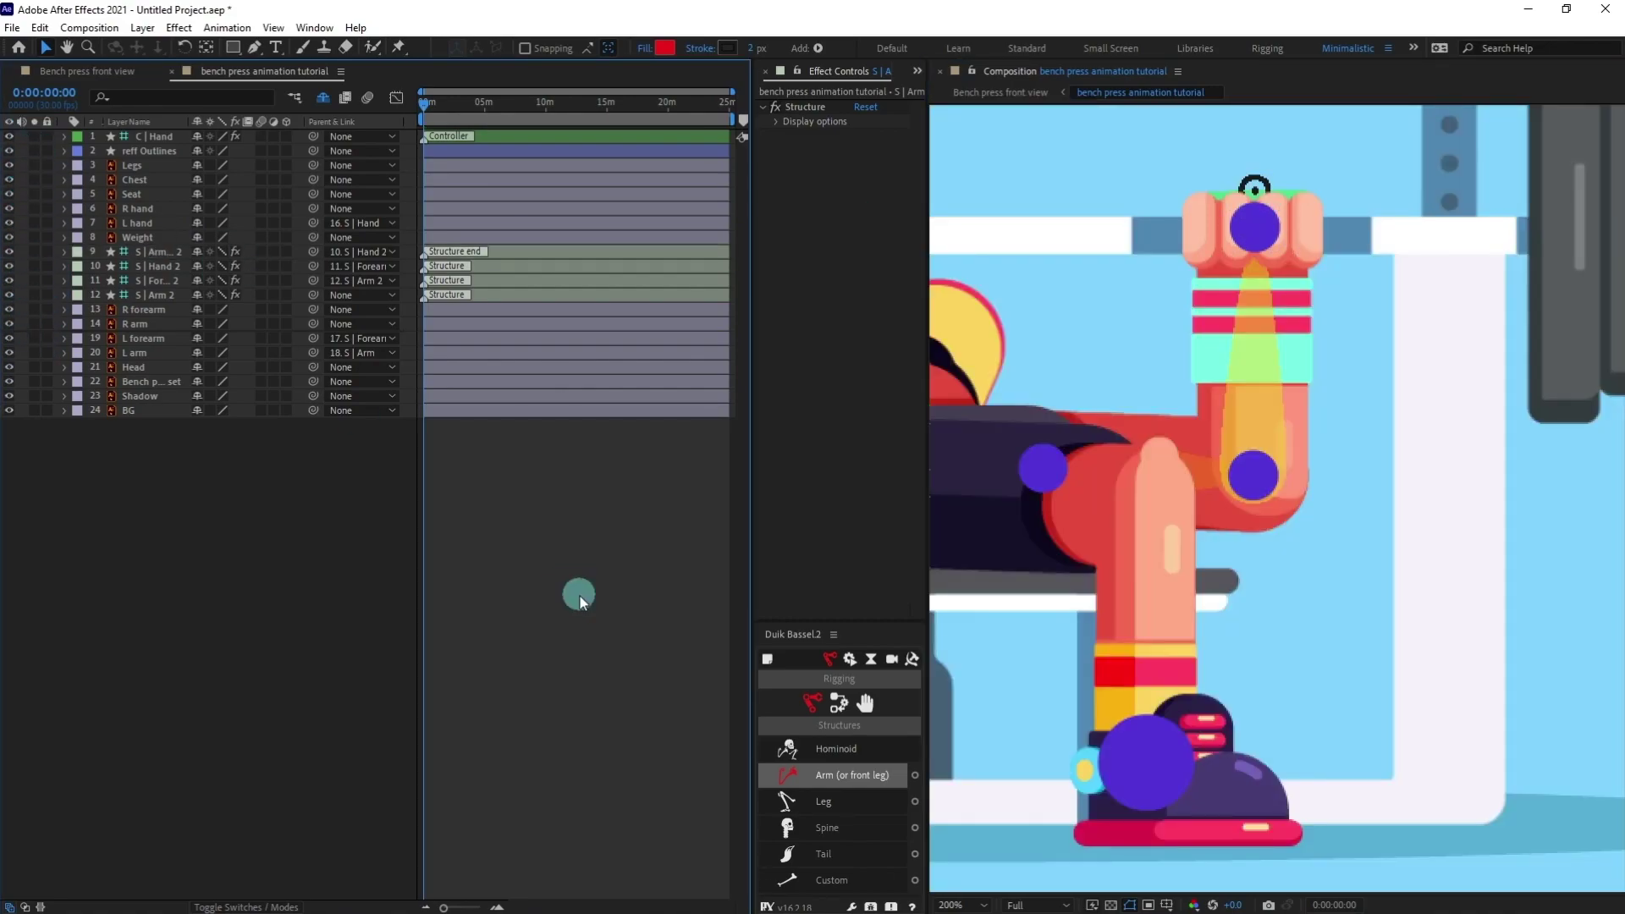
Parent R arm to S | Arm 2, R forearm to the second forearm structure, and R hand to S | Hand 2
{"action": "left_click", "coordinate": [167, 296]}
{"action": "left_click", "coordinate": [157, 310]}
{"action": "left_click_drag", "start_coordinate": [313, 309], "coordinate": [158, 295]}
{"action": "left_click", "coordinate": [286, 210]}
{"action": "left_click_drag", "start_coordinate": [286, 210], "coordinate": [161, 265]}
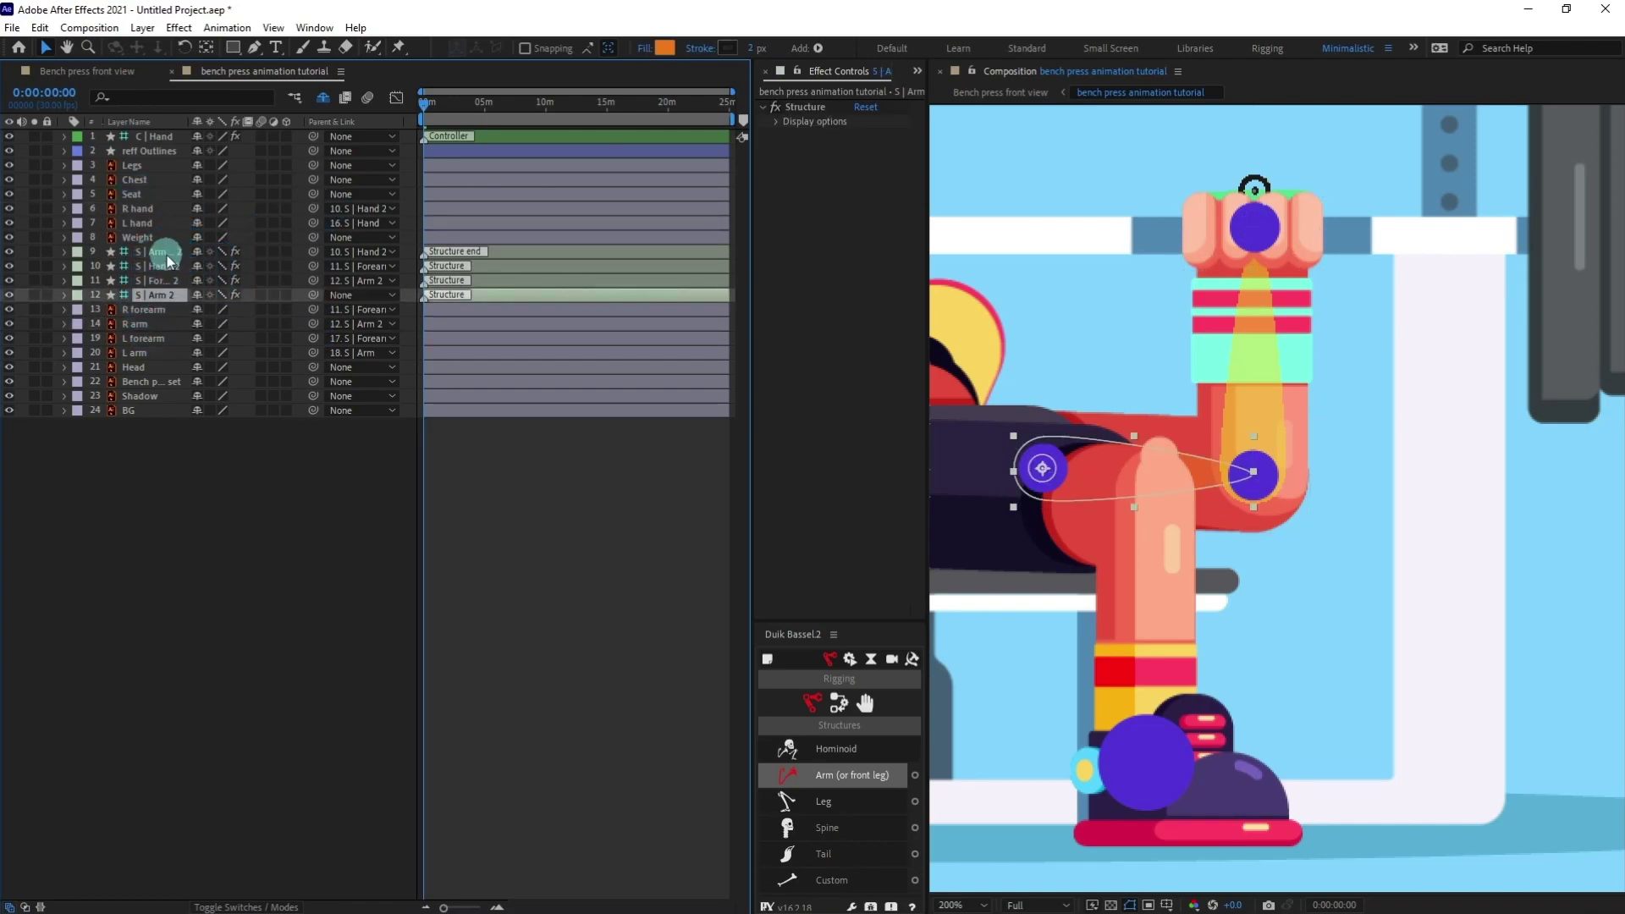
Apply Duik's Auto-rig & IK to the four layers of the second arm structure
{"action": "left_click", "coordinate": [167, 253], "text": "shift"}
{"action": "scroll", "coordinate": [1265, 339], "scroll_direction": "down", "scroll_amount": 1}
{"action": "left_click_drag", "start_coordinate": [1265, 338], "coordinate": [1309, 322]}
{"action": "left_click", "coordinate": [838, 703]}
{"action": "left_click", "coordinate": [825, 748]}
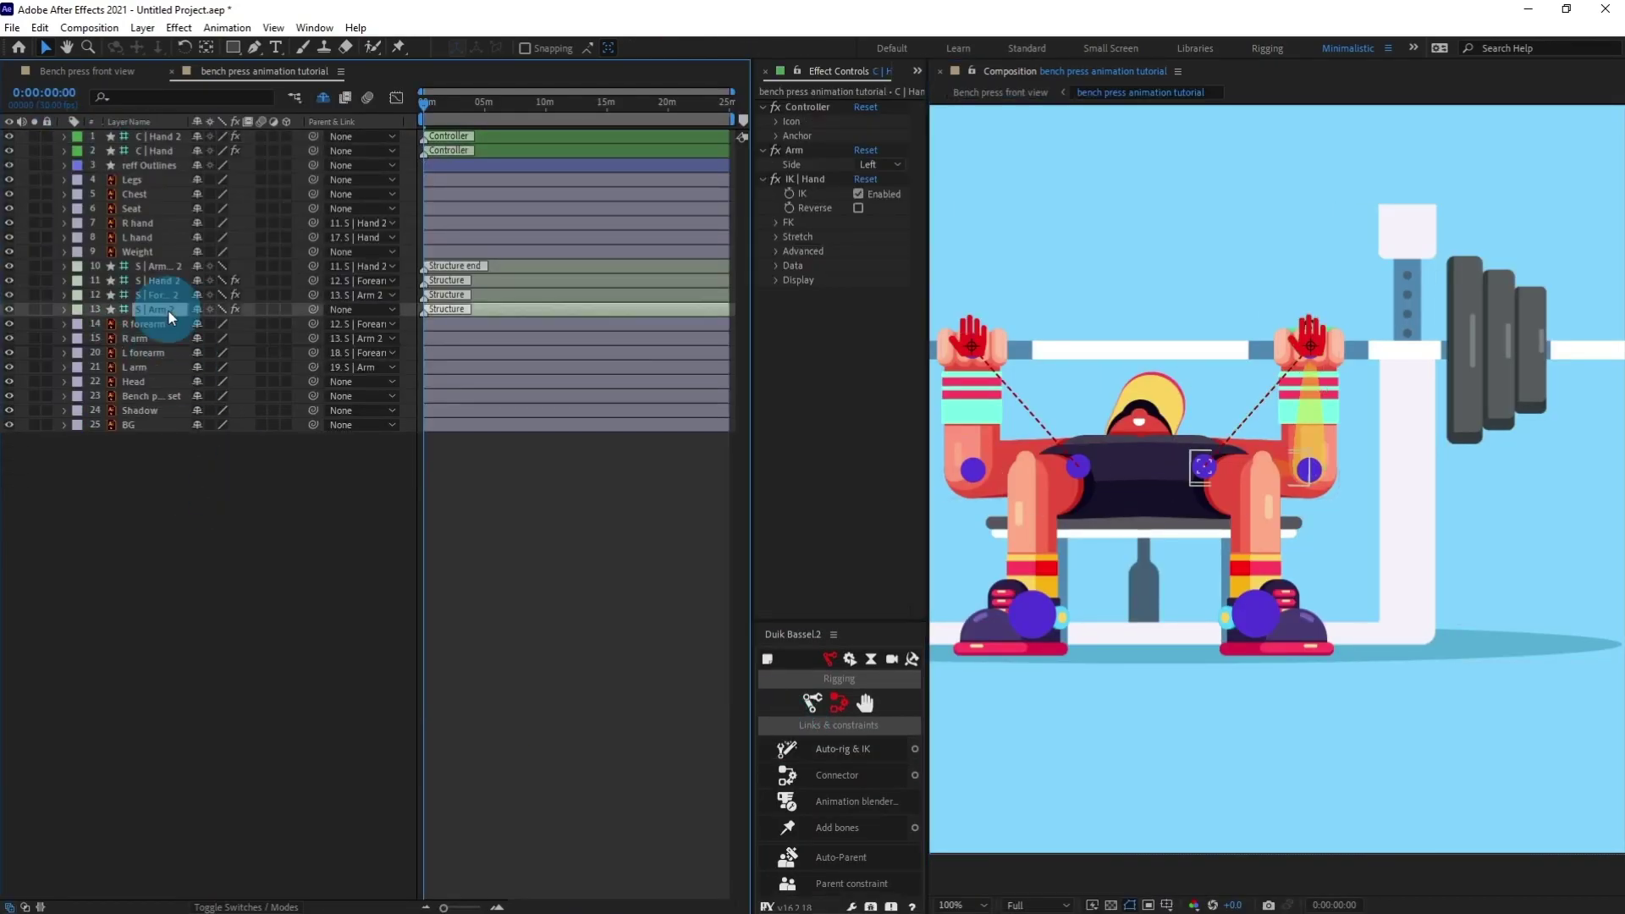
Parent S | Arm 2 to the Chest layer and hide the second structure's layers as shy
{"action": "left_click_drag", "start_coordinate": [312, 309], "coordinate": [135, 193]}
{"action": "left_click", "coordinate": [161, 266], "text": "shift"}
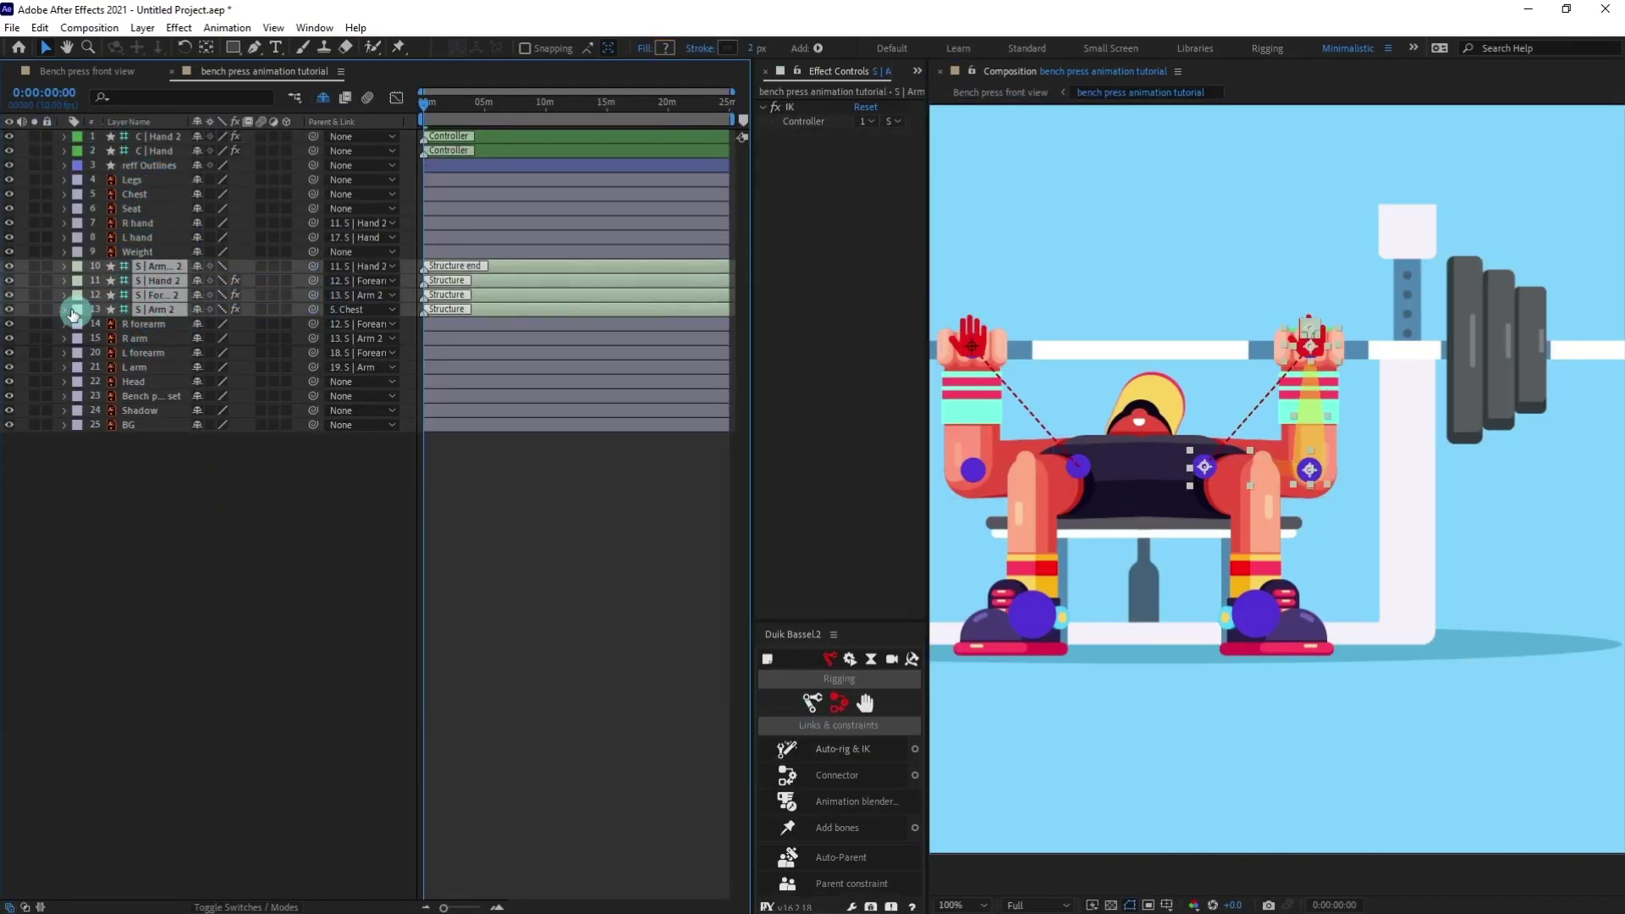
{"action": "left_click", "coordinate": [196, 309]}
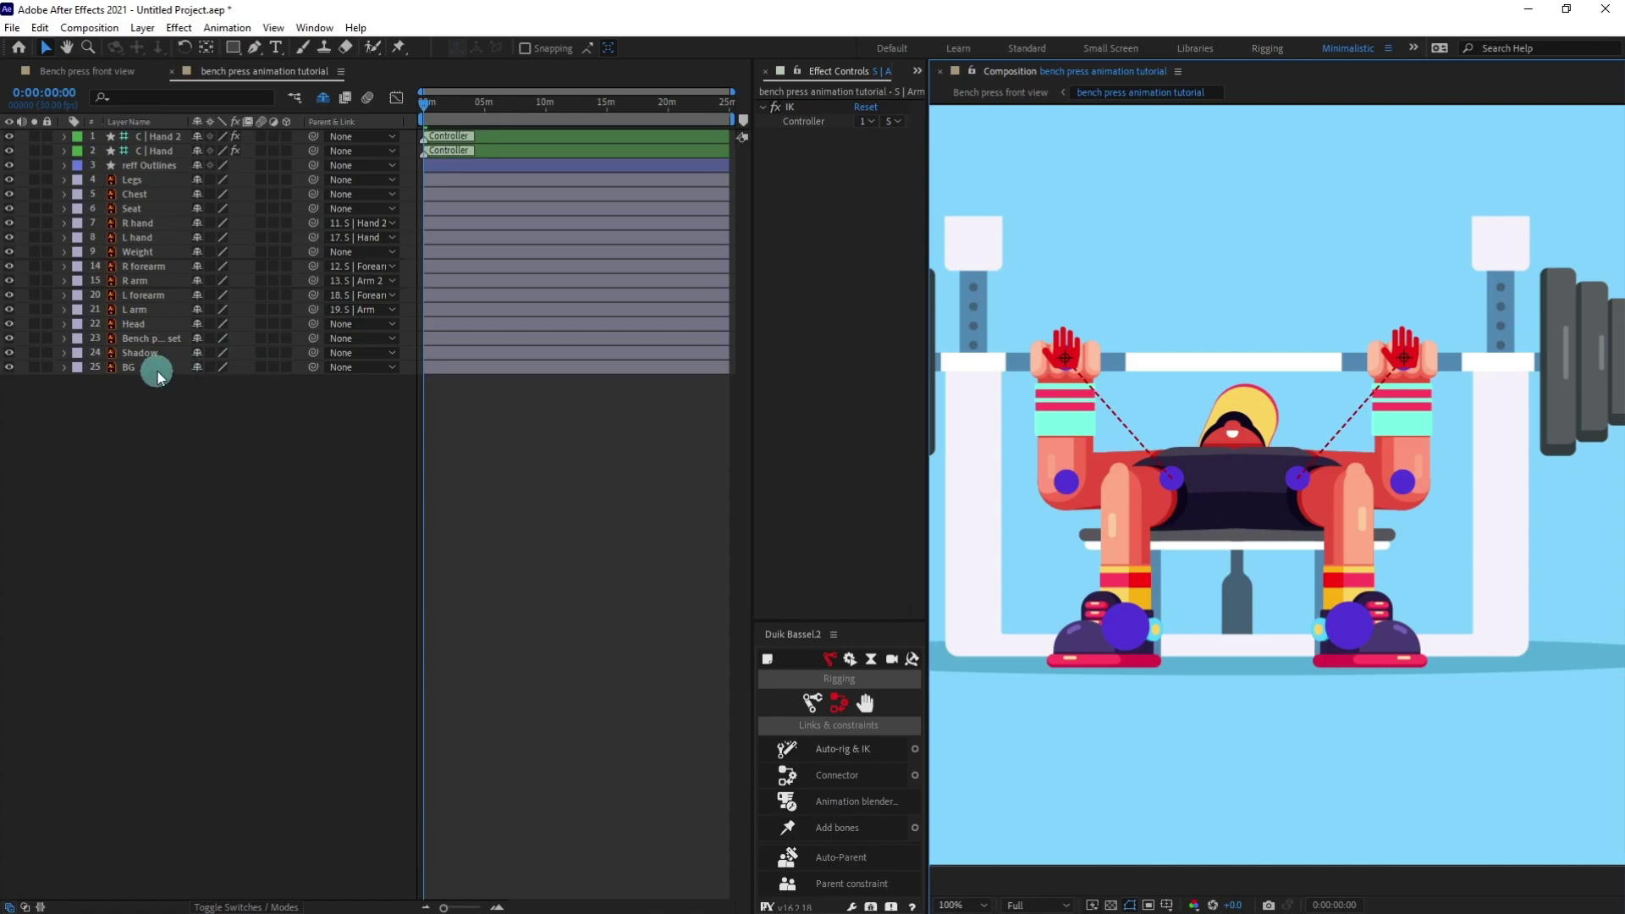
Create a null object named weight directly above the Weight layer
{"action": "left_click", "coordinate": [146, 252]}
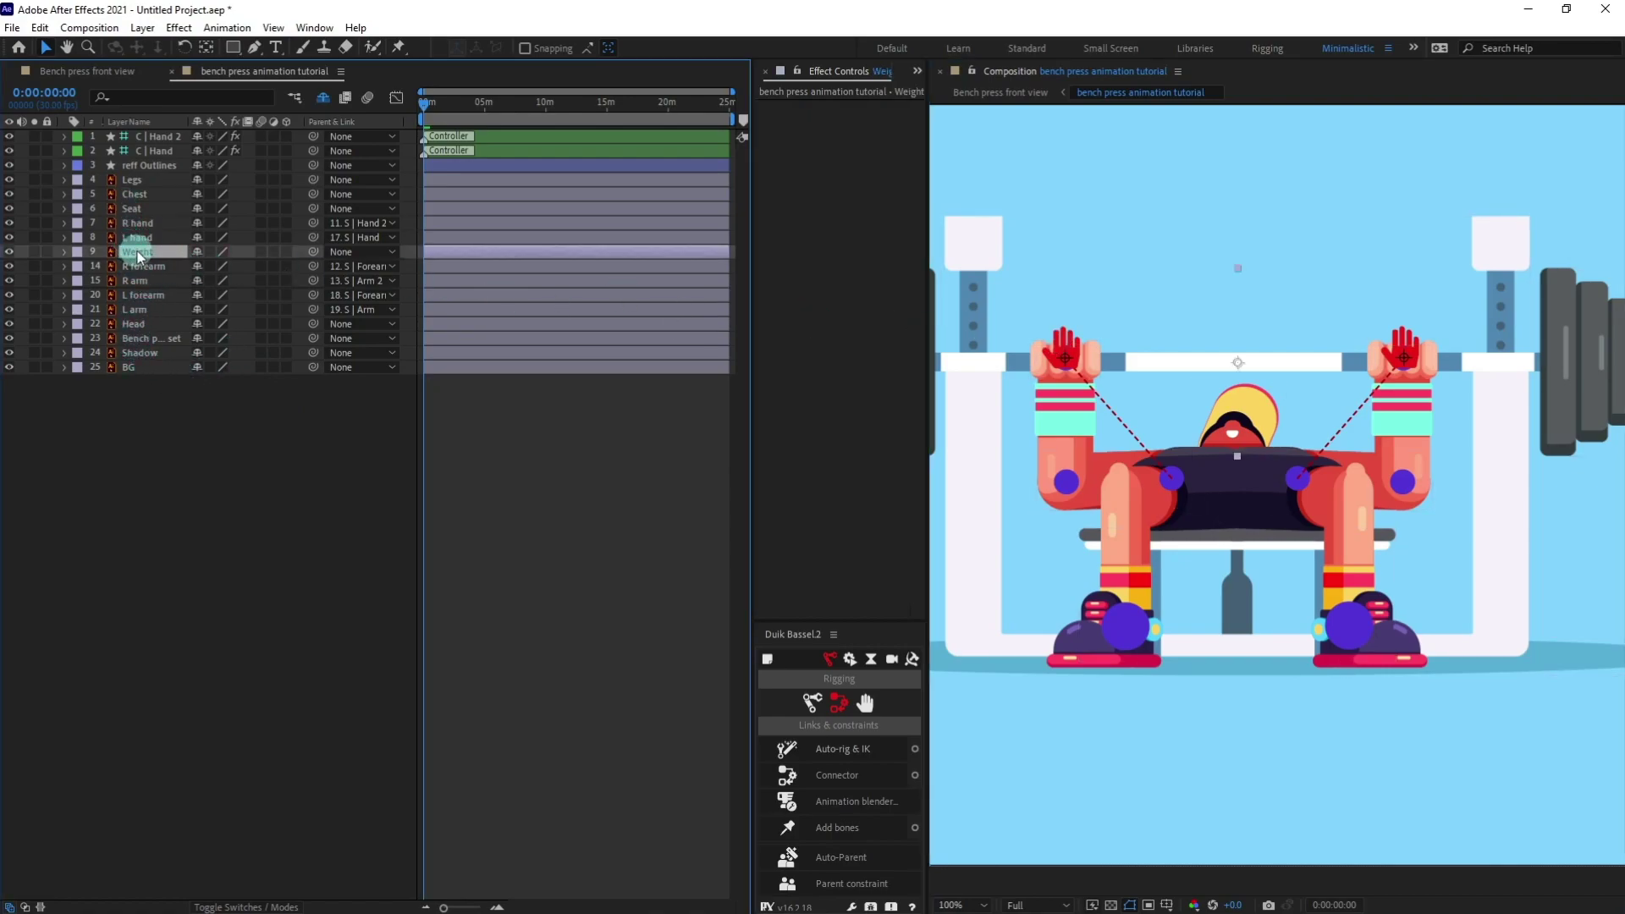
{"action": "right_click", "coordinate": [183, 453]}
{"action": "mouse_move", "coordinate": [227, 462]}
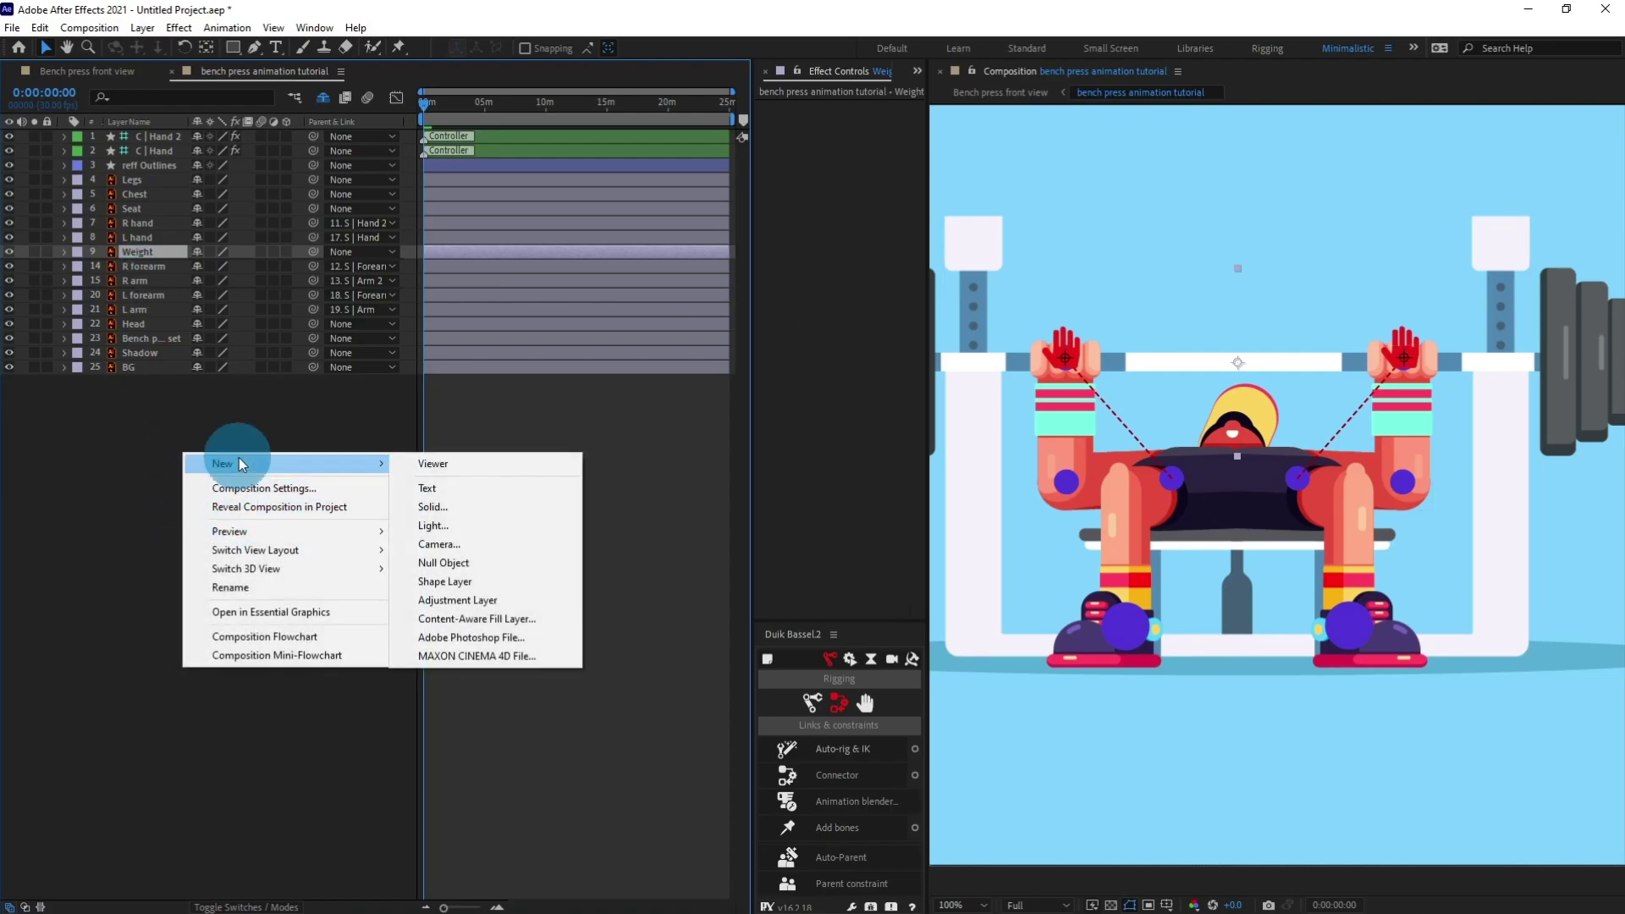
{"action": "left_click", "coordinate": [431, 562]}
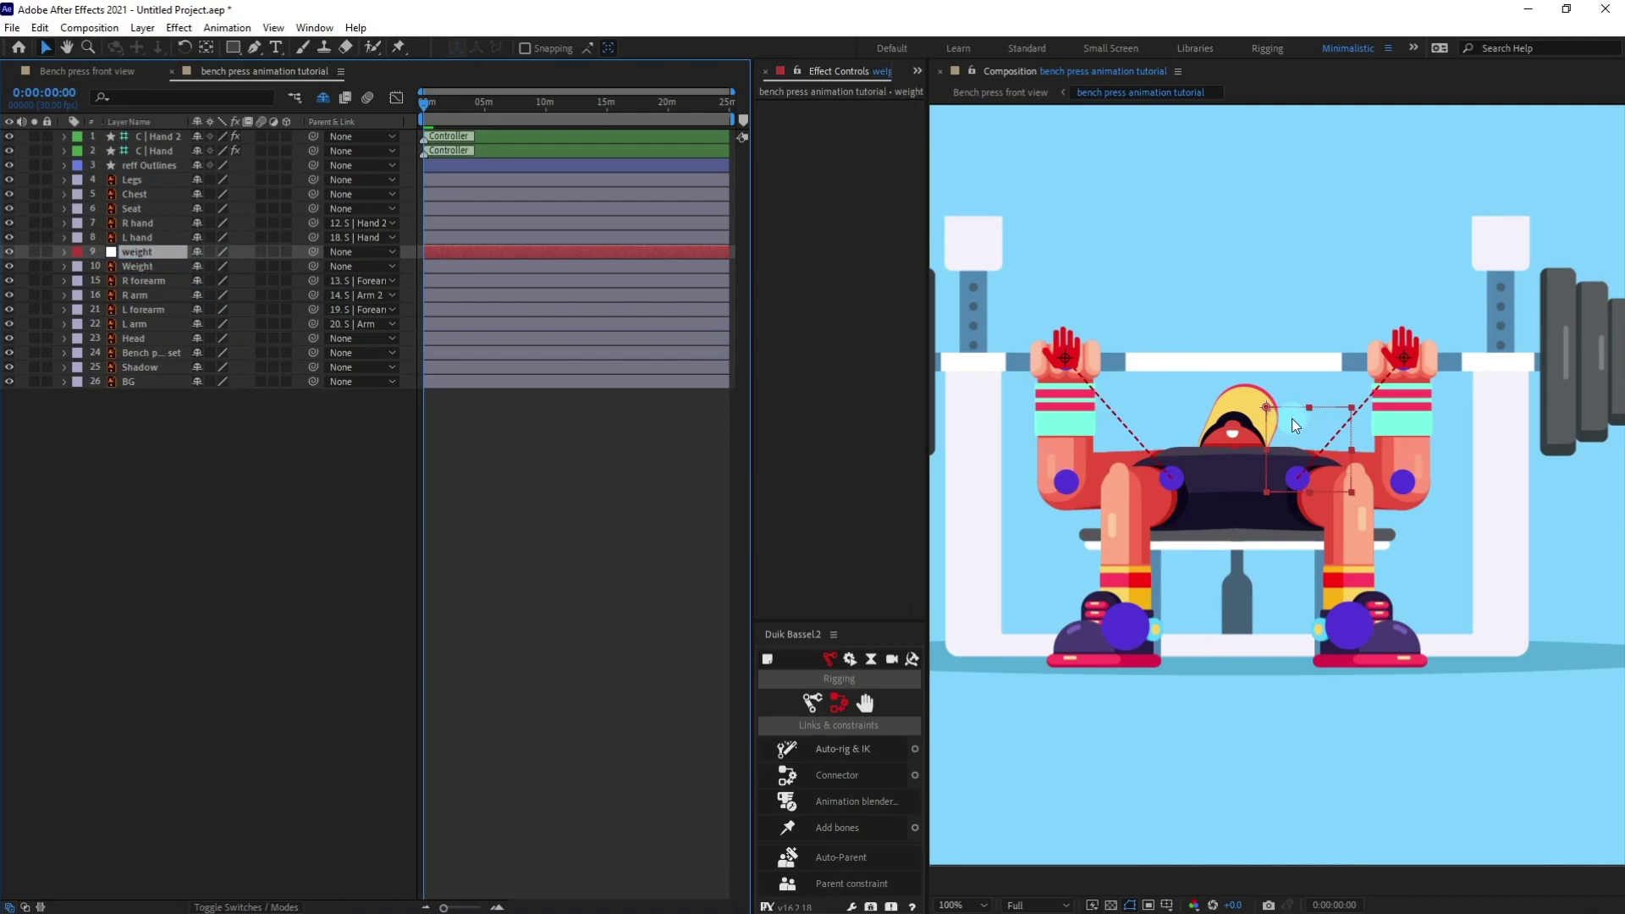
Move the weight null's anchor point to its bottom centre and position the null on the middle of the barbell
{"action": "key", "text": "y"}
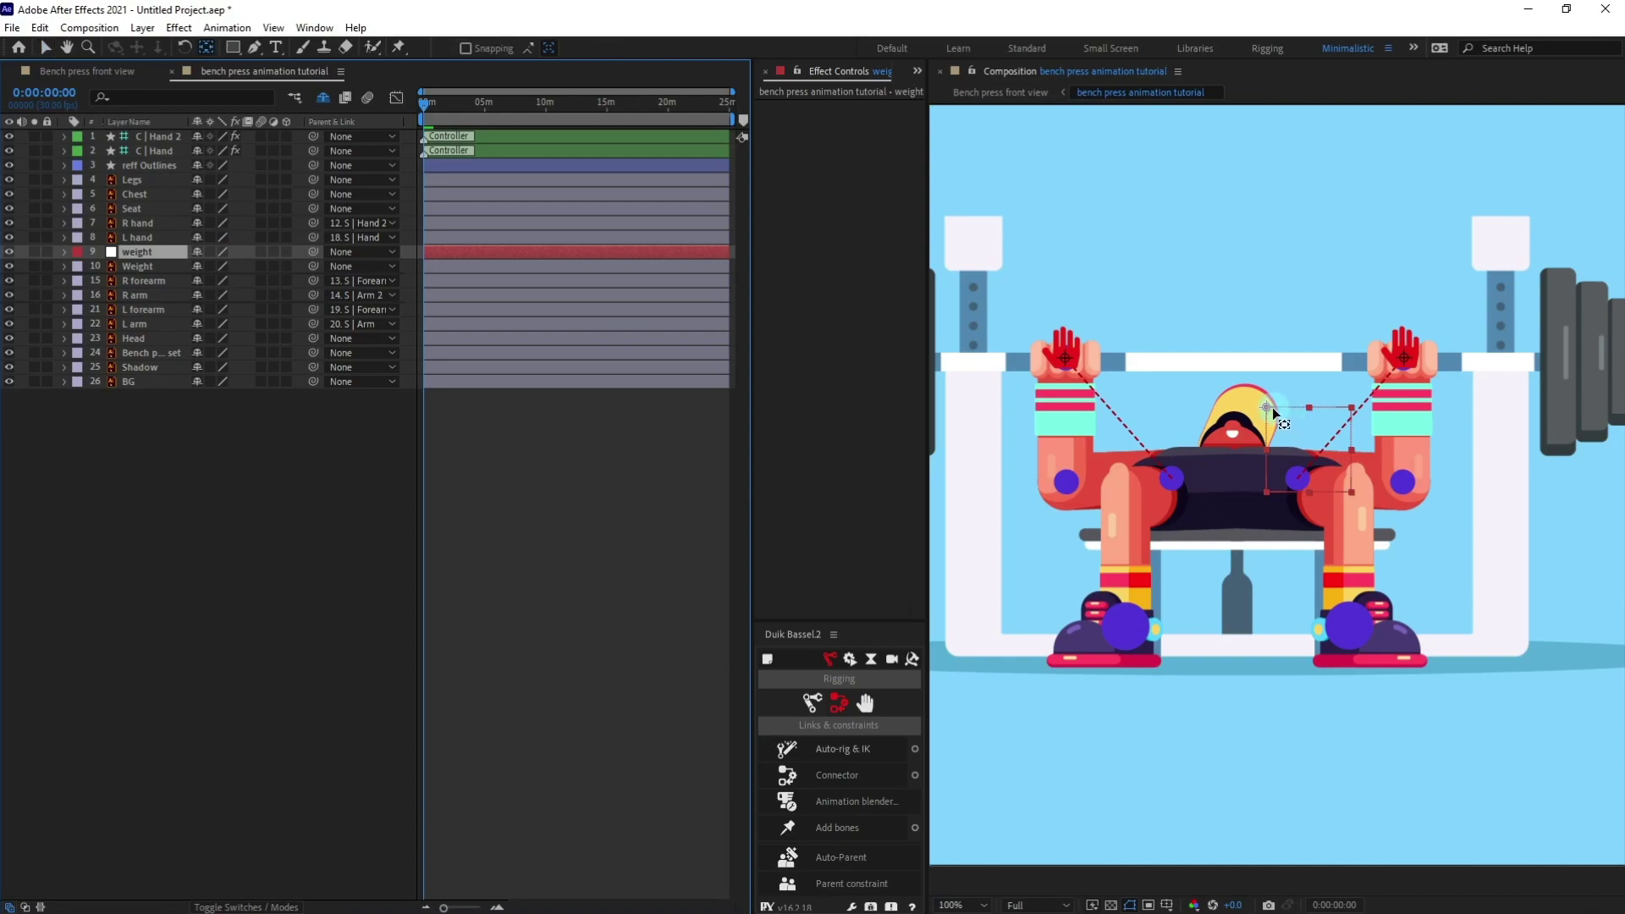
{"action": "left_click_drag", "start_coordinate": [1269, 412], "coordinate": [1309, 491]}
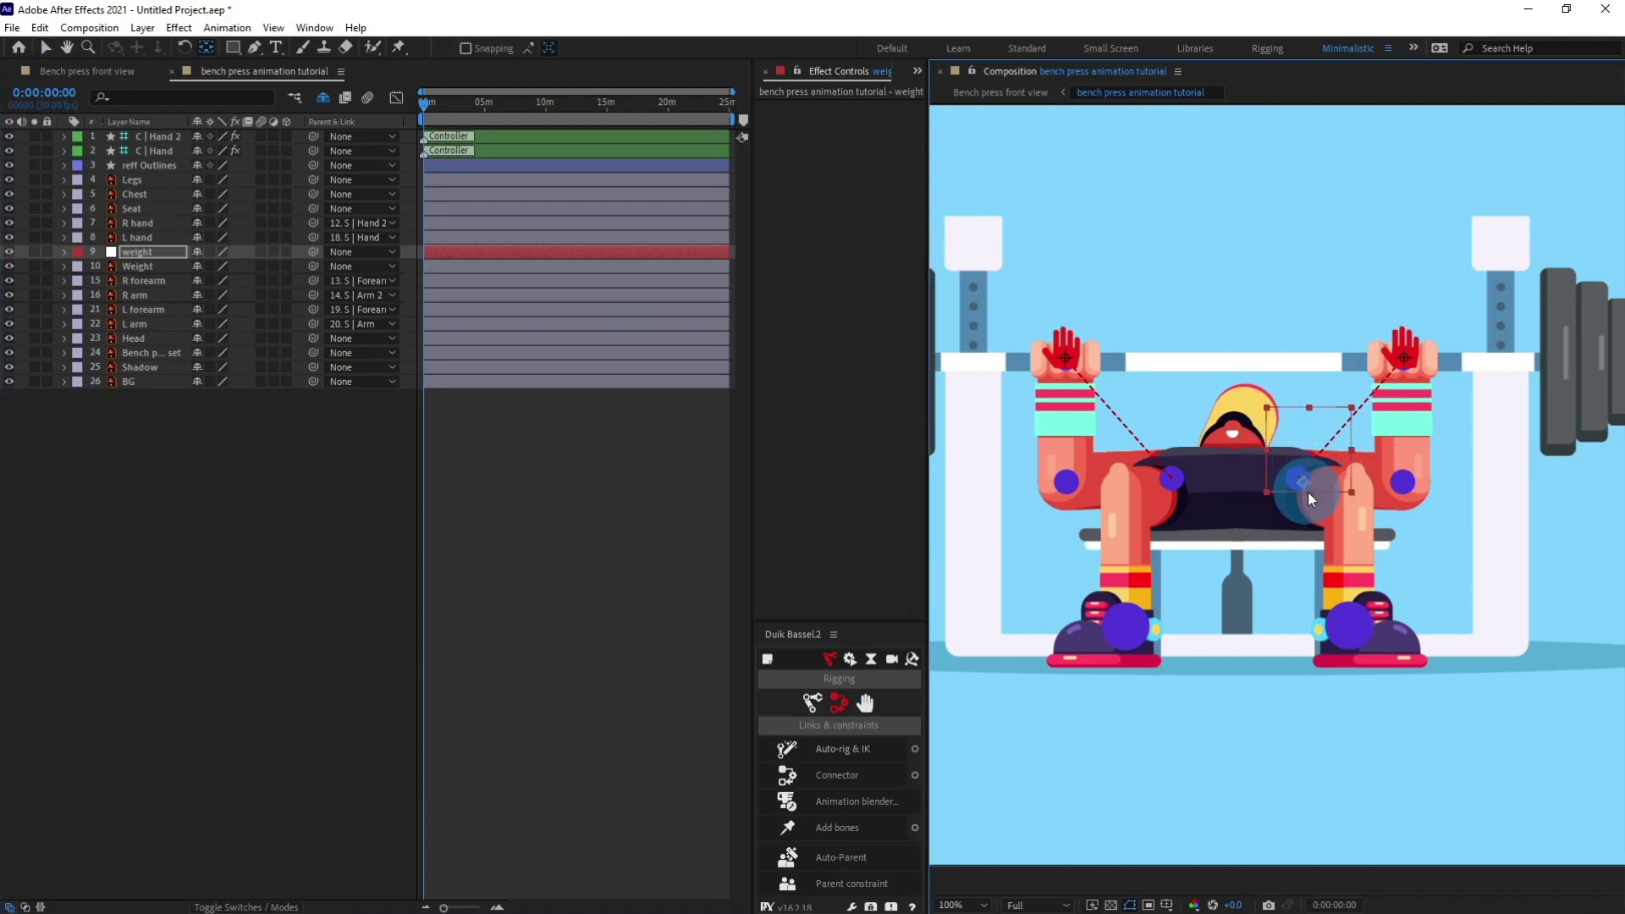
{"action": "key", "text": "v"}
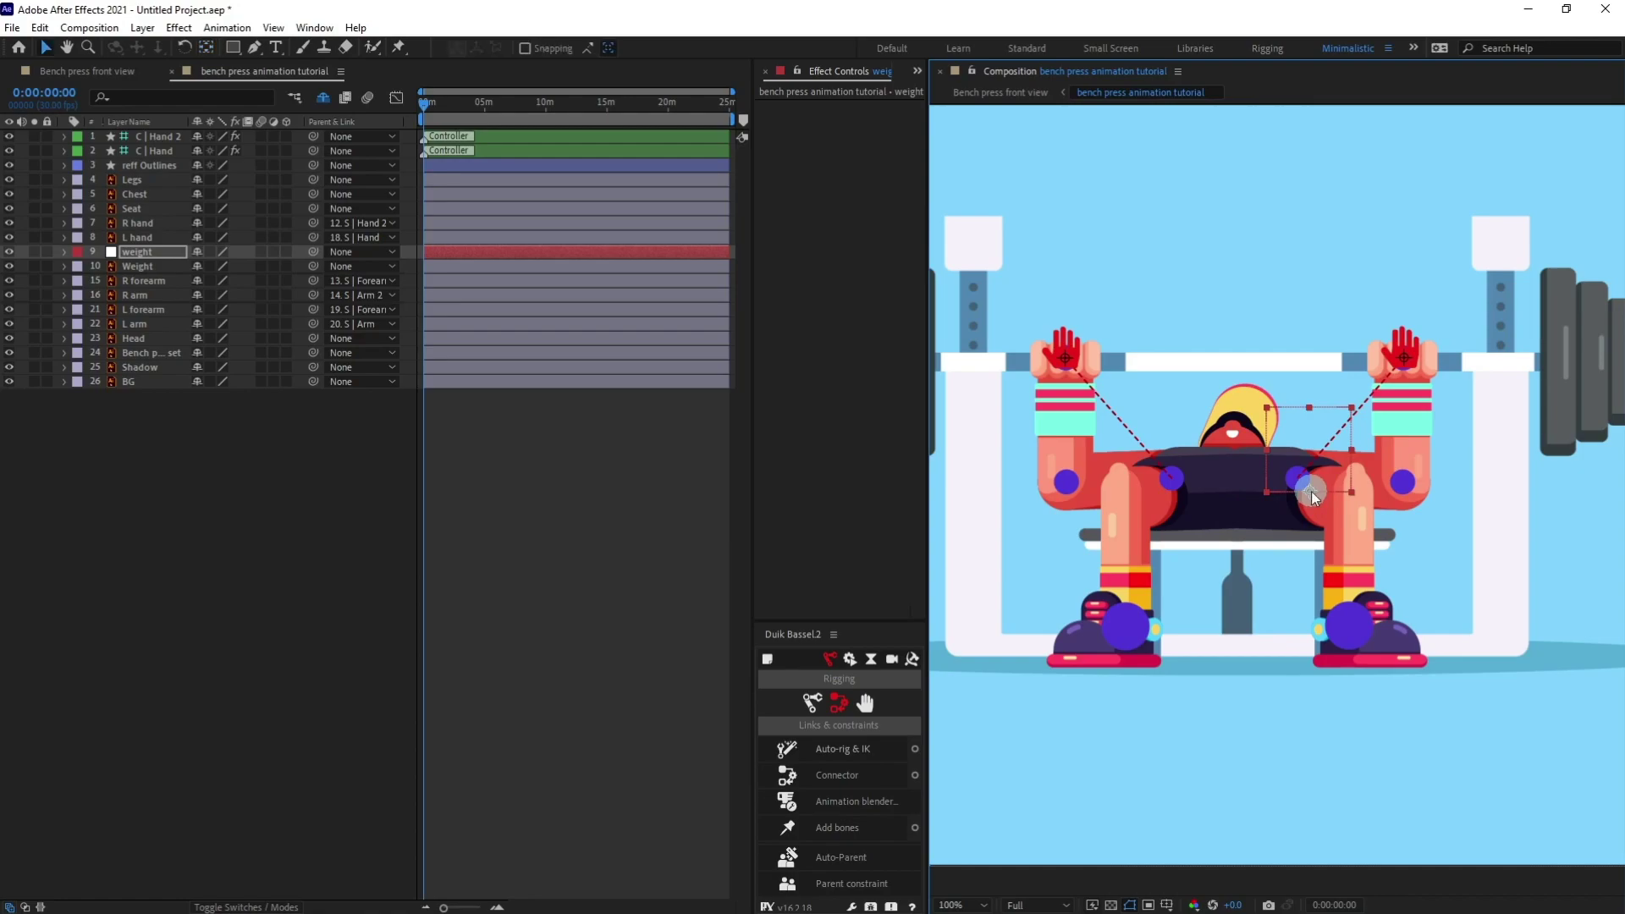
{"action": "left_click_drag", "start_coordinate": [1310, 491], "coordinate": [1222, 367]}
{"action": "left_click_drag", "start_coordinate": [1221, 364], "coordinate": [1227, 365]}
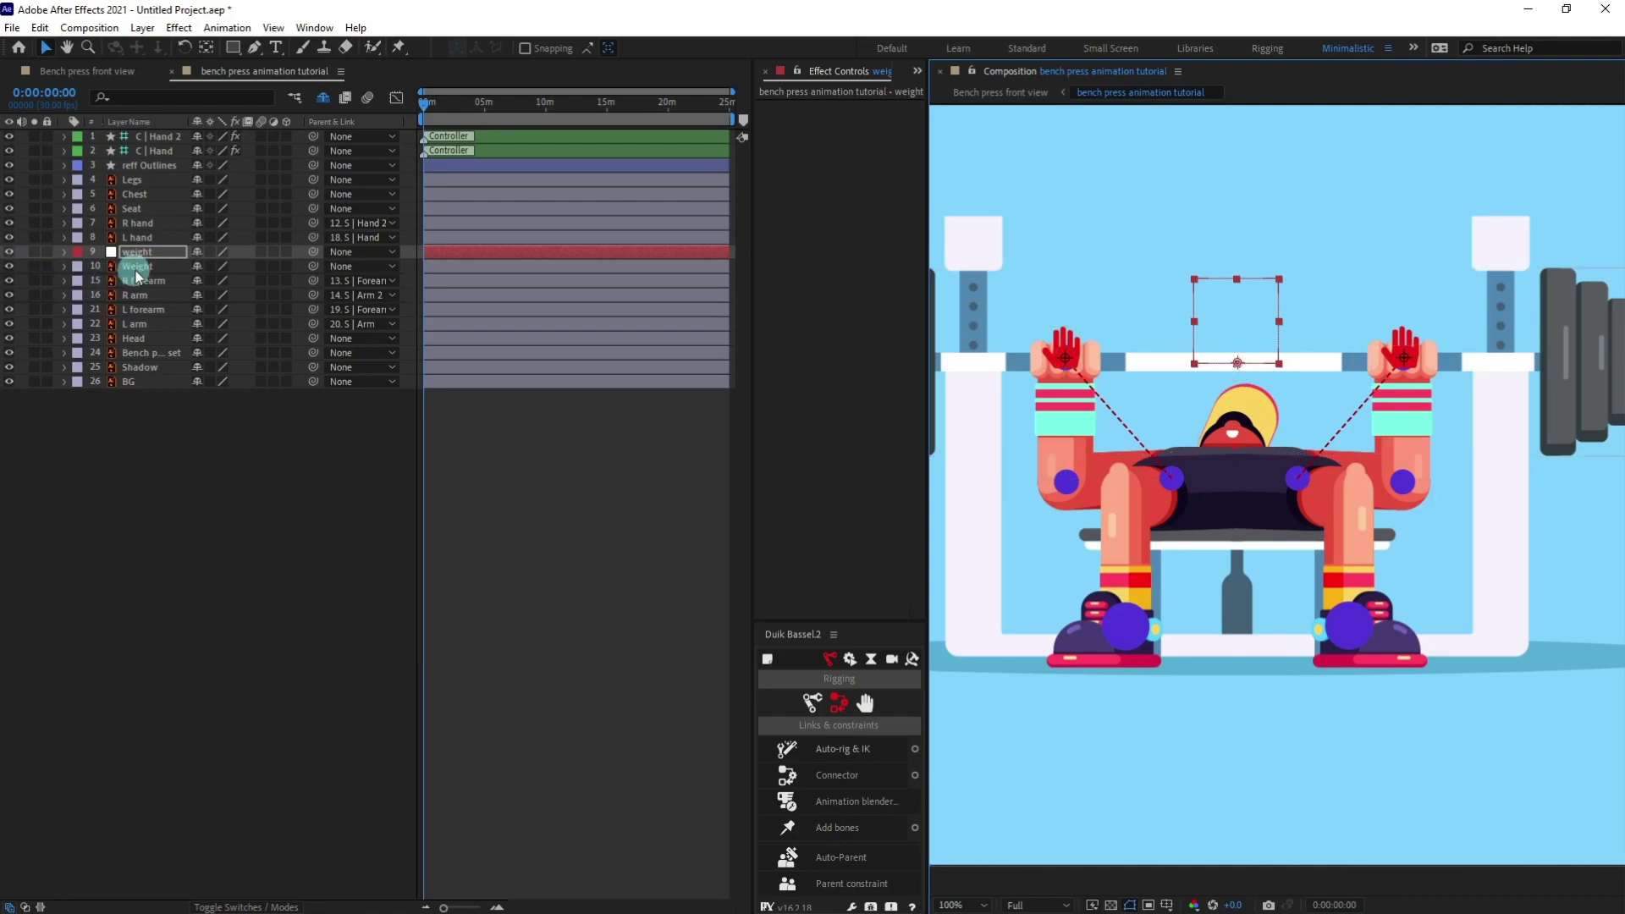
Parent the Weight layer to the weight null, and both hand controllers to the Weight layer
{"action": "left_click", "coordinate": [222, 268]}
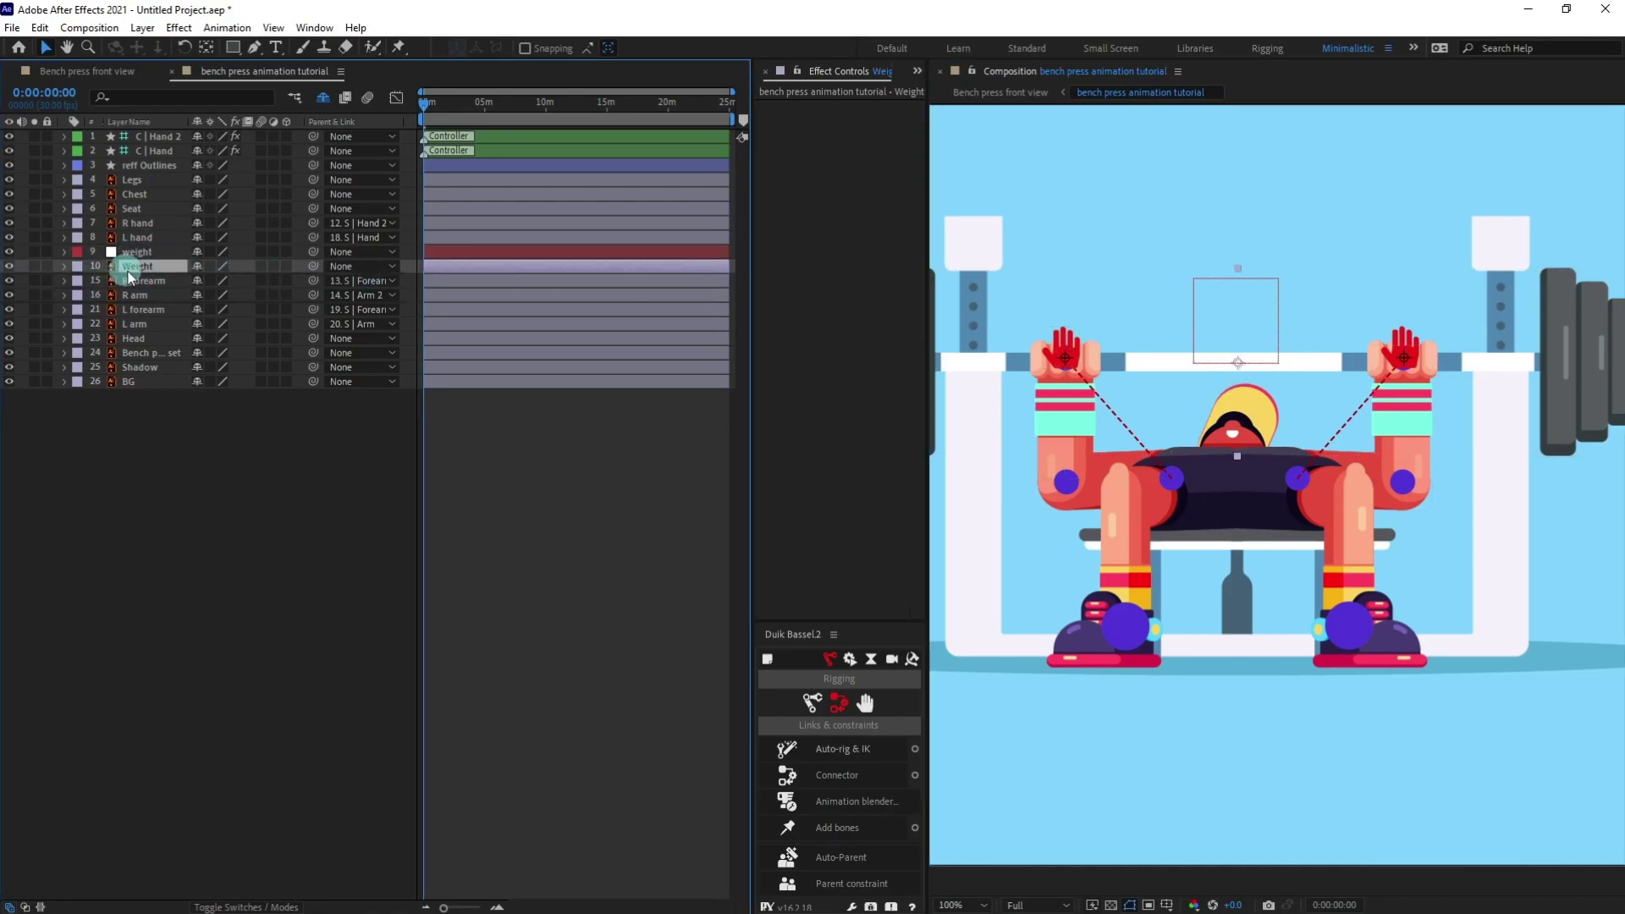
{"action": "left_click_drag", "start_coordinate": [313, 267], "coordinate": [149, 254]}
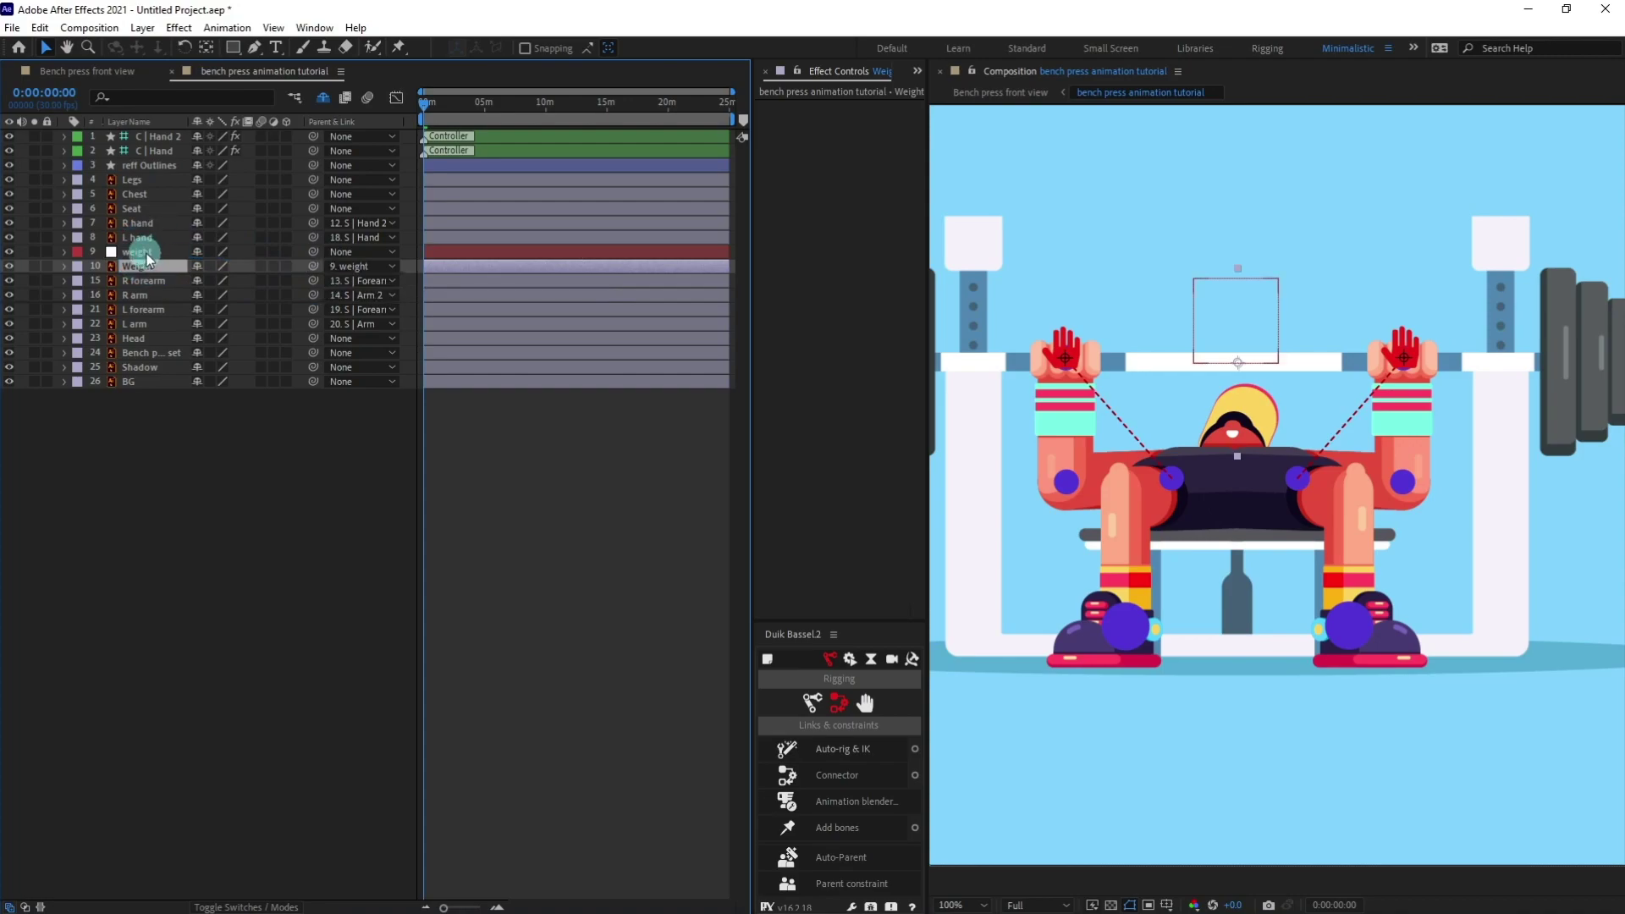
{"action": "left_click", "coordinate": [164, 151]}
{"action": "left_click", "coordinate": [165, 139], "text": "shift"}
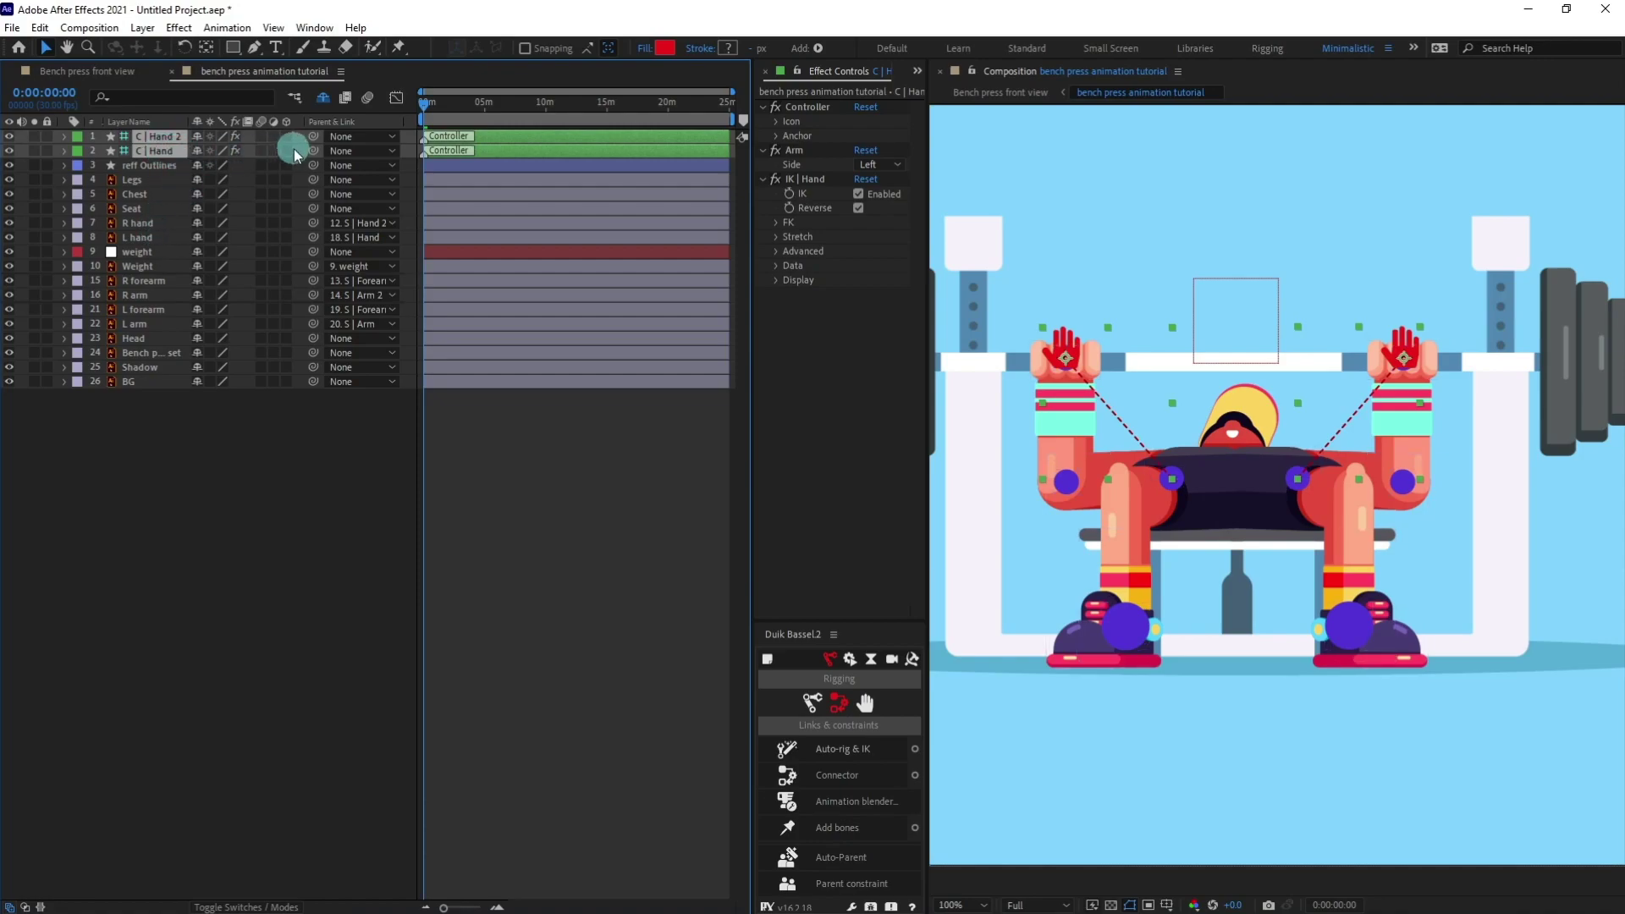
{"action": "left_click_drag", "start_coordinate": [313, 151], "coordinate": [152, 263]}
Test the rig by moving the weight null, and undo the move
{"action": "left_click", "coordinate": [139, 251]}
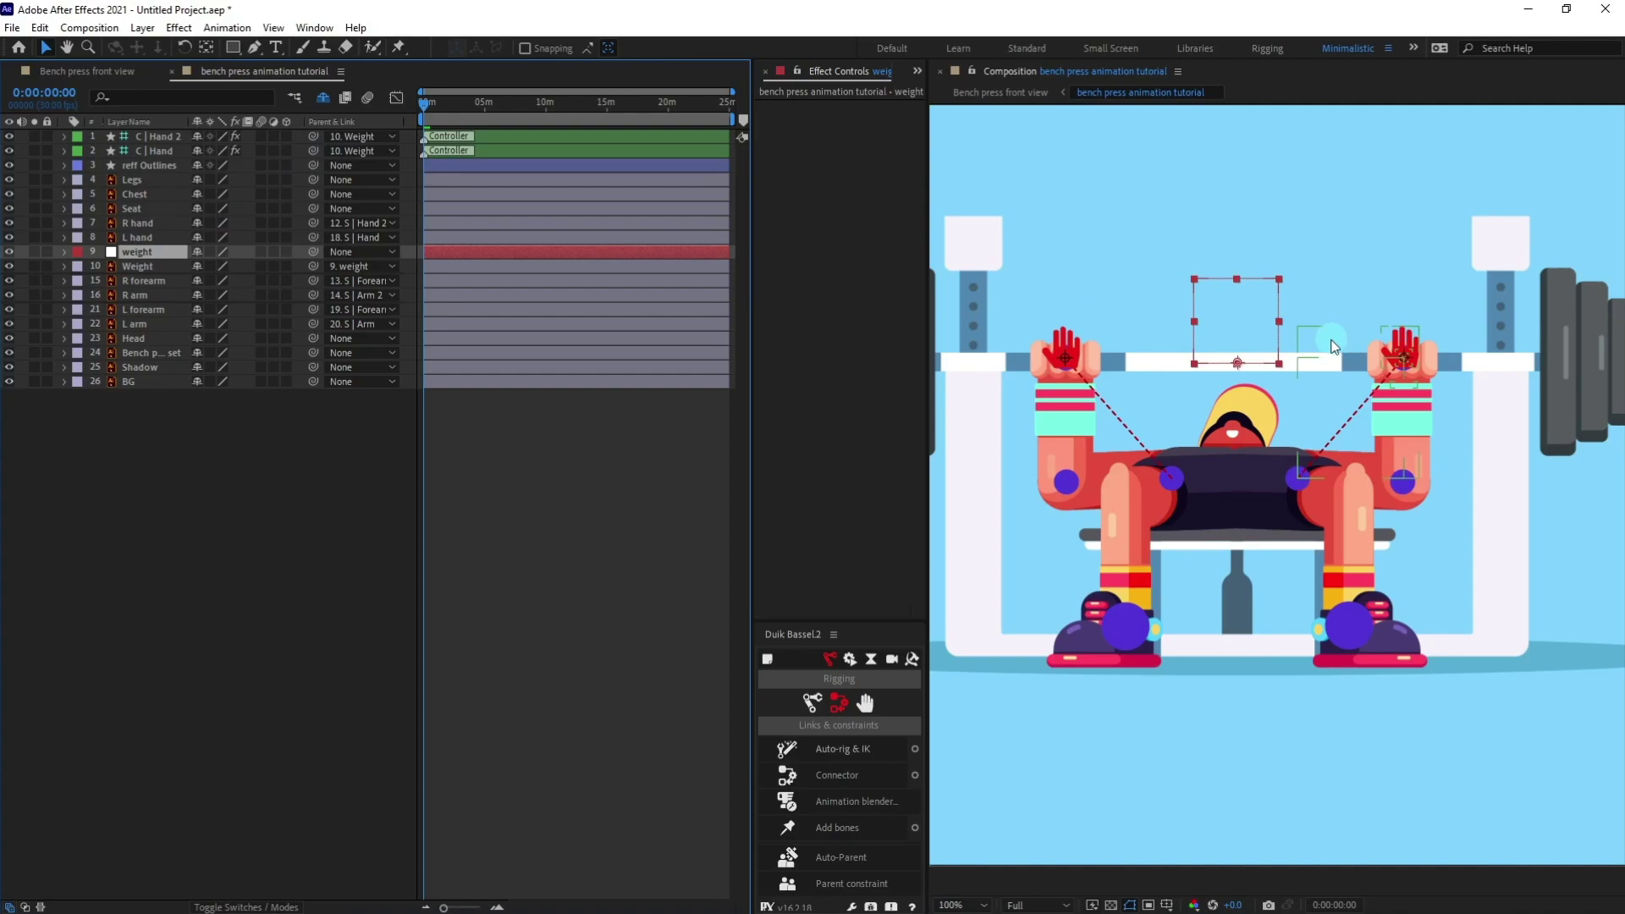
{"action": "key", "text": "comma"}
{"action": "mouse_move", "coordinate": [1258, 410]}
{"action": "left_mouse_down"}
{"action": "mouse_move", "coordinate": [1267, 439]}
{"action": "mouse_move", "coordinate": [1262, 374]}
{"action": "mouse_move", "coordinate": [1262, 395]}
{"action": "left_mouse_up"}
{"action": "key", "text": "ctrl+z"}
{"action": "scroll", "coordinate": [1255, 510], "scroll_direction": "up", "scroll_amount": 1}
{"action": "left_click_drag", "start_coordinate": [1284, 513], "coordinate": [1349, 581]}
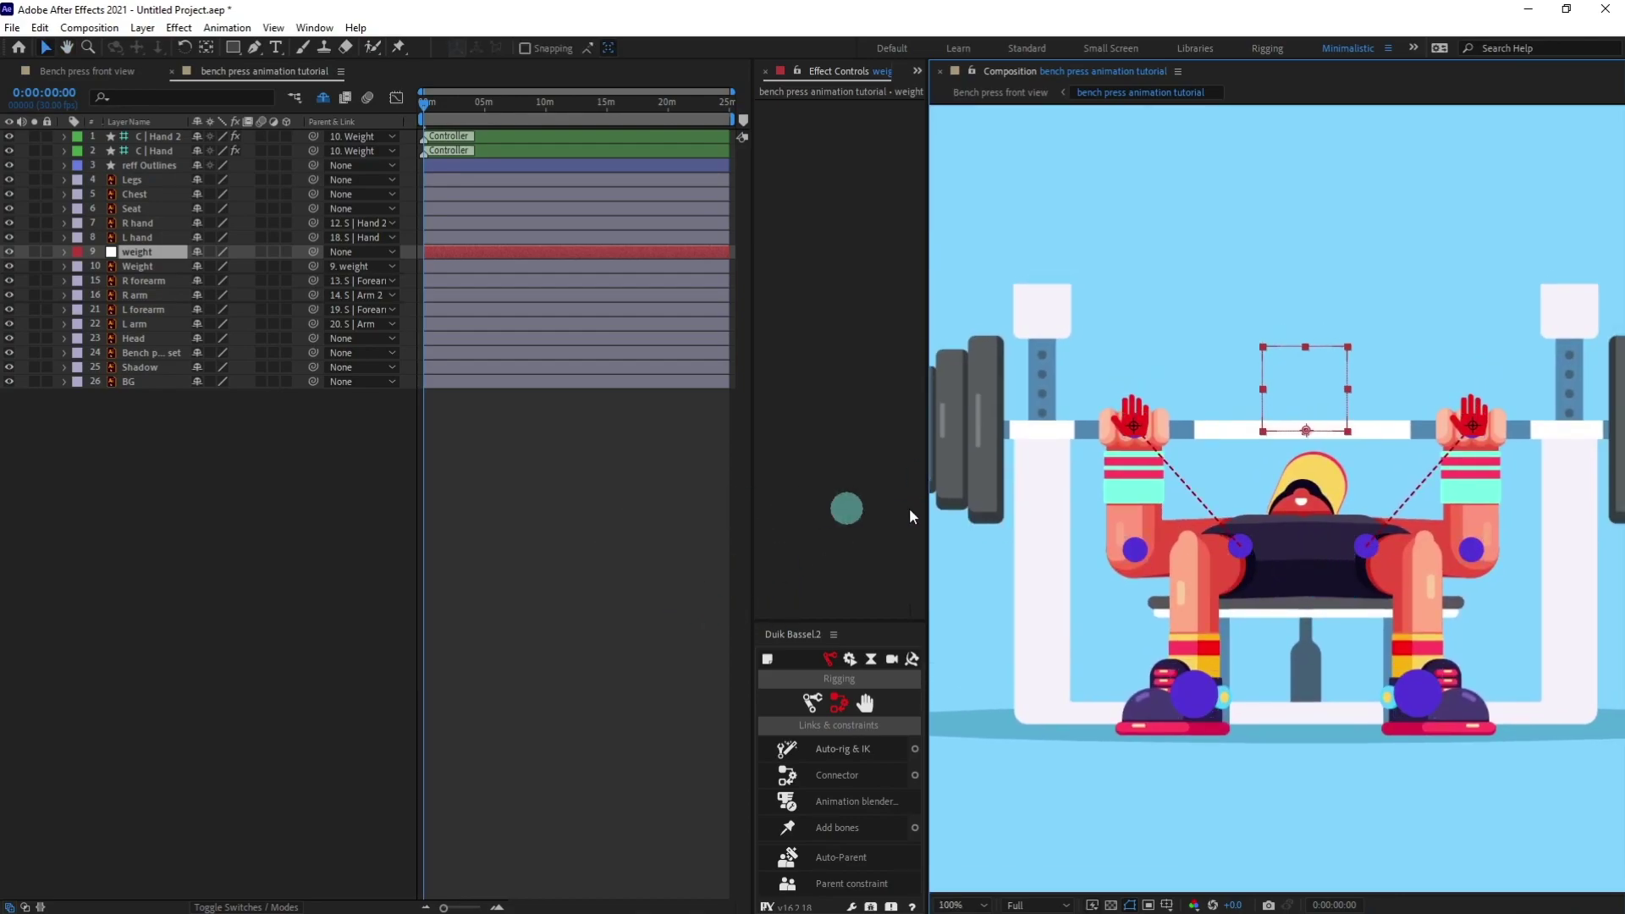
{"action": "key", "text": "comma"}
{"action": "left_click", "coordinate": [579, 484]}
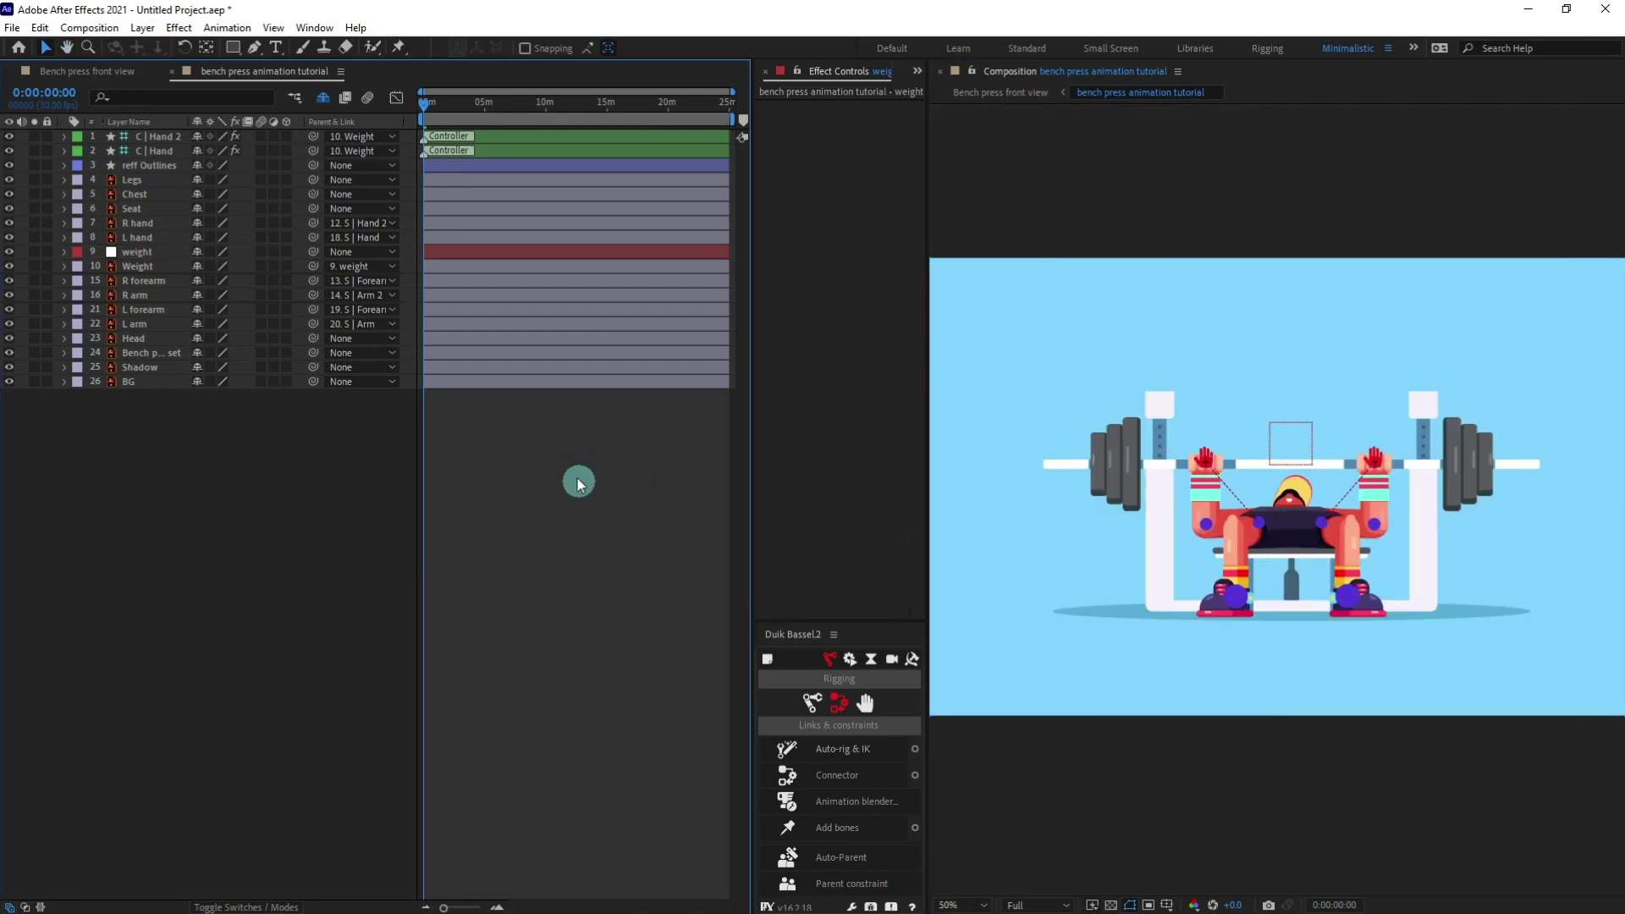
Delete the reff Outlines layer
{"action": "left_click", "coordinate": [138, 166]}
{"action": "key", "text": "Delete"}
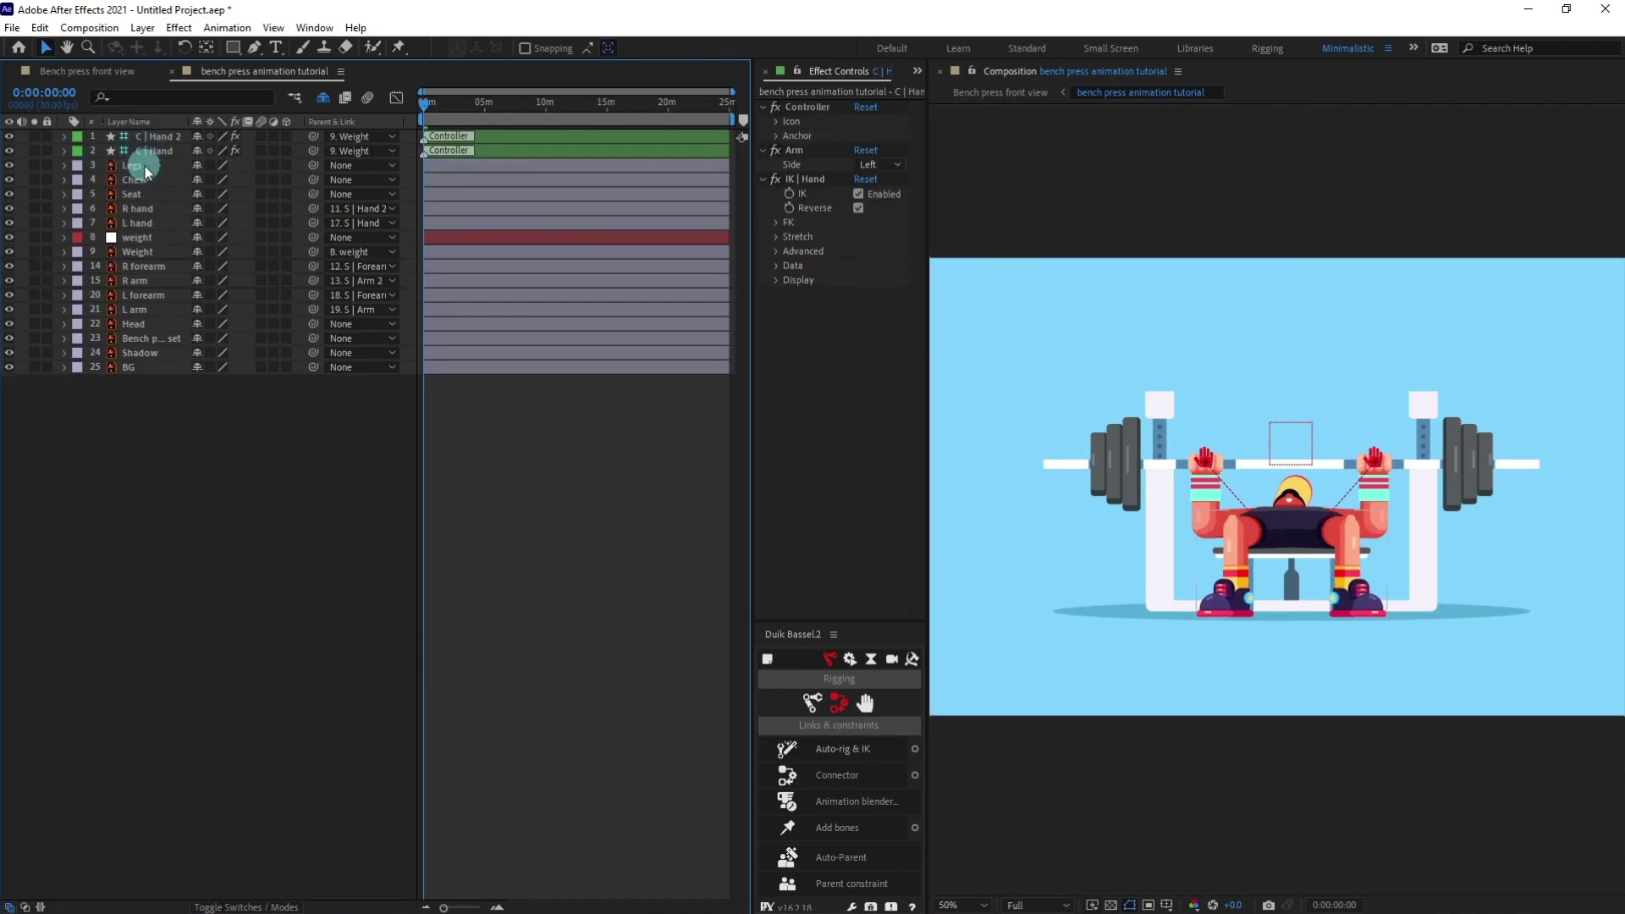
{"action": "key", "text": "period"}
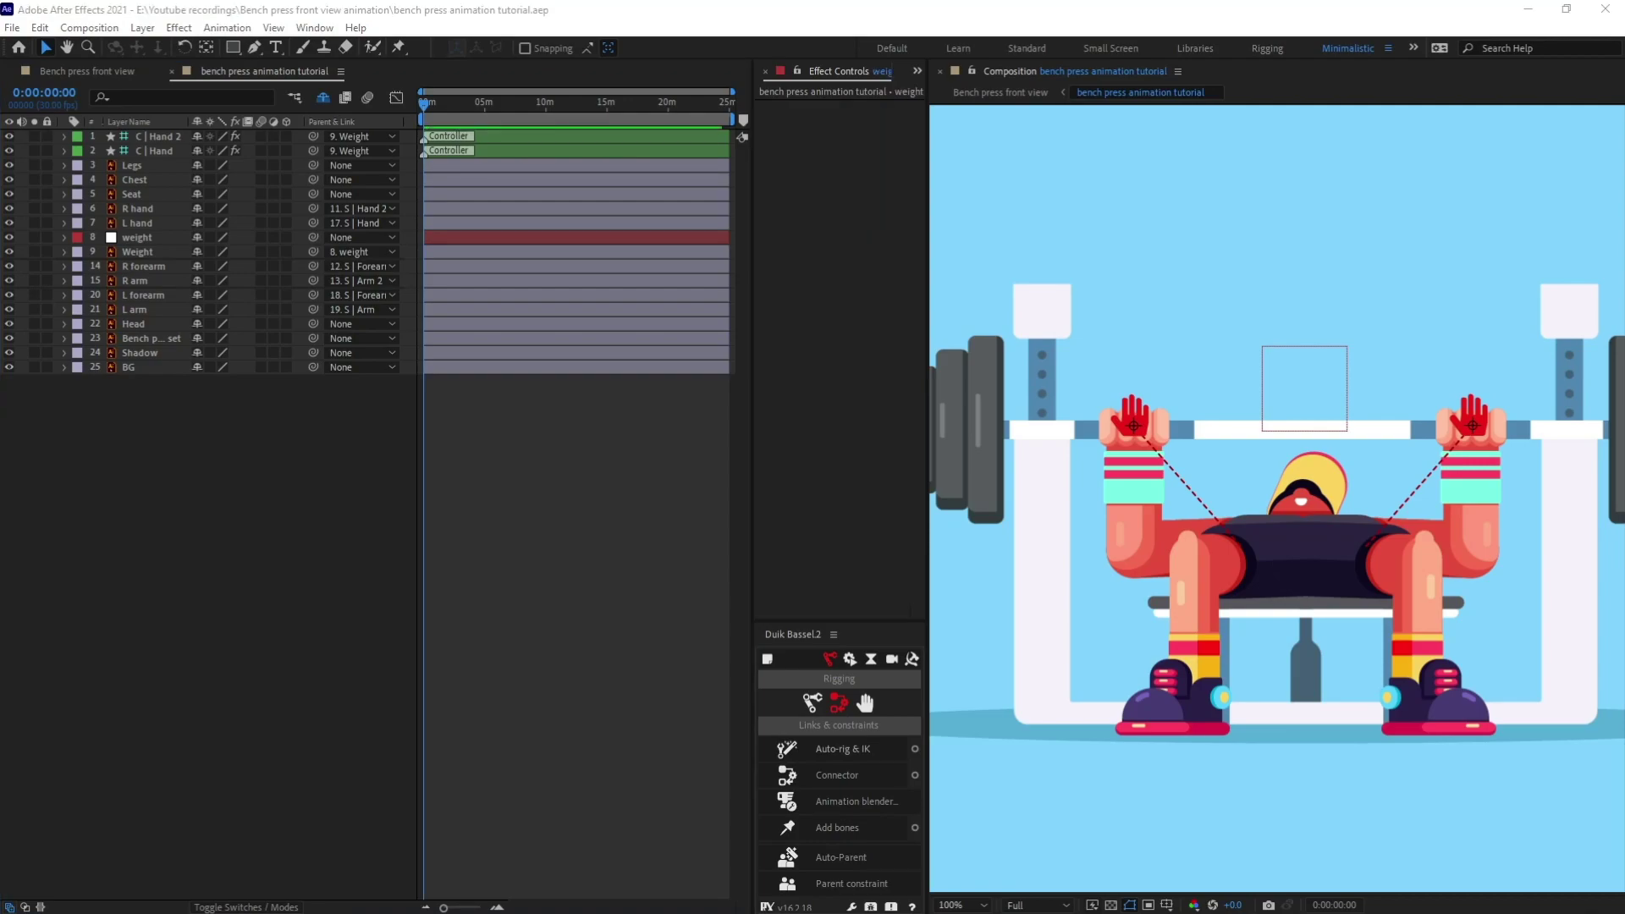
Move the weight null to the top of the layer stack
{"action": "left_click", "coordinate": [151, 239]}
{"action": "left_click_drag", "start_coordinate": [154, 244], "coordinate": [163, 137]}
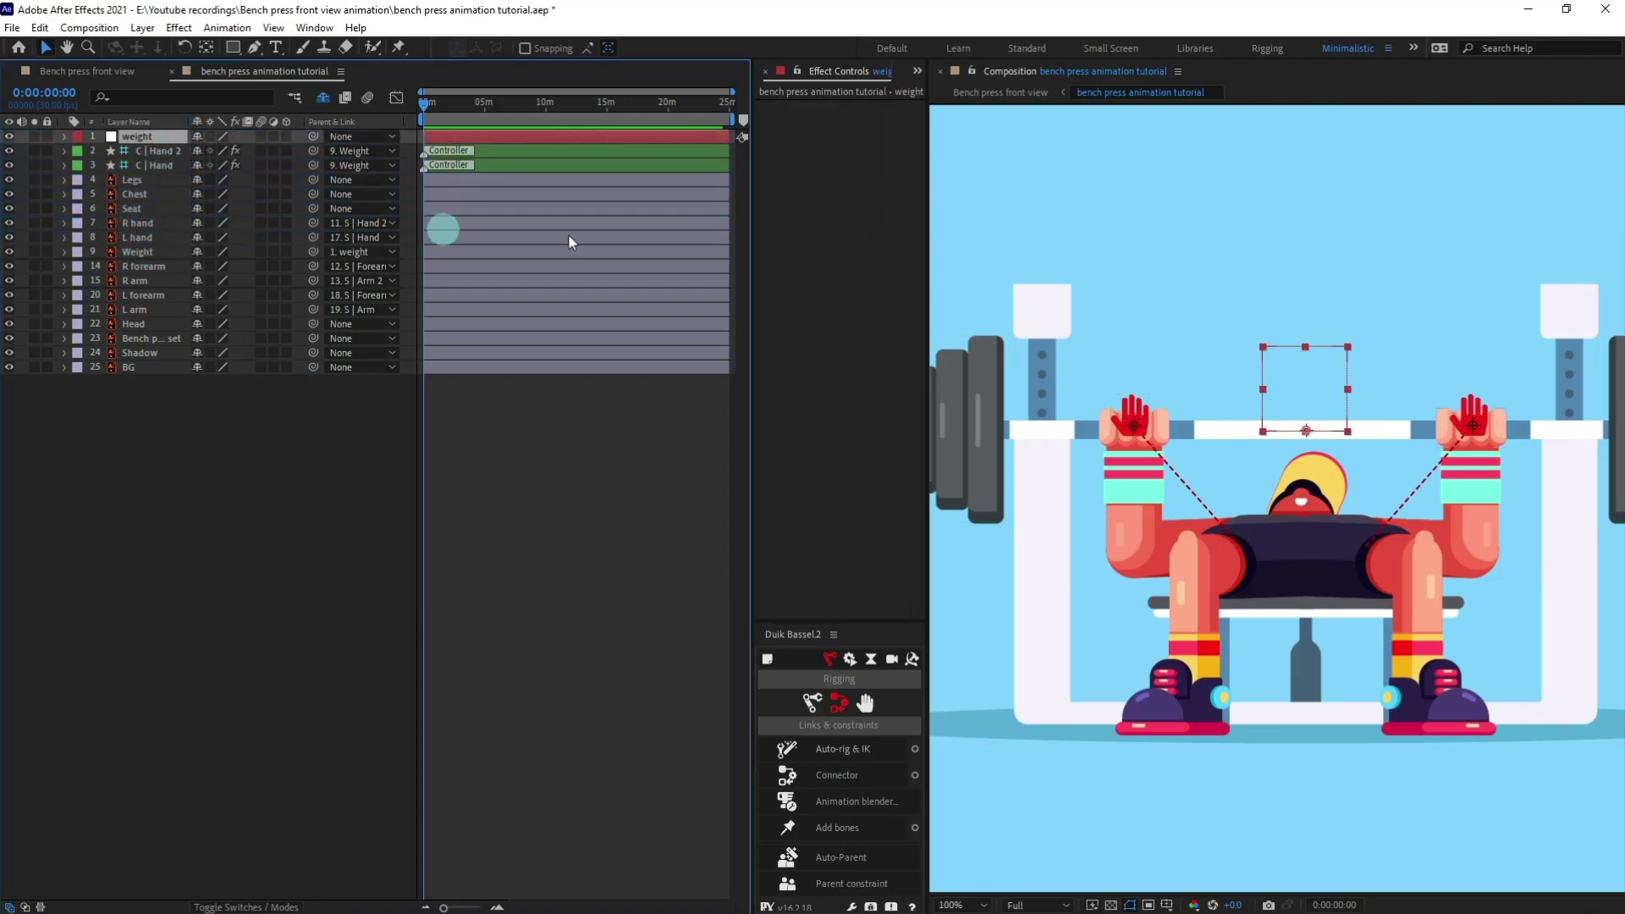
{"action": "left_click", "coordinate": [383, 480]}
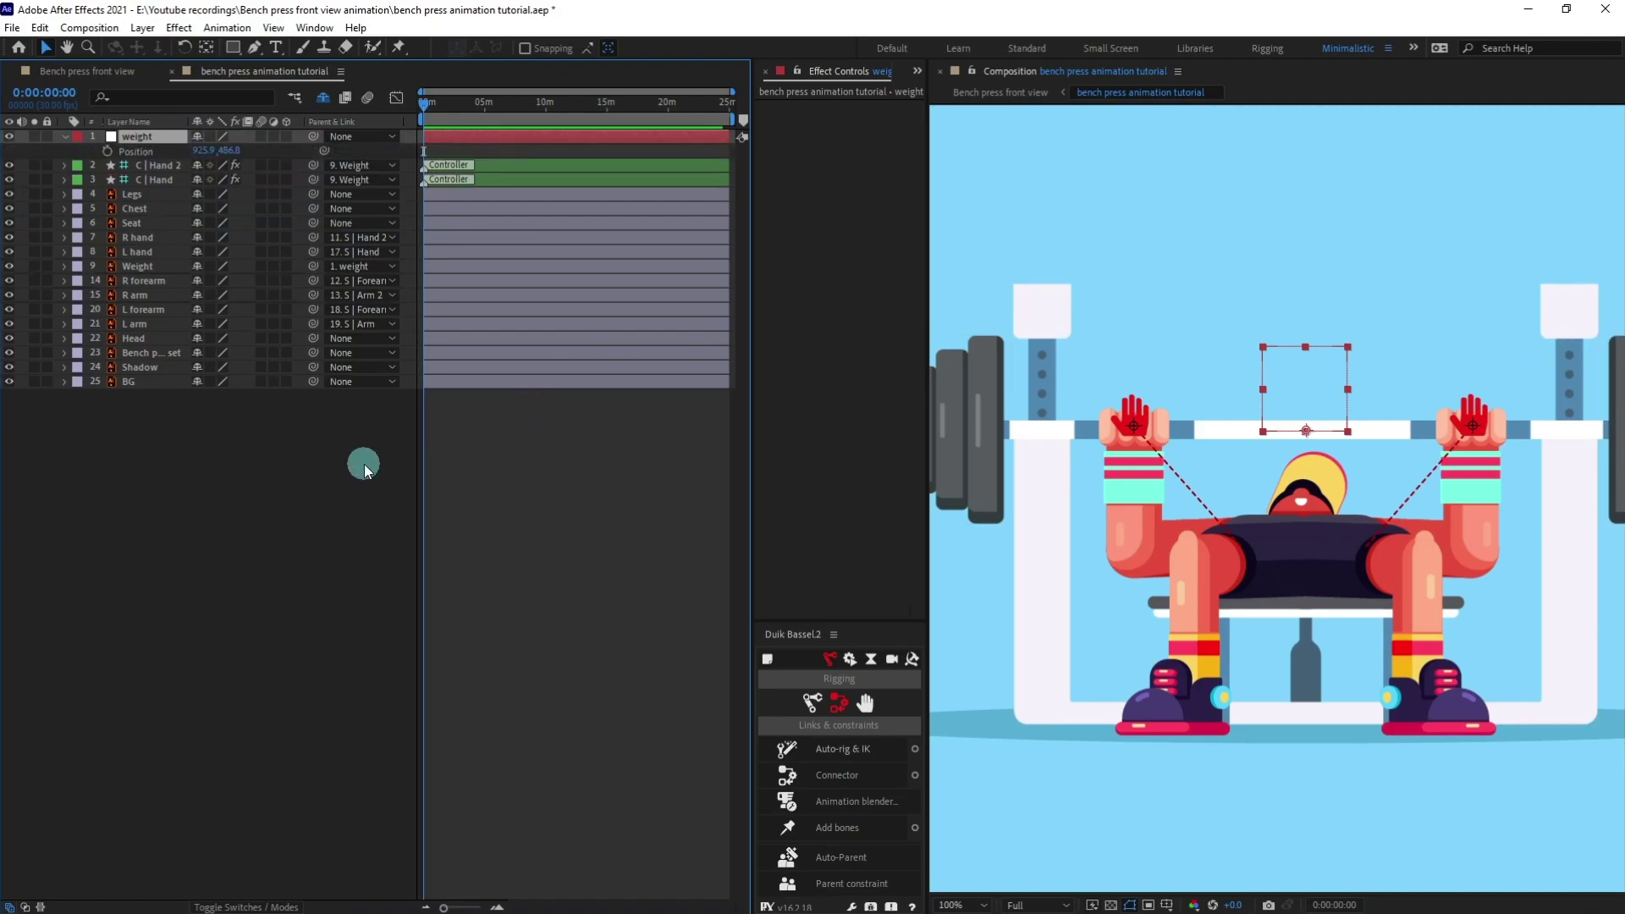
Keyframe the weight null's Position at frame 0 with the barbell lowered to 925.9, 569.8
{"action": "key", "text": "p"}
{"action": "left_click_drag", "start_coordinate": [1315, 410], "coordinate": [1318, 484]}
{"action": "scroll", "coordinate": [1346, 449], "scroll_direction": "down", "scroll_amount": 1}
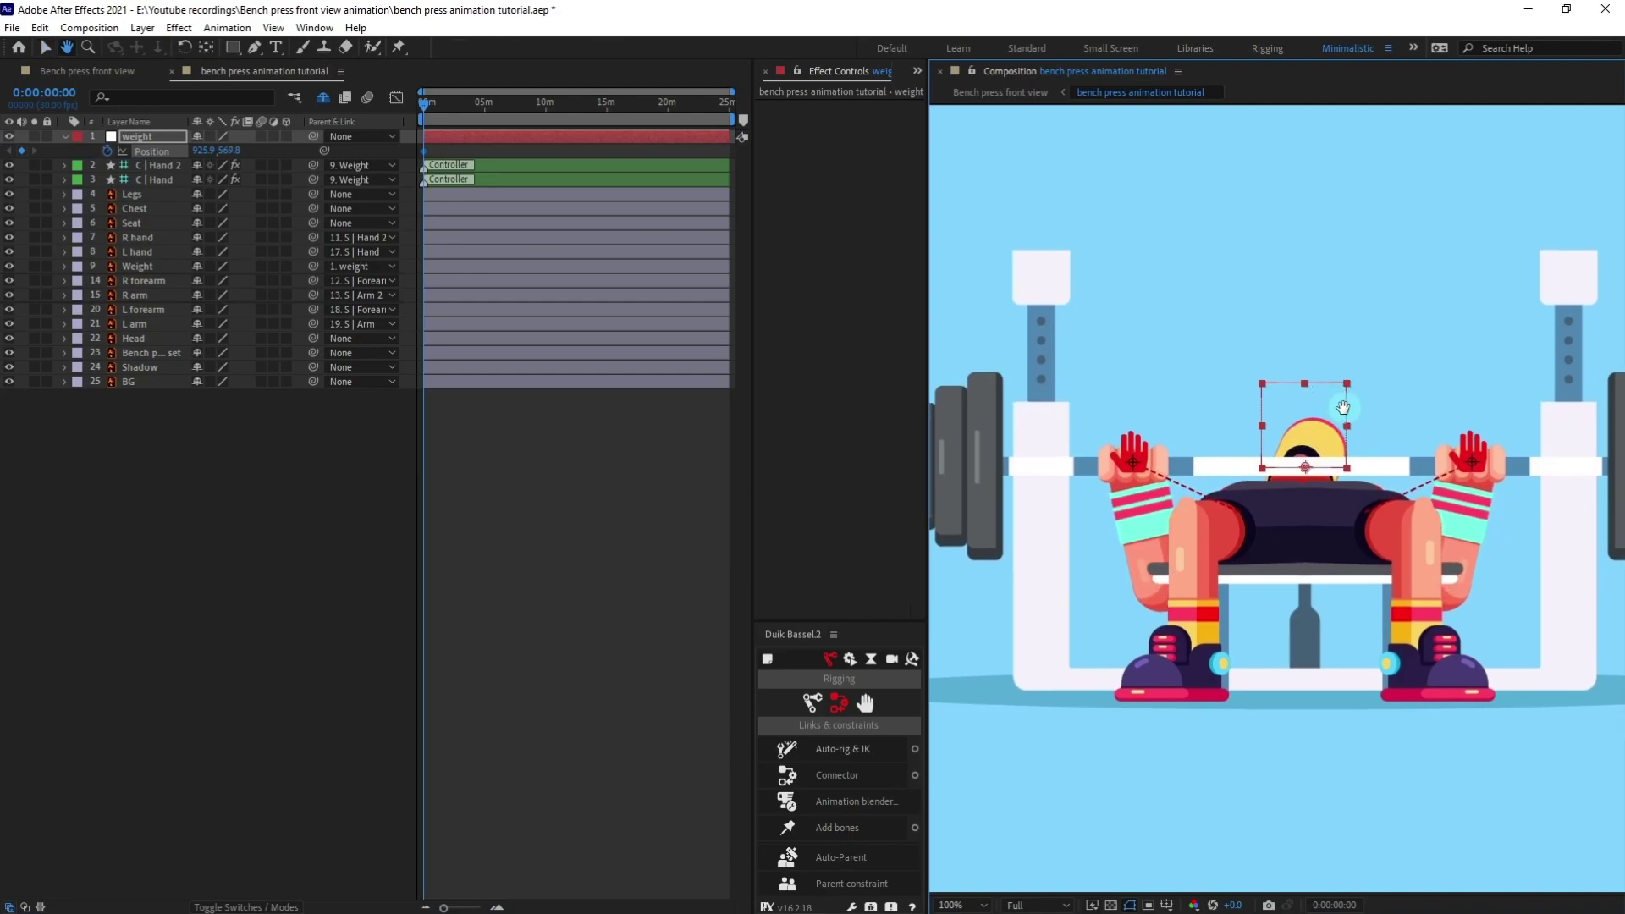
{"action": "left_click_drag", "start_coordinate": [927, 369], "coordinate": [858, 370]}
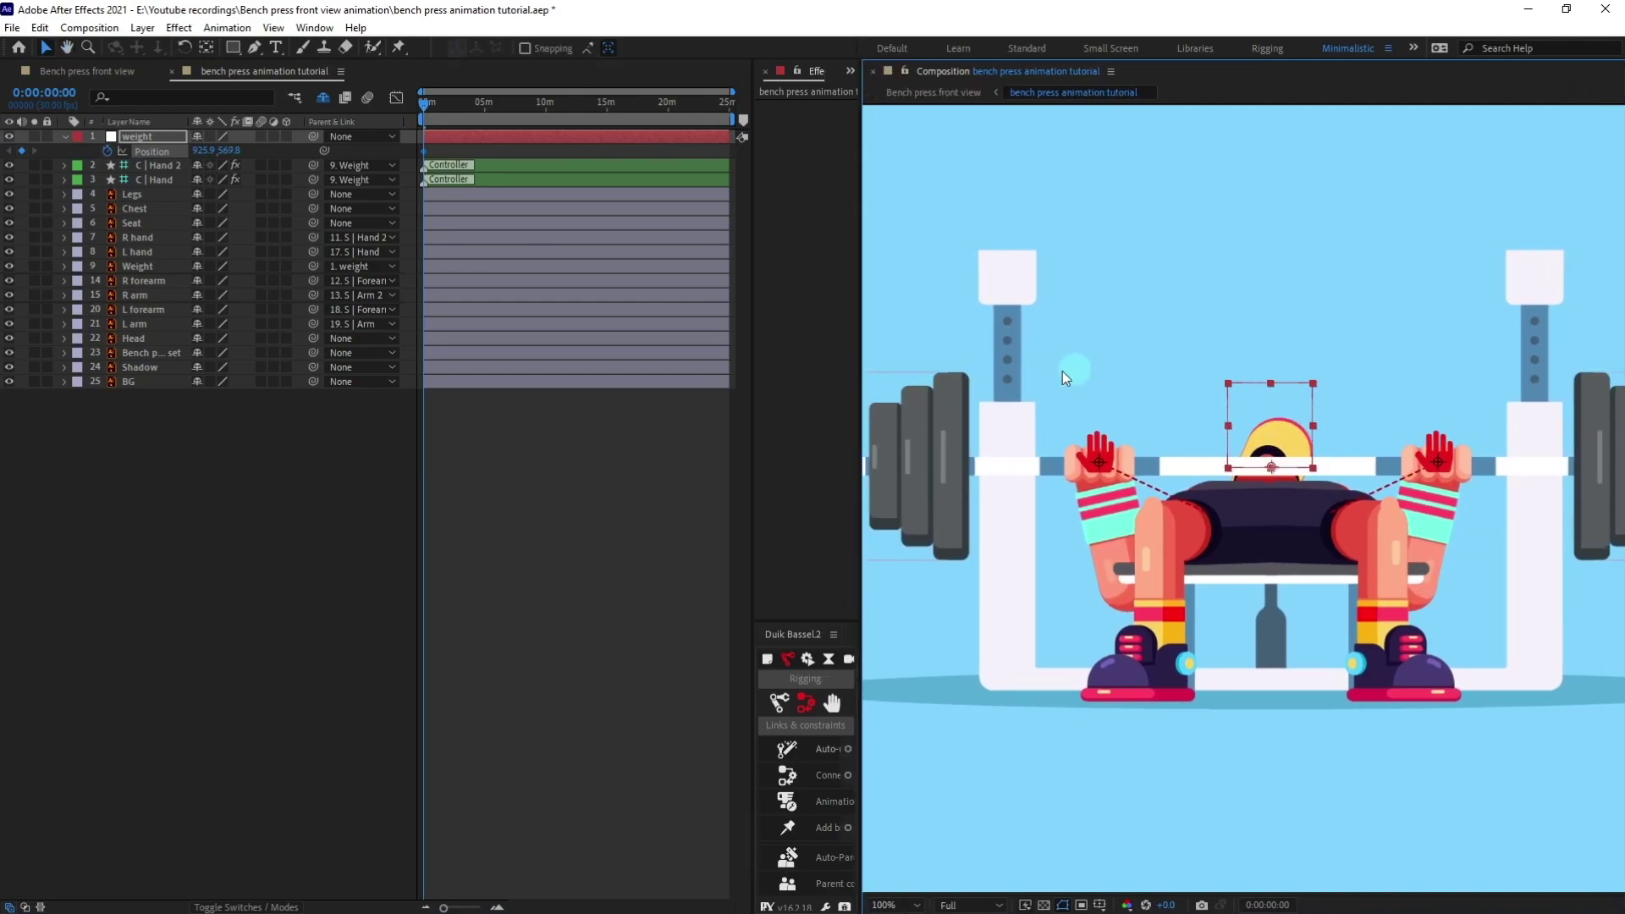
At 0:00:00:20, raise the weight null straight up to position 925.9, 400.8 to keyframe the lifted barbell
{"action": "left_click", "coordinate": [35, 98]}
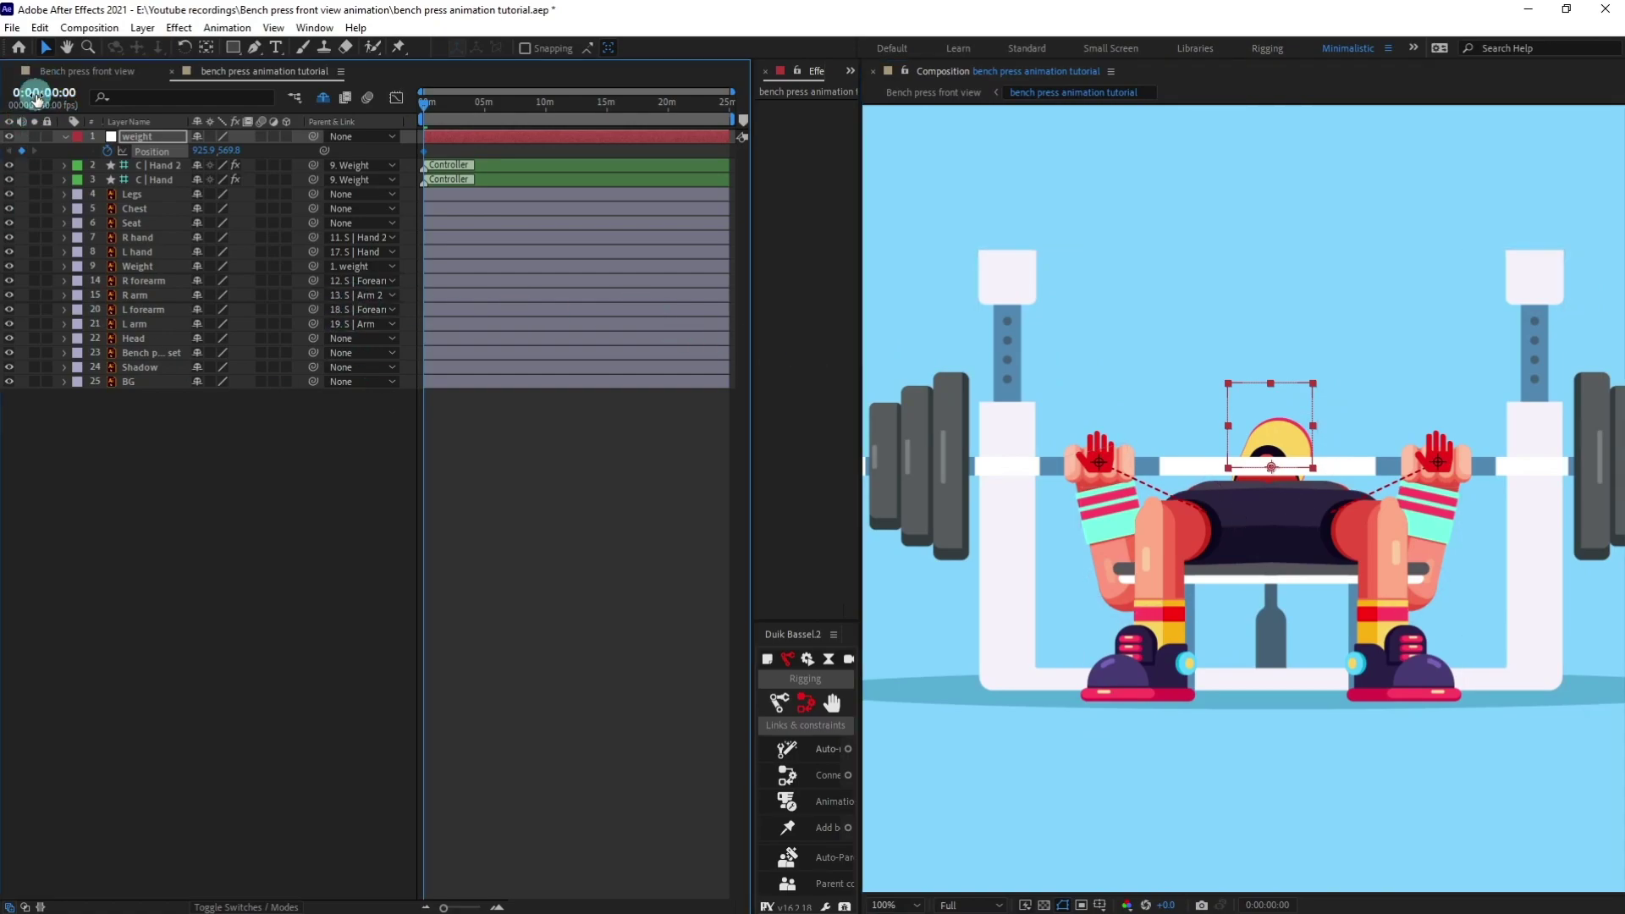
{"action": "left_click", "coordinate": [39, 95]}
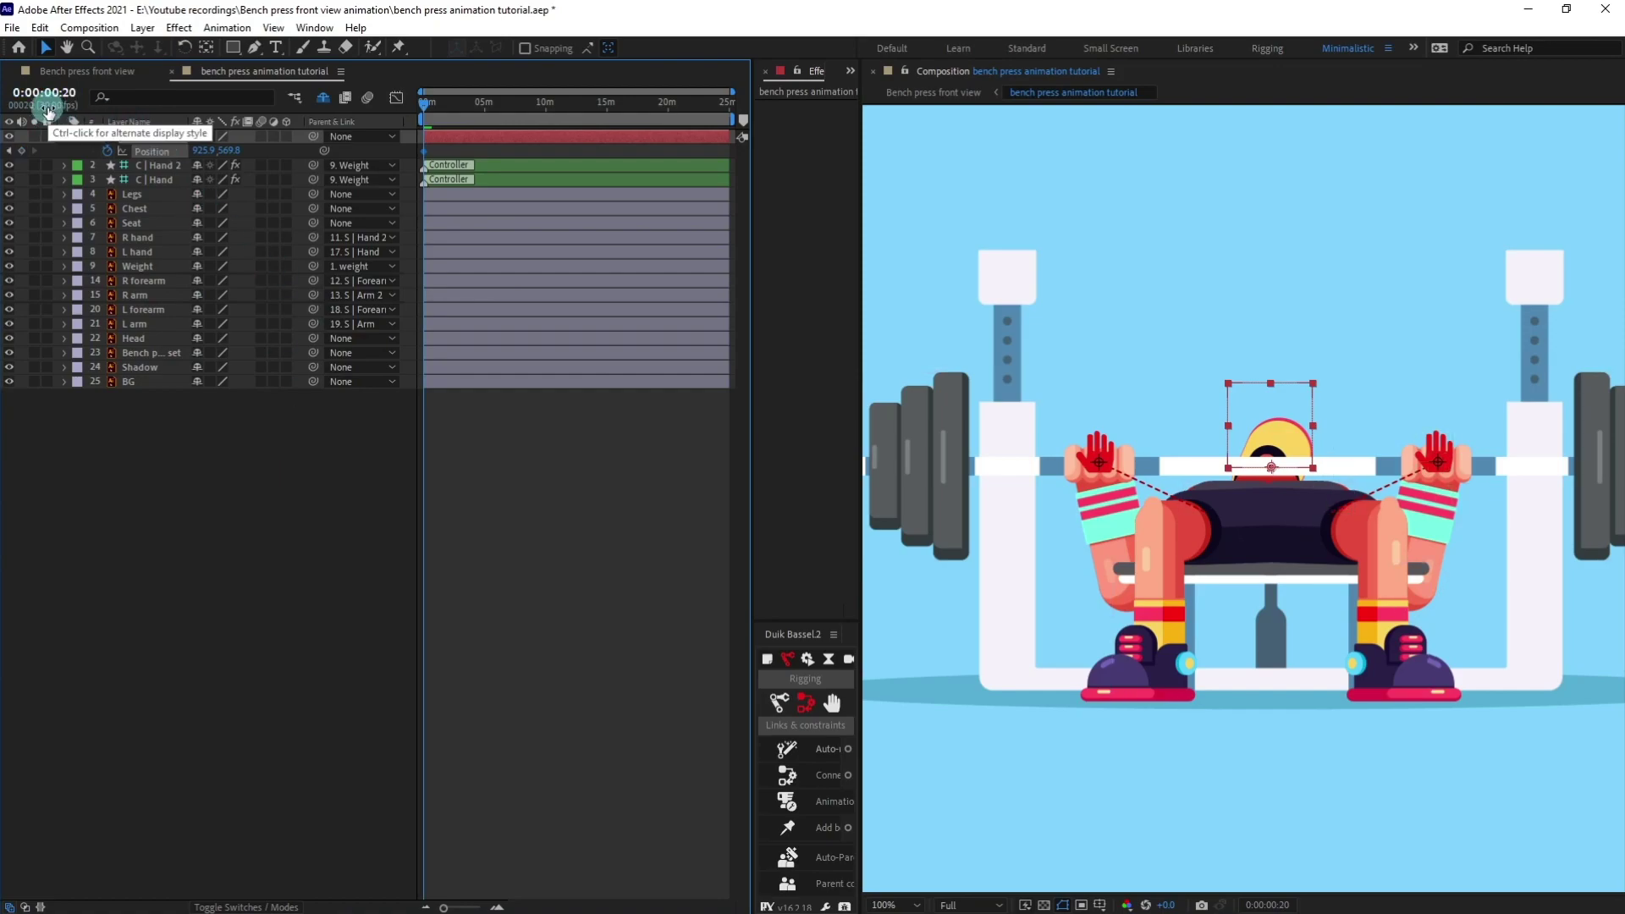
{"action": "left_click", "coordinate": [624, 584]}
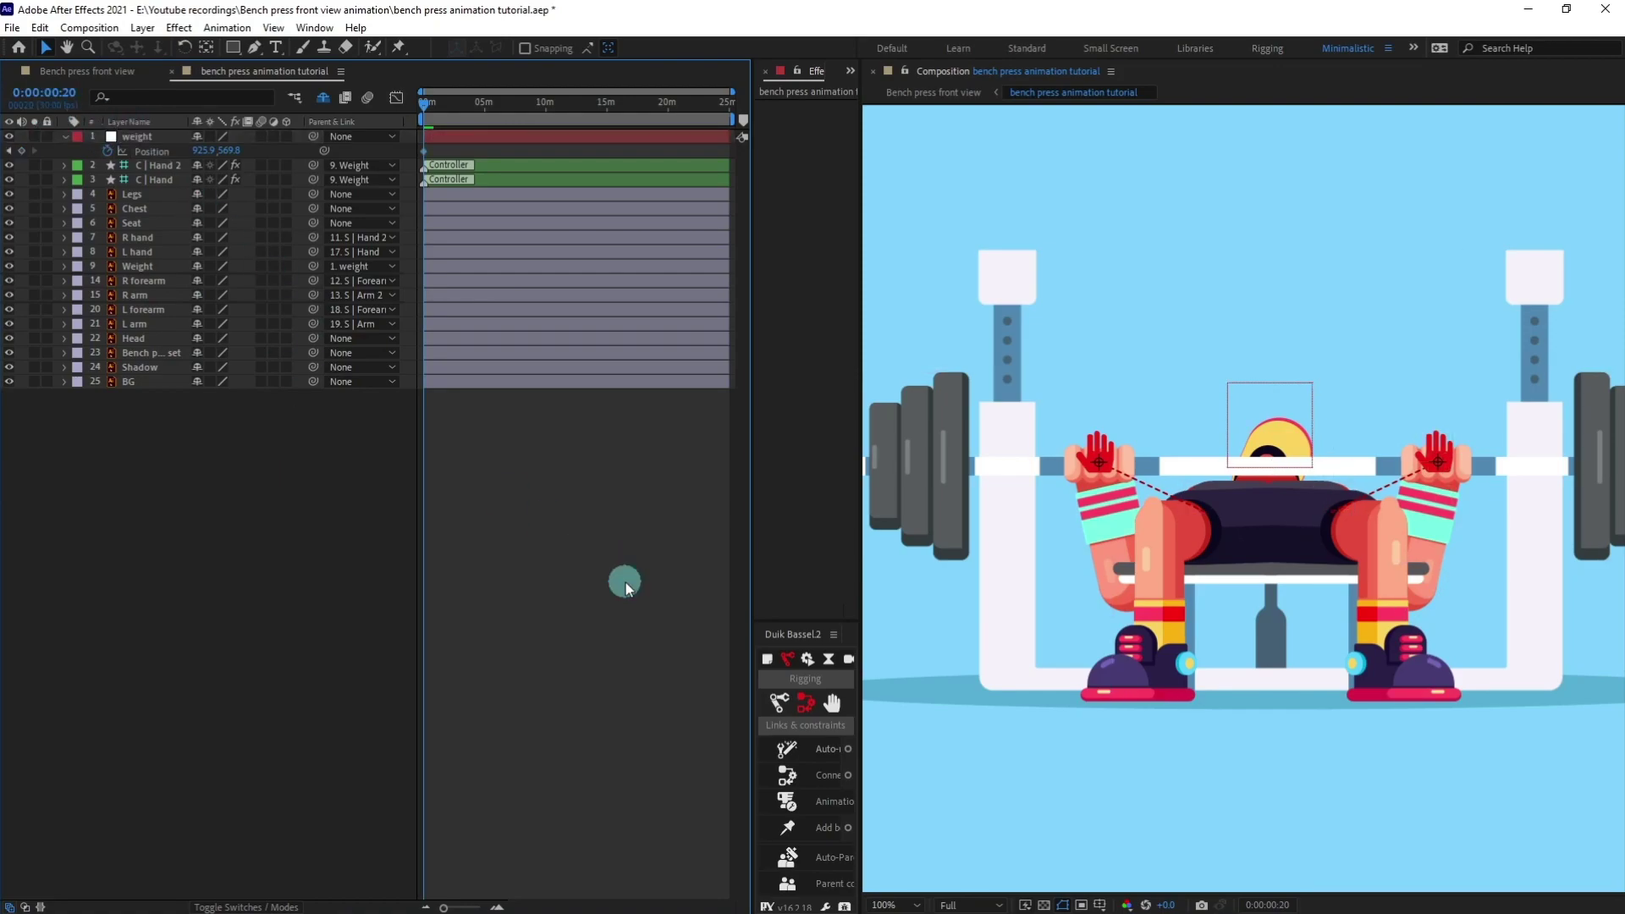
{"action": "key", "text": "equal"}
{"action": "key", "text": "equal"}
{"action": "key", "text": "equal"}
{"action": "key", "text": "equal"}
{"action": "key", "text": "equal"}
{"action": "key", "text": "equal"}
{"action": "key", "text": "equal"}
{"action": "key", "text": "equal"}
{"action": "key", "text": "equal"}
{"action": "key", "text": "equal"}
{"action": "left_click_drag", "start_coordinate": [625, 574], "coordinate": [757, 577]}
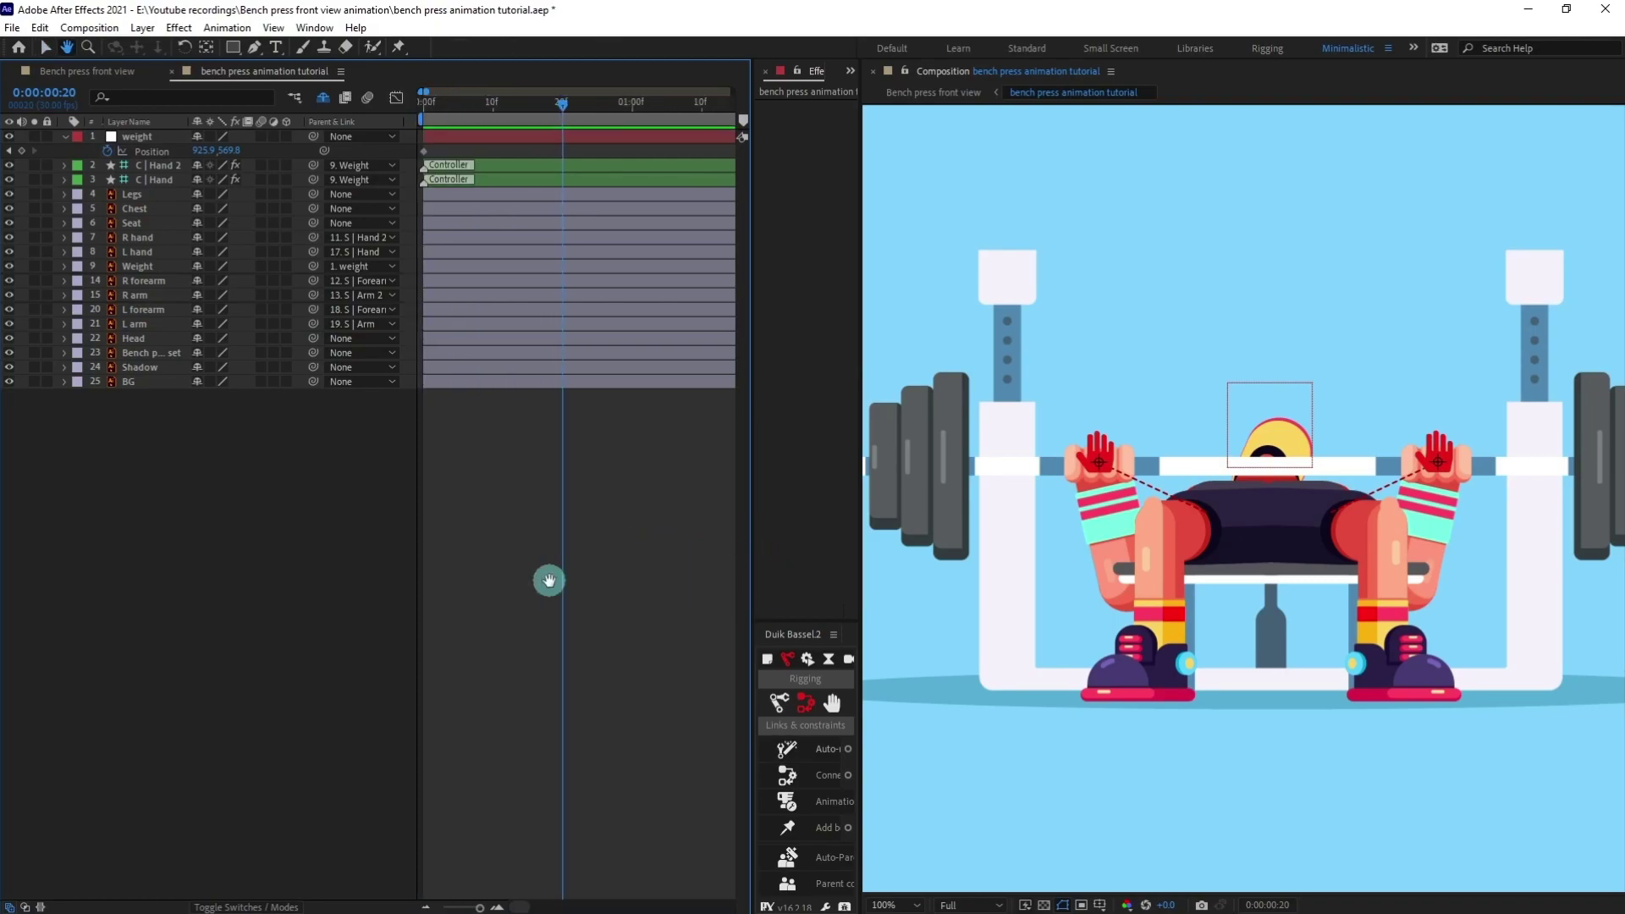
{"action": "left_click_drag", "start_coordinate": [1292, 423], "coordinate": [1292, 422]}
{"action": "key", "text": "Up"}
{"action": "key", "text": "Up"}
{"action": "key", "text": "Up"}
{"action": "key", "text": "Up"}
{"action": "key", "text": "Up"}
{"action": "key", "text": "Up"}
{"action": "key", "text": "Up"}
{"action": "key", "text": "Up"}
{"action": "key", "text": "Up"}
{"action": "key", "text": "Up"}
{"action": "key", "text": "Up"}
{"action": "key", "text": "Up"}
{"action": "key", "text": "Up"}
{"action": "key", "text": "Up"}
{"action": "key", "text": "Up"}
{"action": "key", "text": "Up"}
{"action": "key", "text": "Up"}
{"action": "key", "text": "Up"}
{"action": "key", "text": "Up"}
{"action": "key", "text": "Up"}
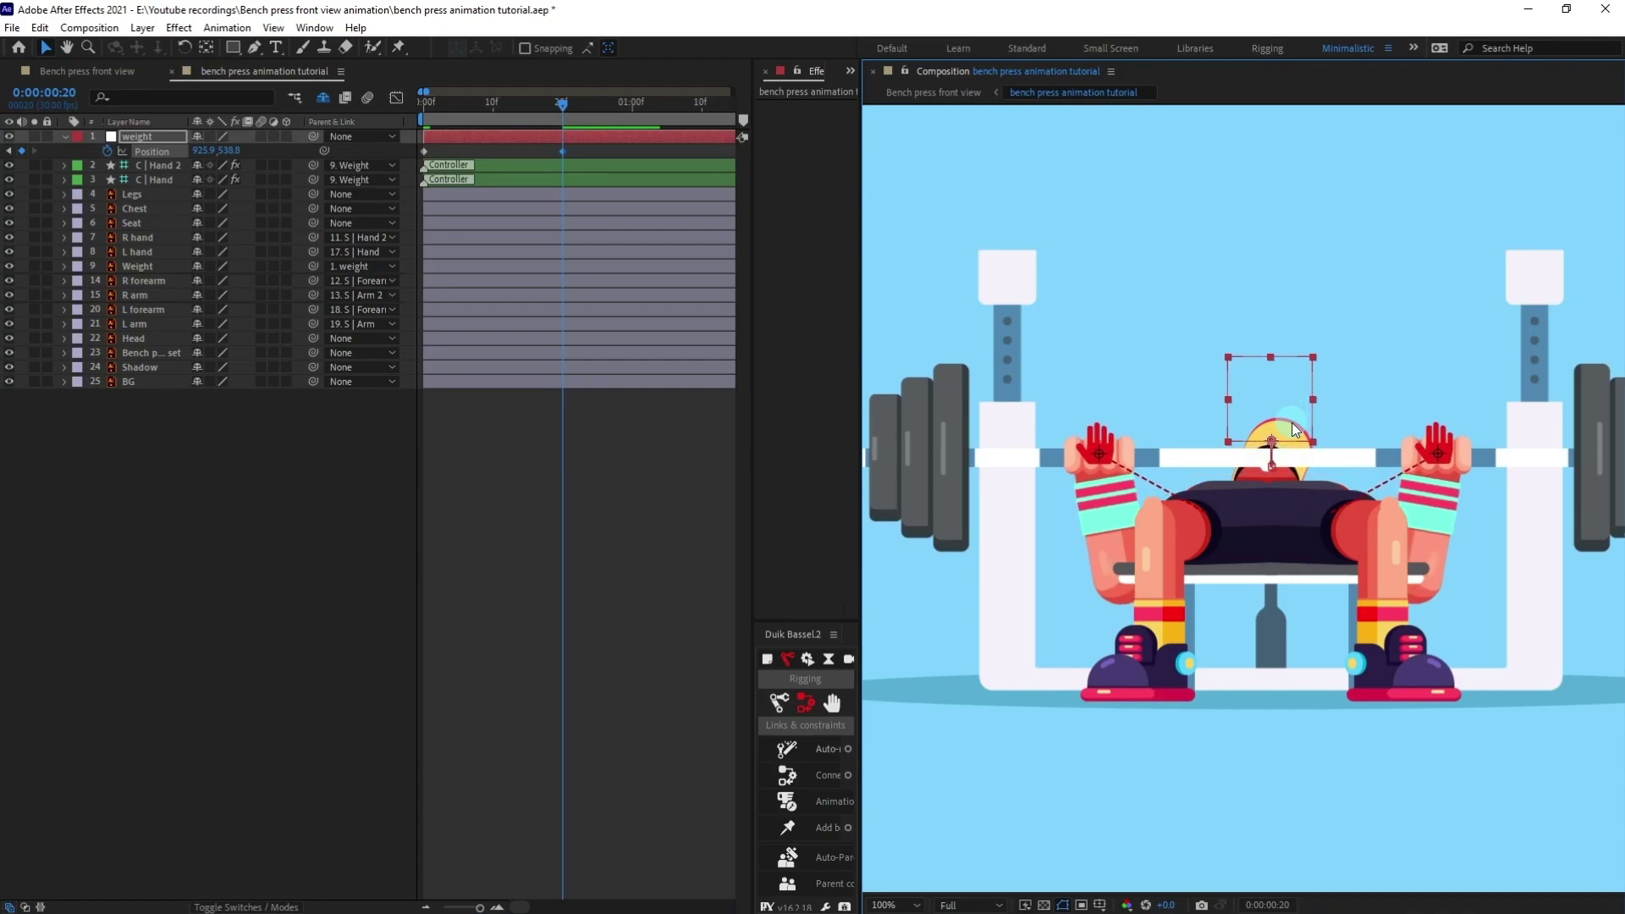
{"action": "key", "text": "Up"}
{"action": "key", "text": "Up"}
{"action": "key", "text": "Up"}
{"action": "key", "text": "Up"}
{"action": "key", "text": "Up"}
{"action": "key", "text": "Up"}
{"action": "key", "text": "Up"}
{"action": "key", "text": "Up"}
{"action": "key", "text": "Up"}
{"action": "key", "text": "Up"}
{"action": "key", "text": "Up"}
{"action": "key", "text": "Up"}
{"action": "key", "text": "Up"}
{"action": "key", "text": "Up"}
{"action": "key", "text": "Up"}
{"action": "key", "text": "Up"}
{"action": "key", "text": "Up"}
{"action": "key", "text": "Up"}
{"action": "key", "text": "Up"}
{"action": "key", "text": "Up"}
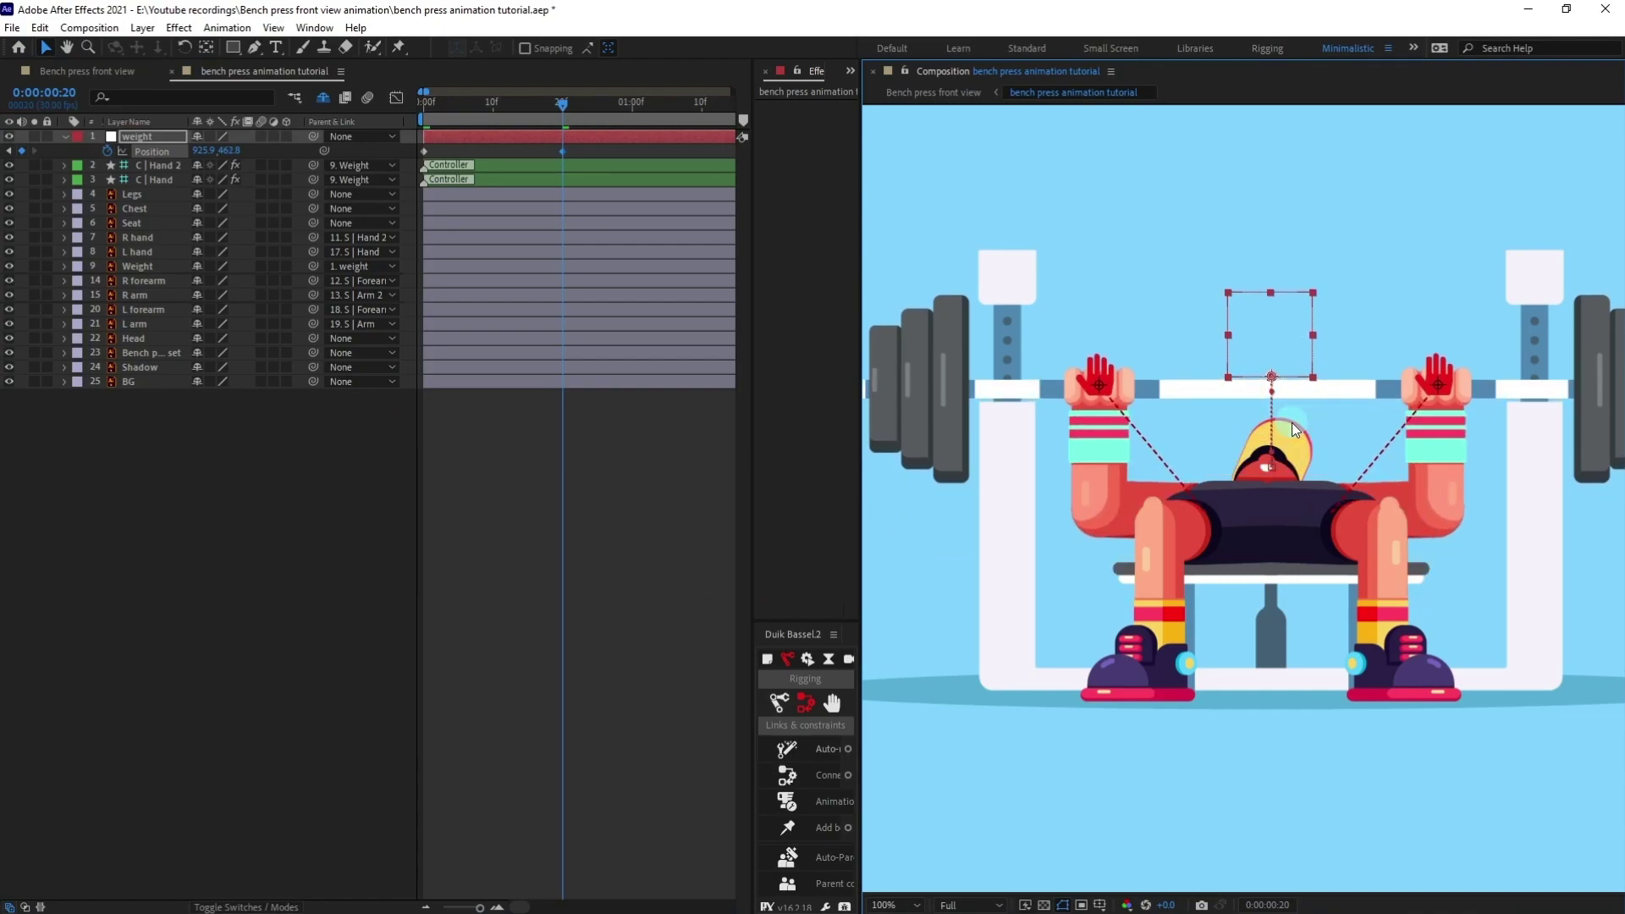
{"action": "key", "text": "Up"}
{"action": "key", "text": "Up"}
{"action": "key", "text": "Up"}
{"action": "key", "text": "Up"}
{"action": "key", "text": "Up"}
{"action": "key", "text": "Up"}
{"action": "key", "text": "Up"}
{"action": "key", "text": "Up"}
{"action": "key", "text": "Up"}
{"action": "key", "text": "Up"}
{"action": "key", "text": "Up"}
{"action": "key", "text": "Up"}
{"action": "key", "text": "Up"}
{"action": "key", "text": "Up"}
{"action": "key", "text": "Up"}
{"action": "key", "text": "Up"}
{"action": "key", "text": "Up"}
{"action": "key", "text": "Up"}
{"action": "key", "text": "Up"}
{"action": "key", "text": "Up"}
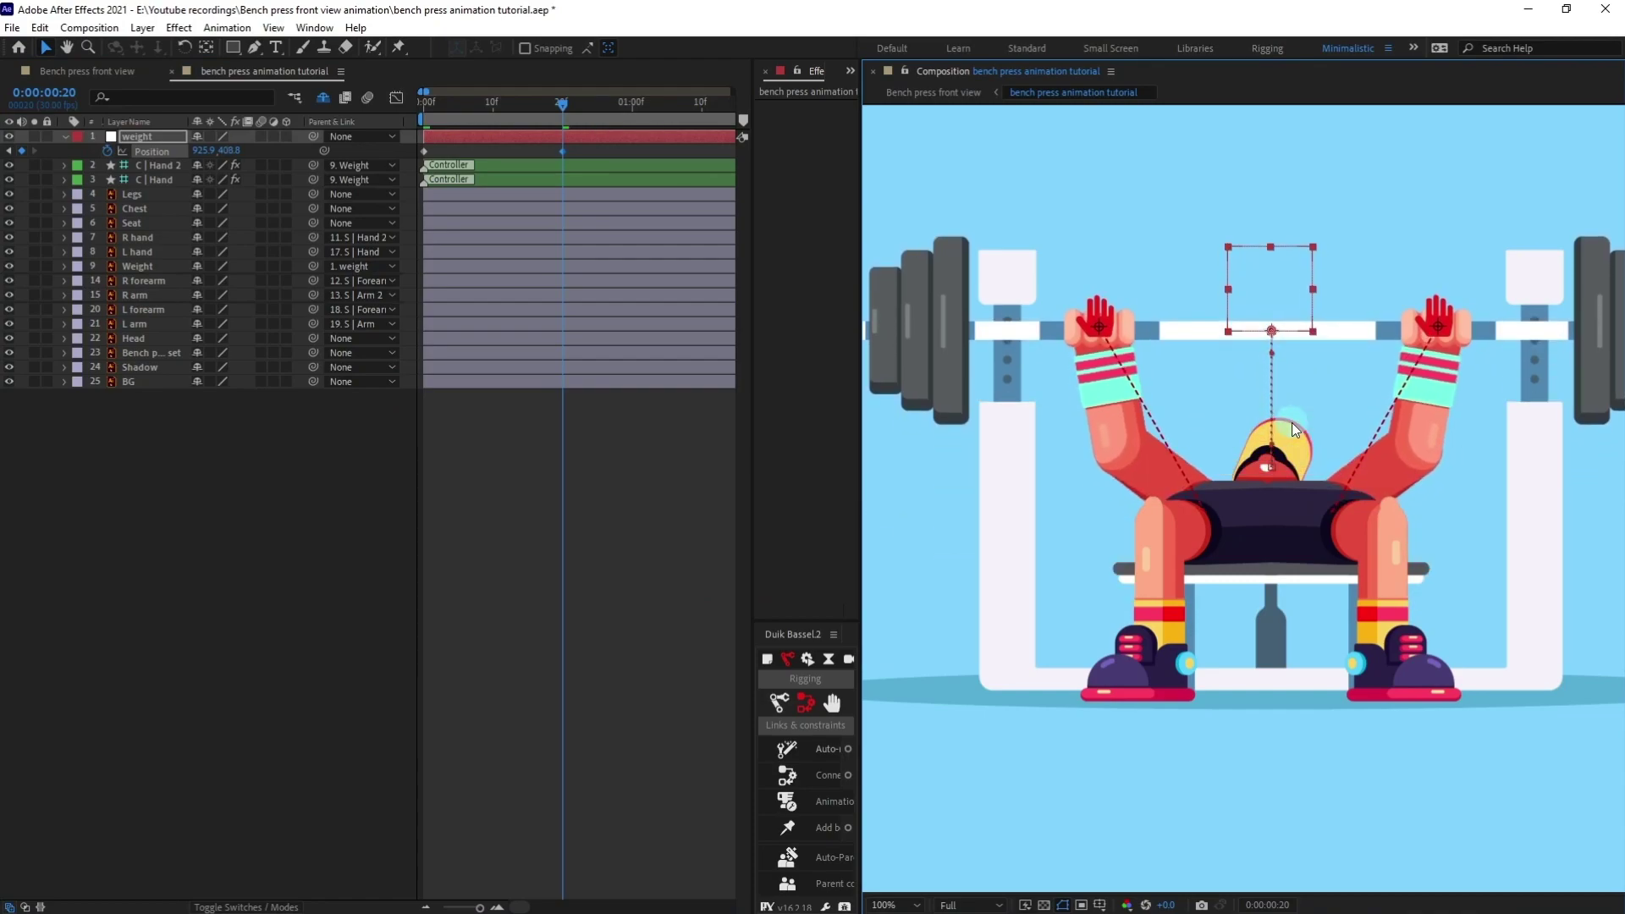
Separate the weight null's Position dimensions and delete its X Position keyframes
{"action": "right_click", "coordinate": [161, 151]}
{"action": "left_click", "coordinate": [209, 201]}
{"action": "left_click", "coordinate": [95, 160]}
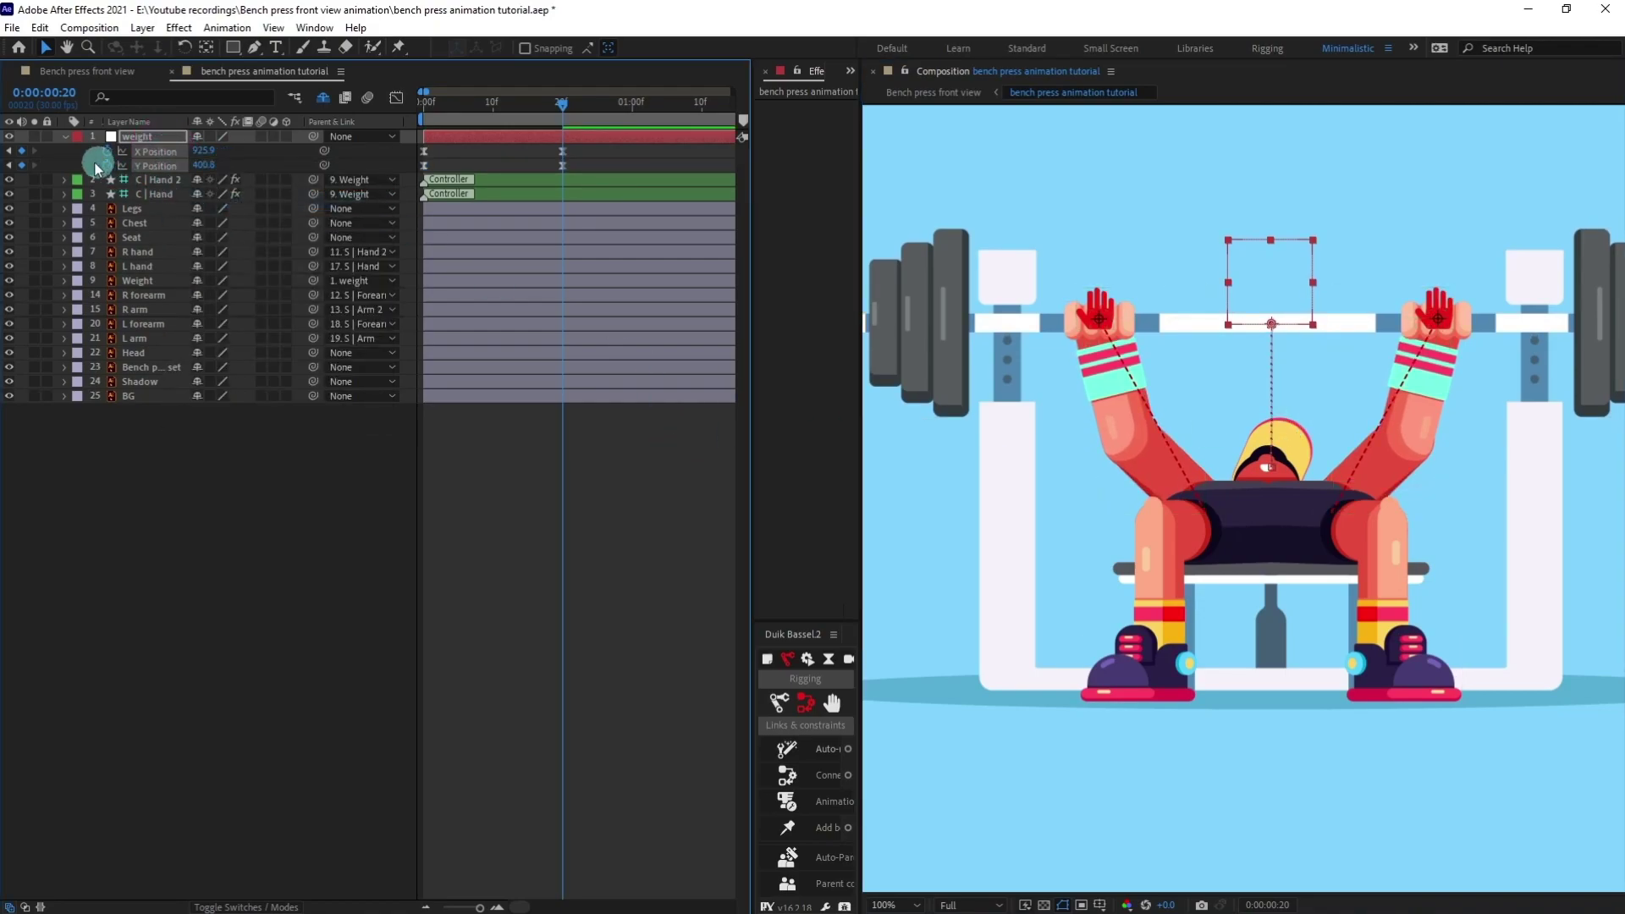
{"action": "left_click", "coordinate": [530, 156]}
{"action": "left_click_drag", "start_coordinate": [576, 148], "coordinate": [389, 155]}
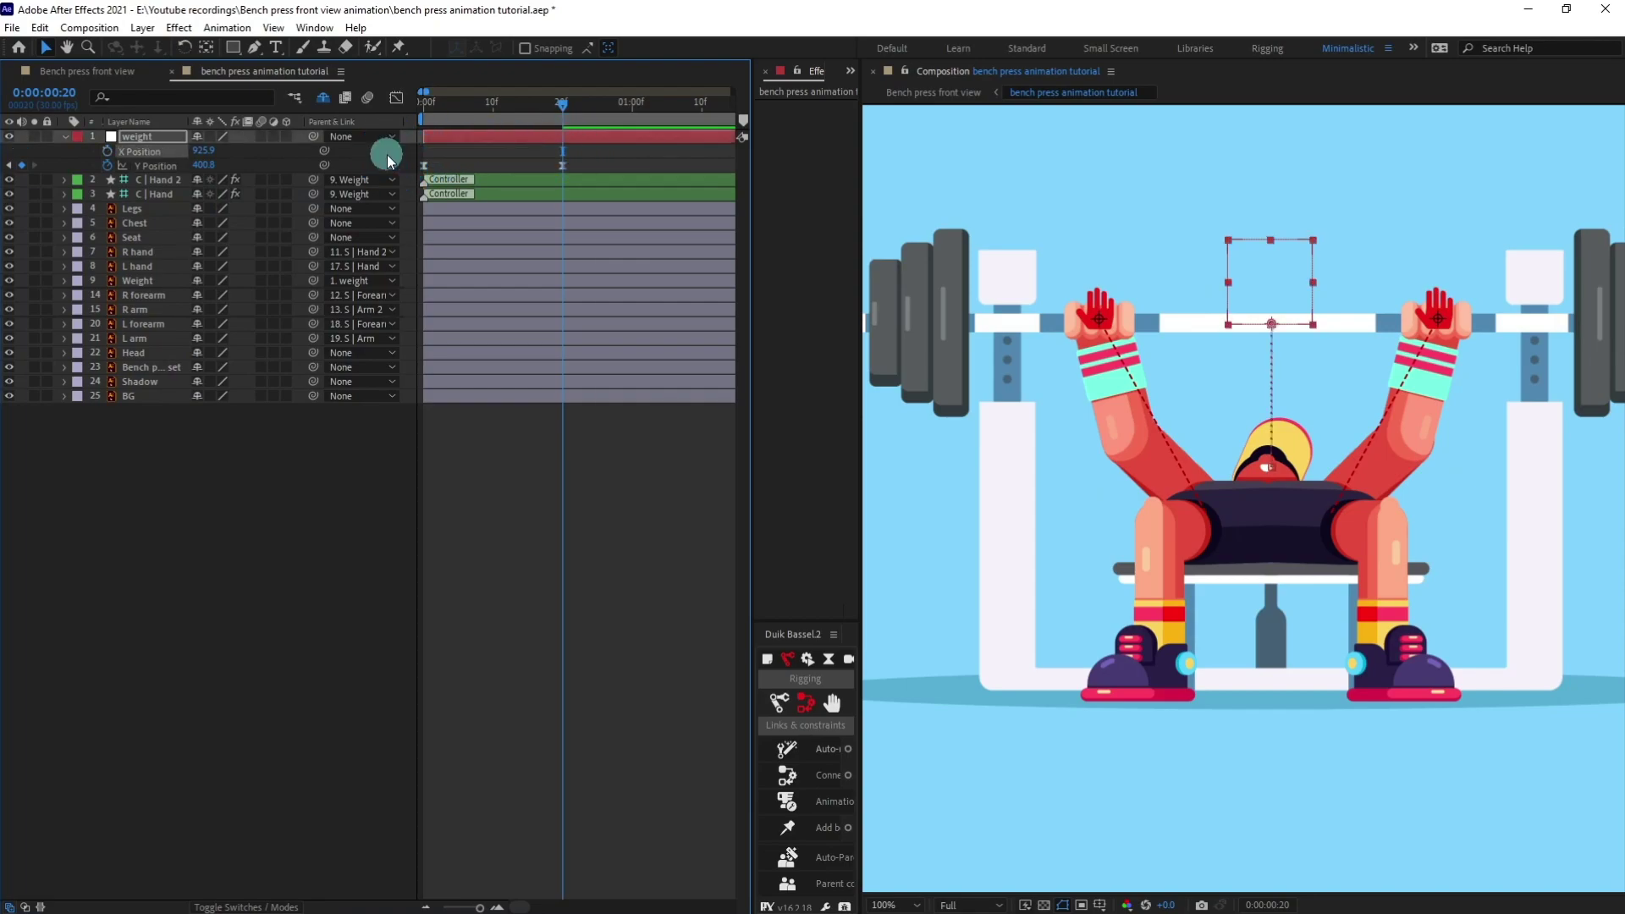
At 0:00:00:25, nudge the weight null down to Y Position 415.8 to keyframe a slight settle after the lift
{"action": "left_click", "coordinate": [523, 149]}
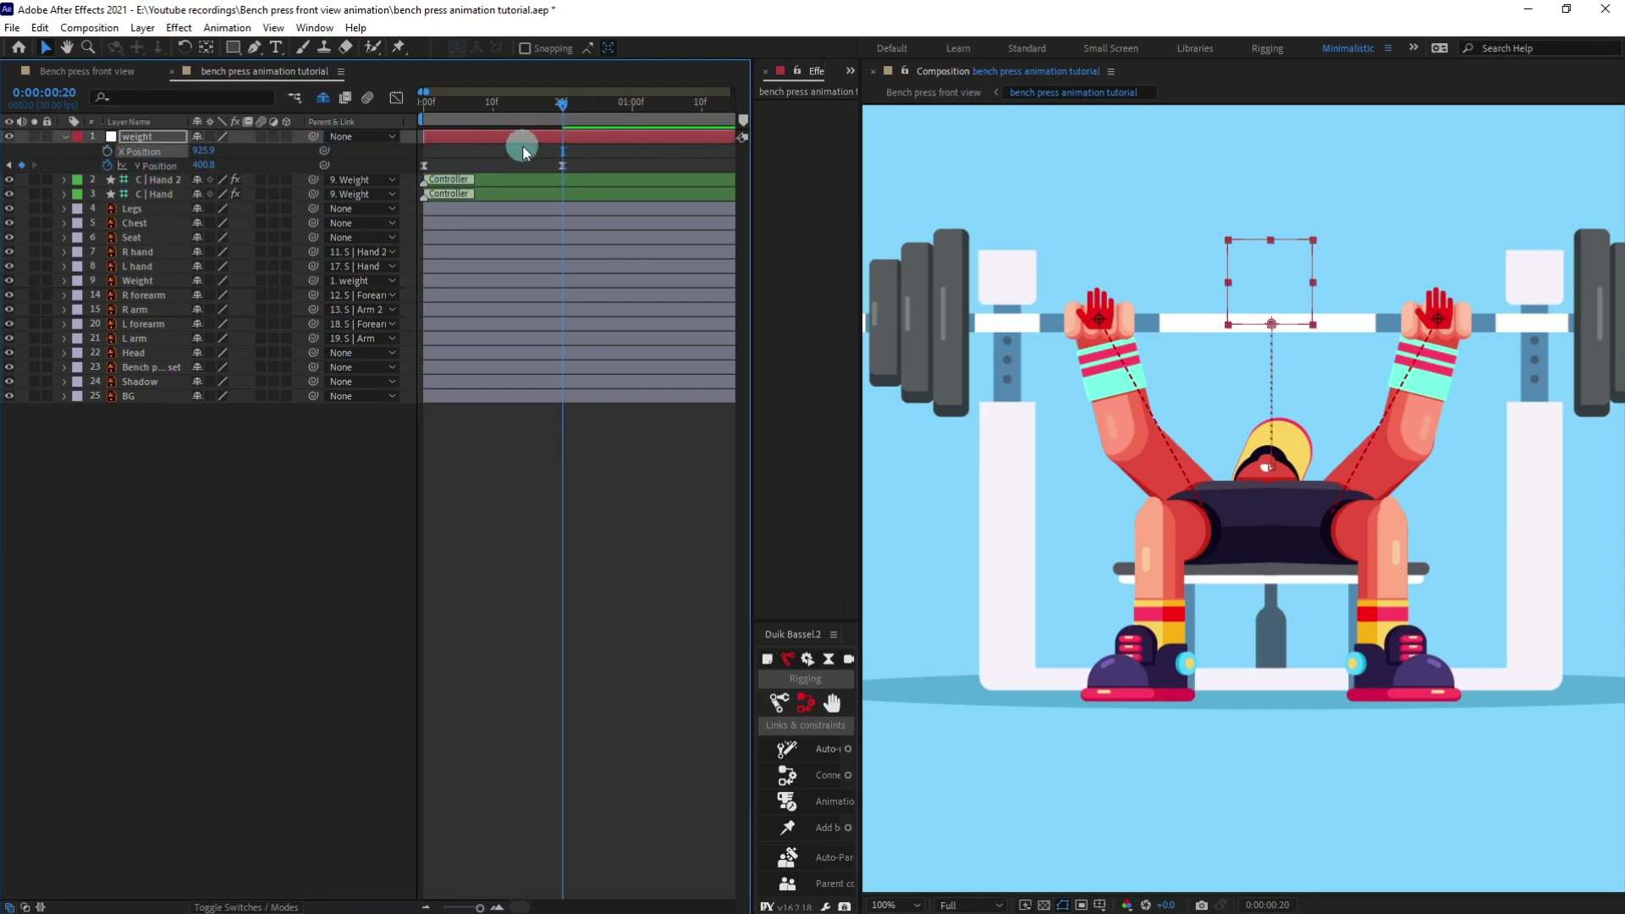
{"action": "left_click", "coordinate": [619, 156]}
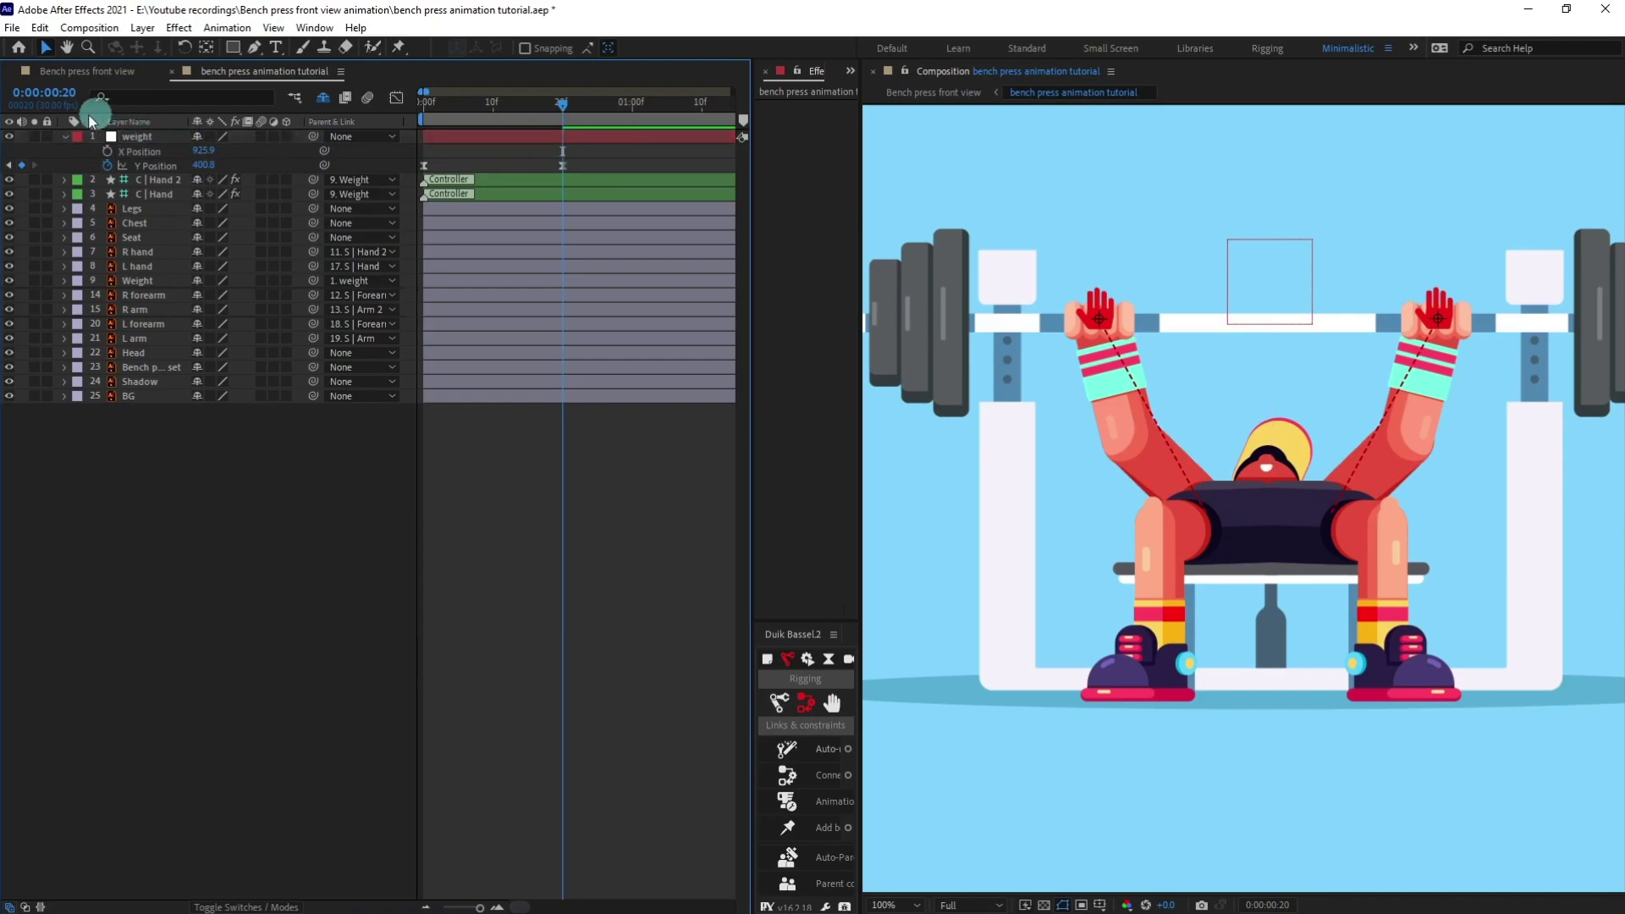
{"action": "left_click", "coordinate": [510, 159]}
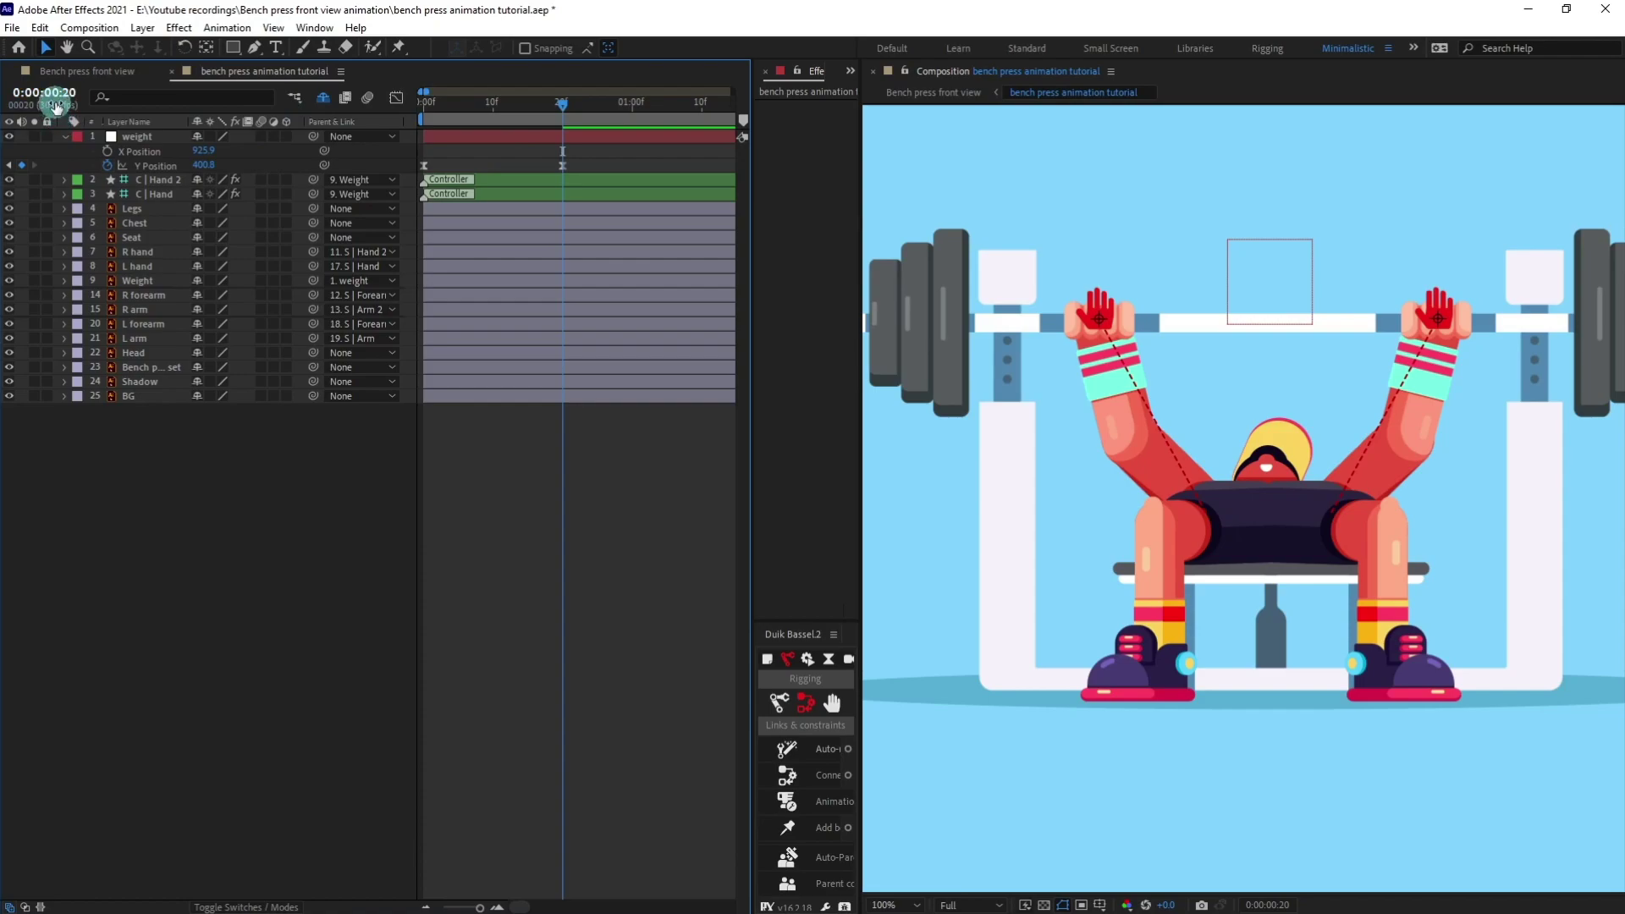
{"action": "type", "text": "+"}
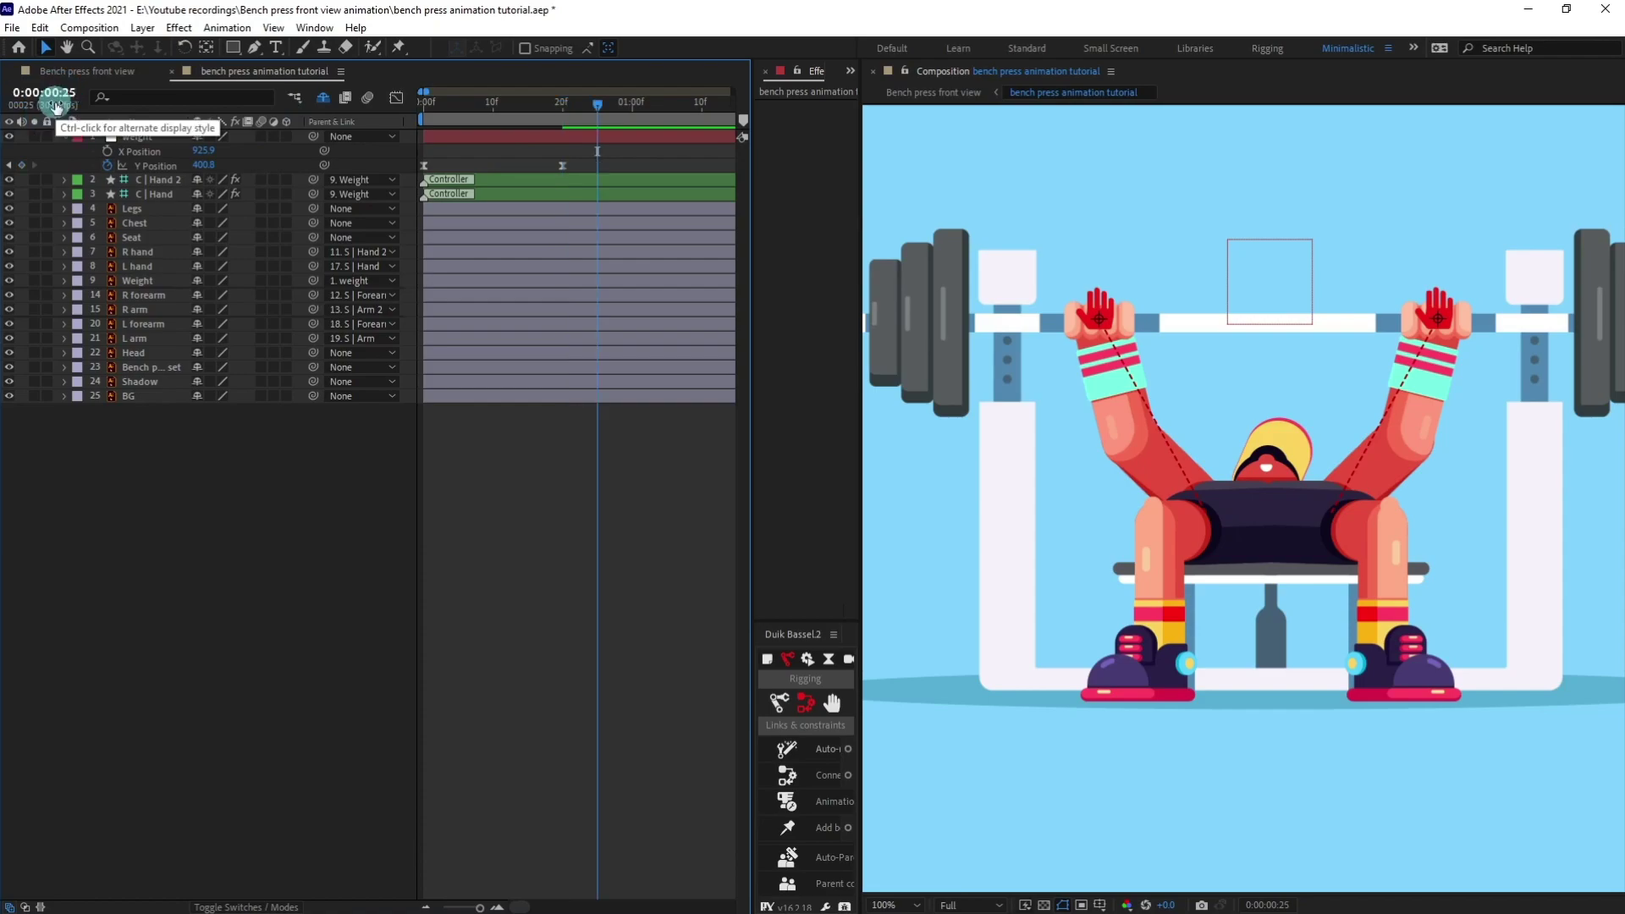
{"action": "key", "text": "Return"}
{"action": "left_click", "coordinate": [159, 142]}
{"action": "key", "text": "Down"}
{"action": "key", "text": "Down"}
{"action": "key", "text": "Down"}
{"action": "key", "text": "Down"}
{"action": "key", "text": "Down"}
{"action": "key", "text": "Down"}
{"action": "key", "text": "Down"}
{"action": "key", "text": "Down"}
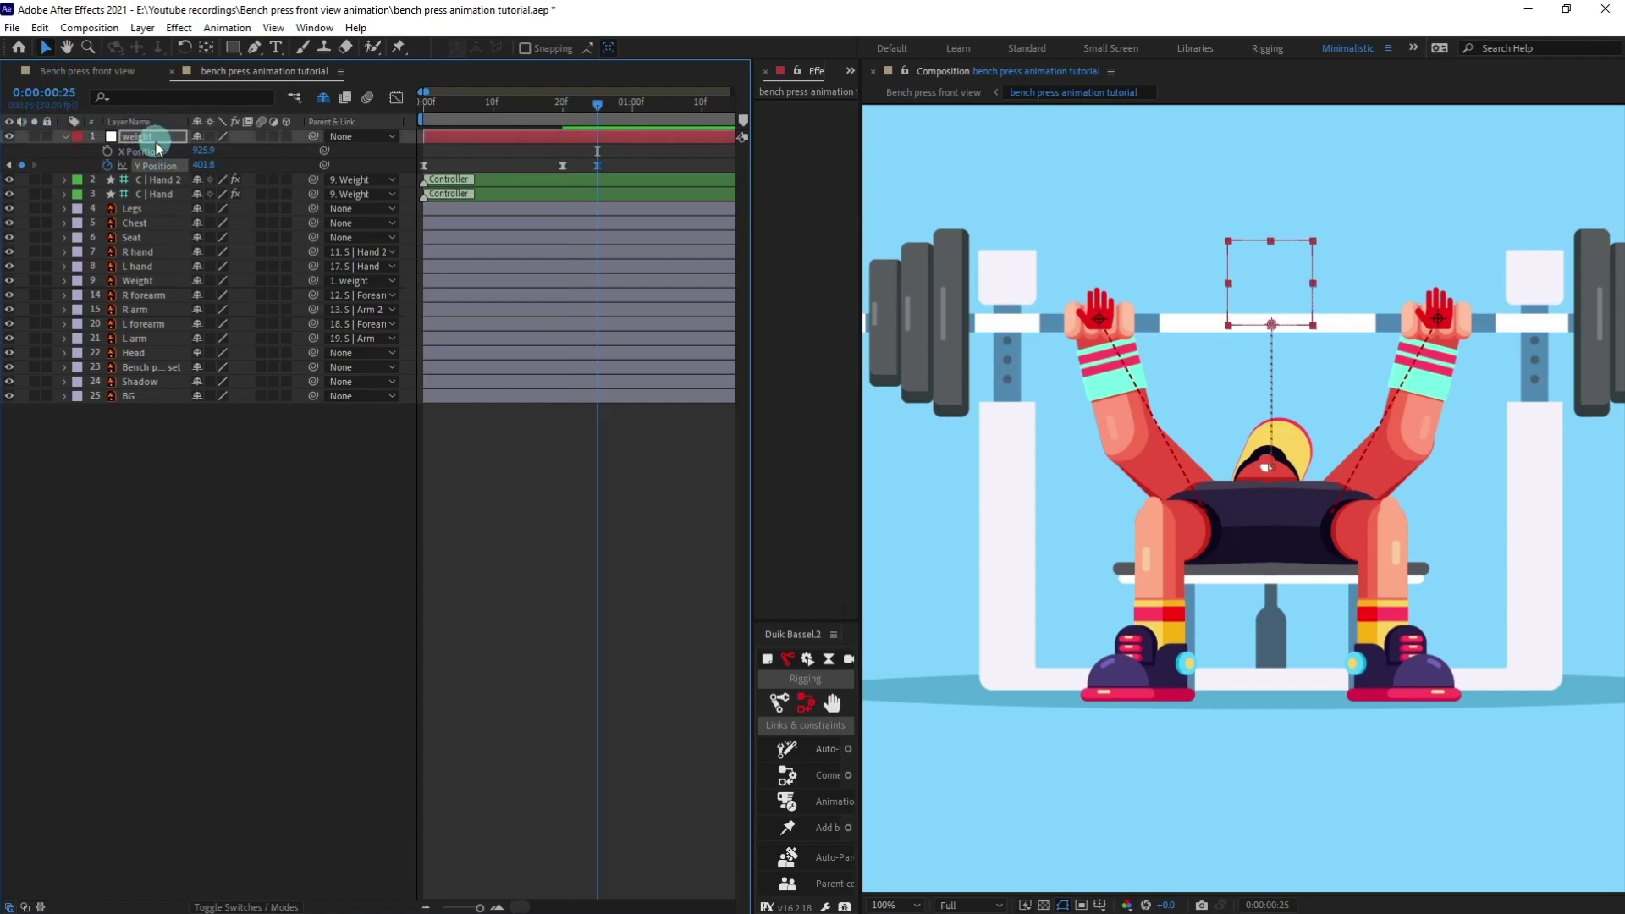
{"action": "key", "text": "Down"}
{"action": "key", "text": "Down"}
{"action": "key", "text": "Down"}
{"action": "key", "text": "Down"}
{"action": "key", "text": "Down"}
{"action": "key", "text": "Down"}
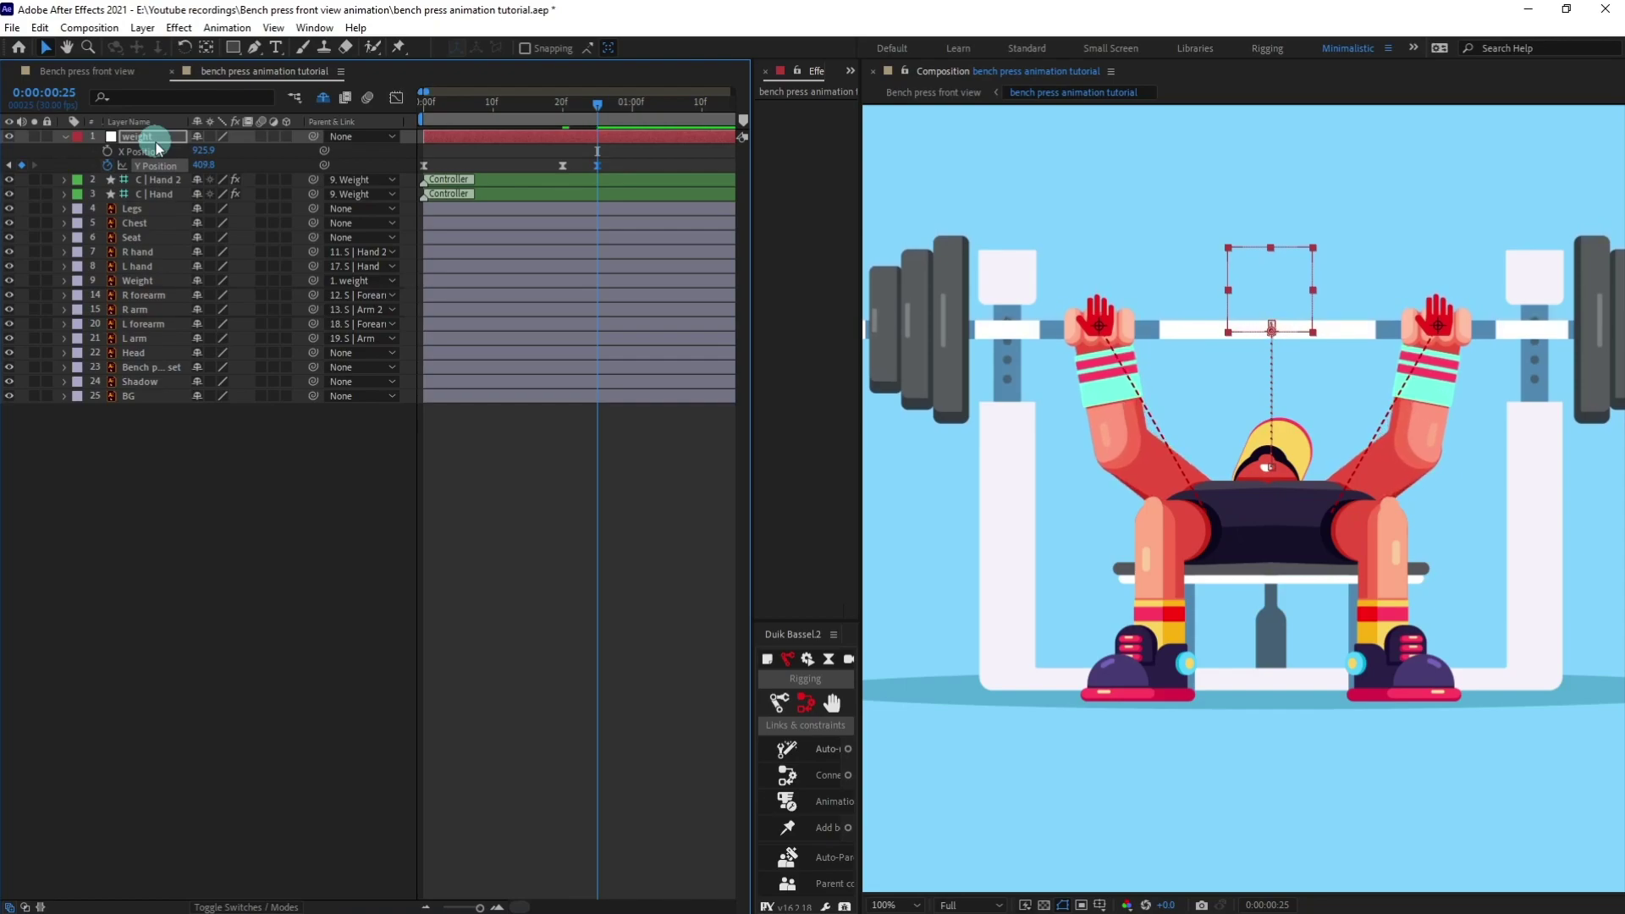
{"action": "key", "text": "Down"}
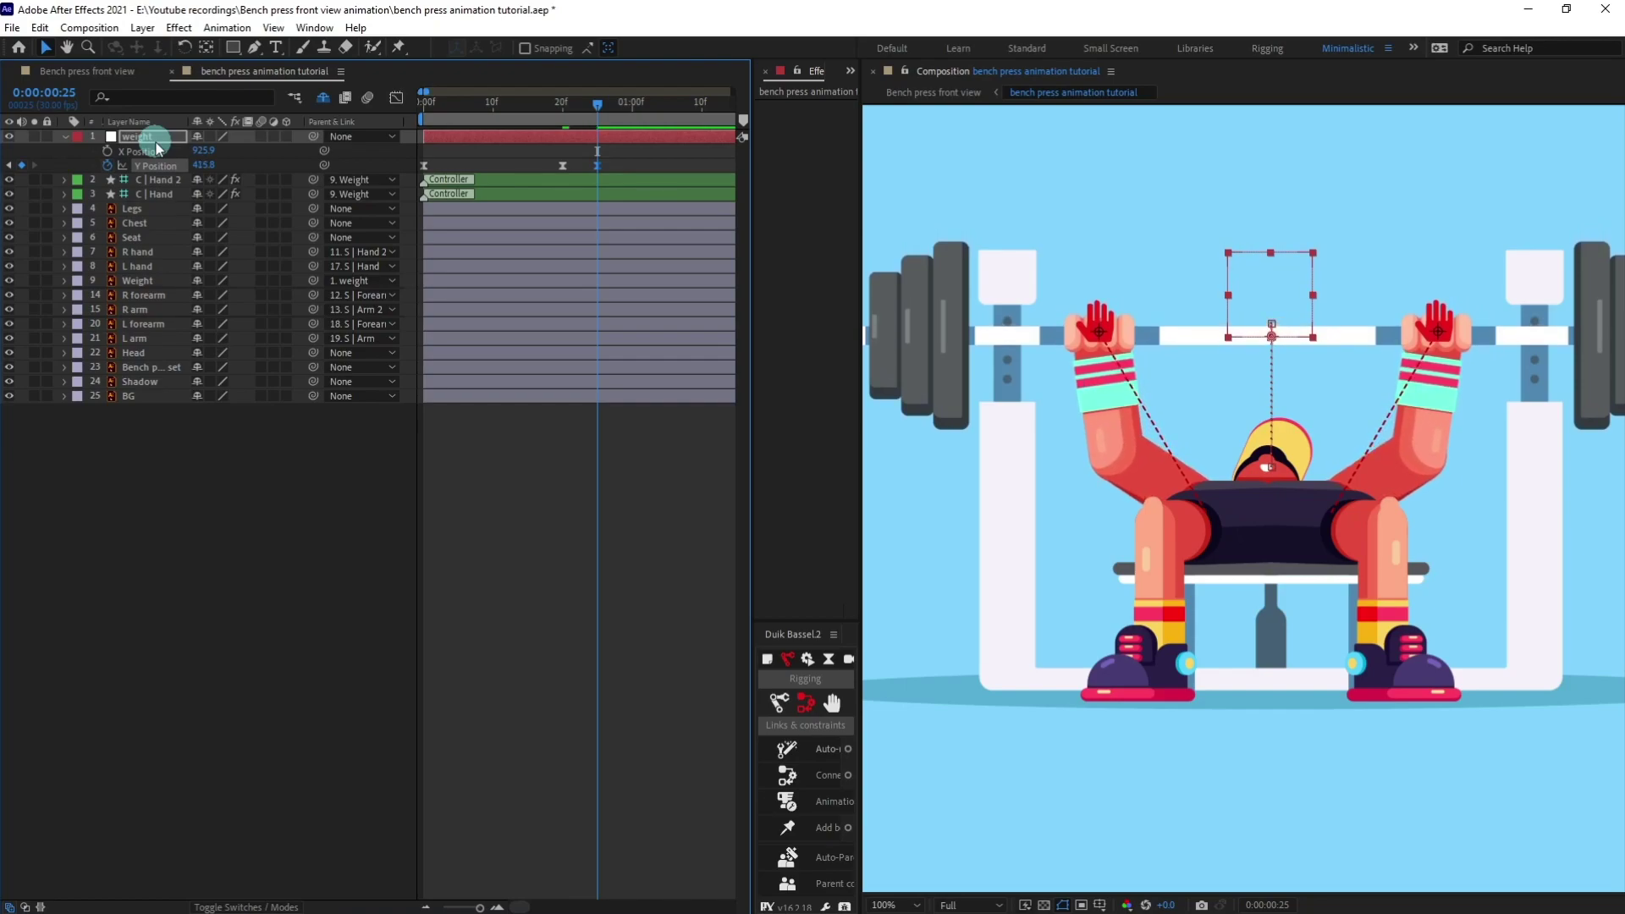
In the Y Position value graph, lengthen the frame 20 keyframe's incoming handle to about frame 7 and slightly extend its outgoing handle
{"action": "left_click_drag", "start_coordinate": [641, 158], "coordinate": [282, 180]}
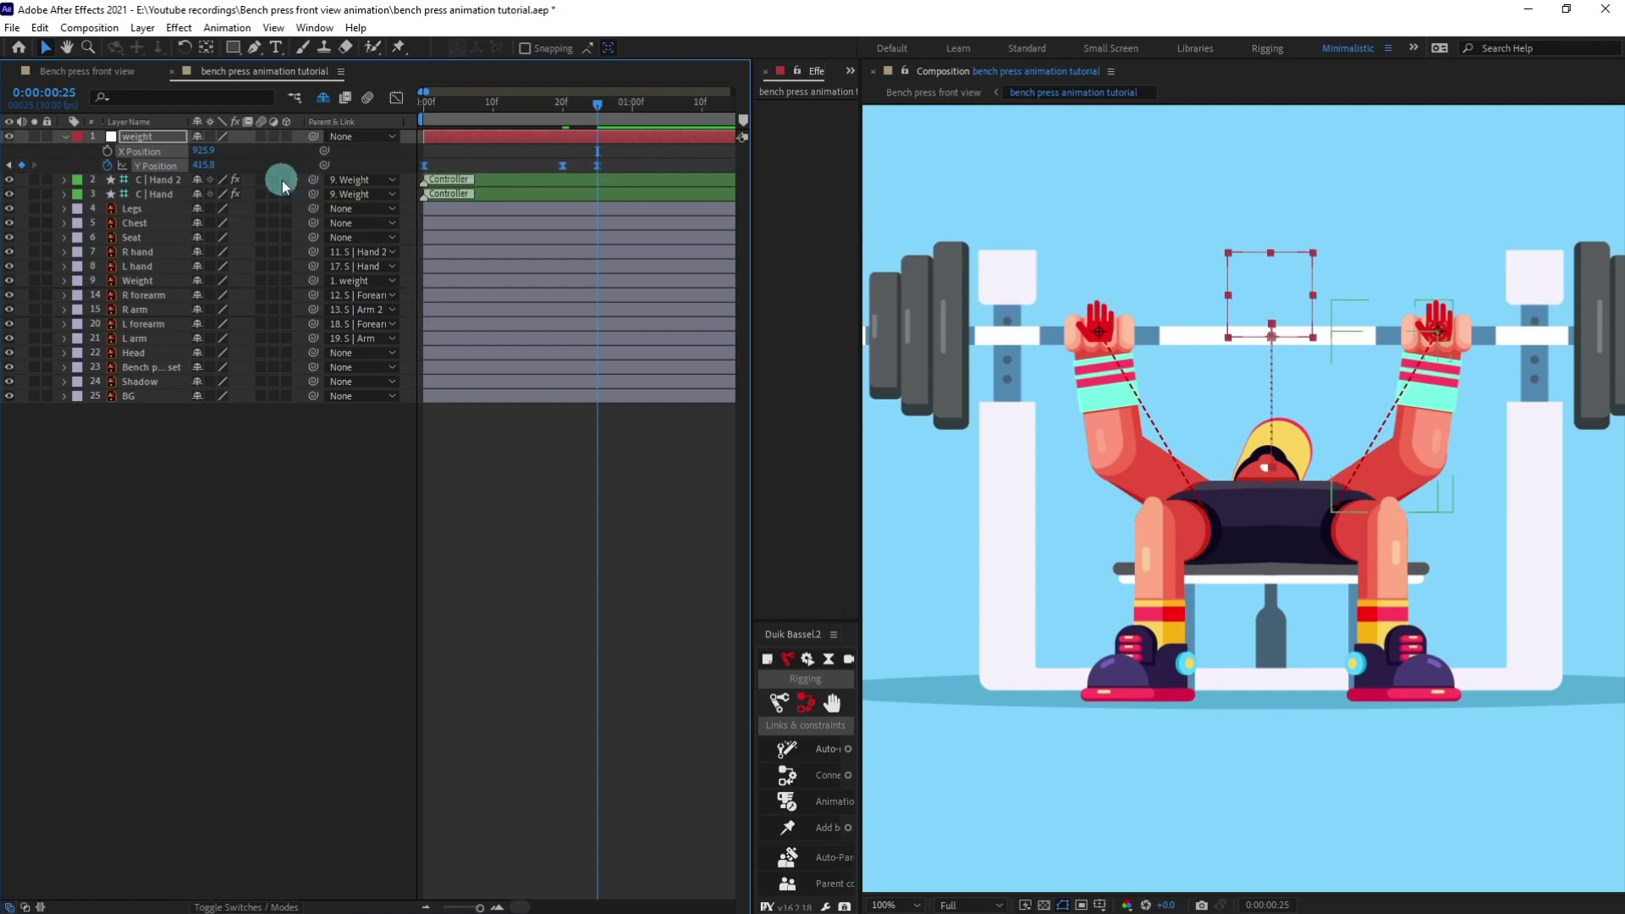
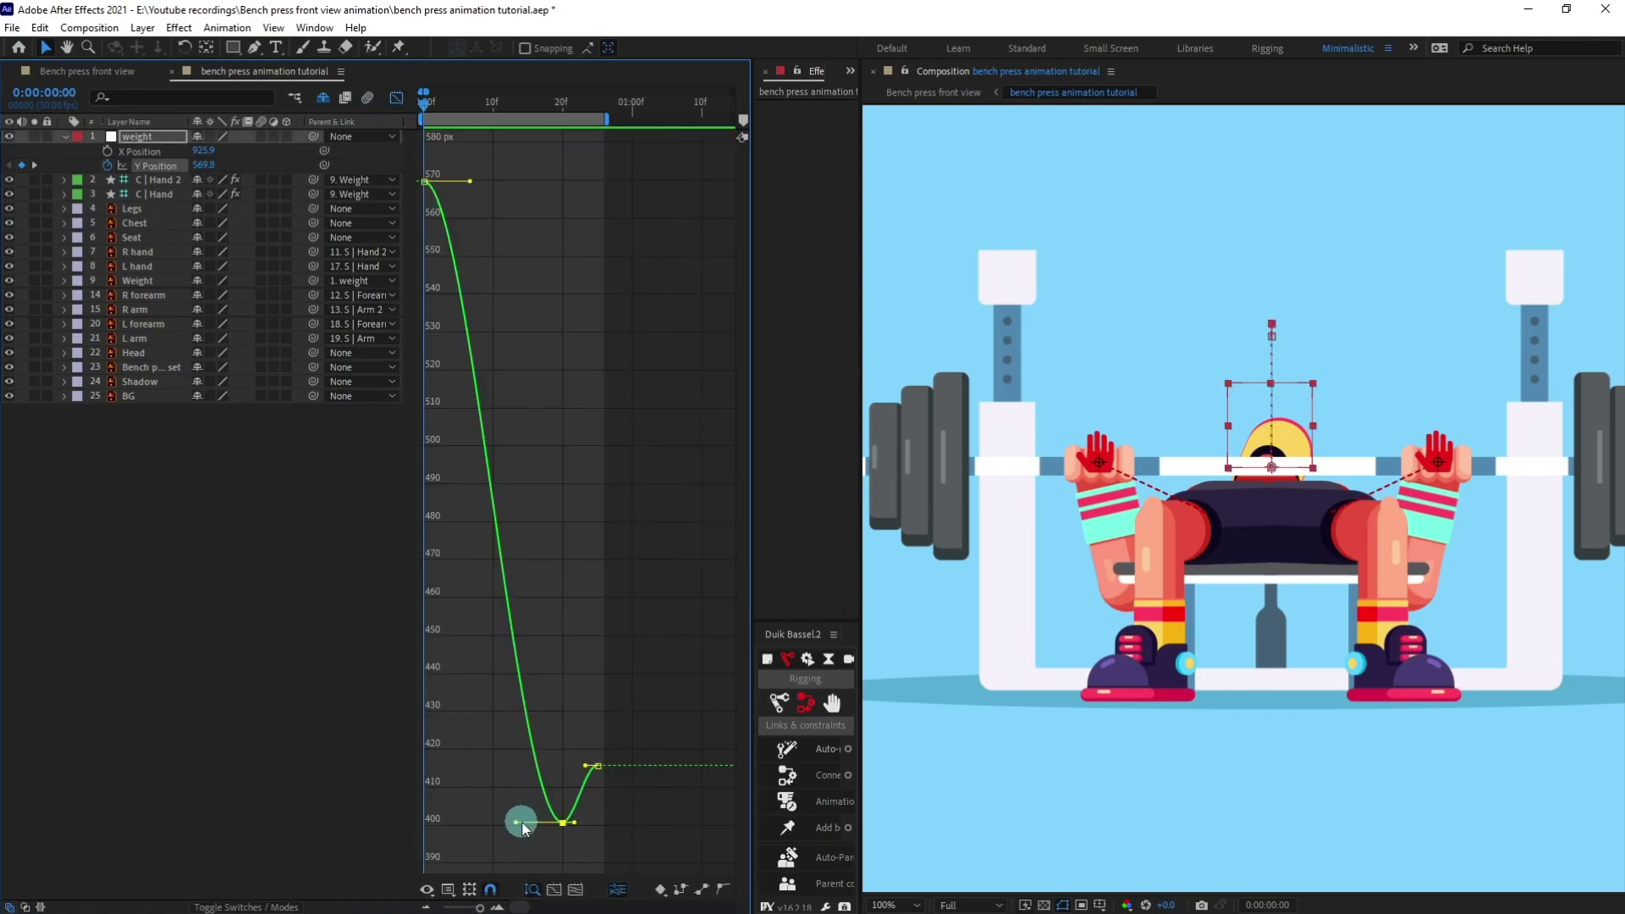
{"action": "left_click_drag", "start_coordinate": [519, 827], "coordinate": [472, 822]}
{"action": "left_click", "coordinate": [582, 819]}
{"action": "left_click", "coordinate": [573, 827]}
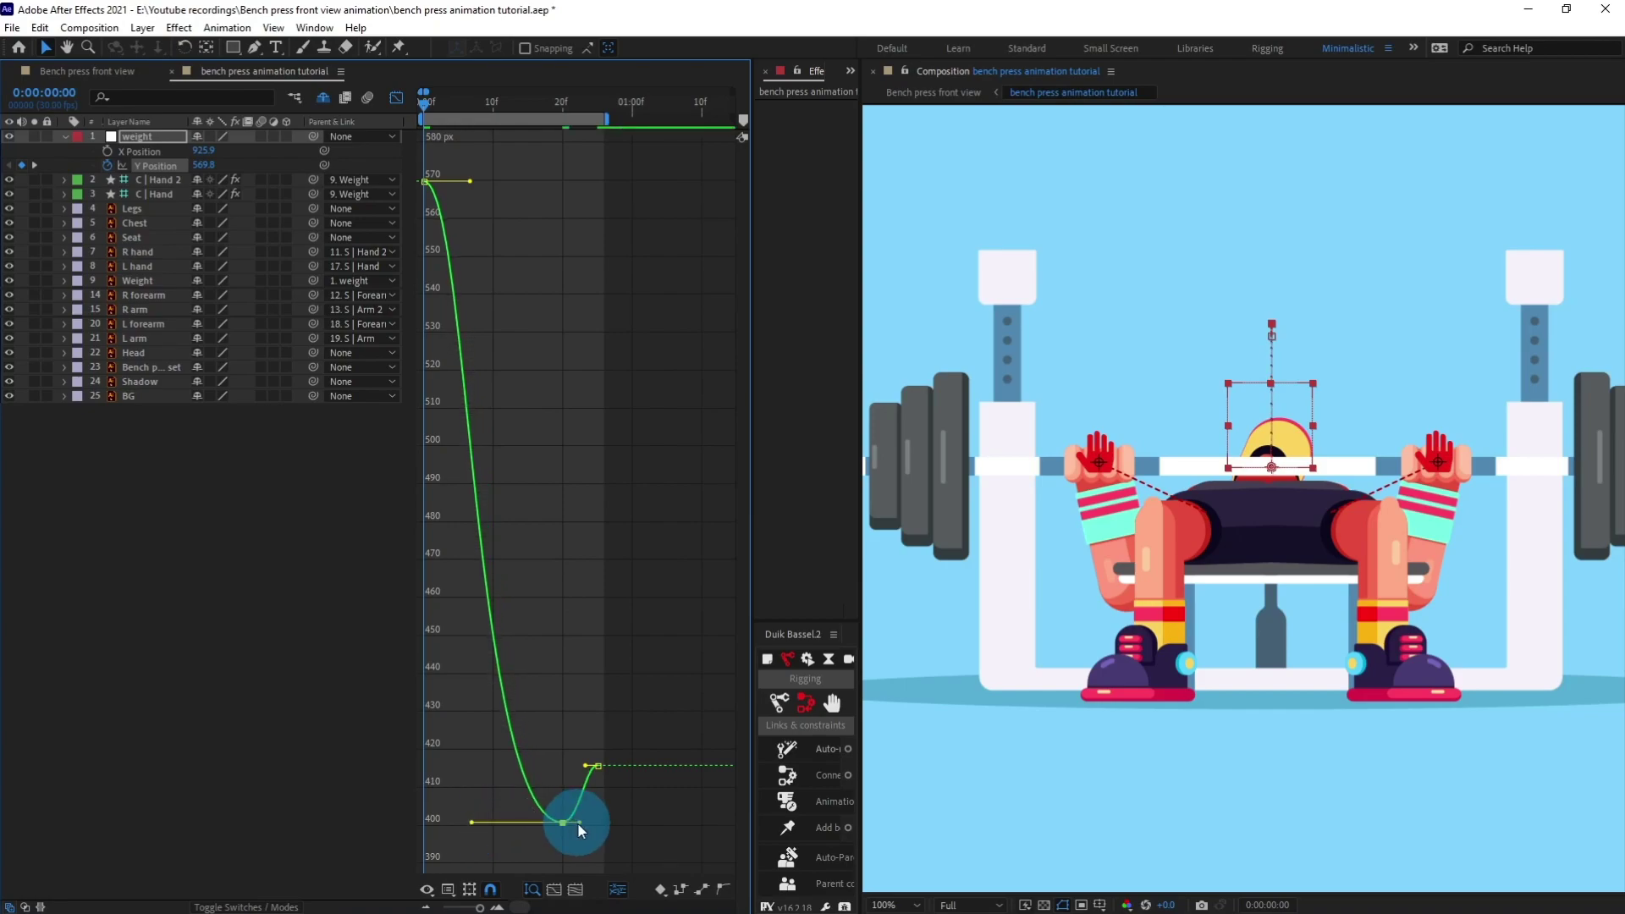
Shorten the first Y Position keyframe's outgoing handle so the lift starts quickly, and preview the motion
{"action": "left_click", "coordinate": [597, 765]}
{"action": "left_click", "coordinate": [427, 319]}
{"action": "left_click_drag", "start_coordinate": [471, 159], "coordinate": [414, 213]}
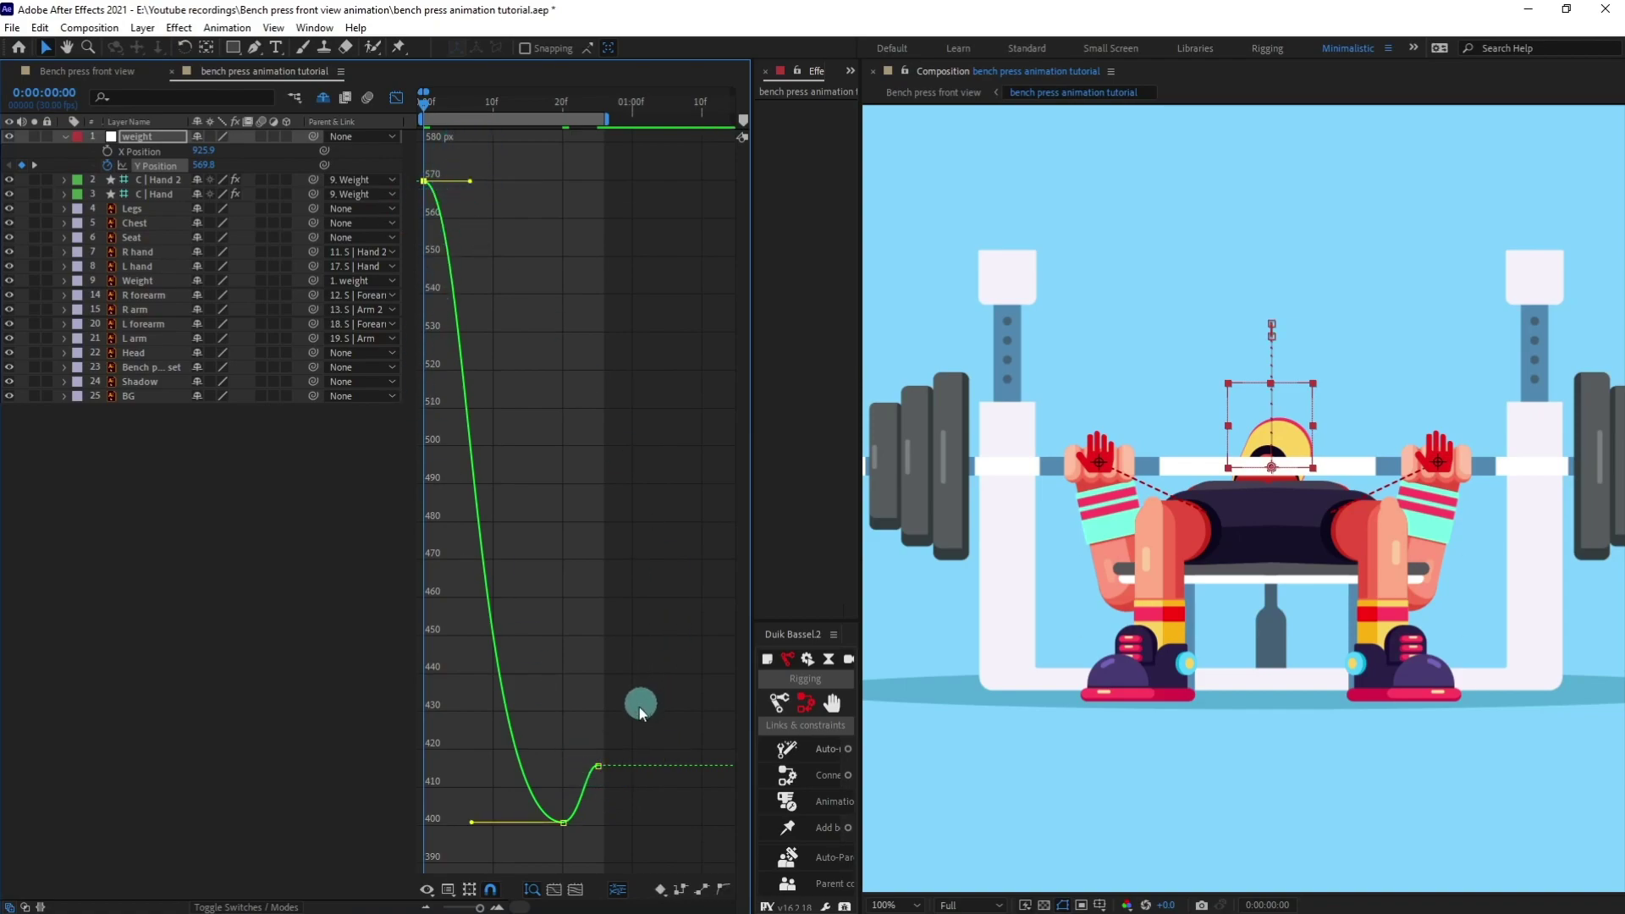
{"action": "left_click", "coordinate": [587, 774]}
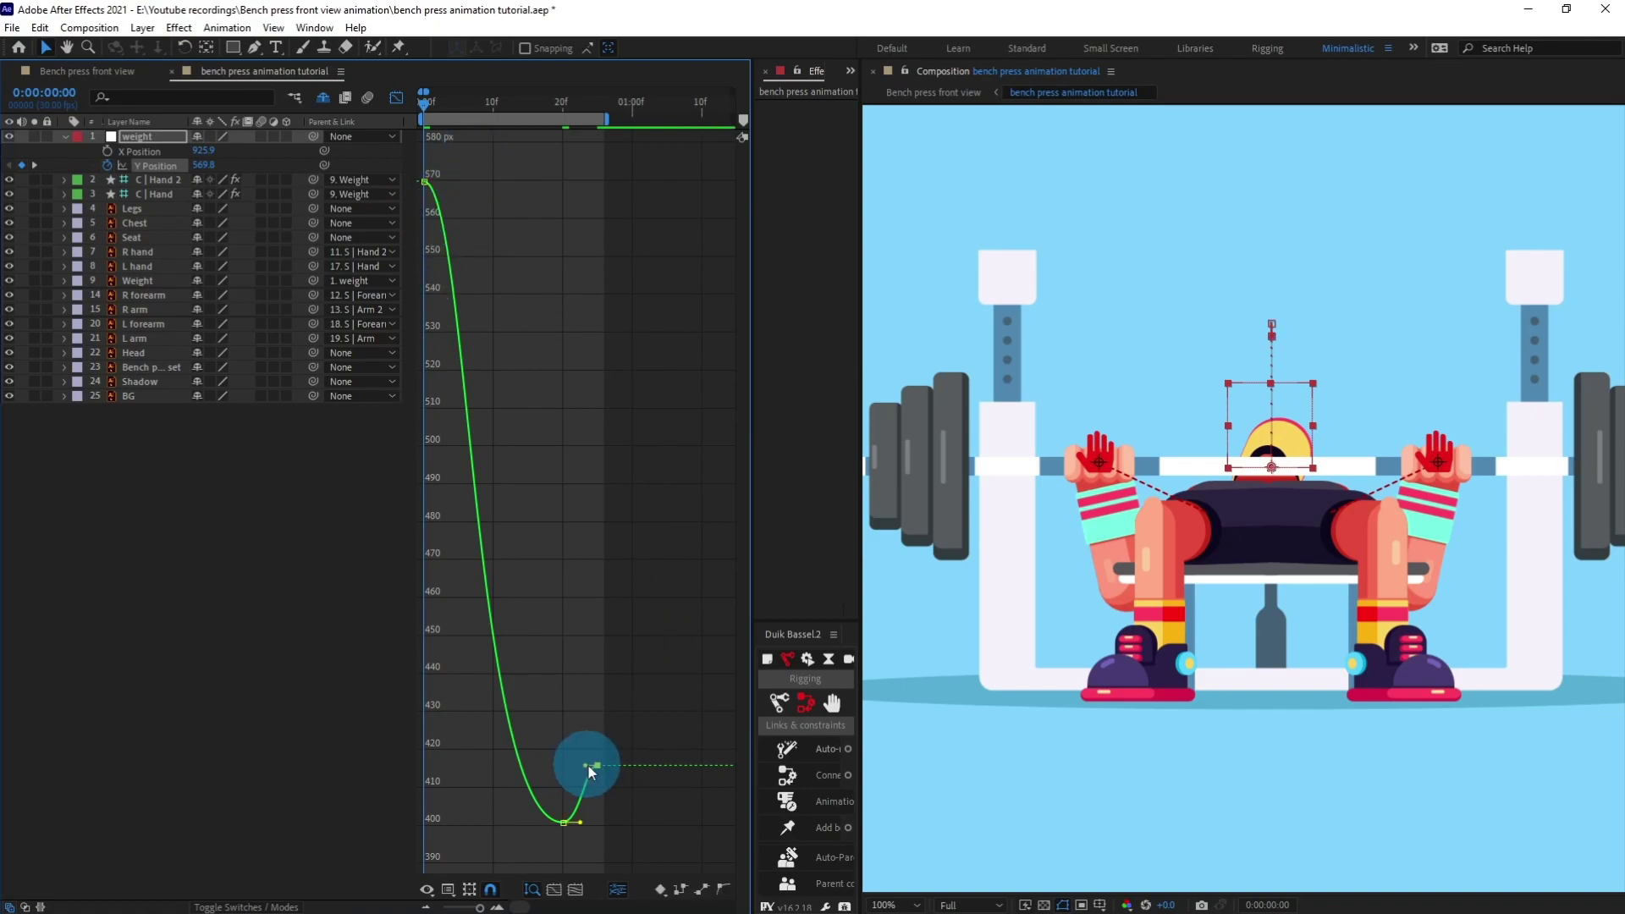
{"action": "left_click", "coordinate": [434, 186]}
{"action": "left_click", "coordinate": [442, 191]}
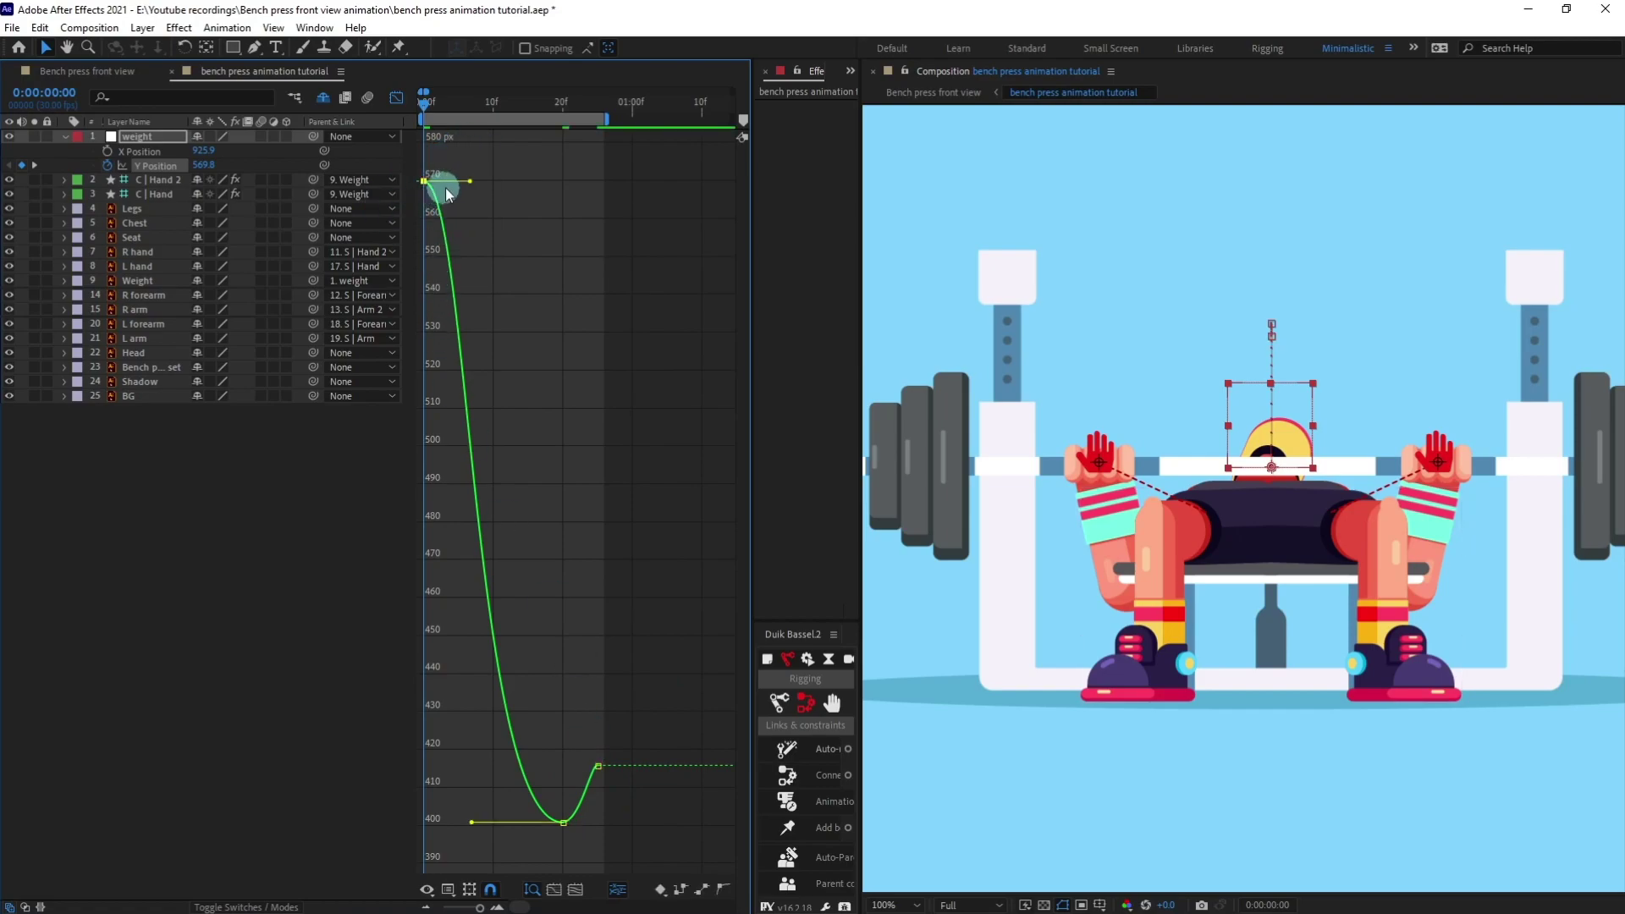
{"action": "left_click_drag", "start_coordinate": [469, 183], "coordinate": [403, 173]}
{"action": "left_click", "coordinate": [396, 98]}
{"action": "left_click", "coordinate": [528, 569]}
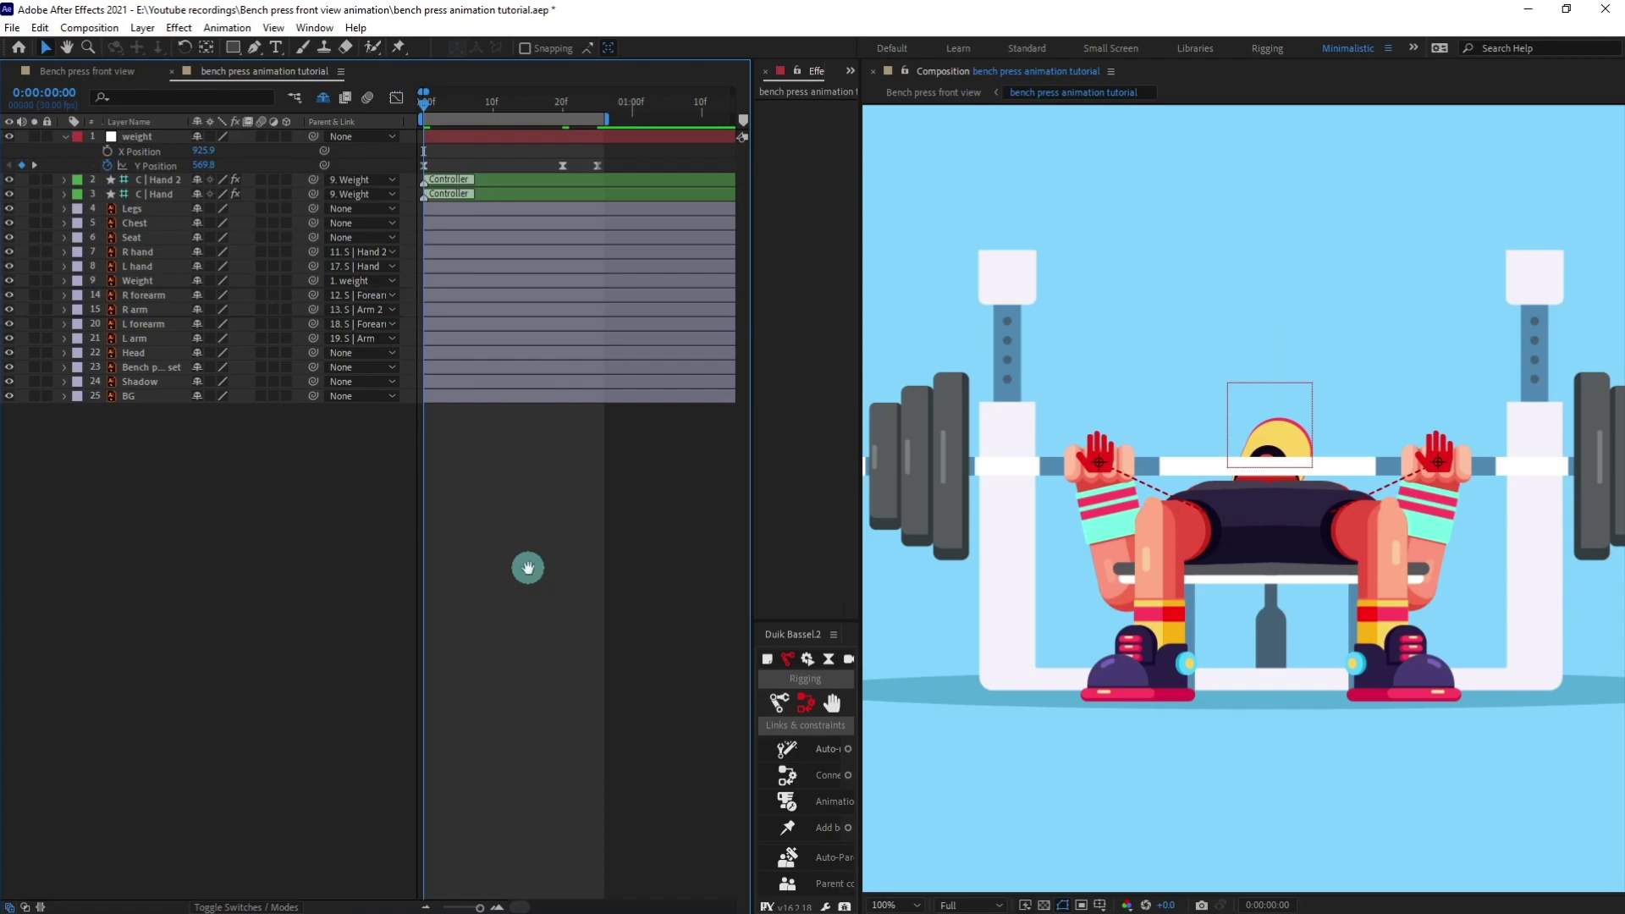
{"action": "key", "text": "space"}
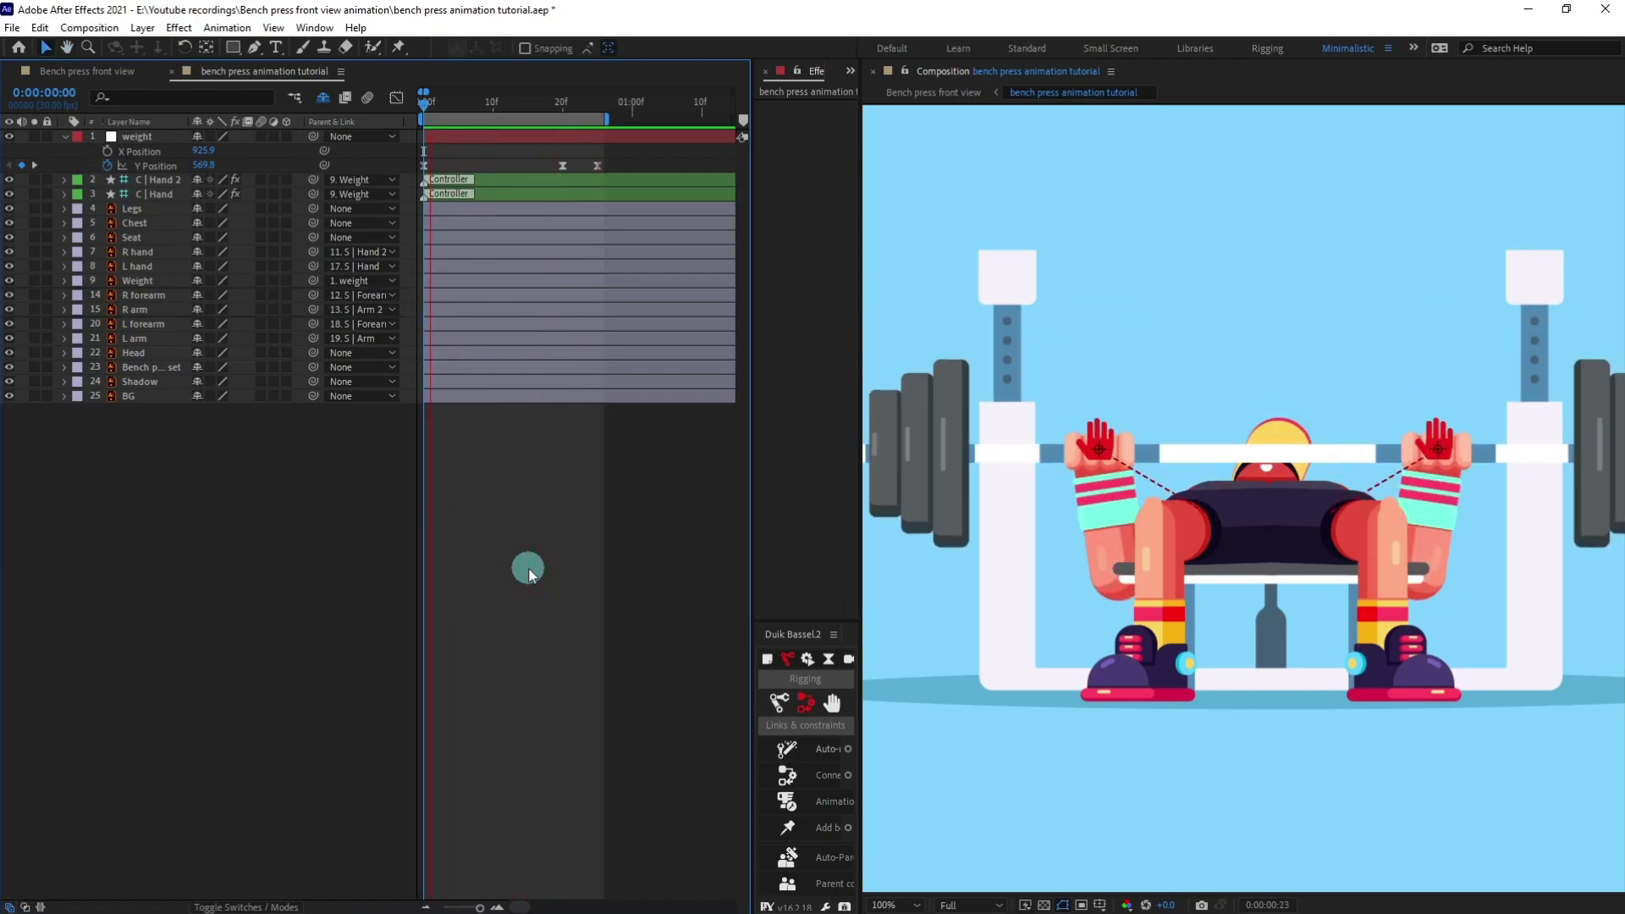
{"action": "left_click", "coordinate": [584, 135]}
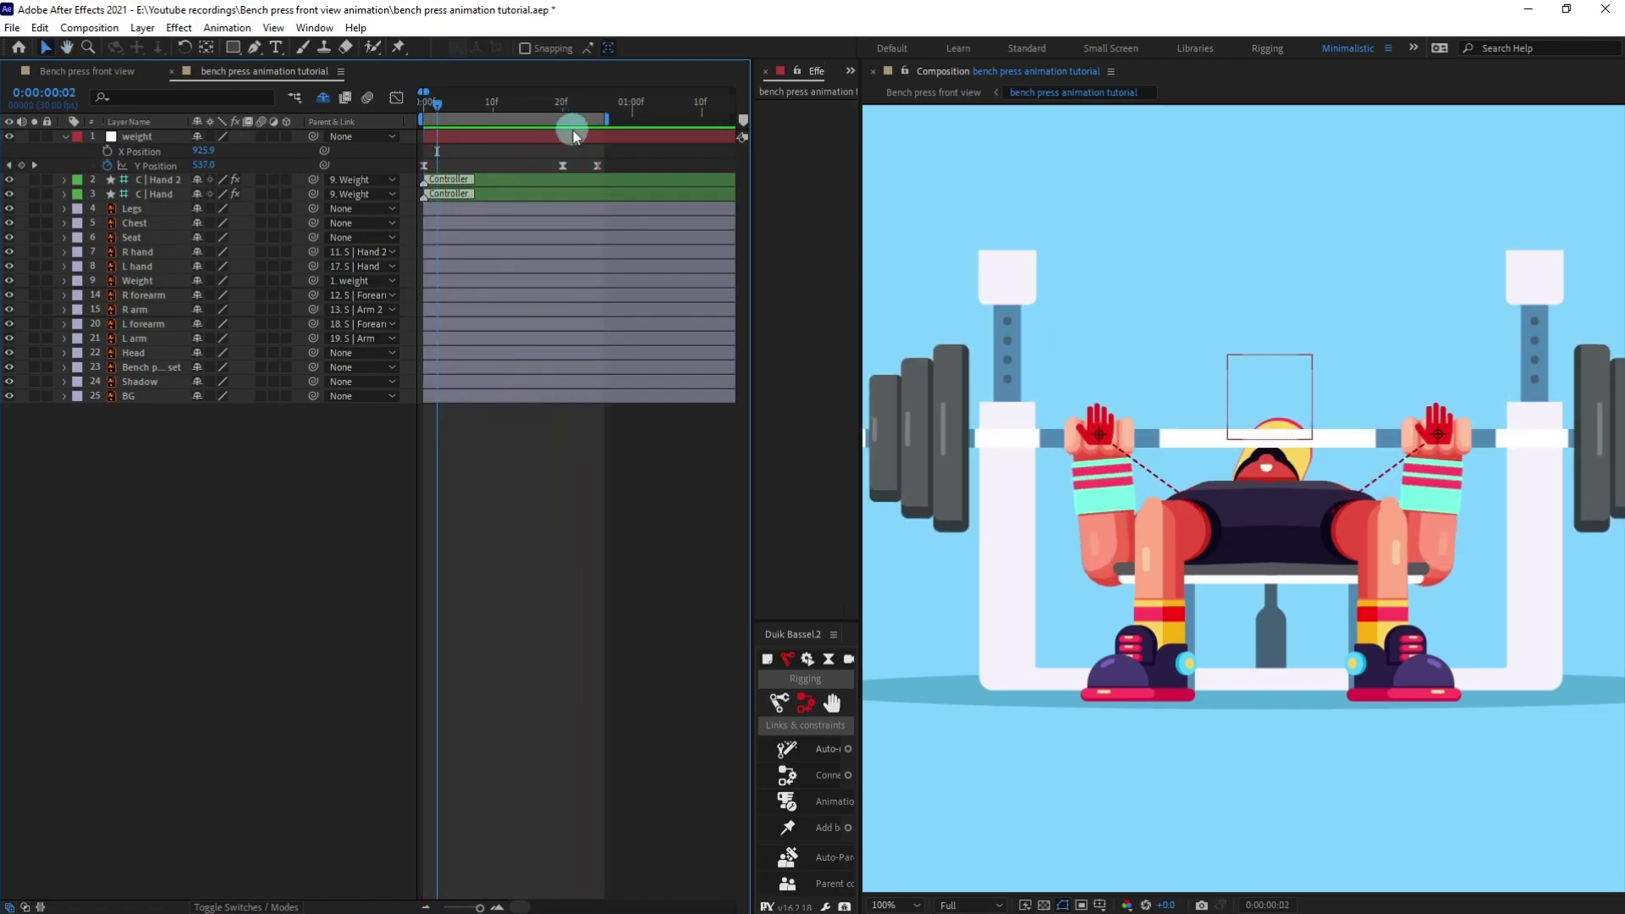
Extend the work area to about 0:00:01:25 and copy the weight null's first Y Position keyframe to 0:00:01:05
{"action": "key", "text": "k"}
{"action": "key", "text": "k"}
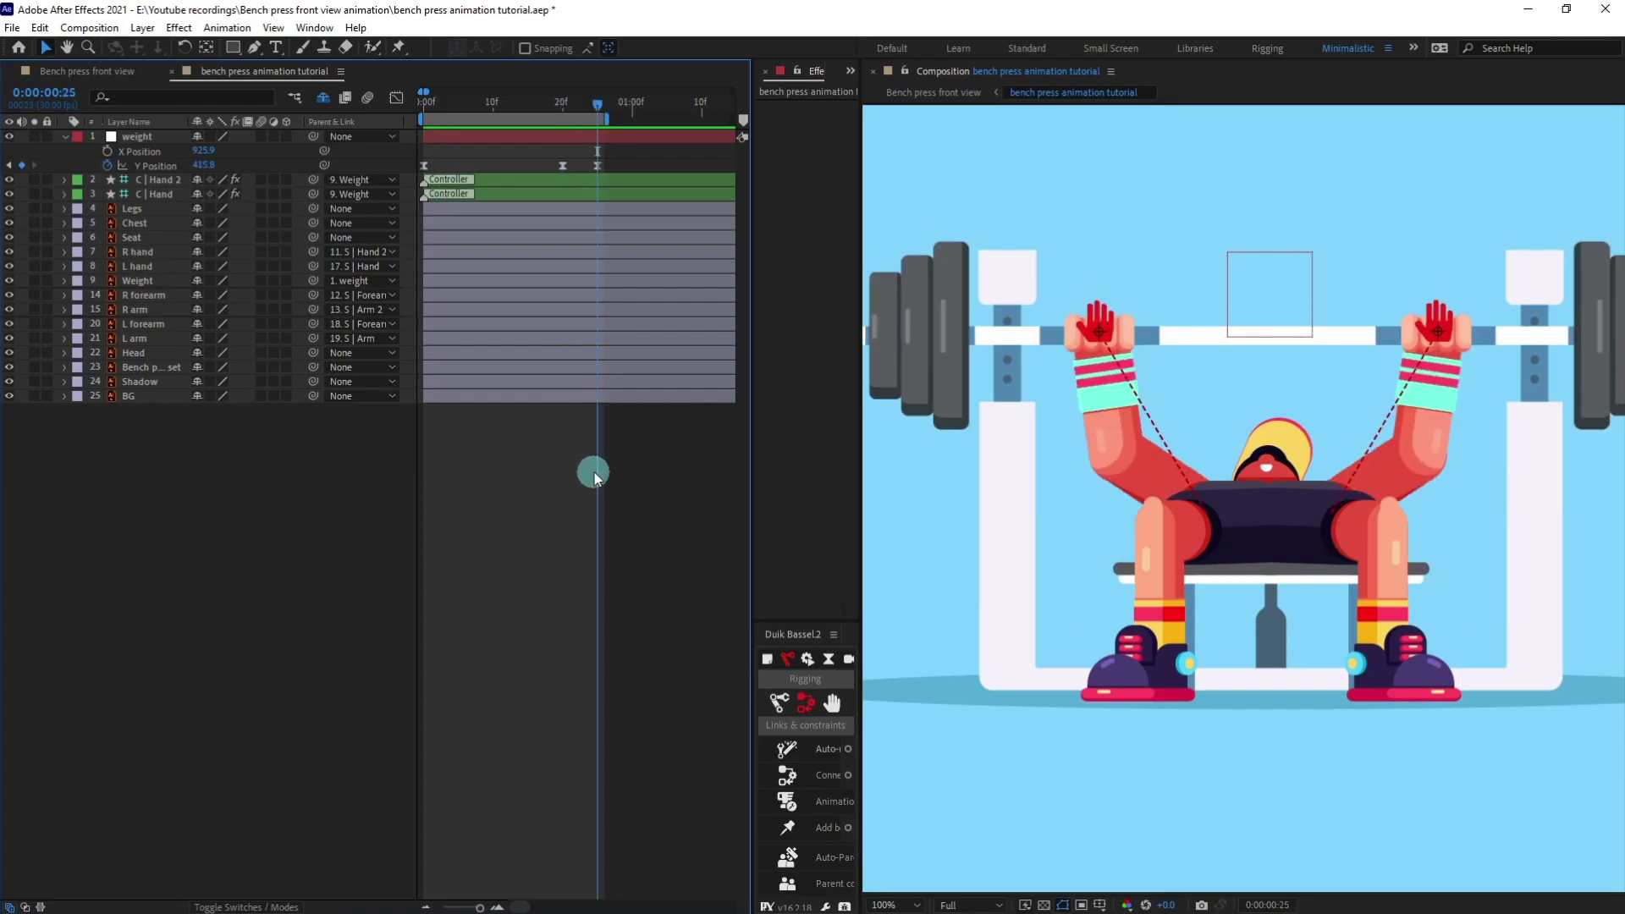
{"action": "key", "text": "minus"}
{"action": "left_click_drag", "start_coordinate": [552, 119], "coordinate": [688, 118]}
{"action": "left_click", "coordinate": [56, 94]}
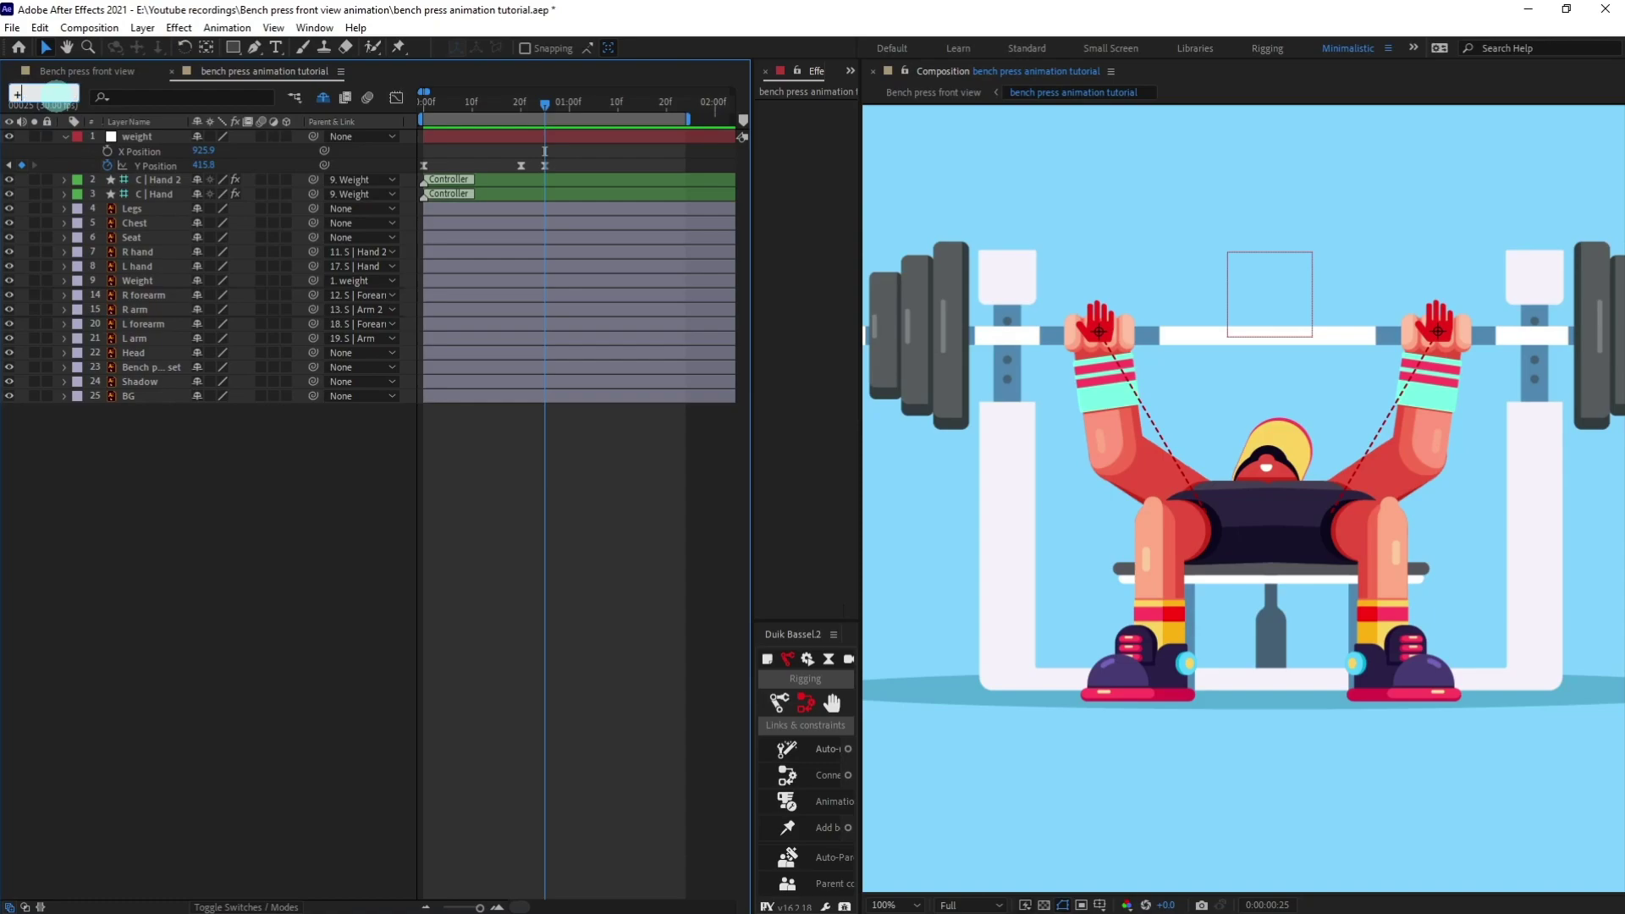
{"action": "type", "text": "+10"}
{"action": "key", "text": "Return"}
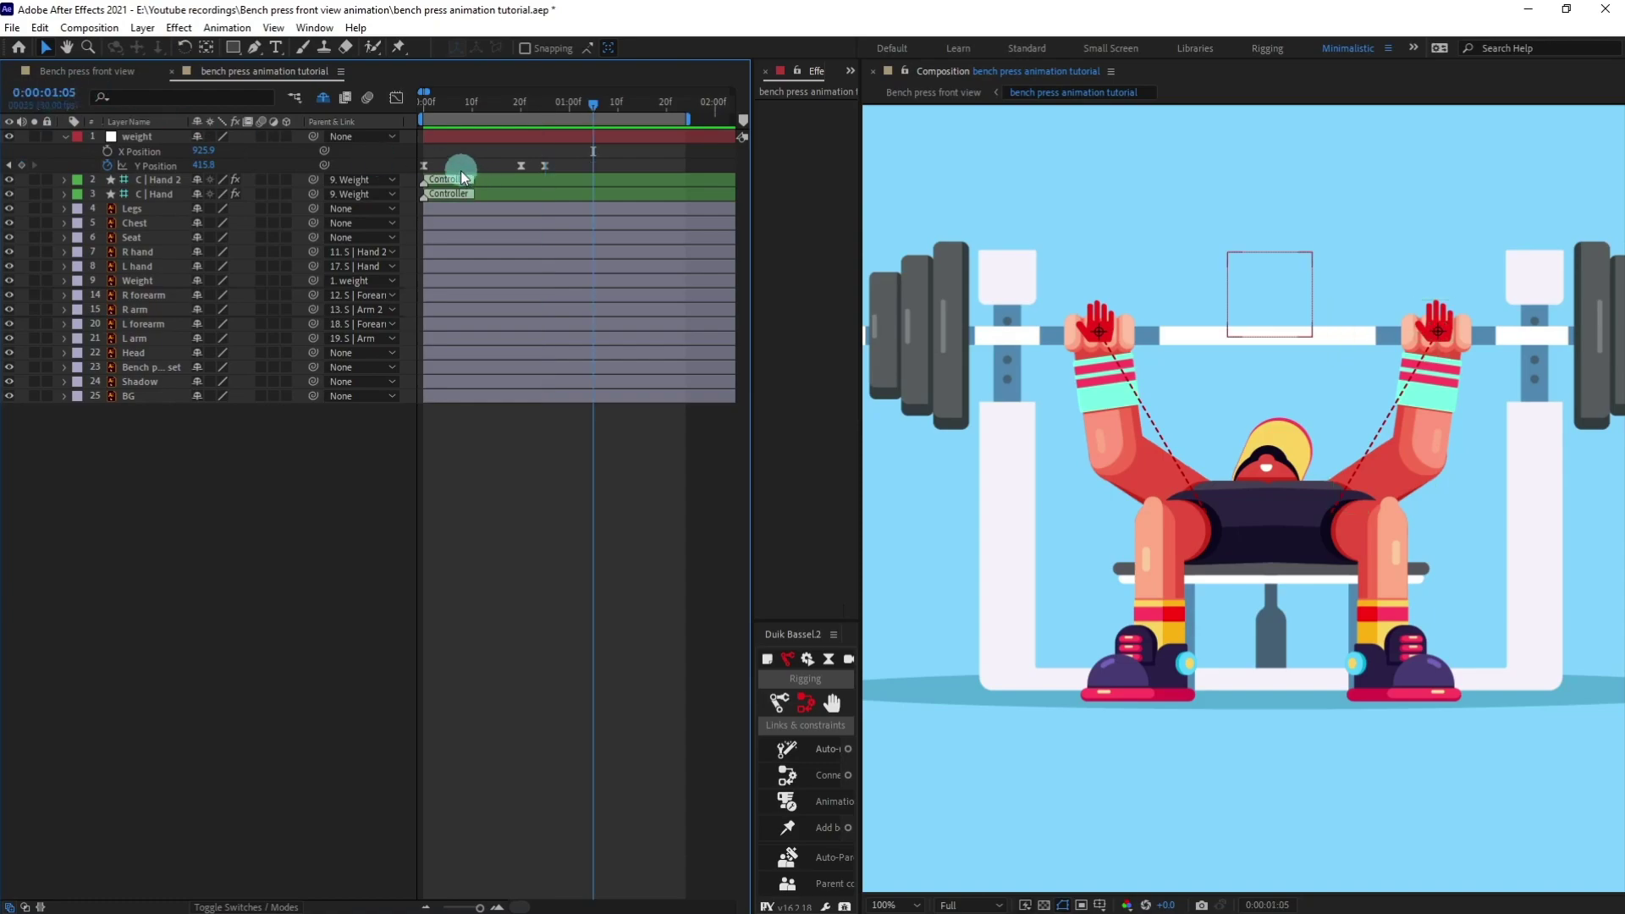
{"action": "left_click_drag", "start_coordinate": [454, 169], "coordinate": [416, 169]}
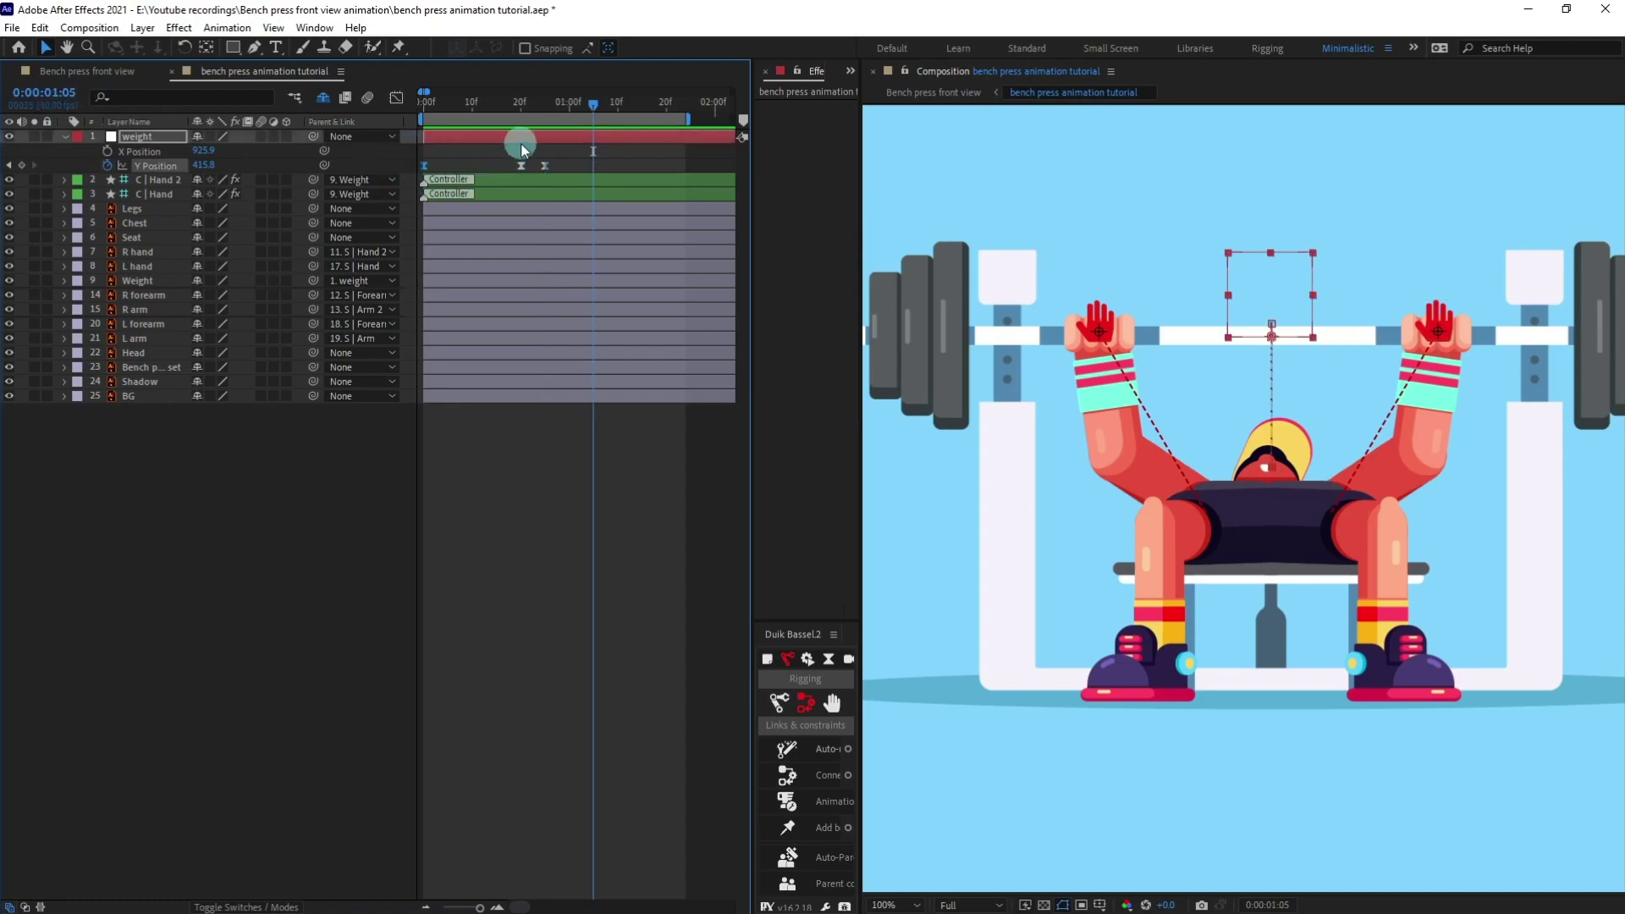
{"action": "key", "text": "ctrl+c"}
{"action": "key", "text": "ctrl+v"}
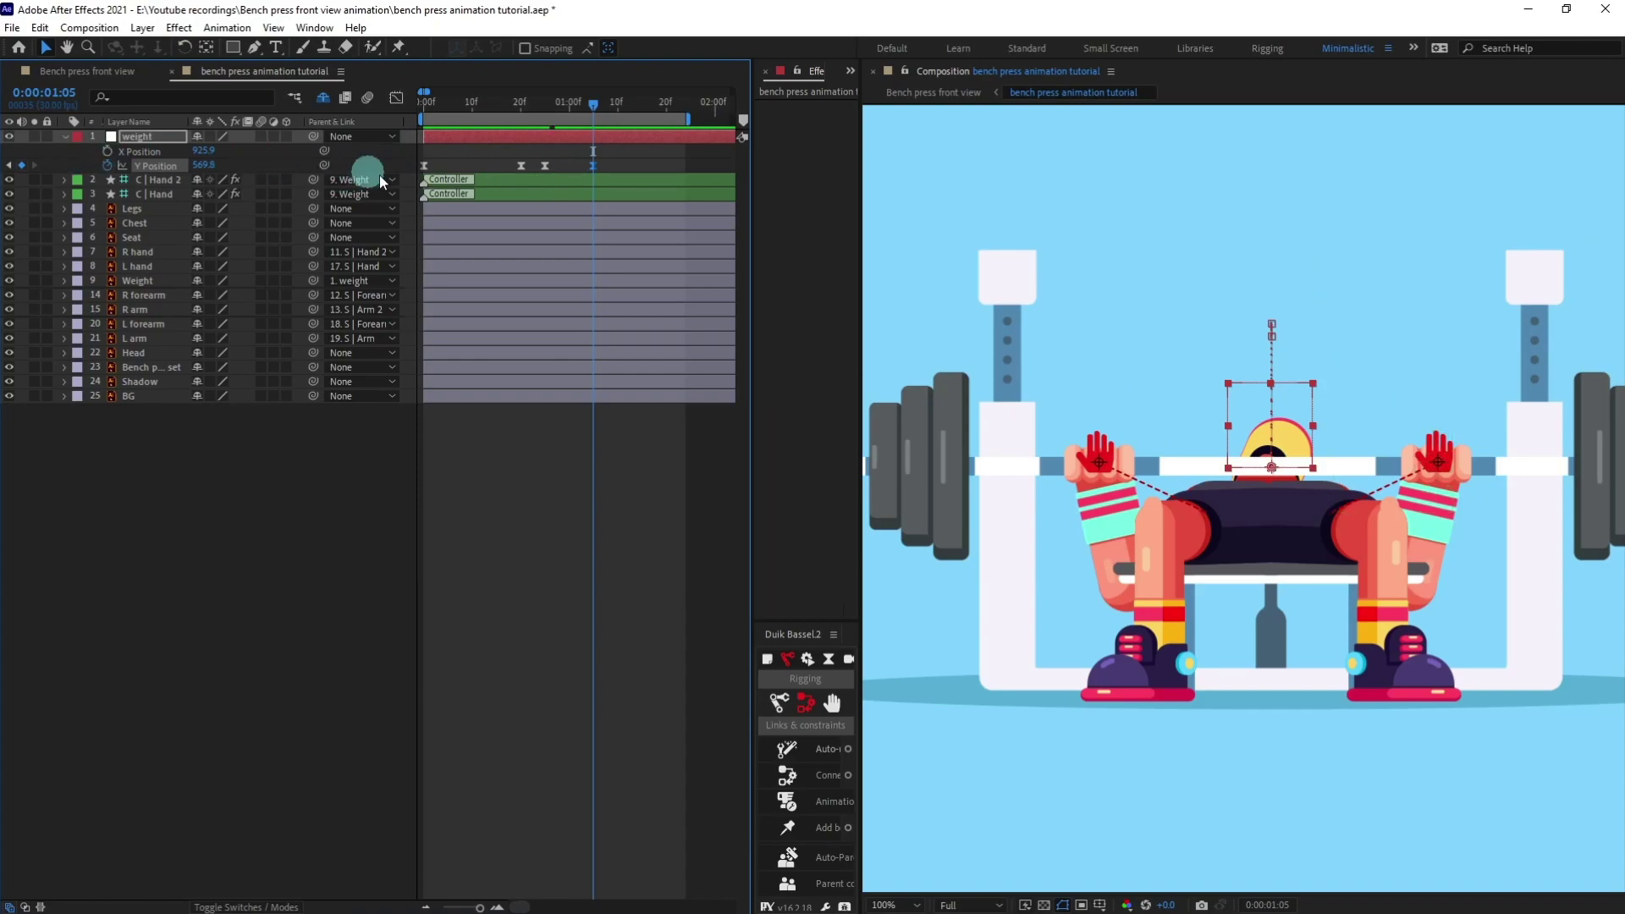
Shape the lowering curve with a flat outgoing handle at frame 25 and a steep incoming handle at 0:00:01:05
{"action": "left_click", "coordinate": [397, 98]}
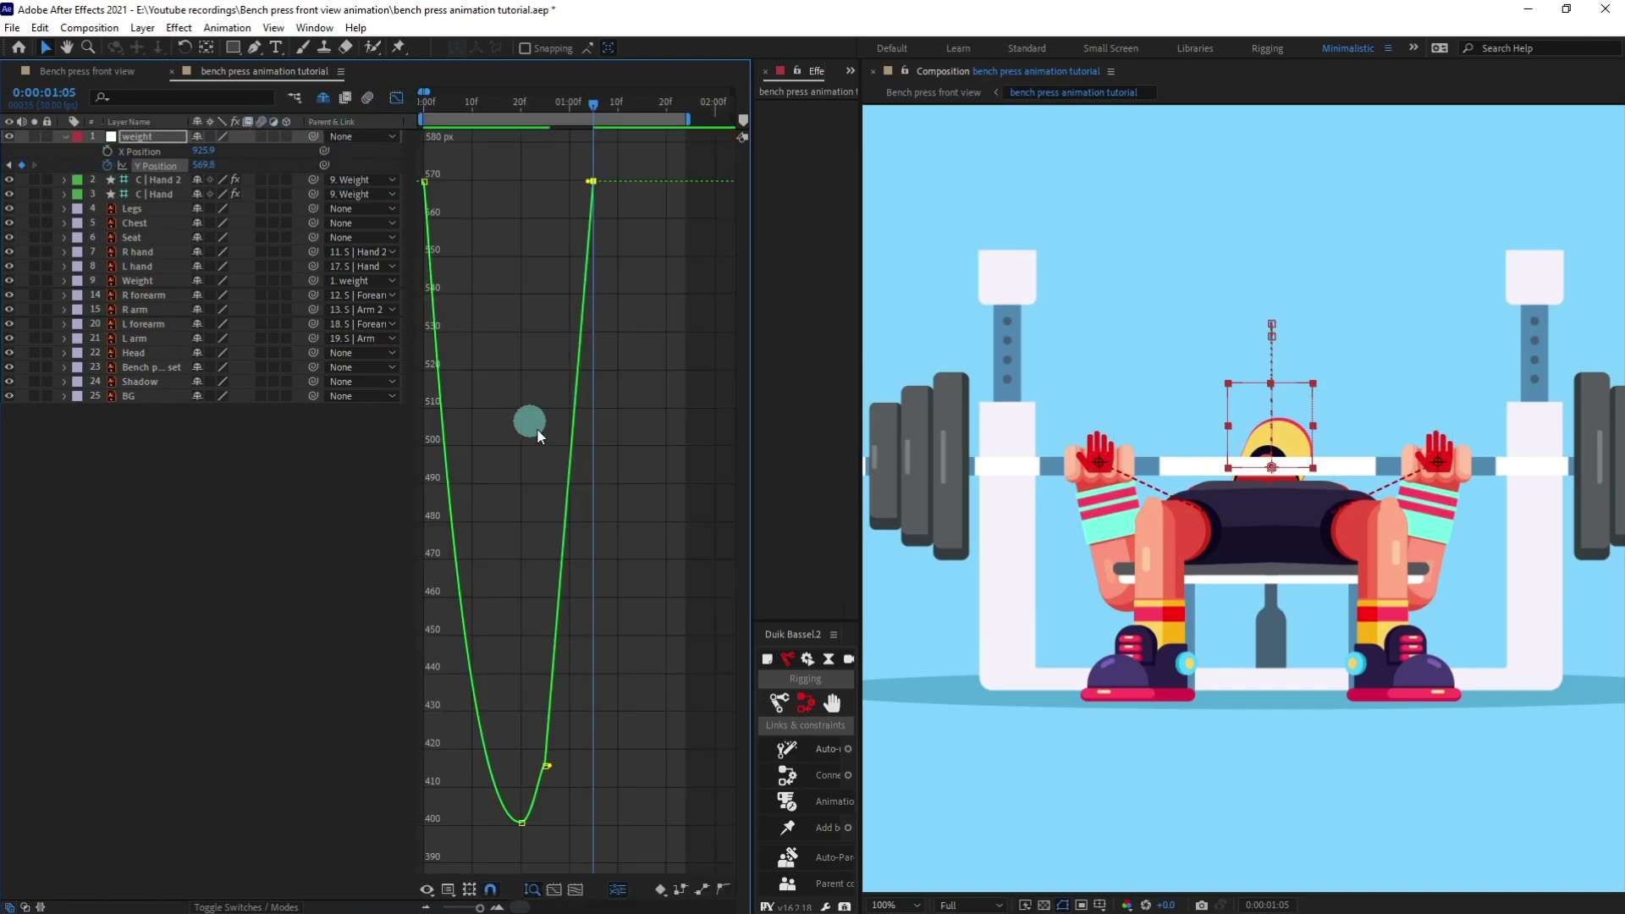
{"action": "left_click", "coordinate": [223, 196]}
{"action": "left_click_drag", "start_coordinate": [555, 160], "coordinate": [622, 281]}
{"action": "left_click_drag", "start_coordinate": [549, 158], "coordinate": [616, 271]}
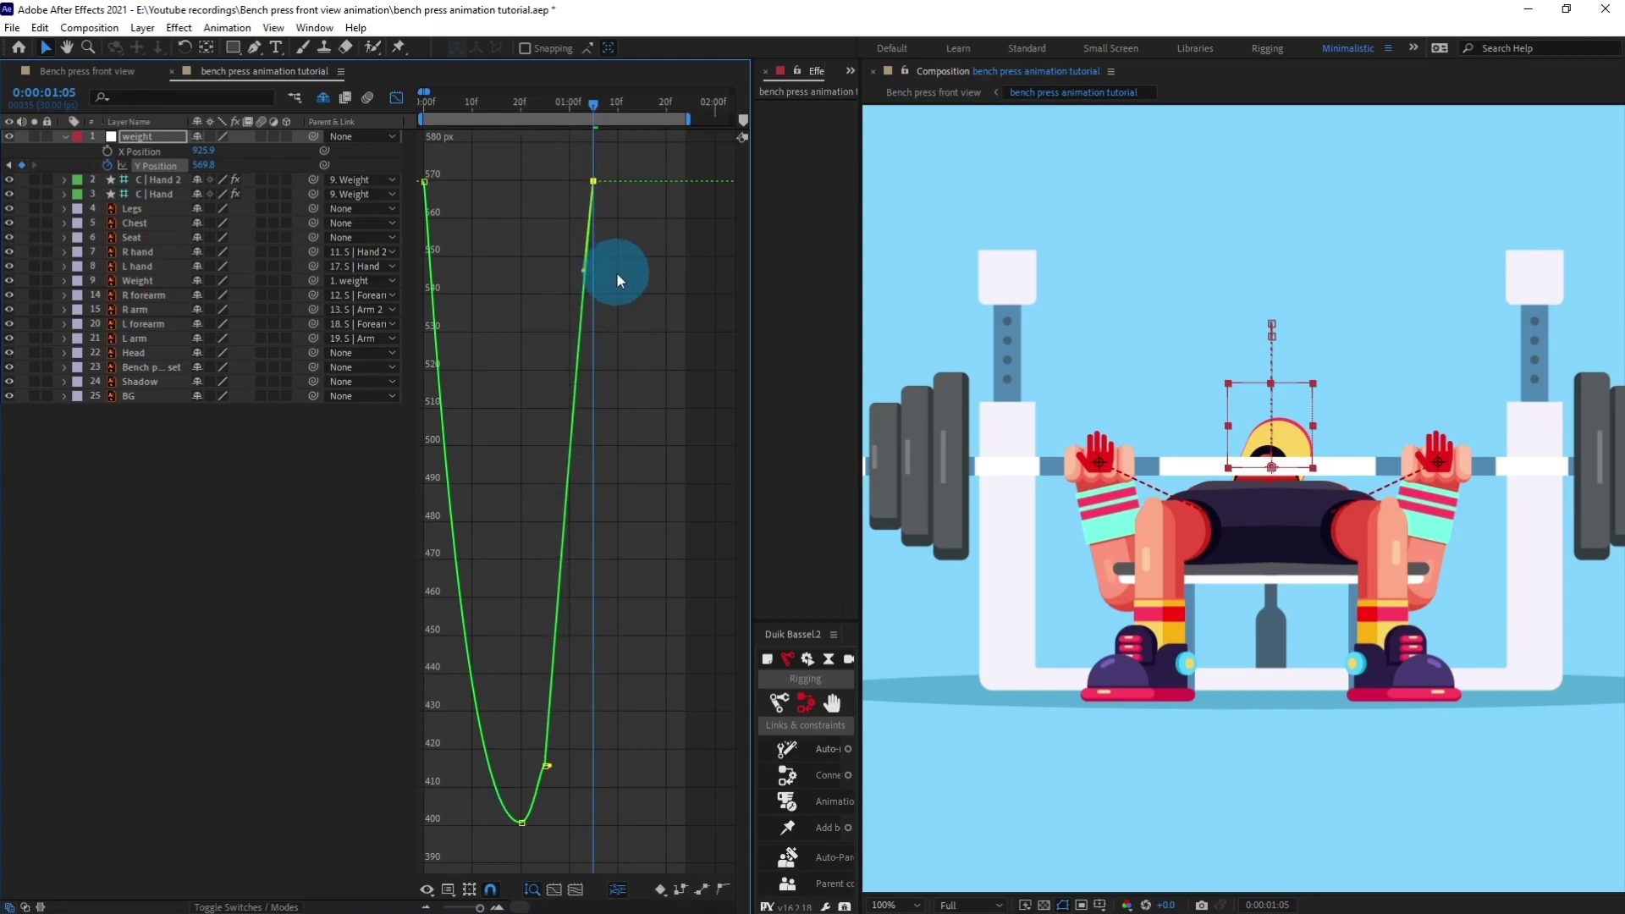
{"action": "key", "text": "="}
{"action": "key", "text": "="}
{"action": "left_click_drag", "start_coordinate": [568, 534], "coordinate": [647, 529]}
{"action": "left_click_drag", "start_coordinate": [654, 312], "coordinate": [697, 318]}
{"action": "left_click_drag", "start_coordinate": [462, 759], "coordinate": [527, 765]}
{"action": "mouse_move", "coordinate": [665, 318]}
{"action": "left_mouse_down"}
{"action": "mouse_move", "coordinate": [664, 338]}
{"action": "mouse_move", "coordinate": [675, 281]}
{"action": "mouse_move", "coordinate": [687, 303]}
{"action": "mouse_move", "coordinate": [665, 303]}
{"action": "left_mouse_up"}
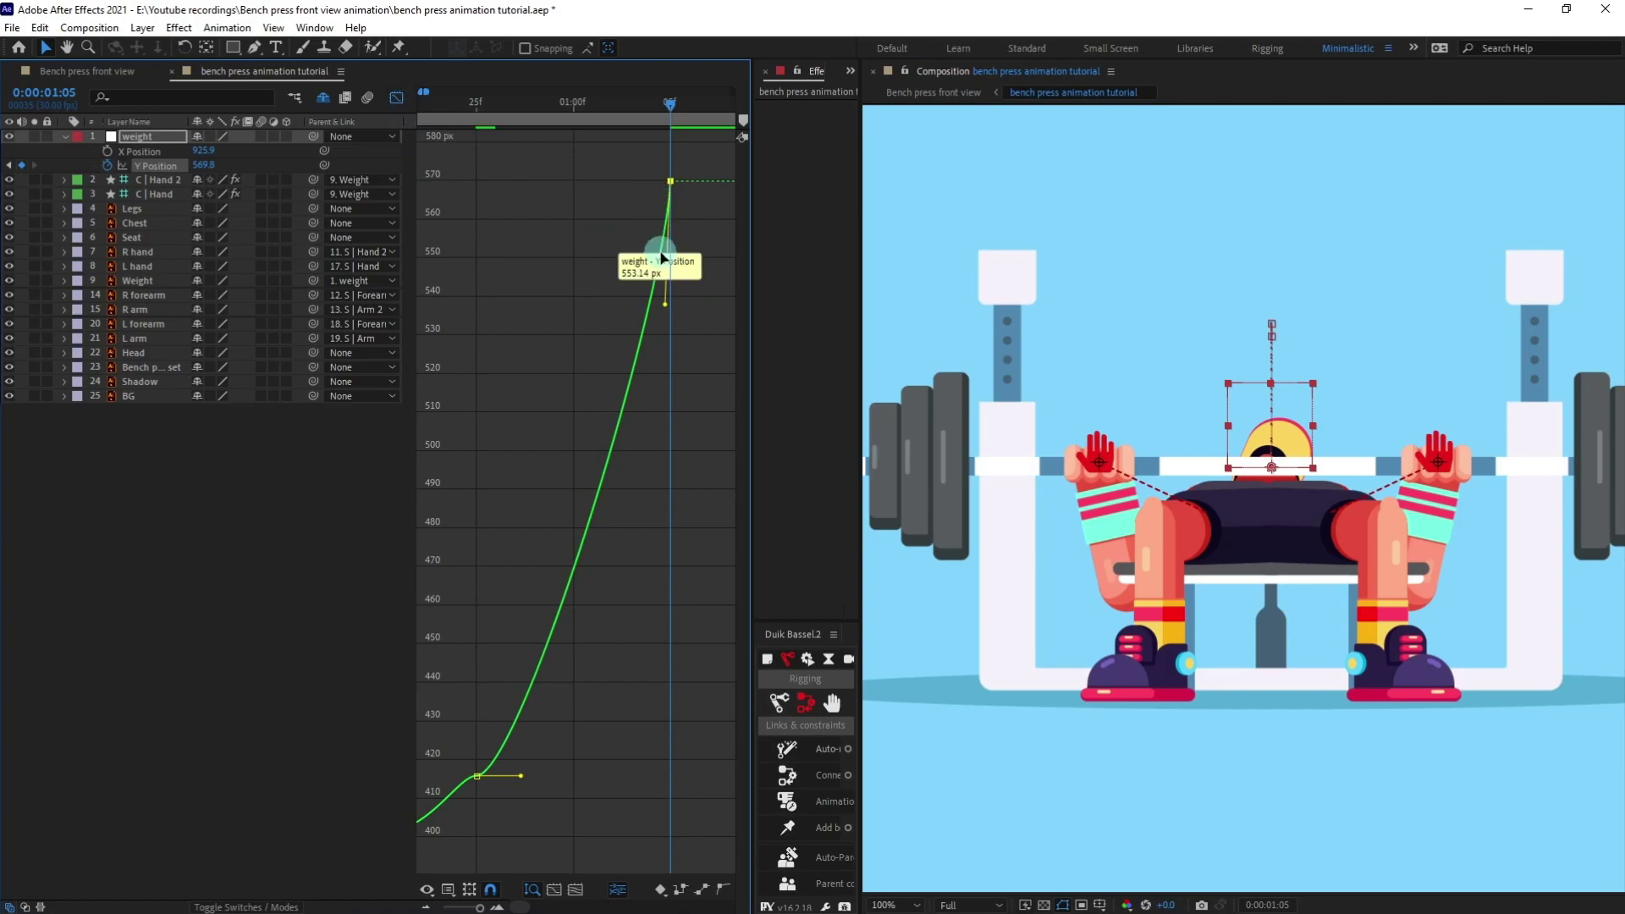
{"action": "left_click", "coordinate": [397, 99]}
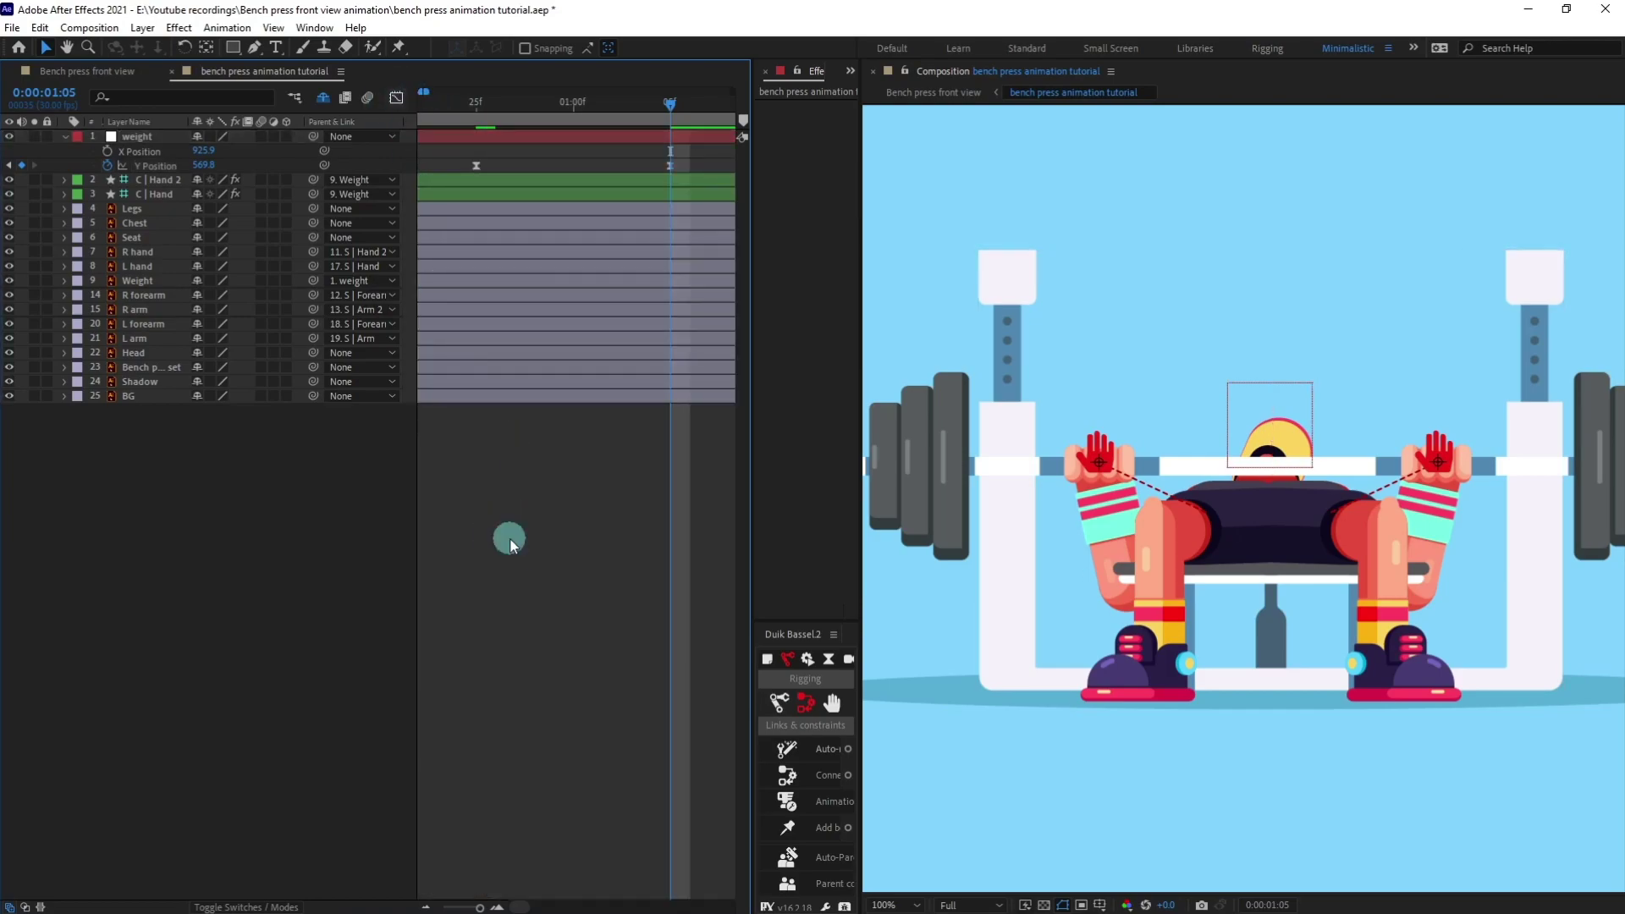
Trim the work area's end to 0:00:01:05 and preview the full lift cycle with the composition view at 50%
{"action": "key", "text": "space"}
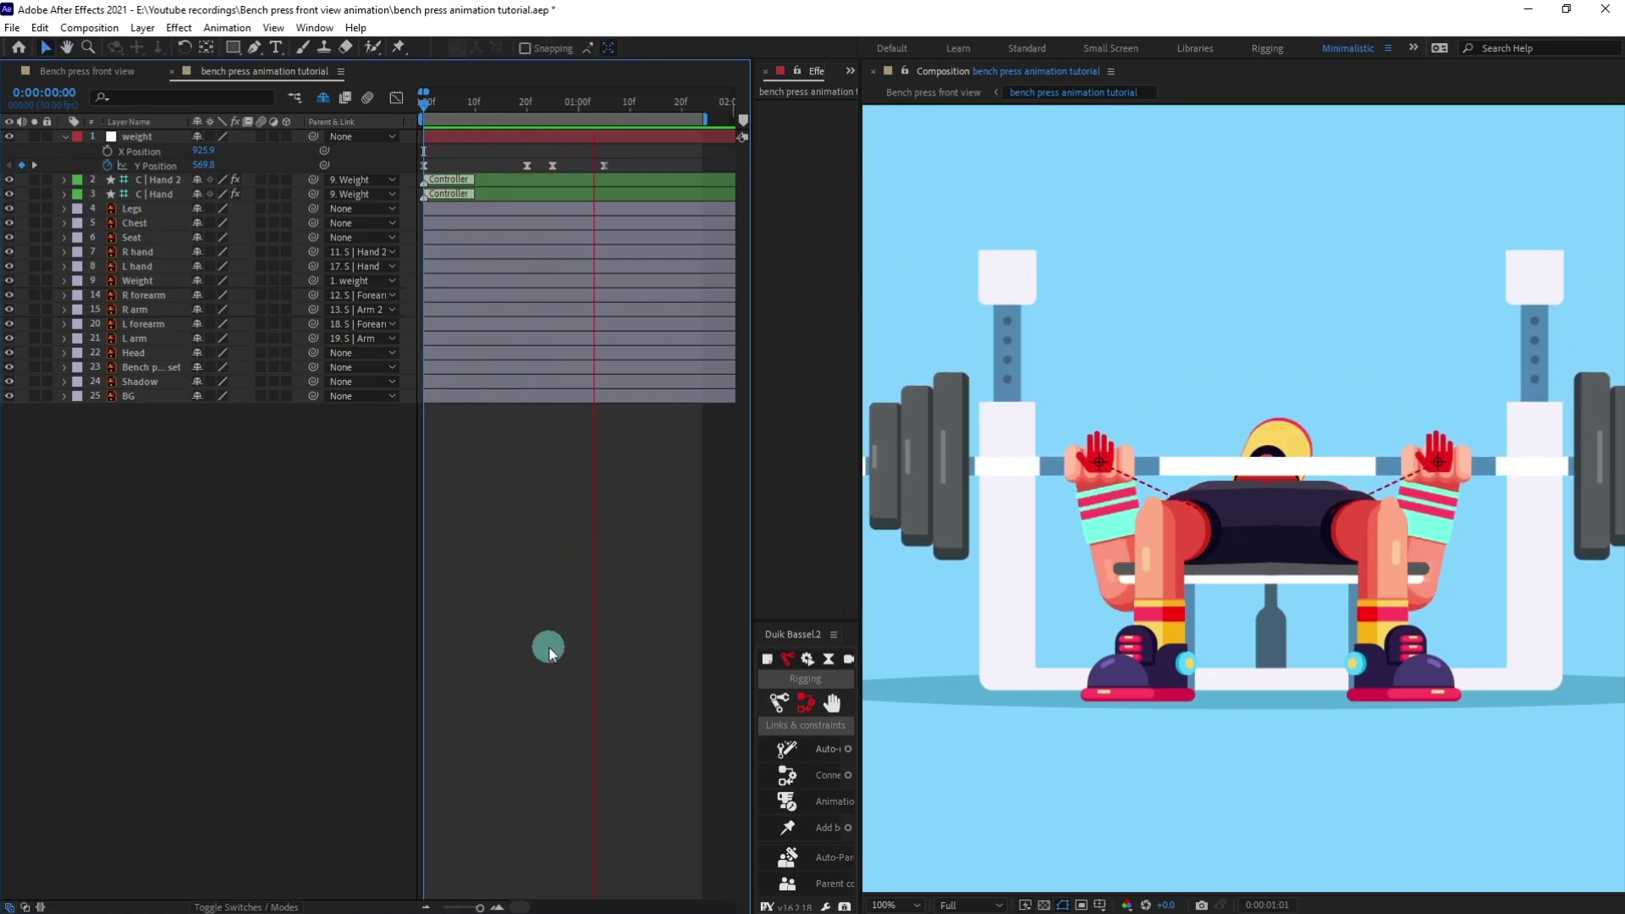
{"action": "left_click", "coordinate": [632, 337]}
{"action": "key", "text": "j"}
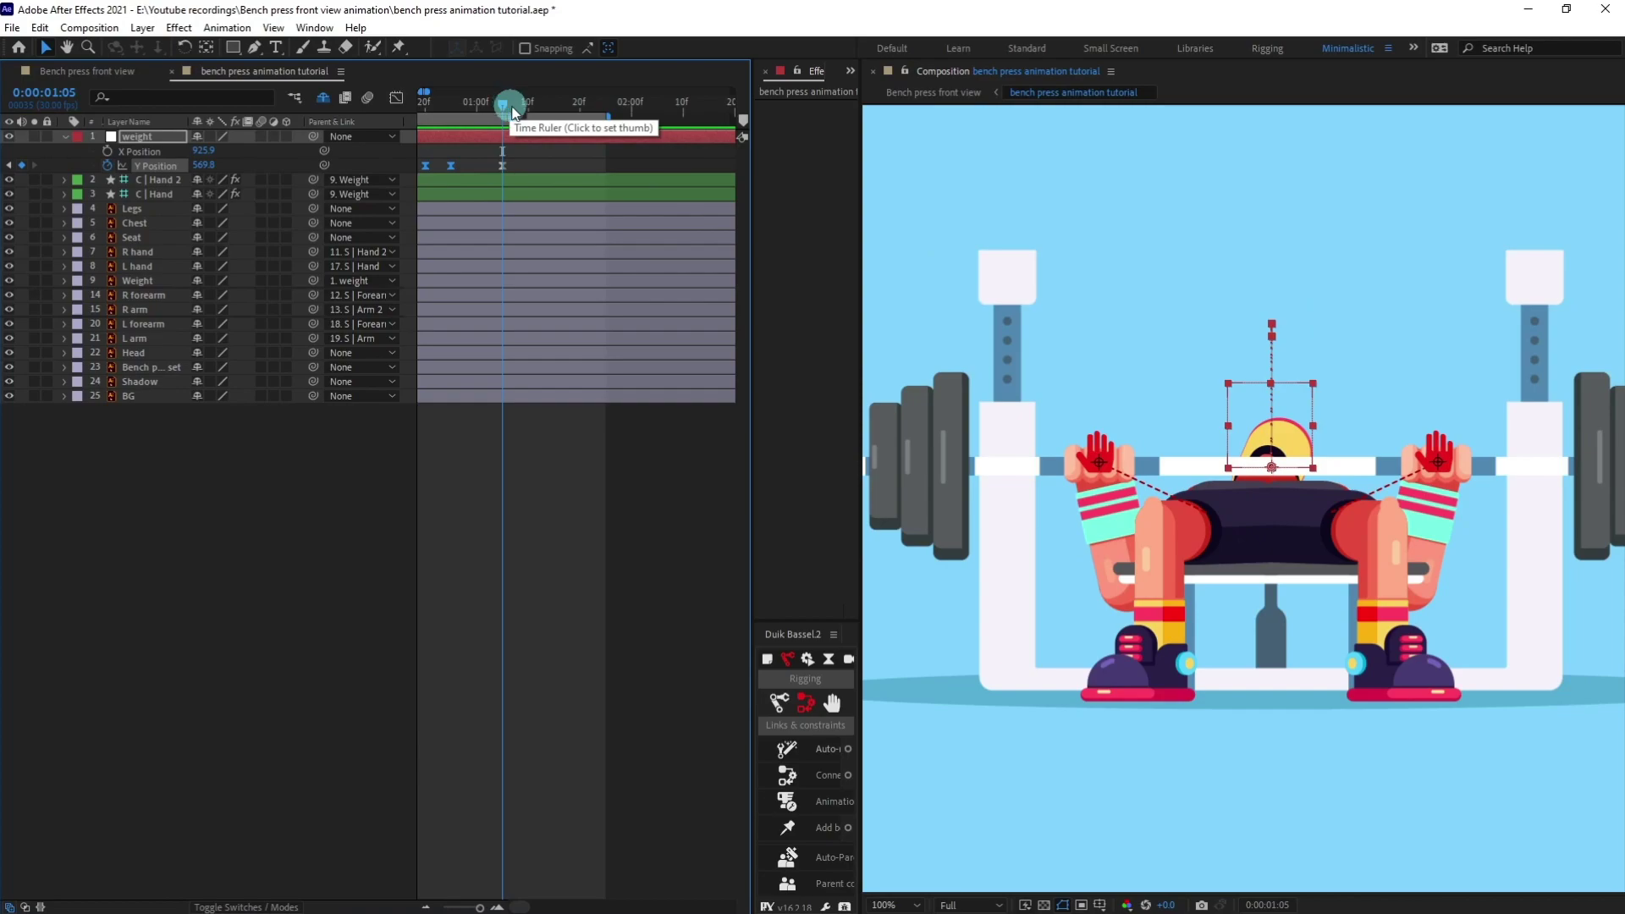
{"action": "key", "text": "Home"}
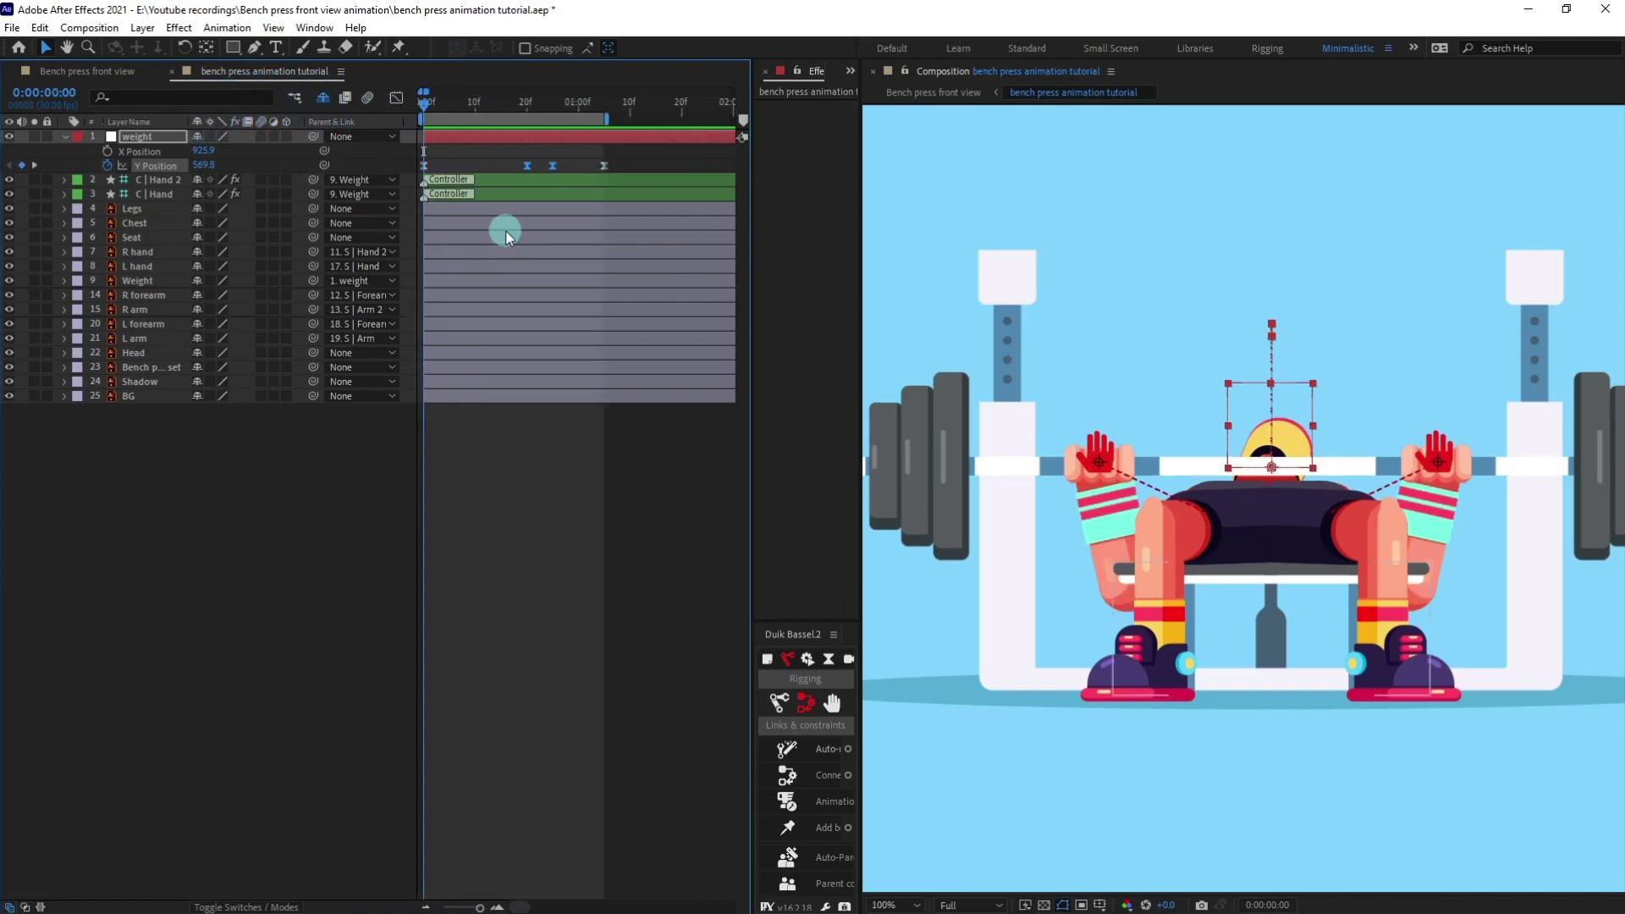
{"action": "key", "text": "space"}
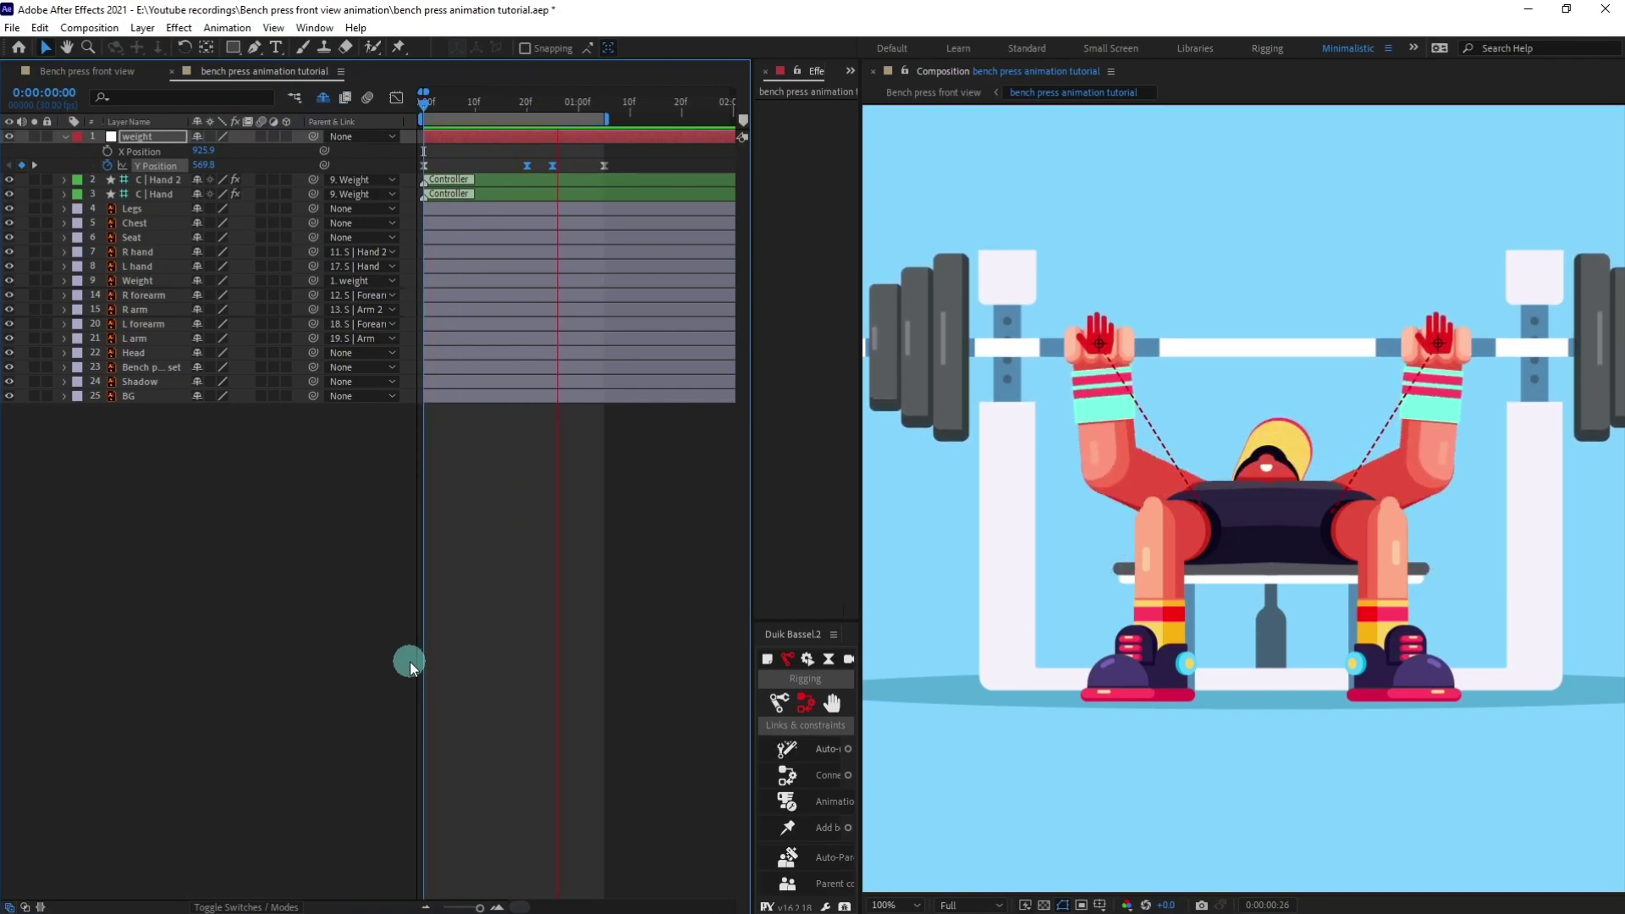
{"action": "scroll", "coordinate": [1435, 693], "scroll_direction": "down", "scroll_amount": 2}
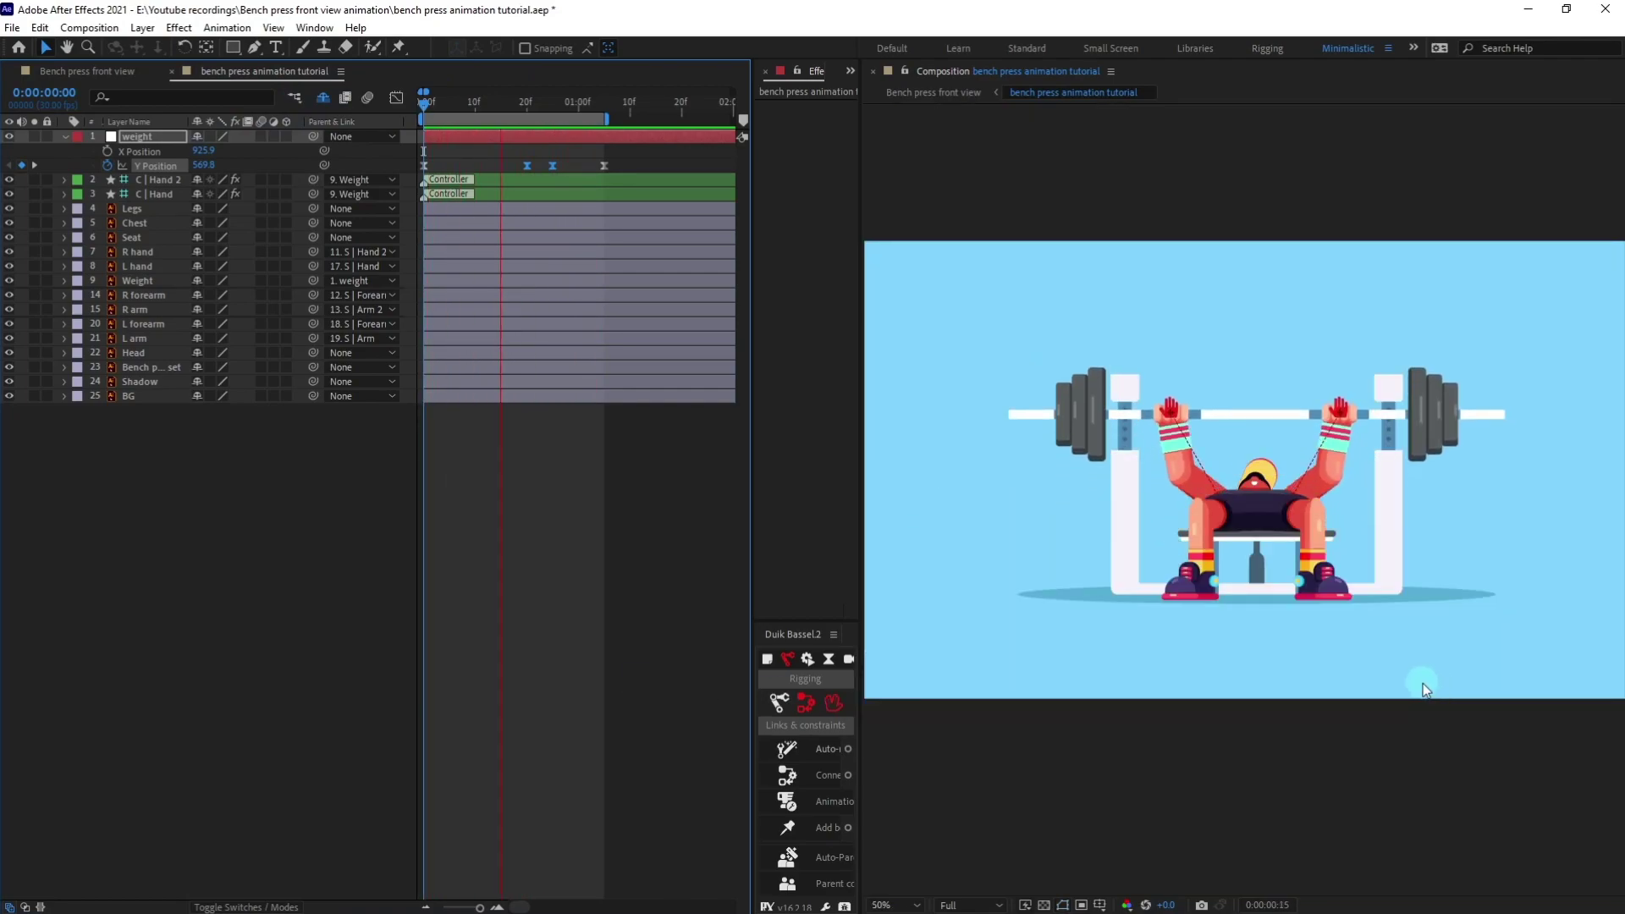
{"action": "key", "text": "space"}
Add the expression loopIn()+loopOut()-value; to the weight null's Y Position and preview the looping lift
{"action": "left_click", "coordinate": [107, 166], "text": "alt"}
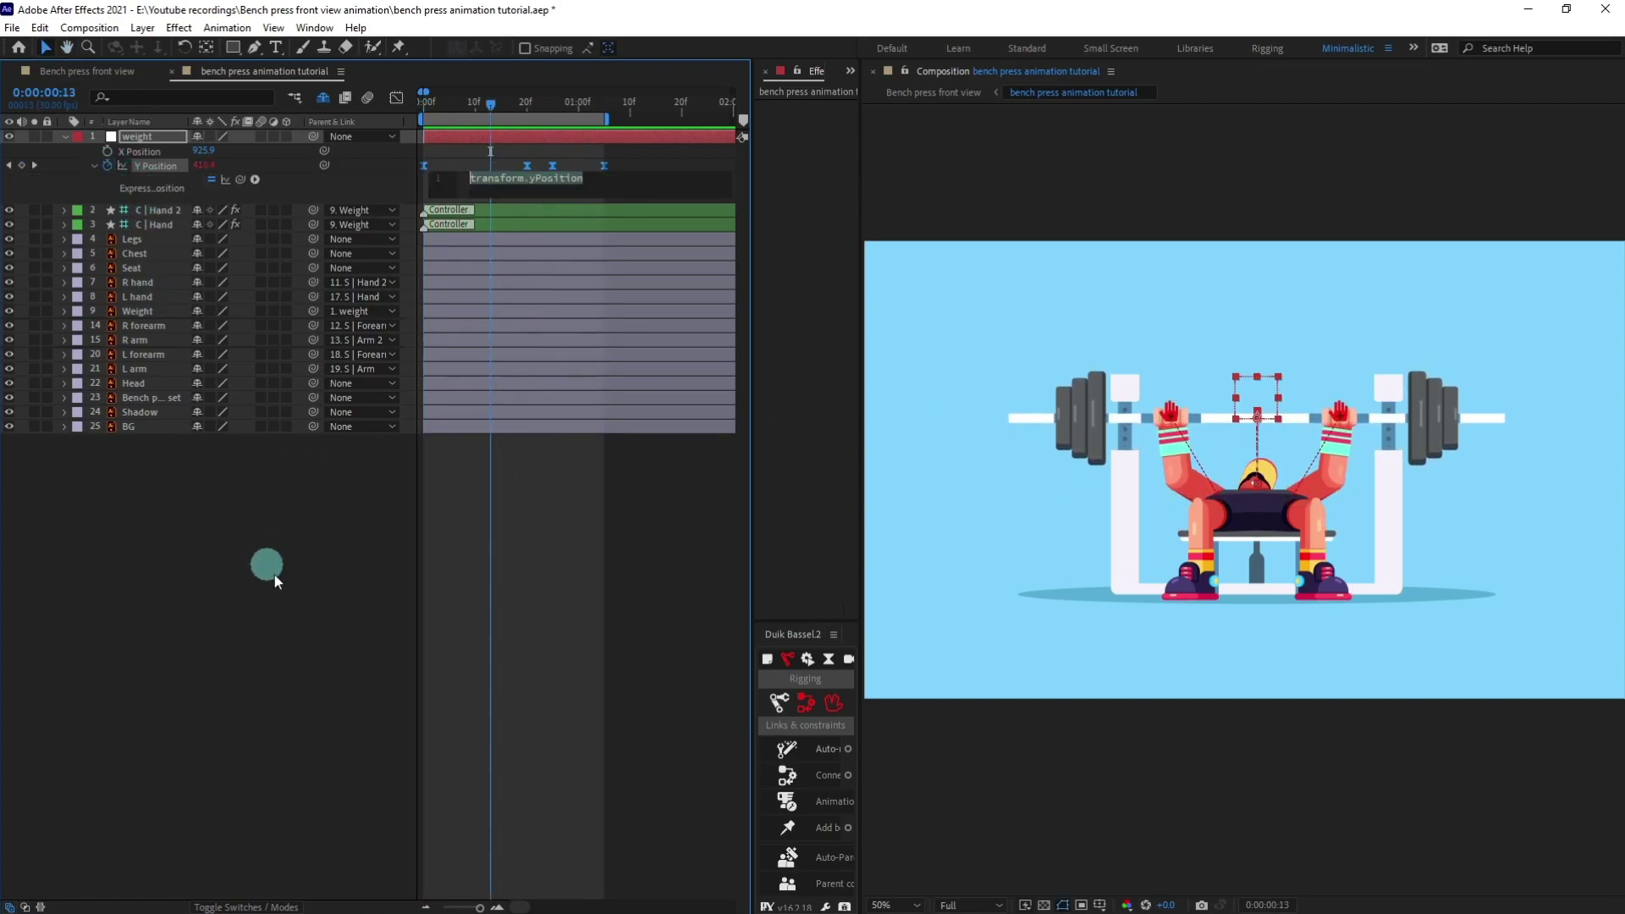
{"action": "type", "text": "loo"}
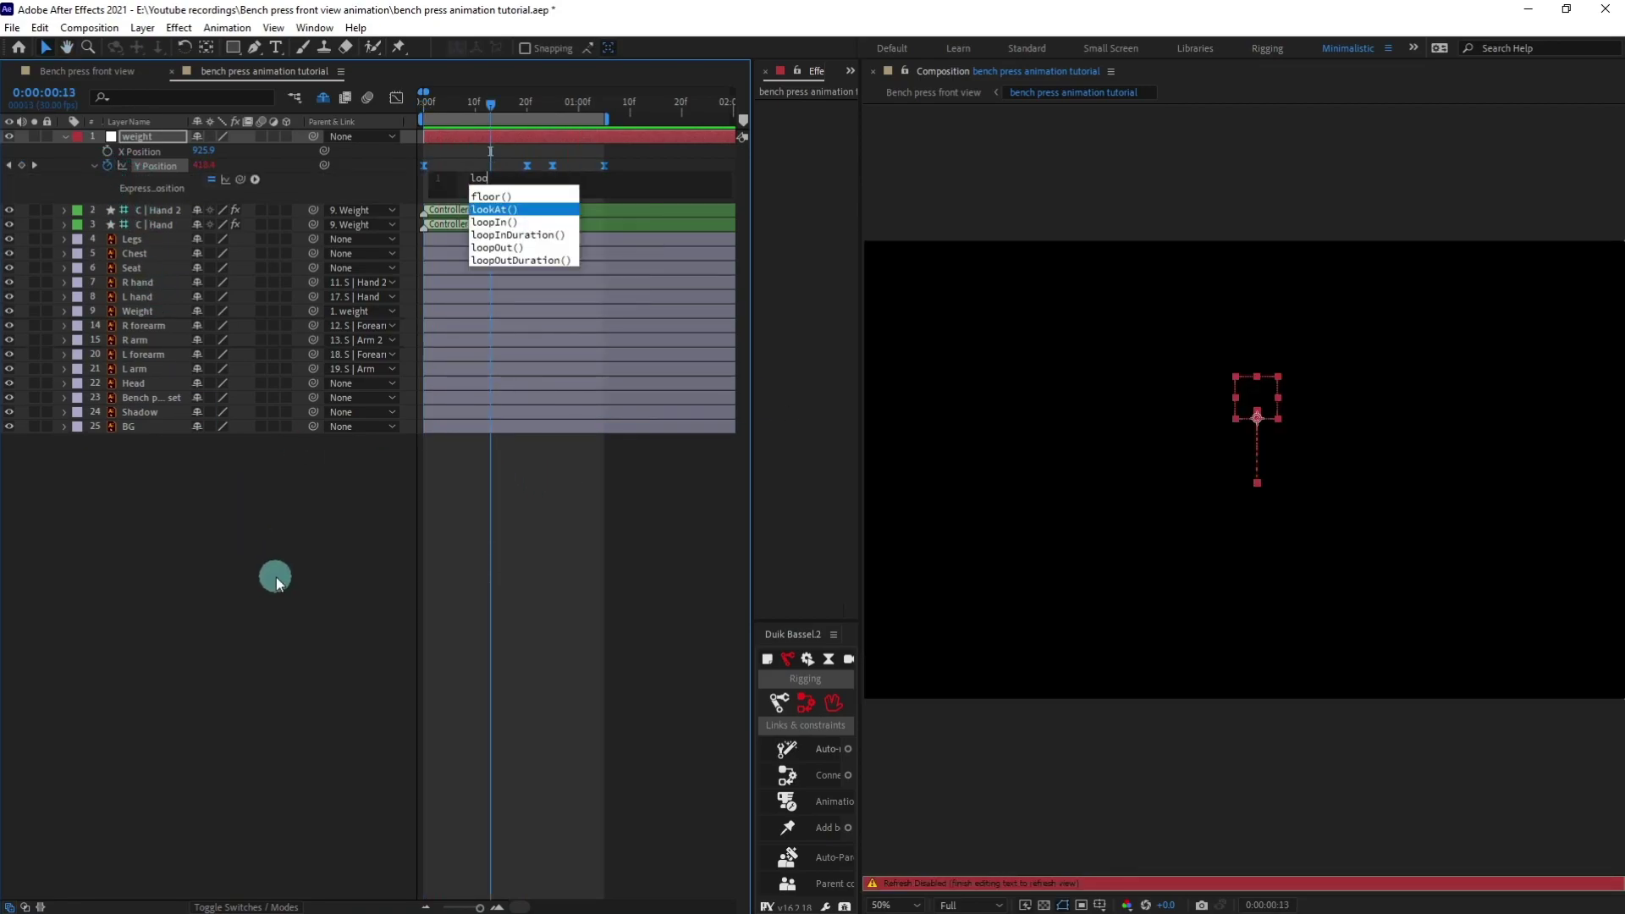
{"action": "key", "text": "Down"}
{"action": "key", "text": "Return"}
{"action": "type", "text": "+l"}
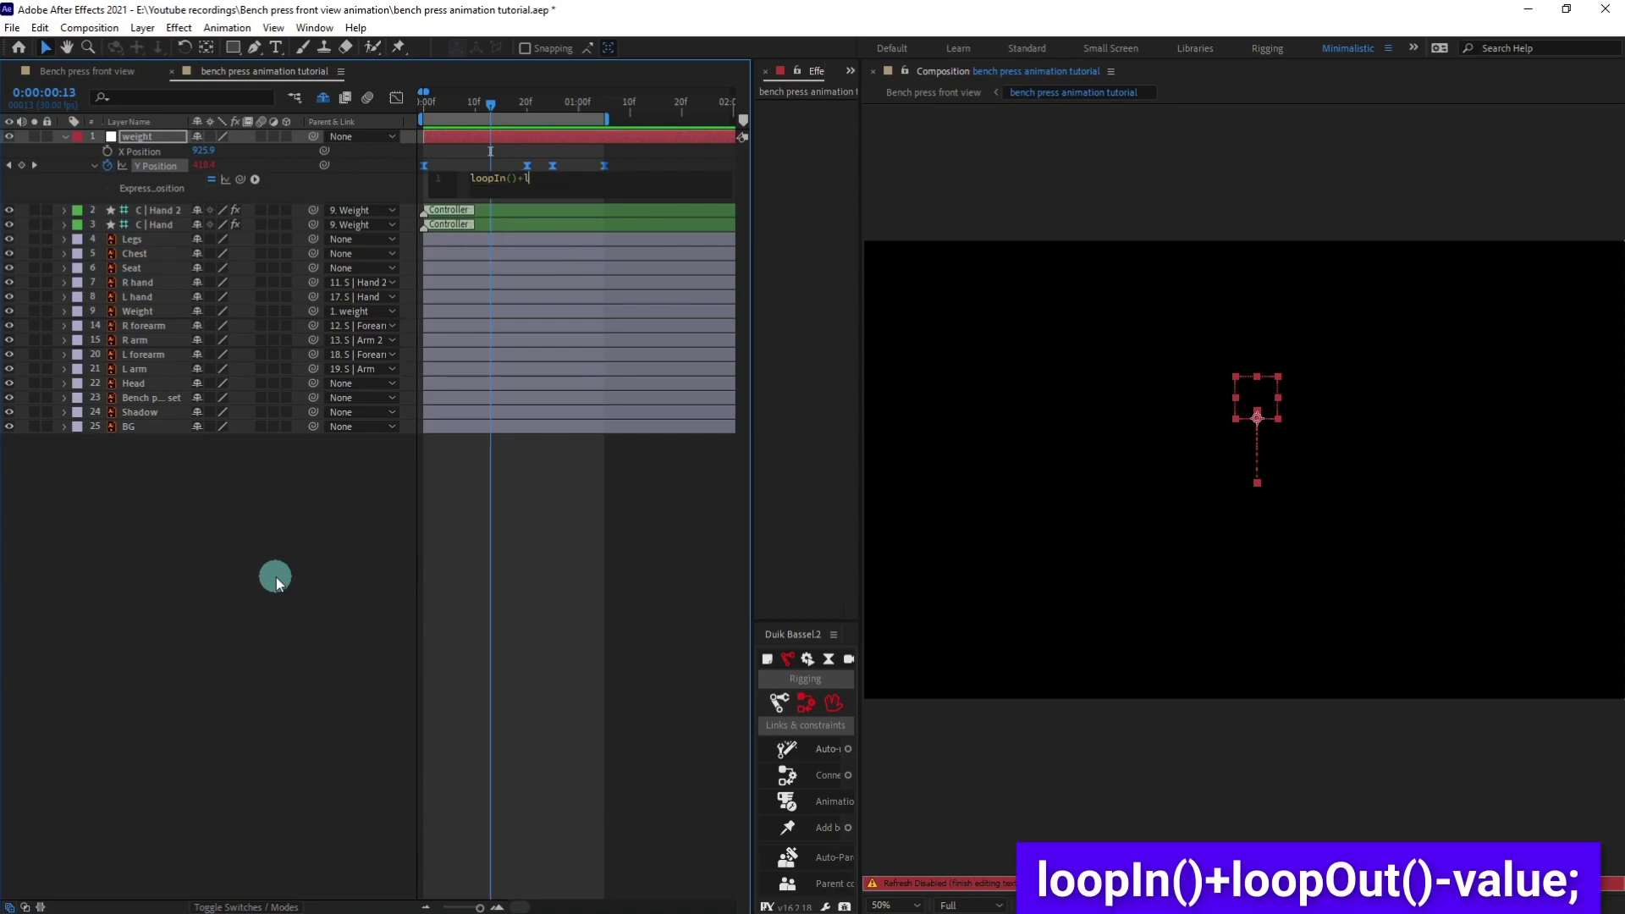
{"action": "type", "text": "oop"}
{"action": "key", "text": "Down"}
{"action": "key", "text": "Return"}
{"action": "type", "text": "value;"}
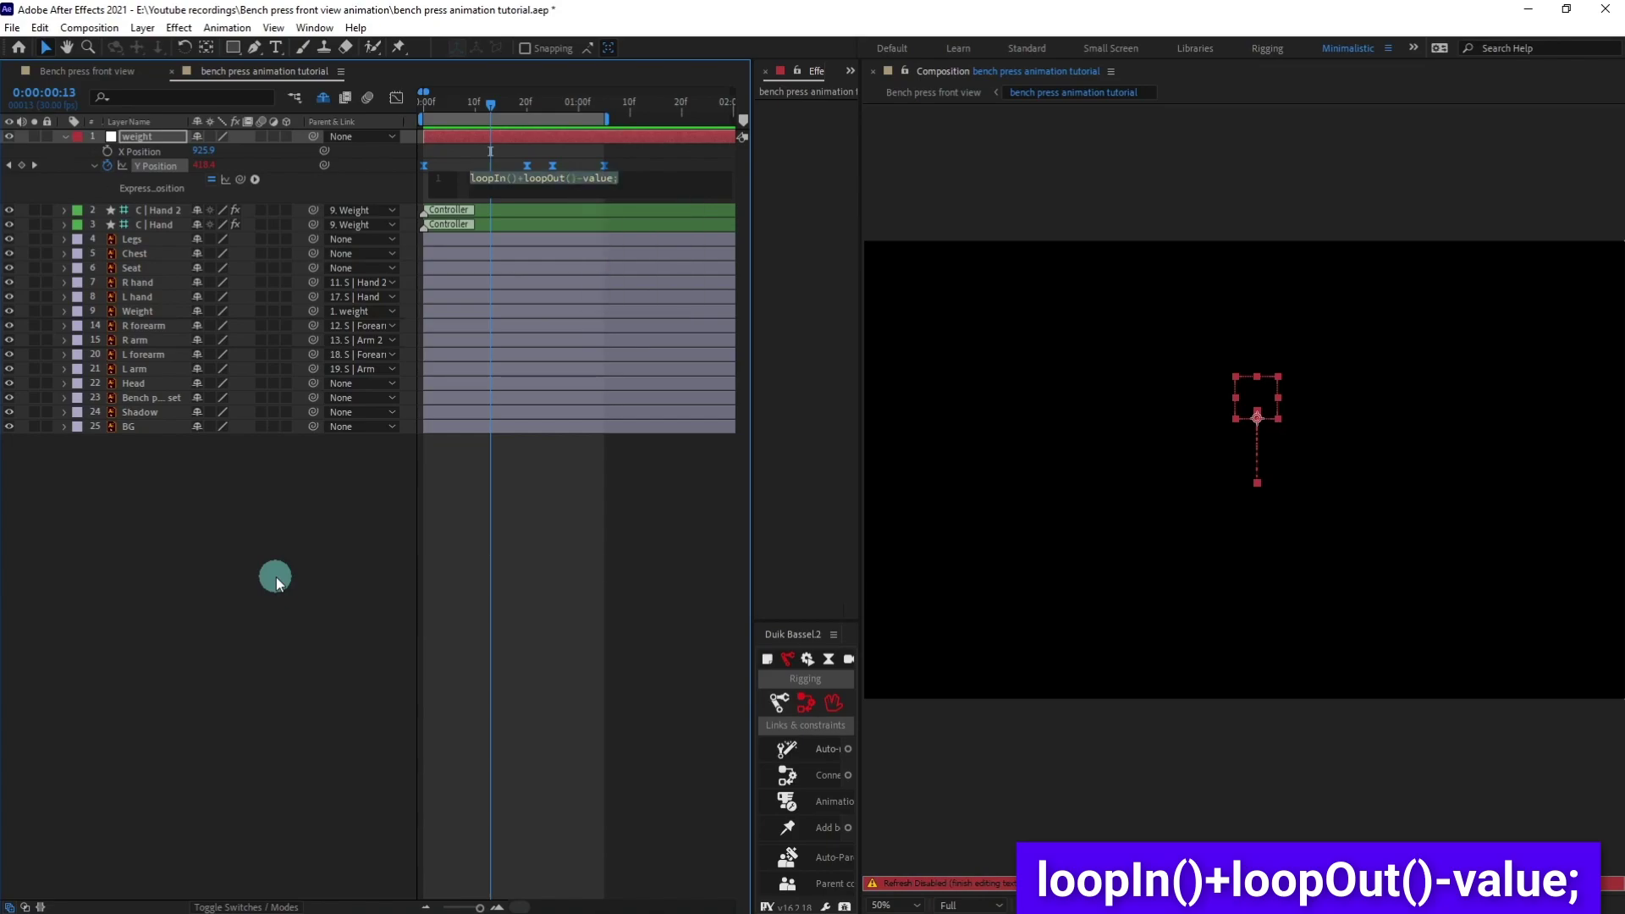
{"action": "left_click", "coordinate": [508, 616]}
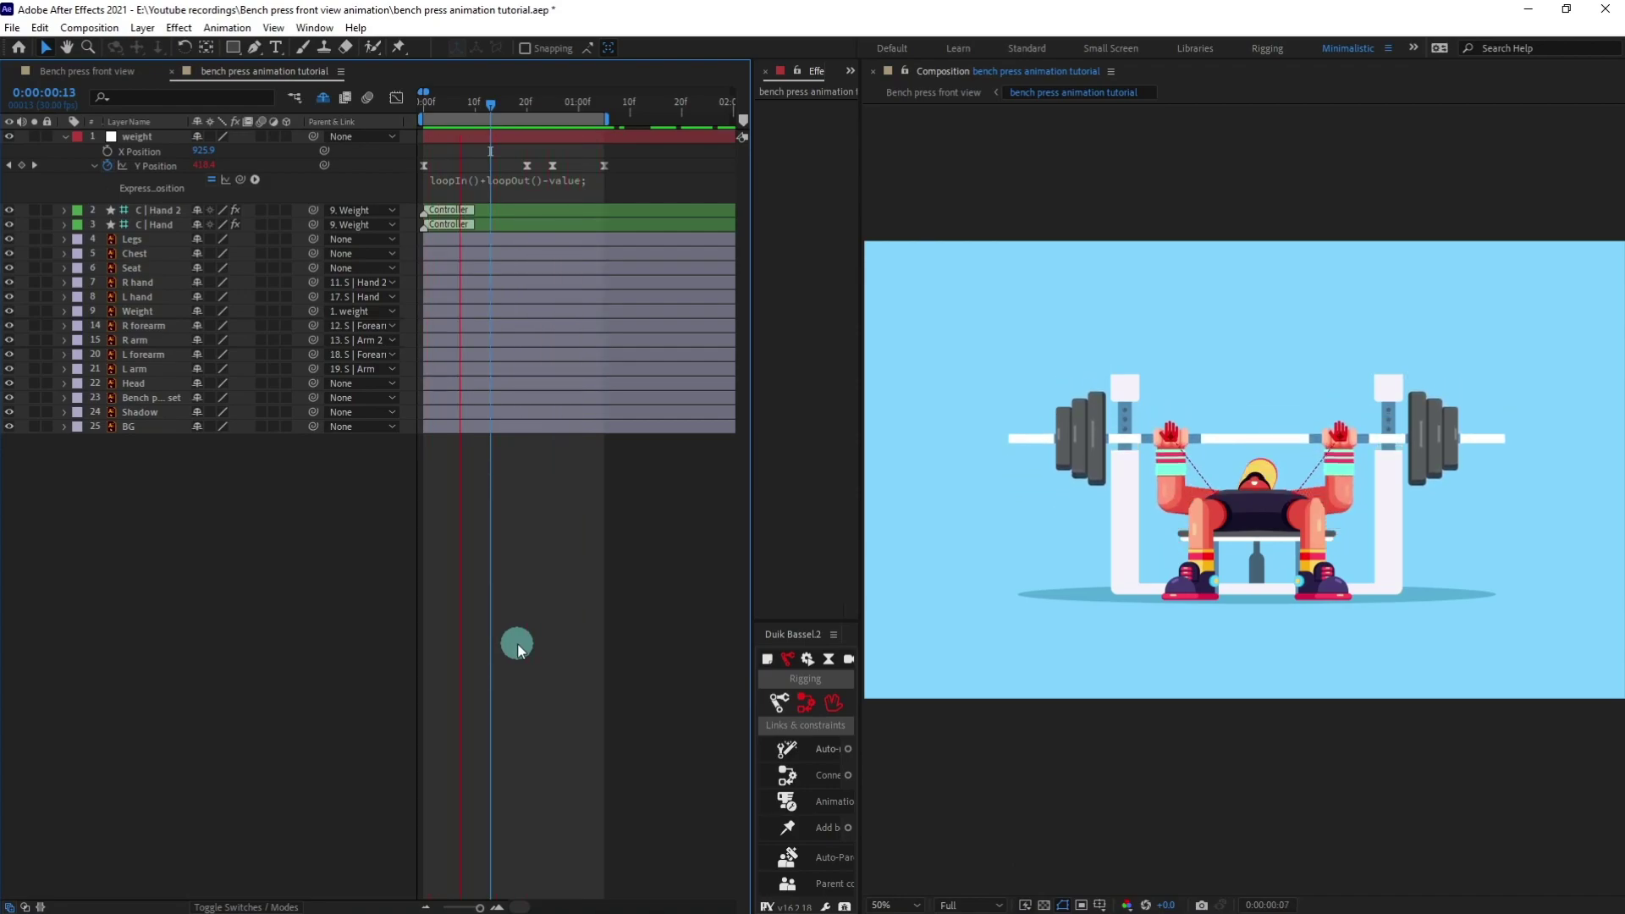
Separate the Chest layer's Position into X and Y dimensions and keyframe its Y Position at 0:00:00:00
{"action": "left_click_drag", "start_coordinate": [428, 109], "coordinate": [403, 109]}
{"action": "left_click", "coordinate": [136, 254]}
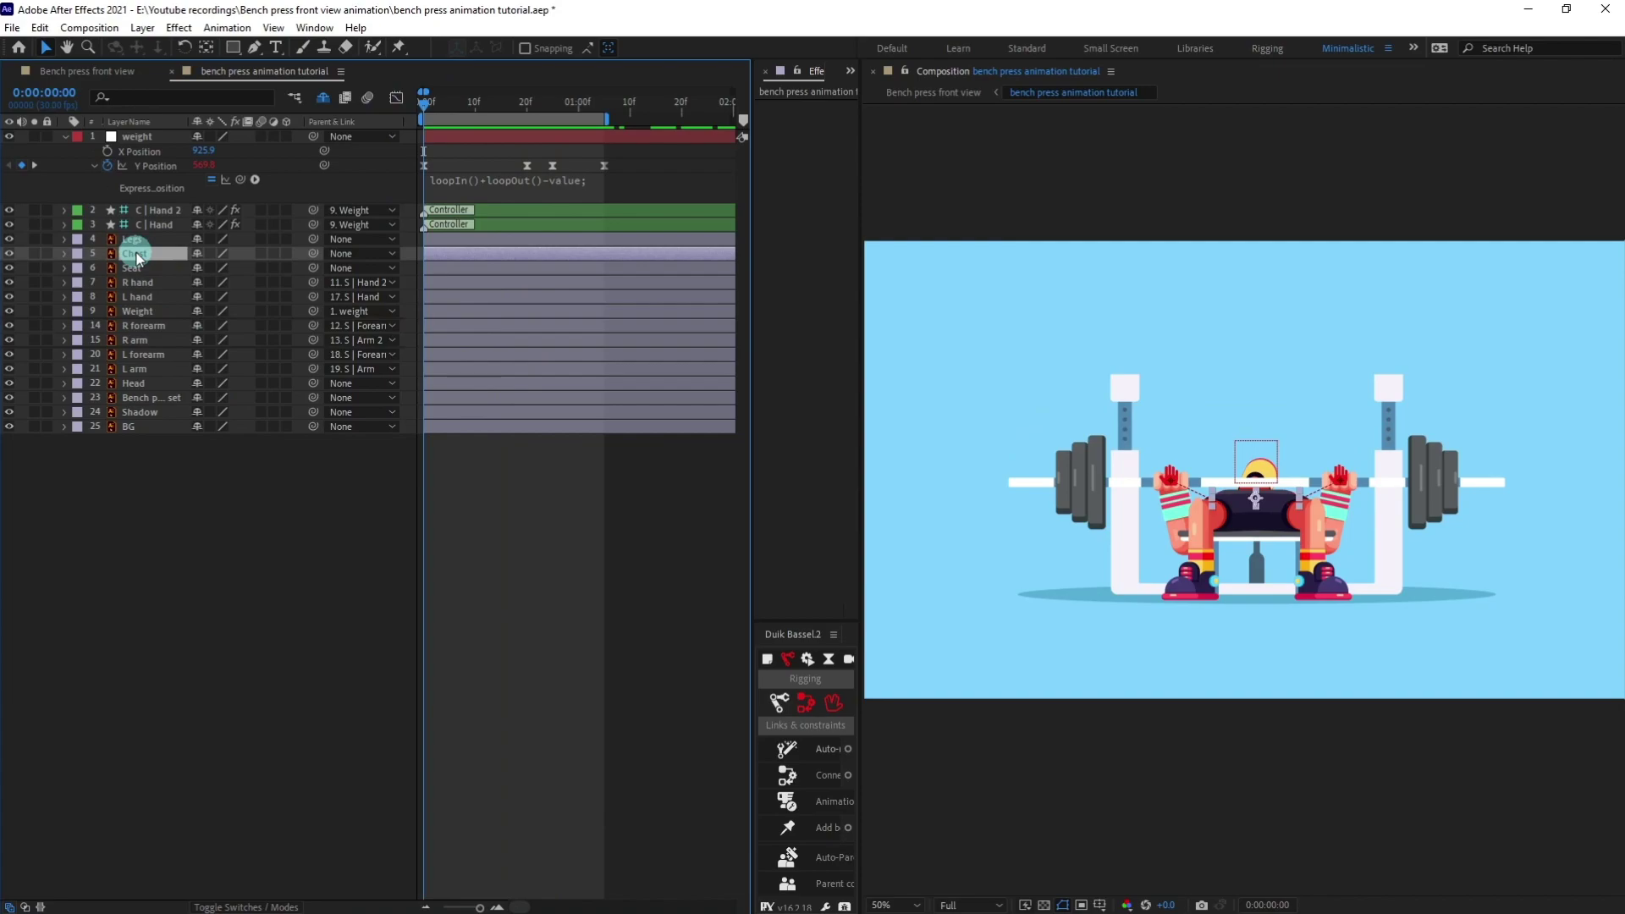
{"action": "key", "text": "period"}
{"action": "left_click", "coordinate": [637, 464]}
{"action": "key", "text": "p"}
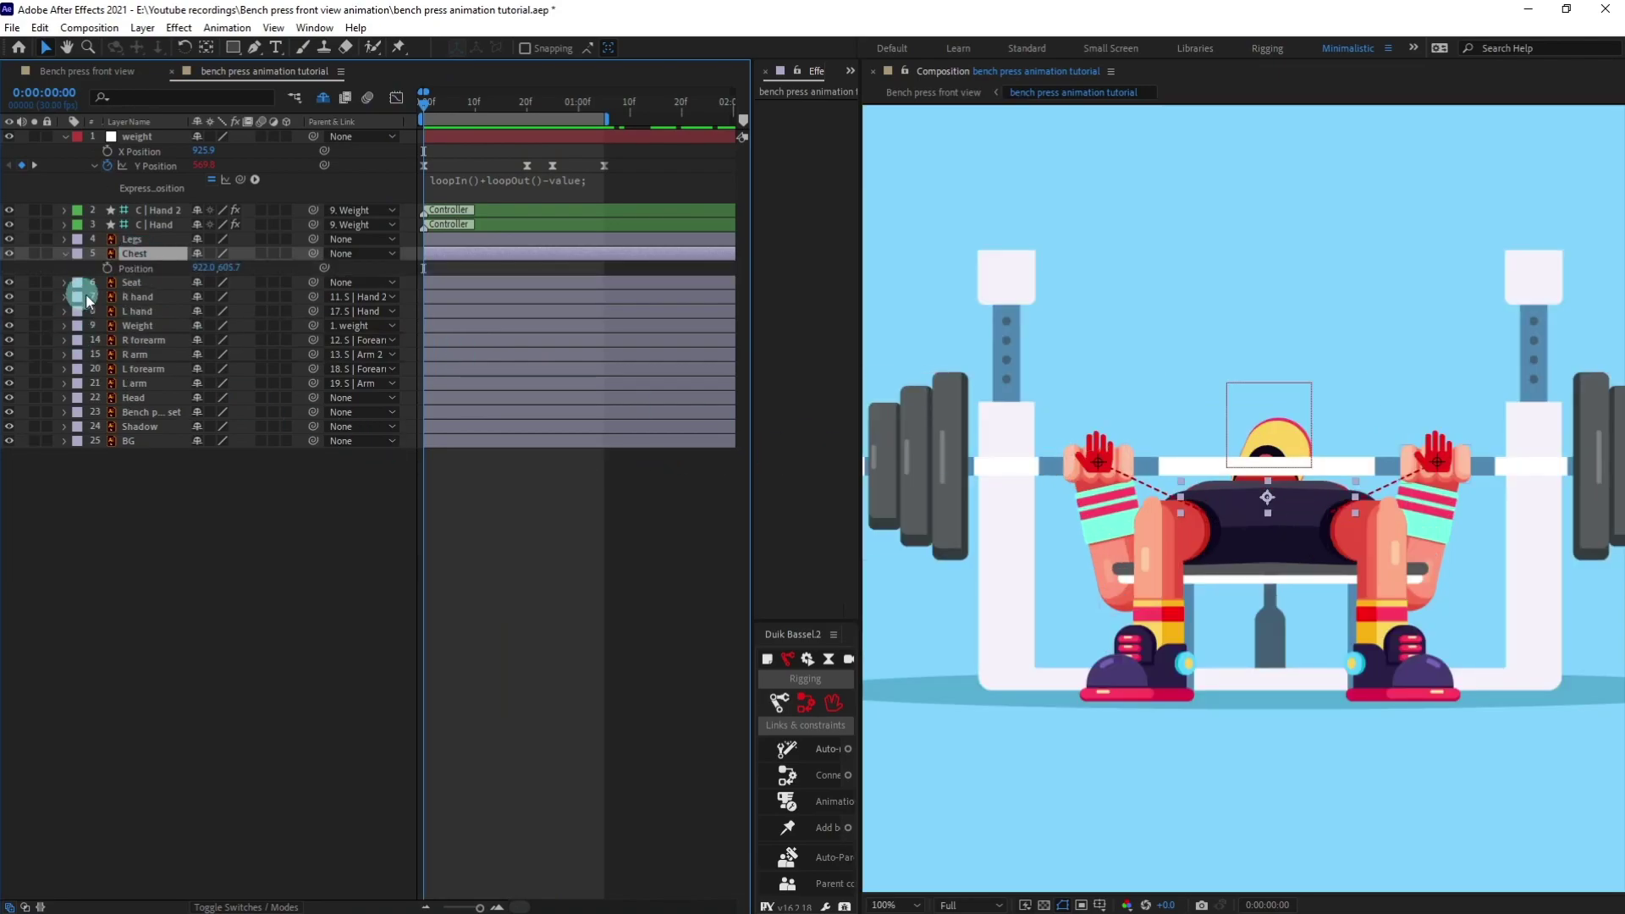
{"action": "right_click", "coordinate": [133, 270]}
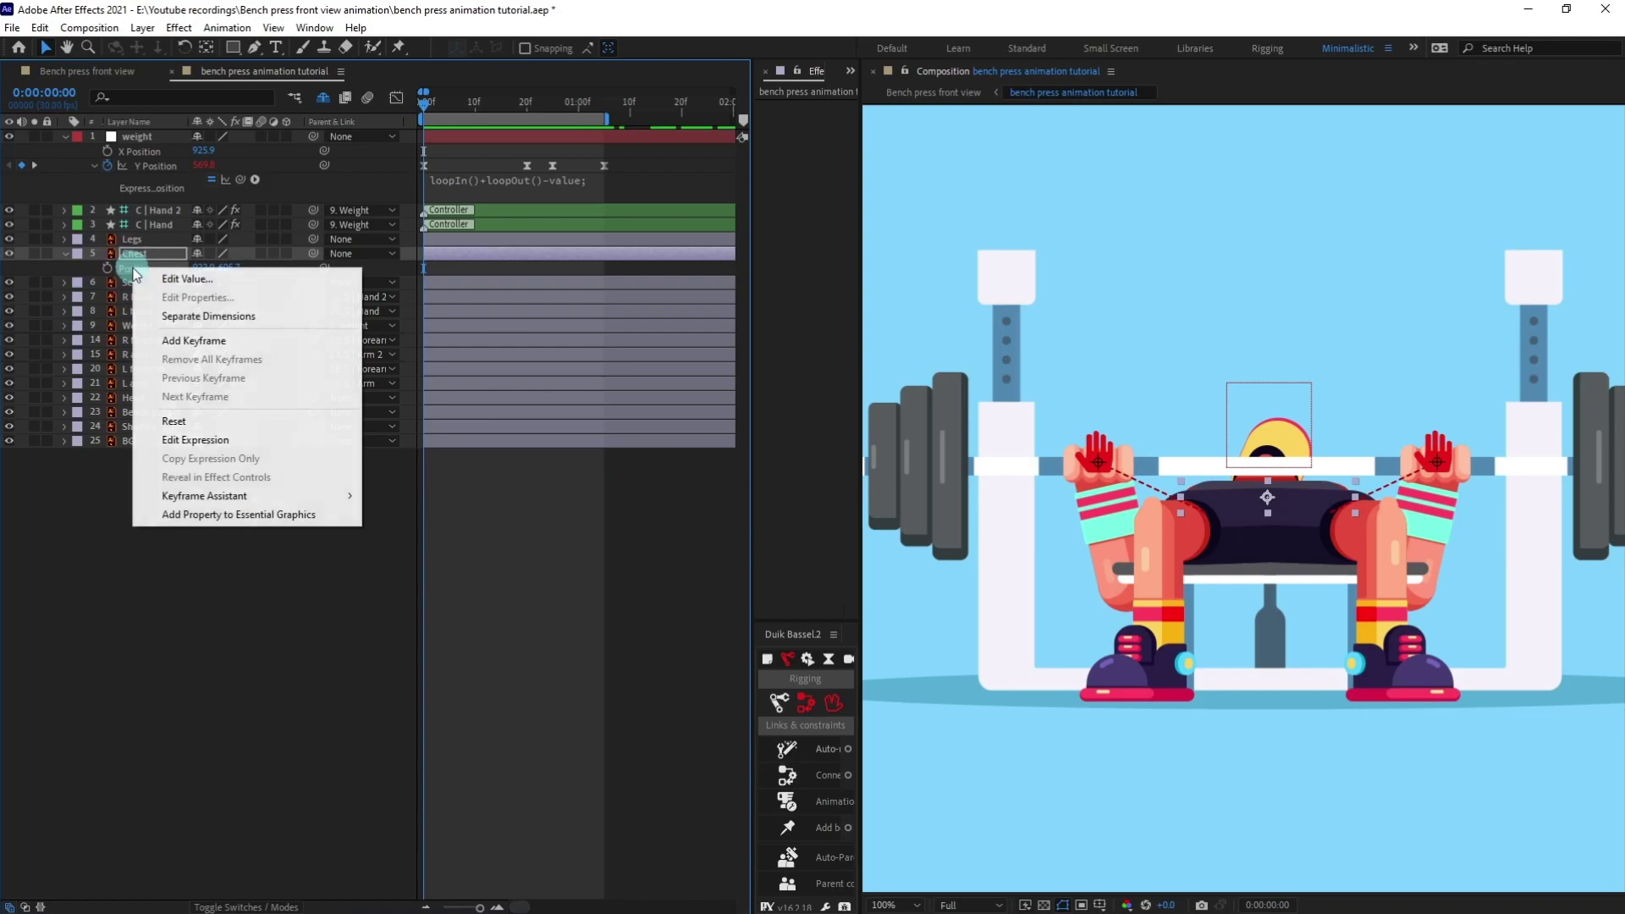
{"action": "left_click", "coordinate": [178, 317]}
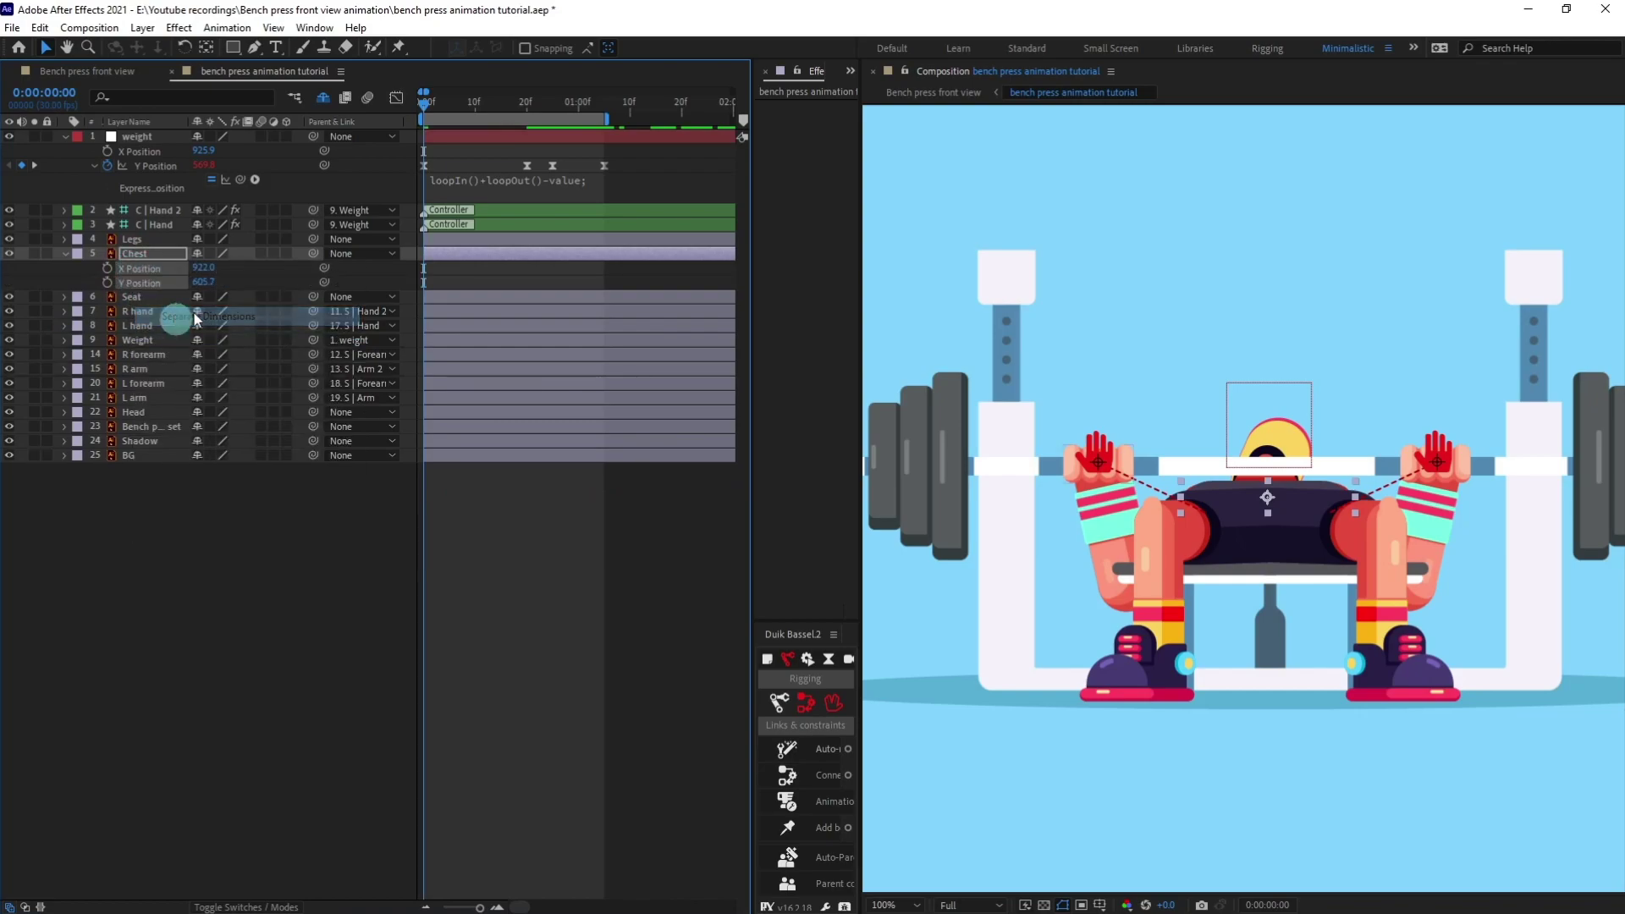
{"action": "left_click", "coordinate": [107, 283]}
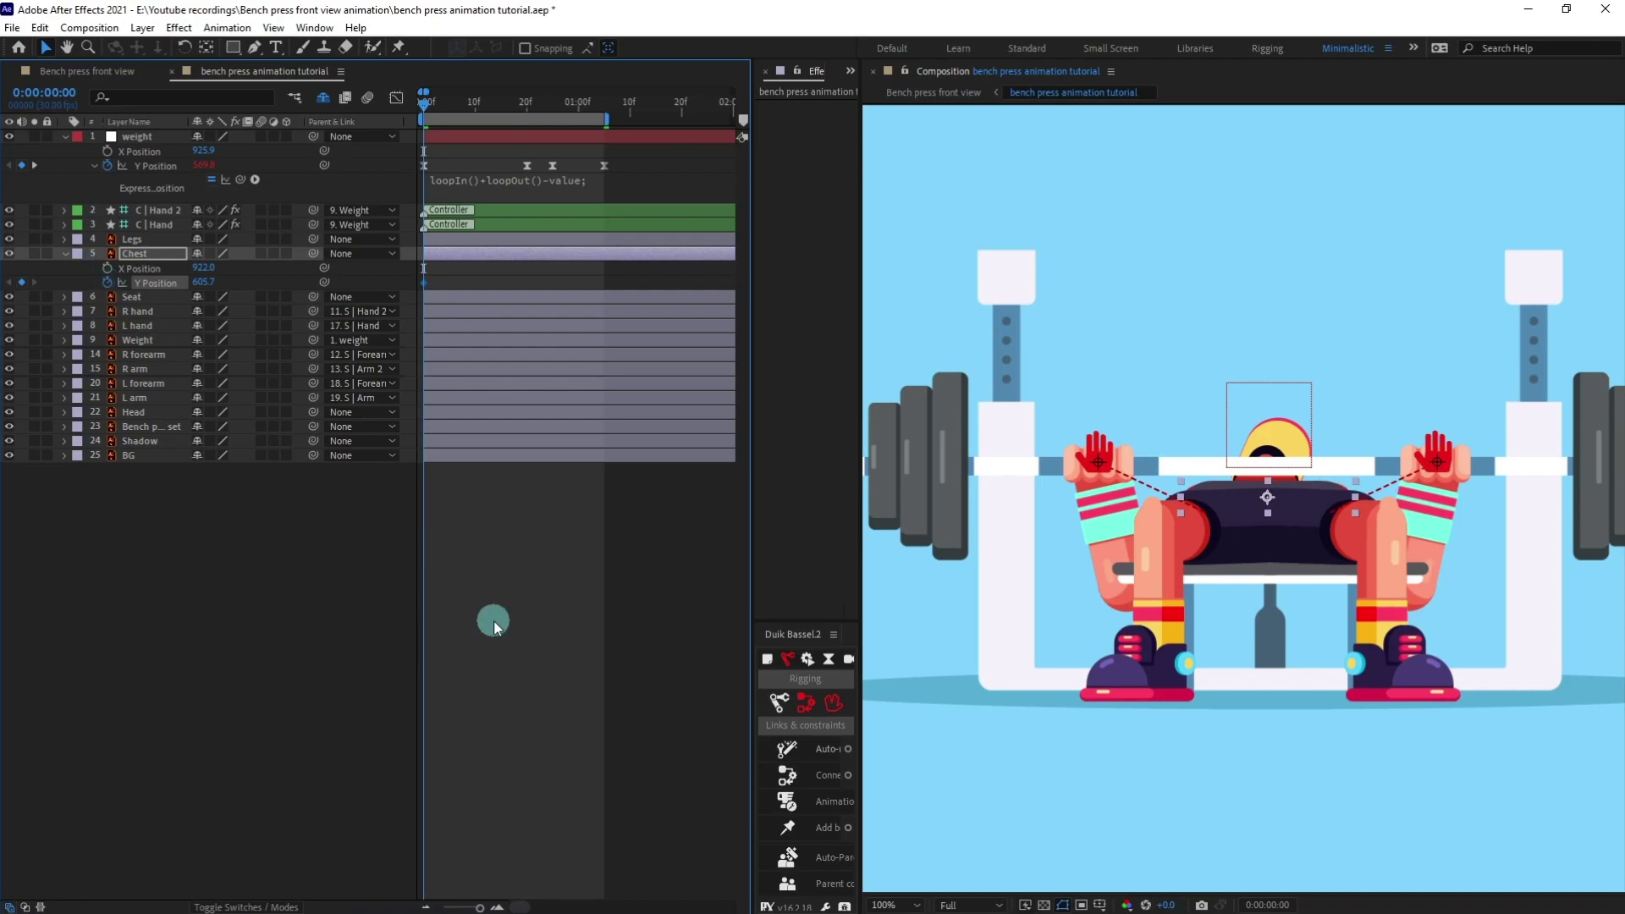
Add a Chest Y Position keyframe at frame 20 and raise the first keyframe to 595.7
{"action": "key", "text": "space"}
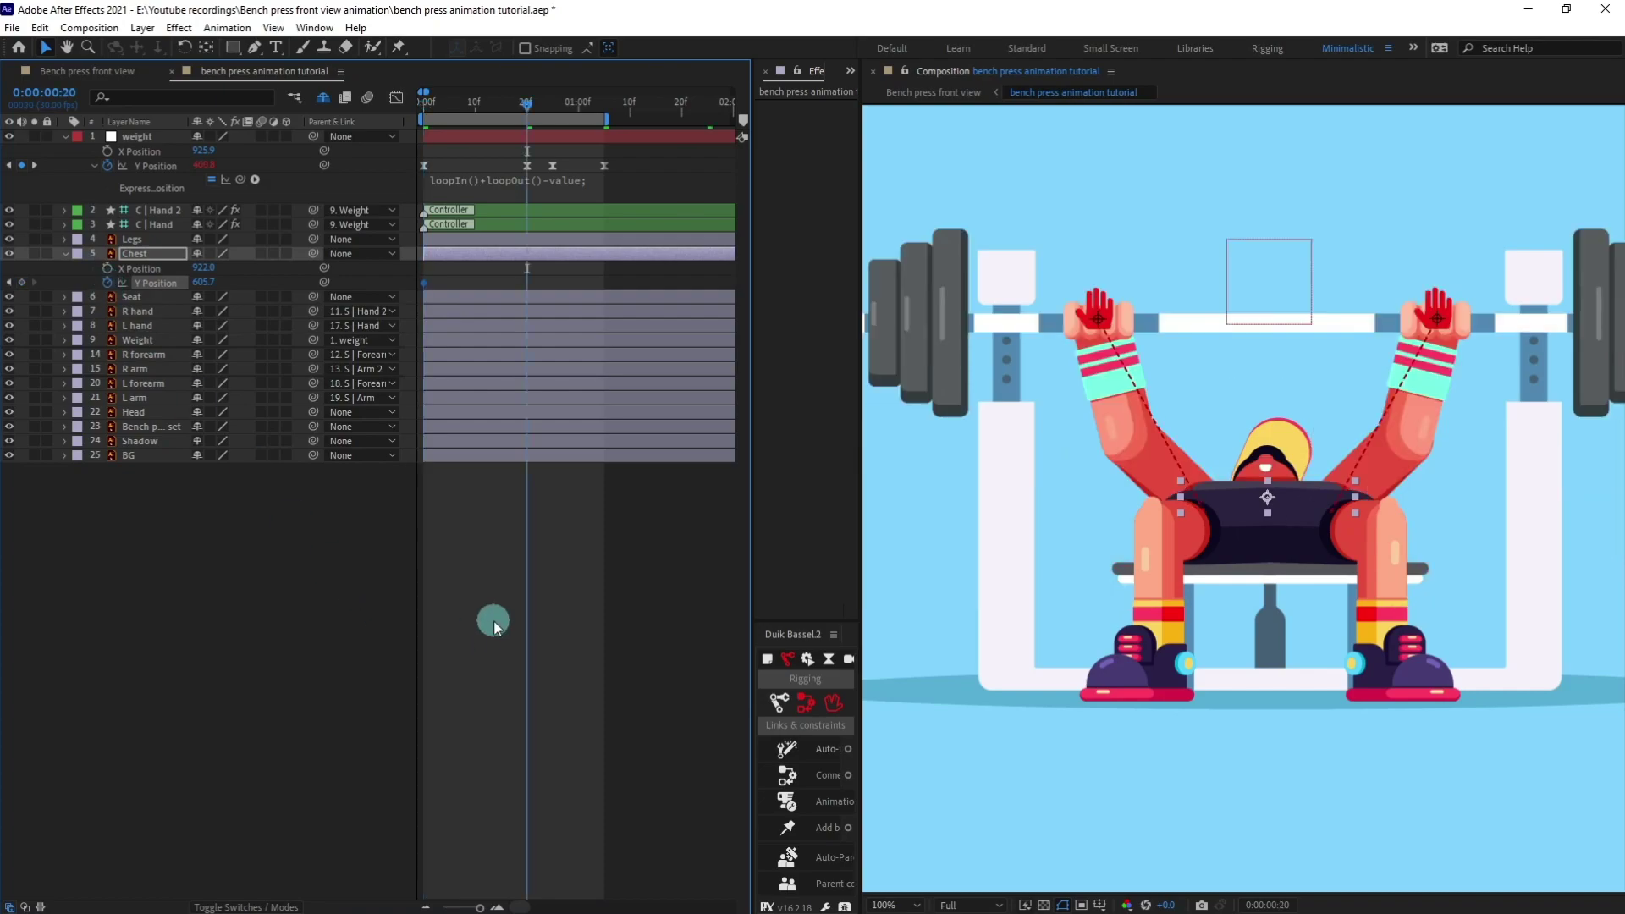
{"action": "left_click", "coordinate": [21, 283]}
{"action": "key", "text": "Home"}
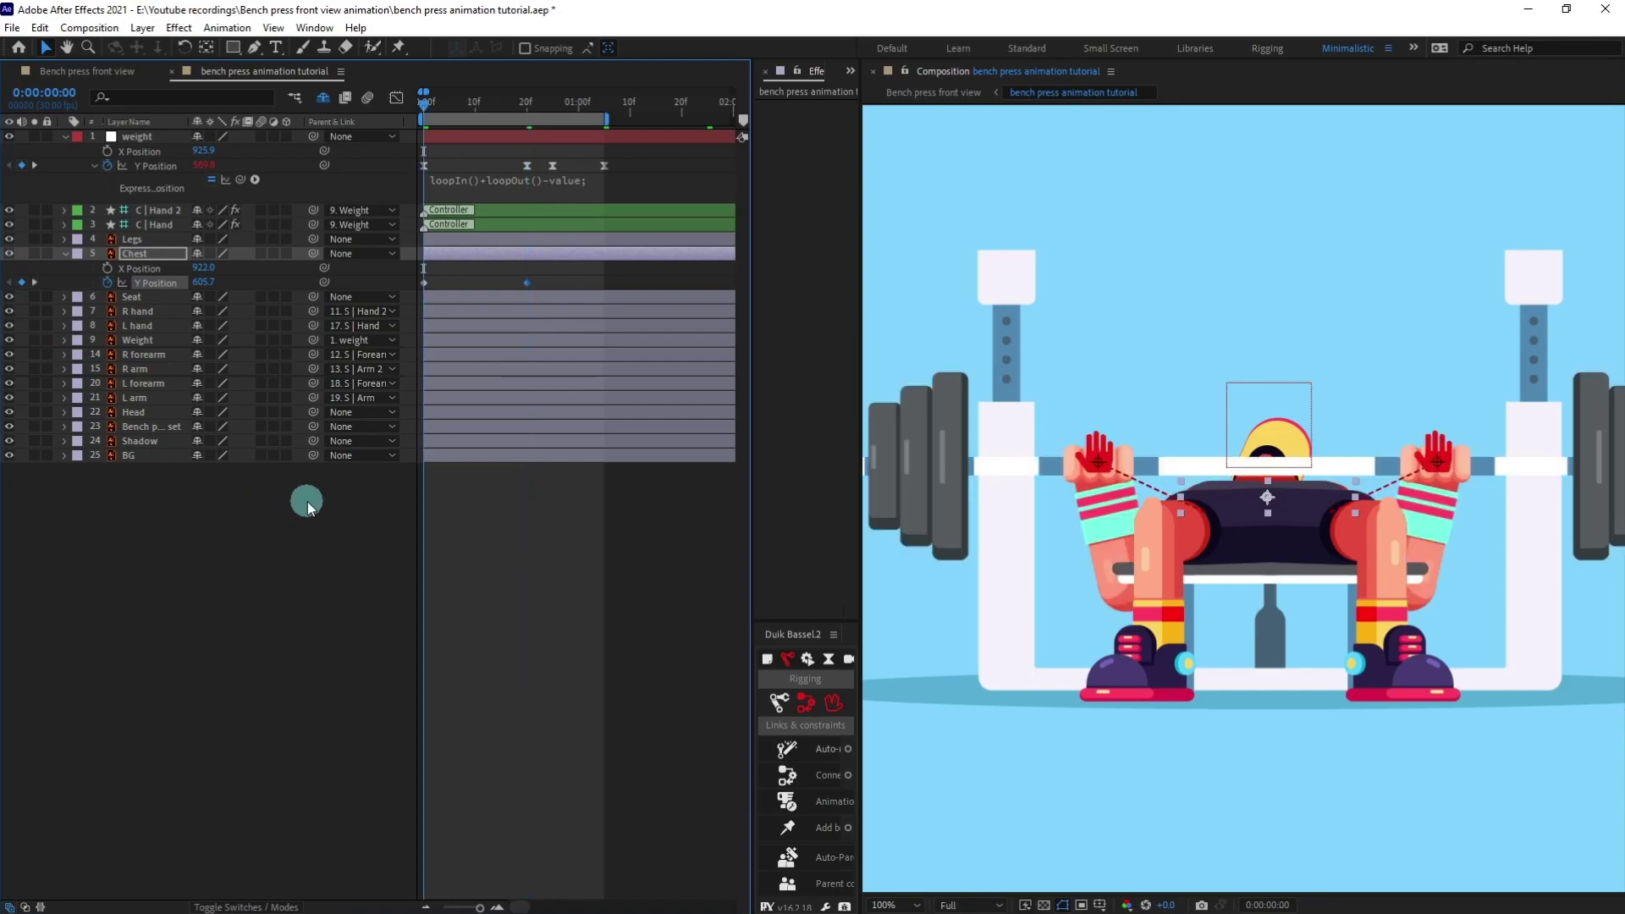
{"action": "key", "text": "Up"}
{"action": "key", "text": "Up"}
{"action": "key", "text": "Up"}
{"action": "key", "text": "Up"}
{"action": "key", "text": "Up"}
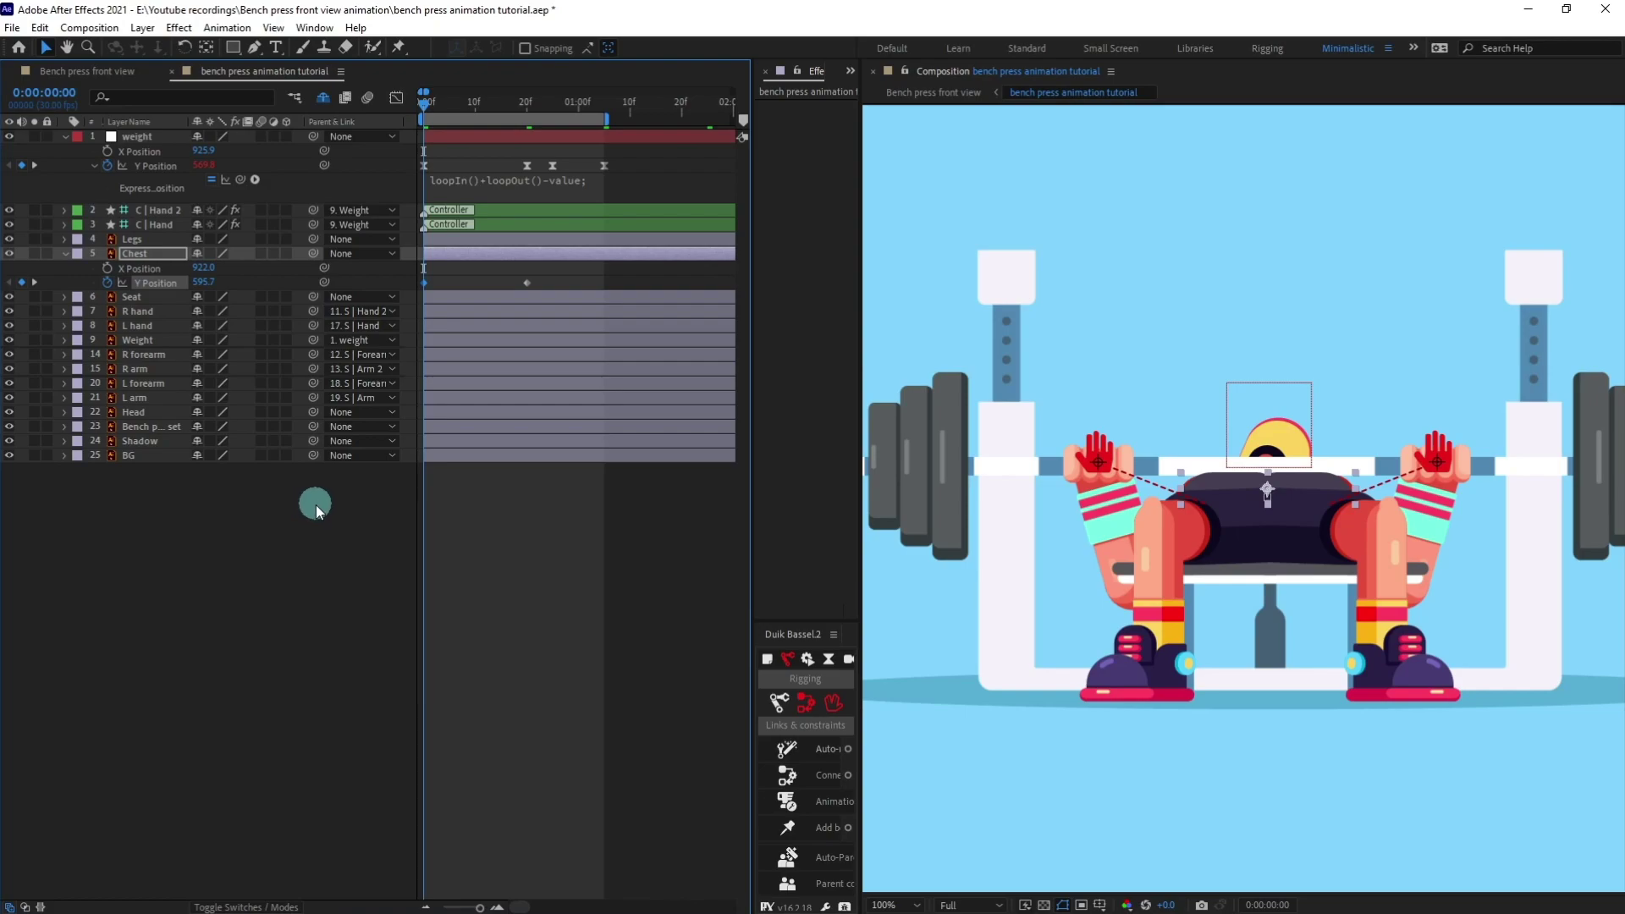
Set the Chest's Y Position to 611.7 at frame 20 and 608.7 at frame 25
{"action": "key", "text": "k"}
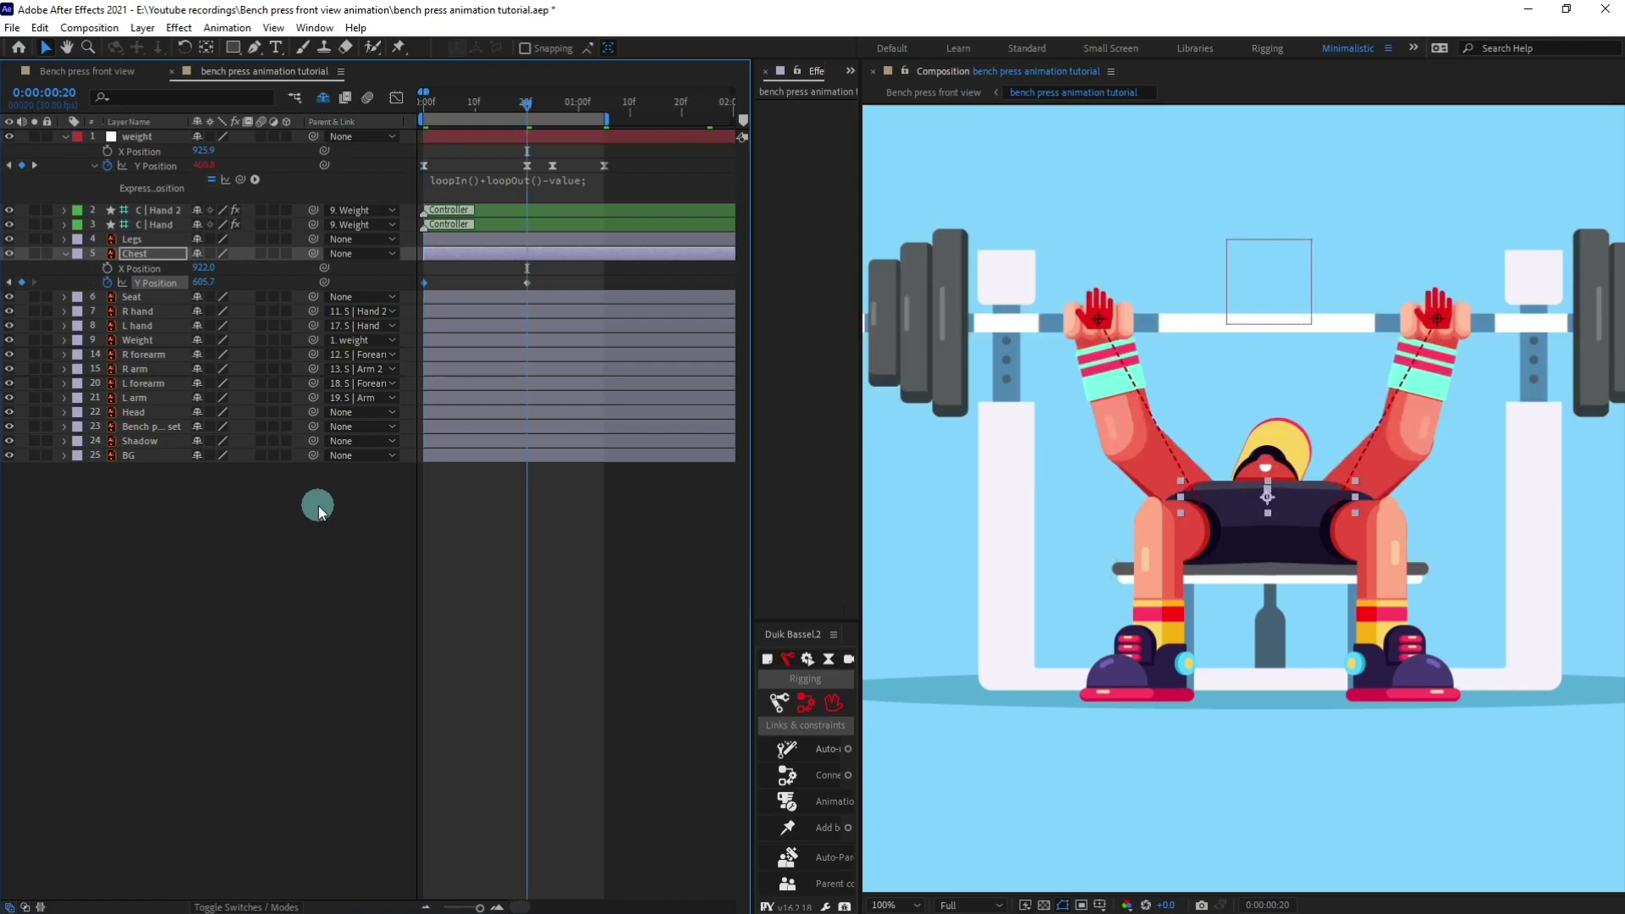
{"action": "key", "text": "Down"}
{"action": "key", "text": "Down"}
{"action": "key", "text": "Down"}
{"action": "key", "text": "Down"}
{"action": "key", "text": "Down"}
{"action": "key", "text": "Down"}
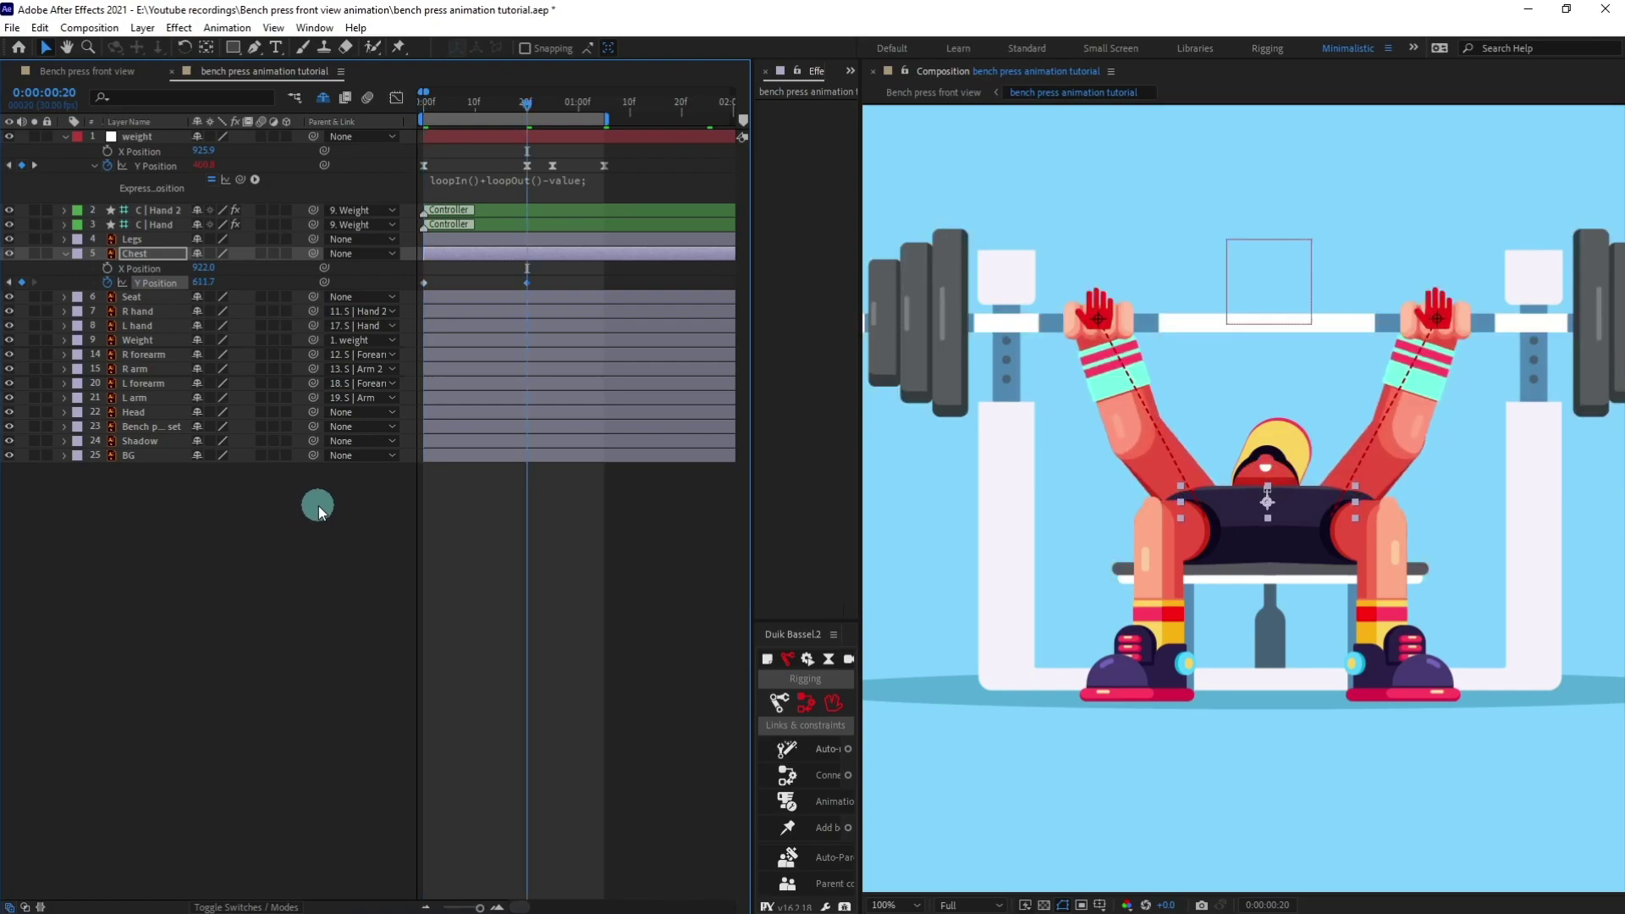
{"action": "key", "text": "k"}
{"action": "key", "text": "Up"}
{"action": "key", "text": "Up"}
{"action": "key", "text": "Up"}
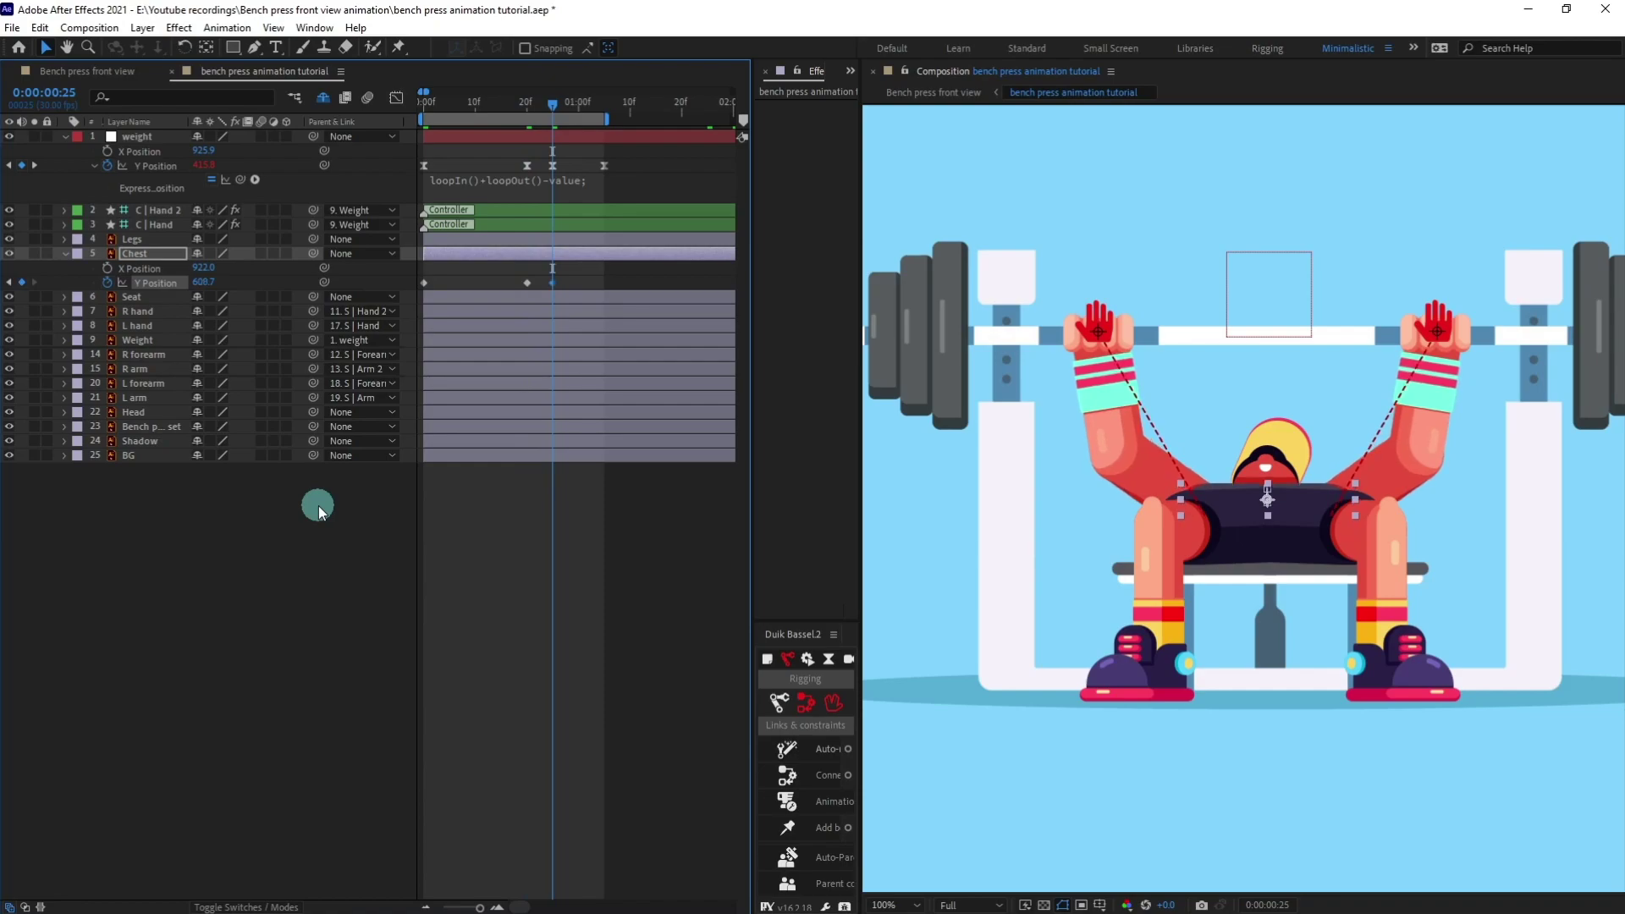
Copy the Chest's first Y Position keyframe to 0:00:01:05 and apply Easy Ease to all its Y Position keyframes
{"action": "key", "text": "k"}
{"action": "left_click_drag", "start_coordinate": [454, 280], "coordinate": [418, 291]}
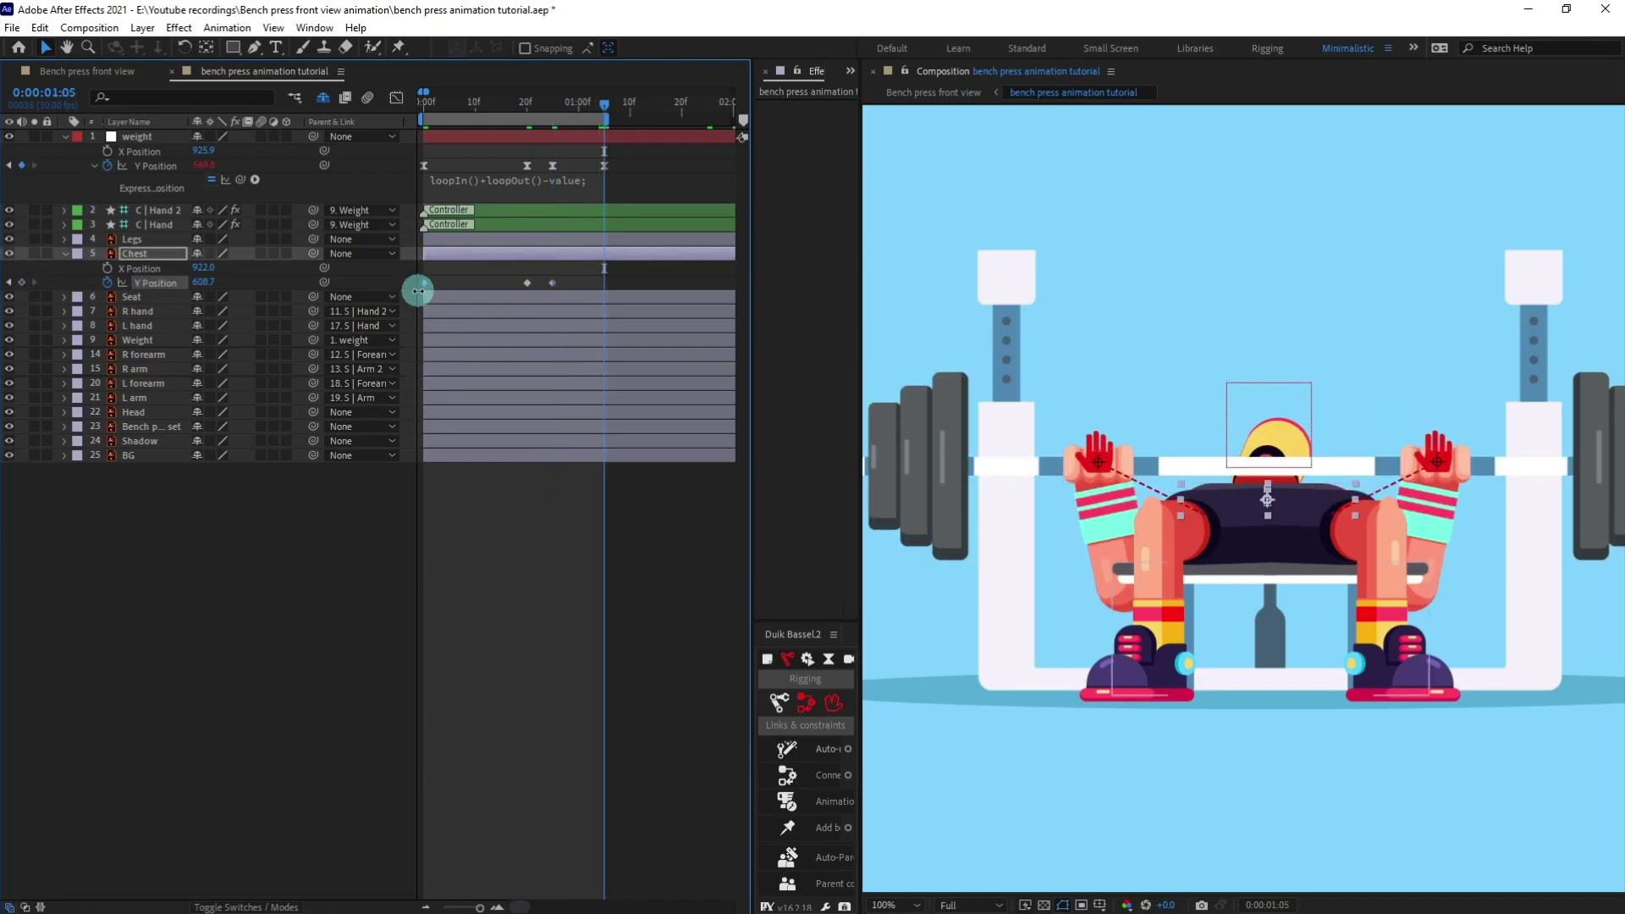
{"action": "key", "text": "ctrl+c"}
{"action": "key", "text": "ctrl+v"}
{"action": "left_click_drag", "start_coordinate": [626, 277], "coordinate": [403, 313]}
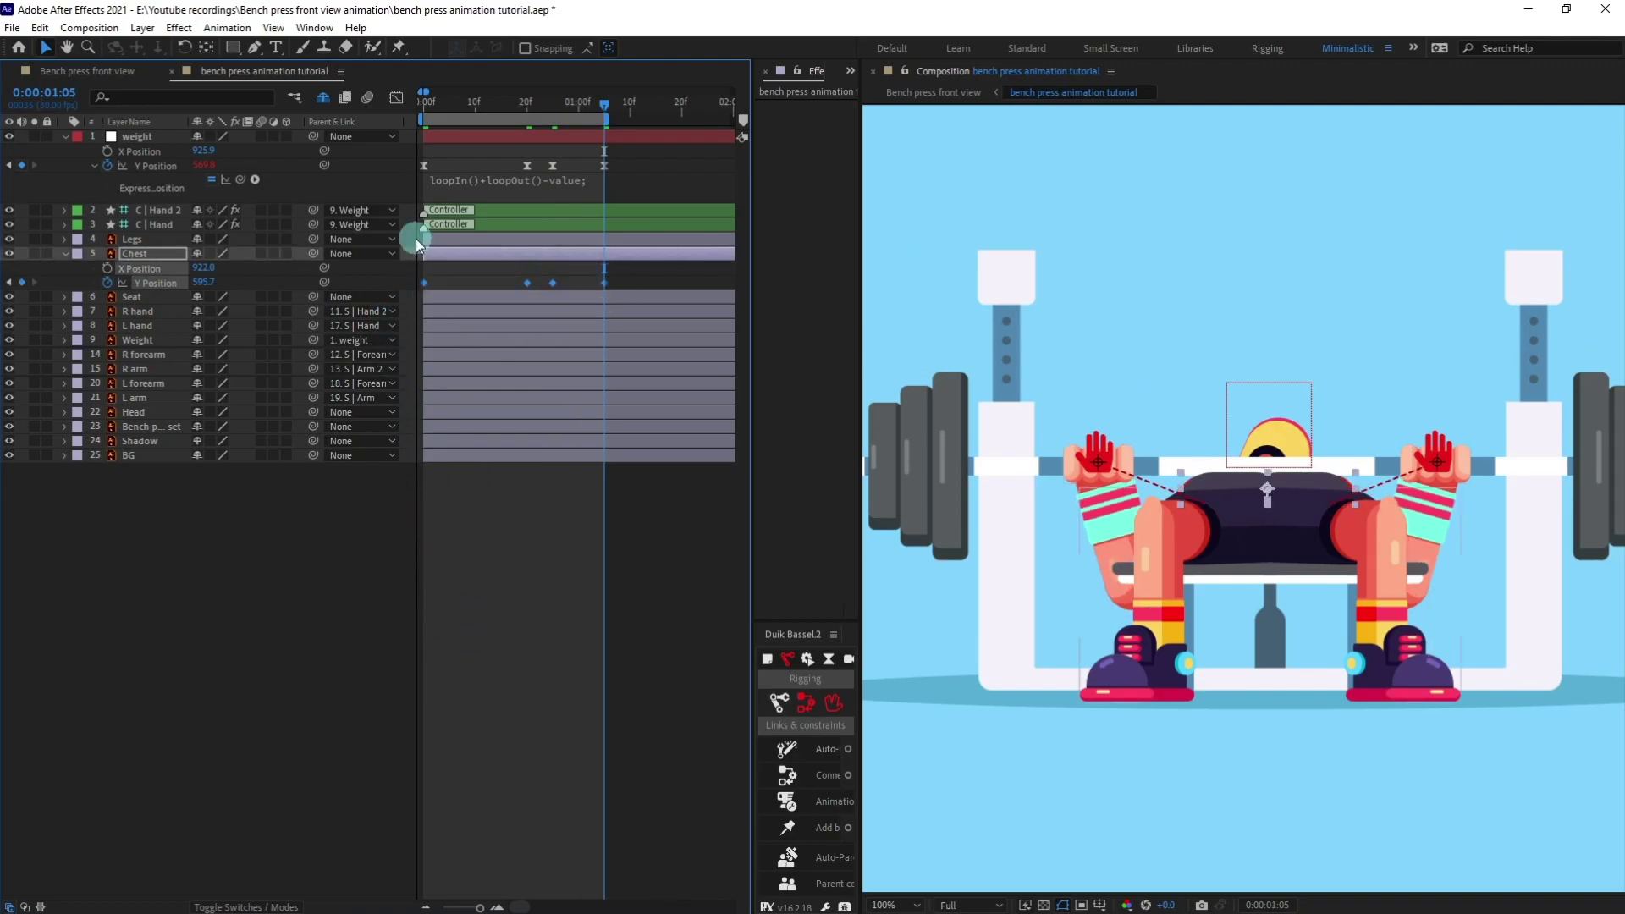
Copy the weight null's loopIn()+loopOut()-value; expression onto the Chest's Y Position and preview the animation from the start
{"action": "left_click", "coordinate": [490, 177]}
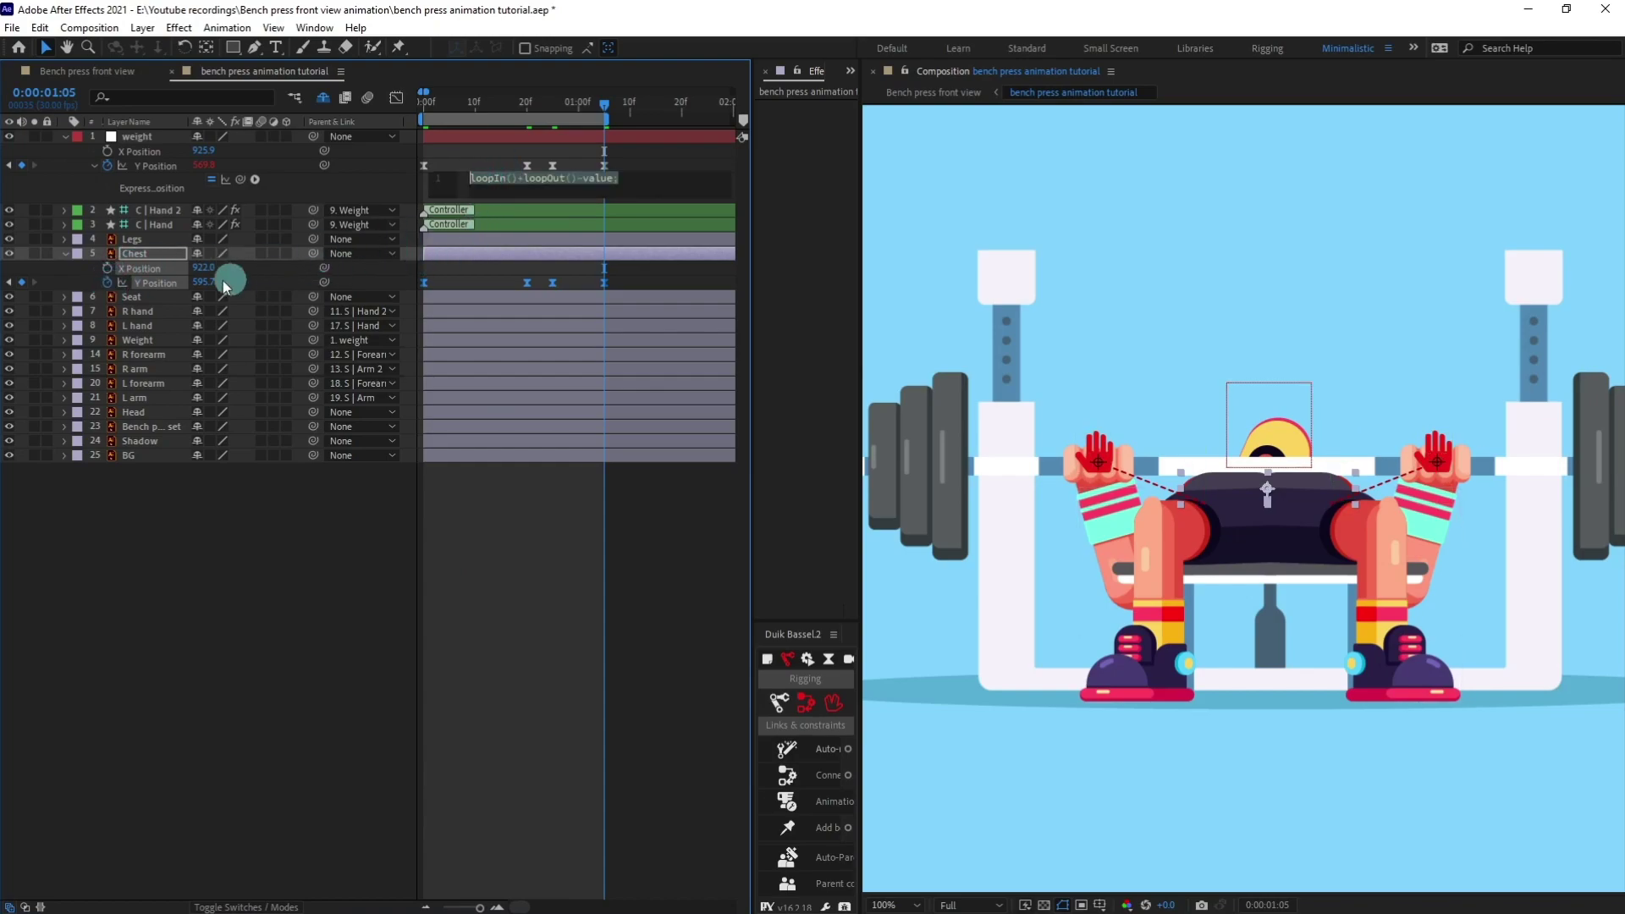
{"action": "key", "text": "ctrl+v"}
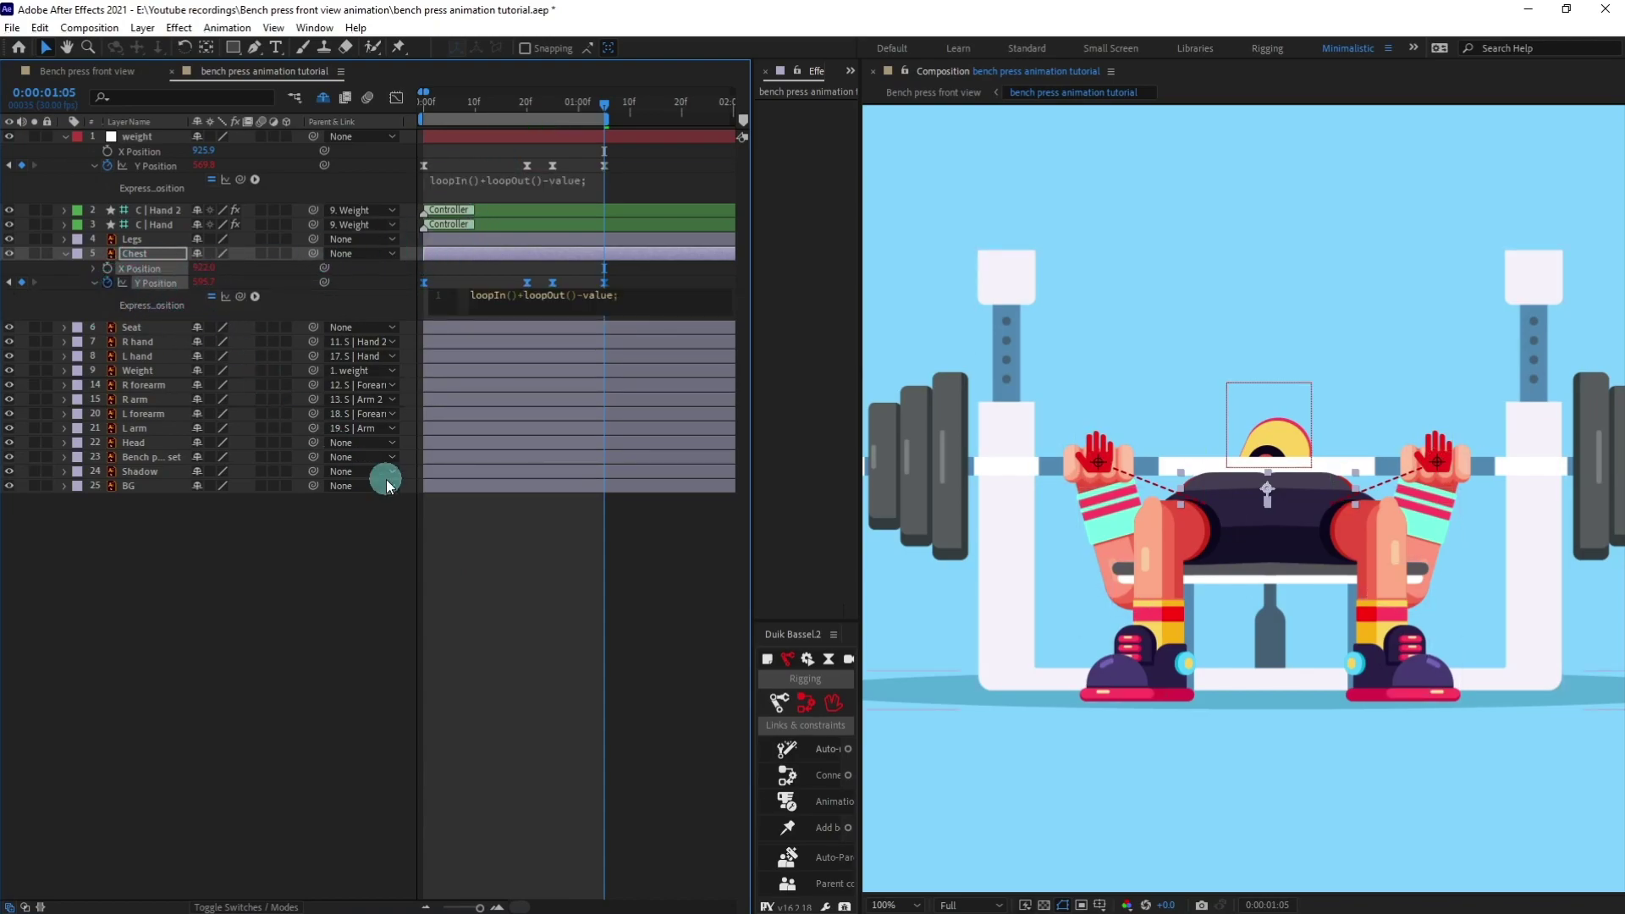
{"action": "left_click", "coordinate": [494, 543]}
{"action": "left_click", "coordinate": [420, 100]}
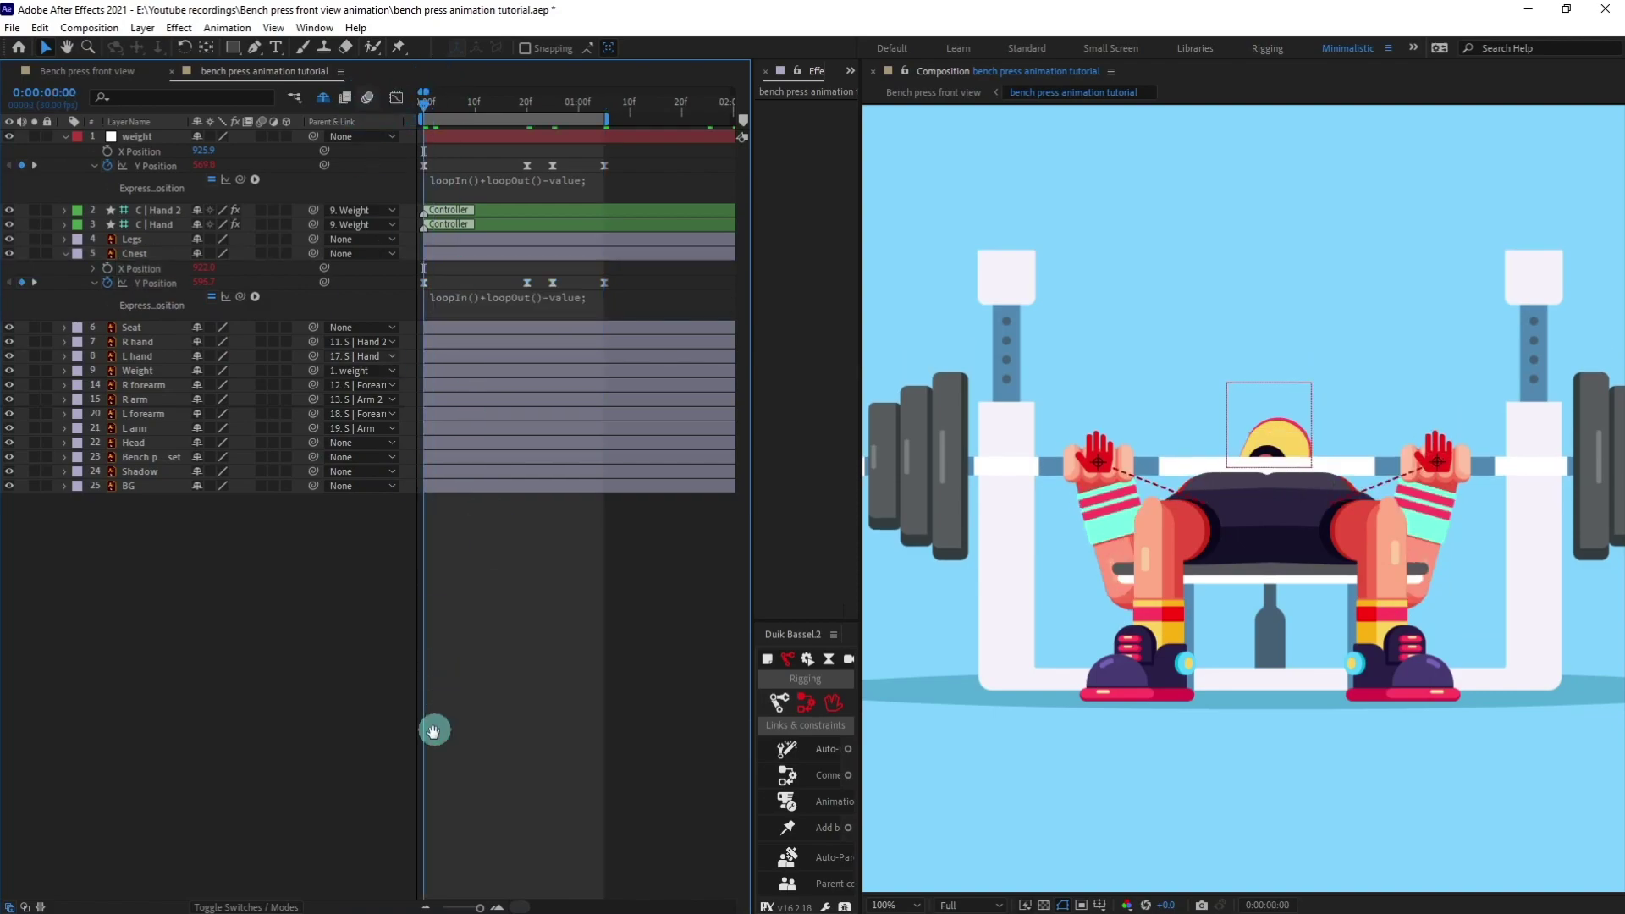
{"action": "key", "text": "space"}
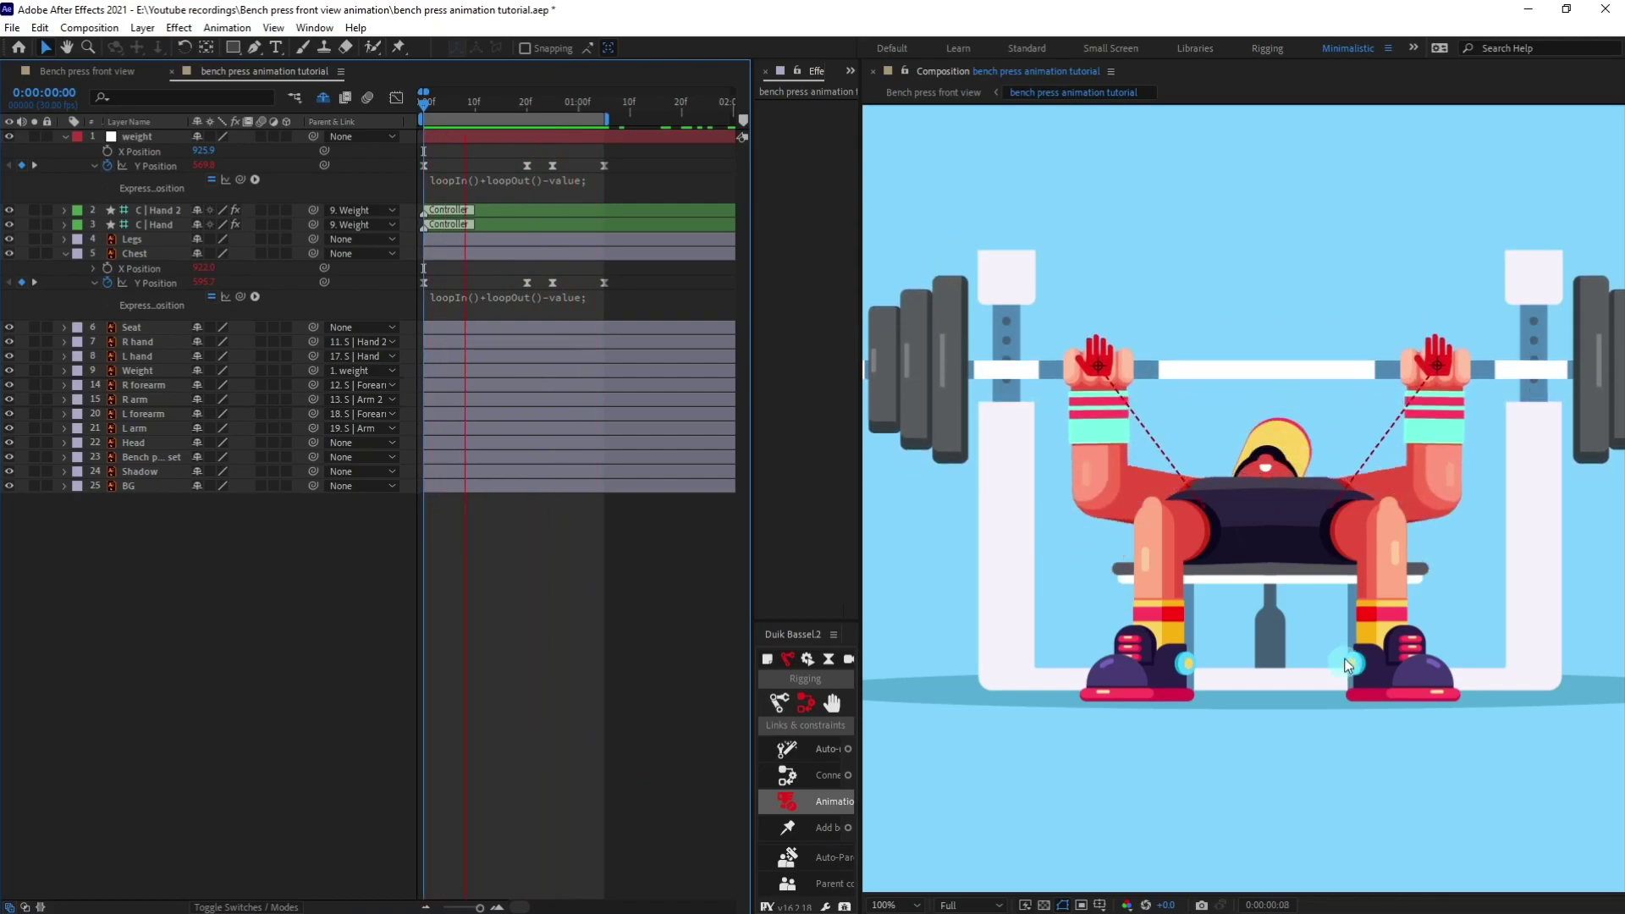
{"action": "left_click", "coordinate": [424, 102]}
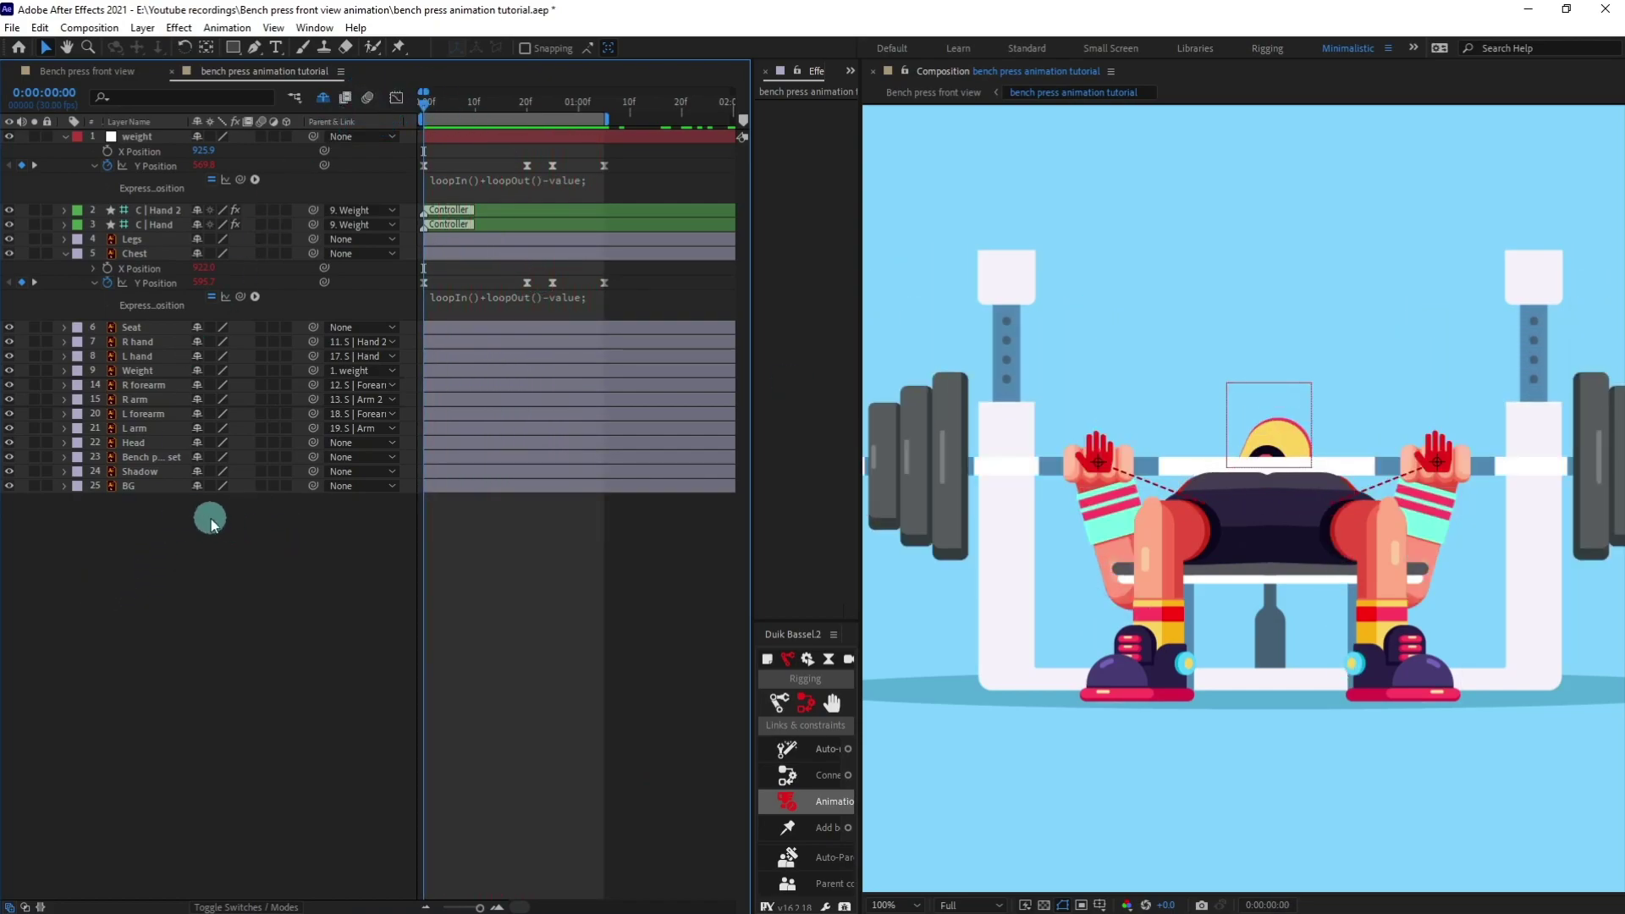
Separate the Head layer's Position into X and Y dimensions and keyframe its Y Position at 0:00:00:00
{"action": "left_click", "coordinate": [135, 444]}
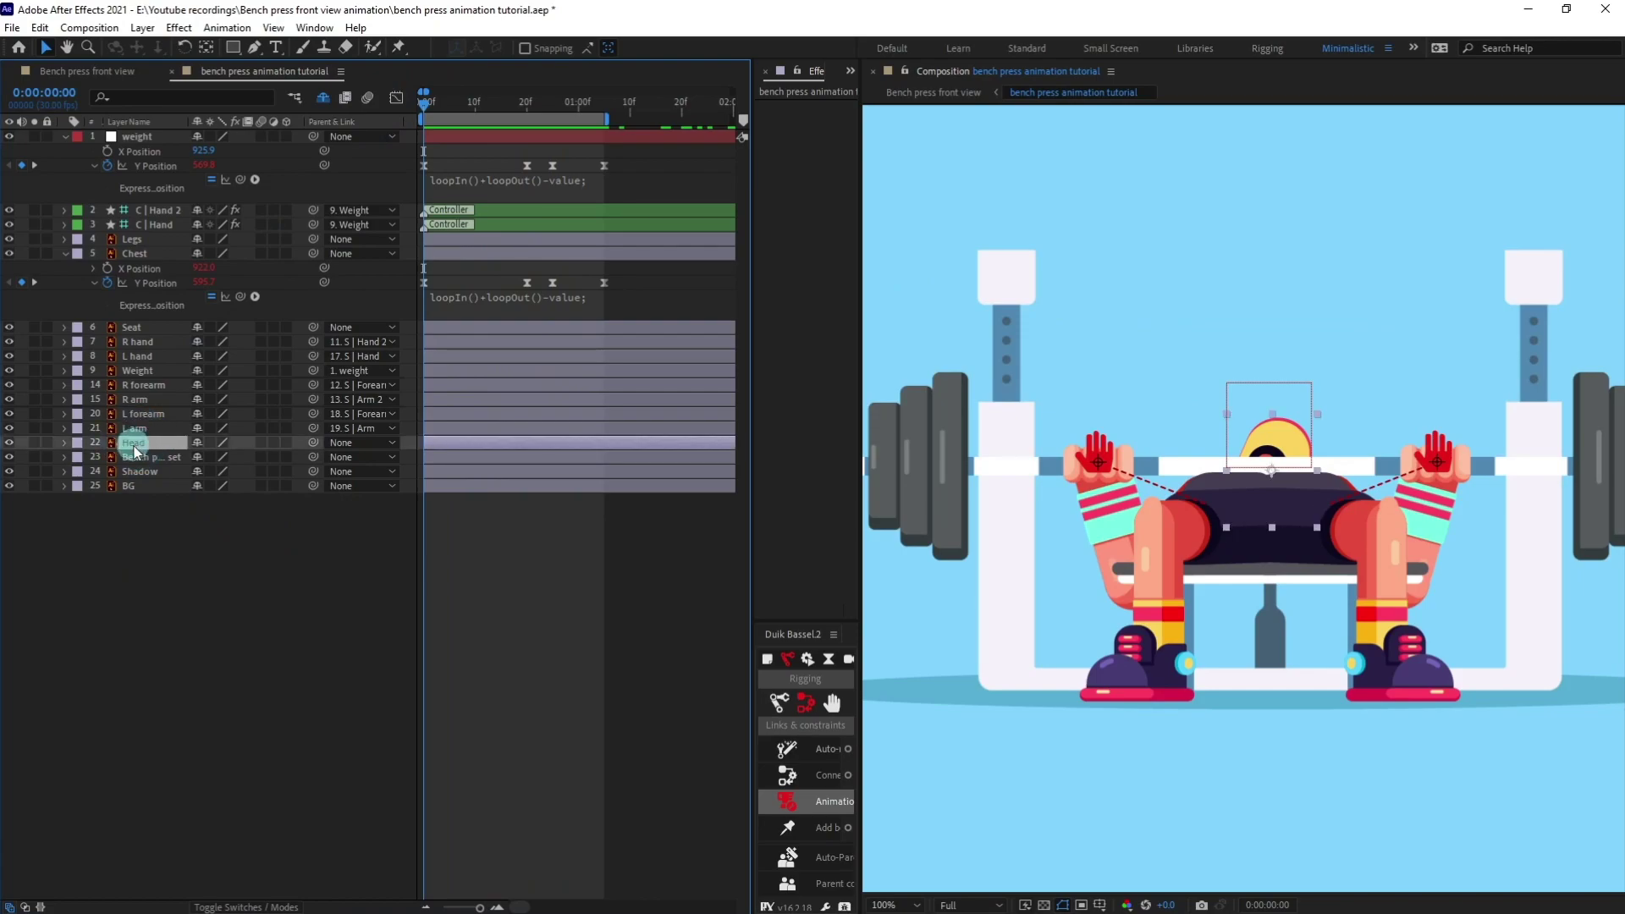
{"action": "key", "text": "p"}
{"action": "right_click", "coordinate": [127, 459]}
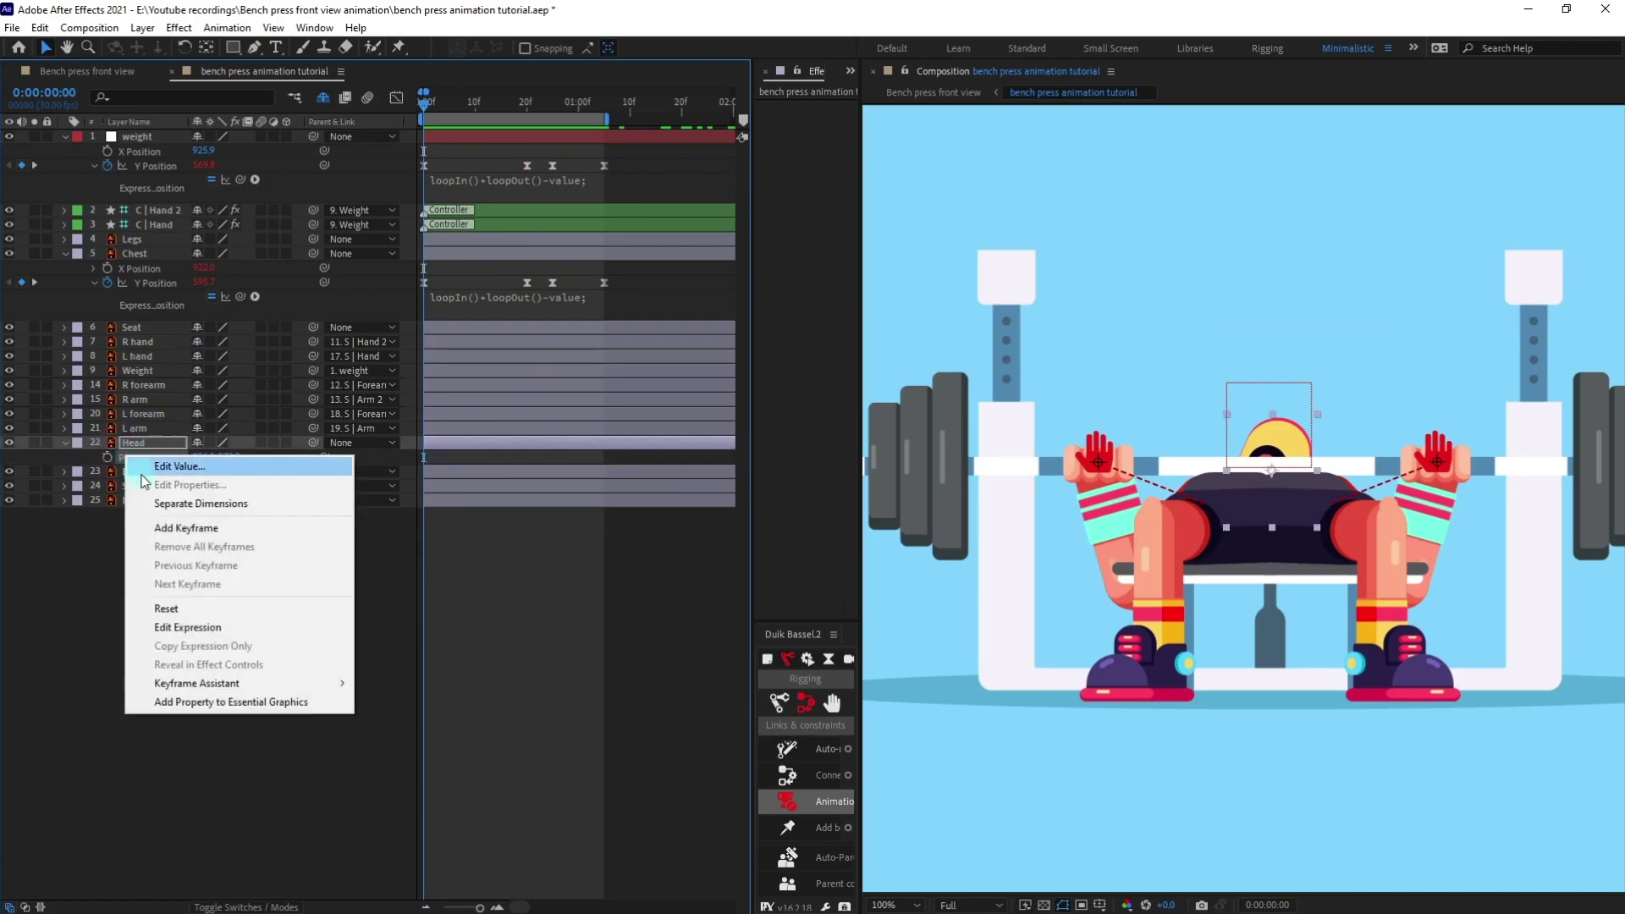
{"action": "left_click", "coordinate": [184, 505]}
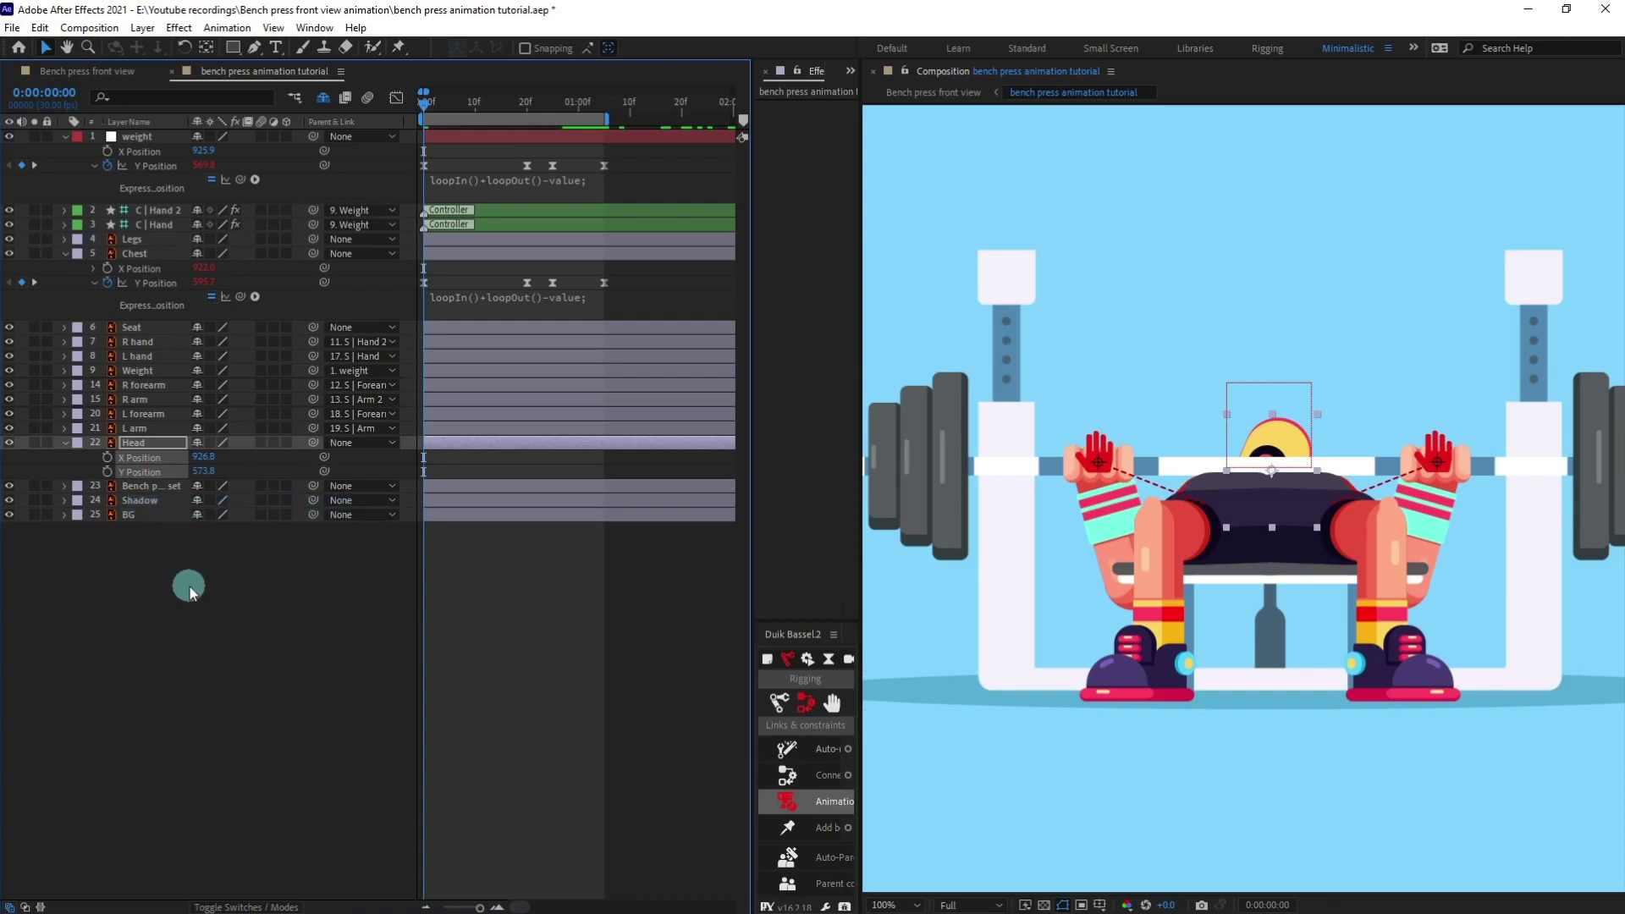
{"action": "left_click", "coordinate": [111, 483]}
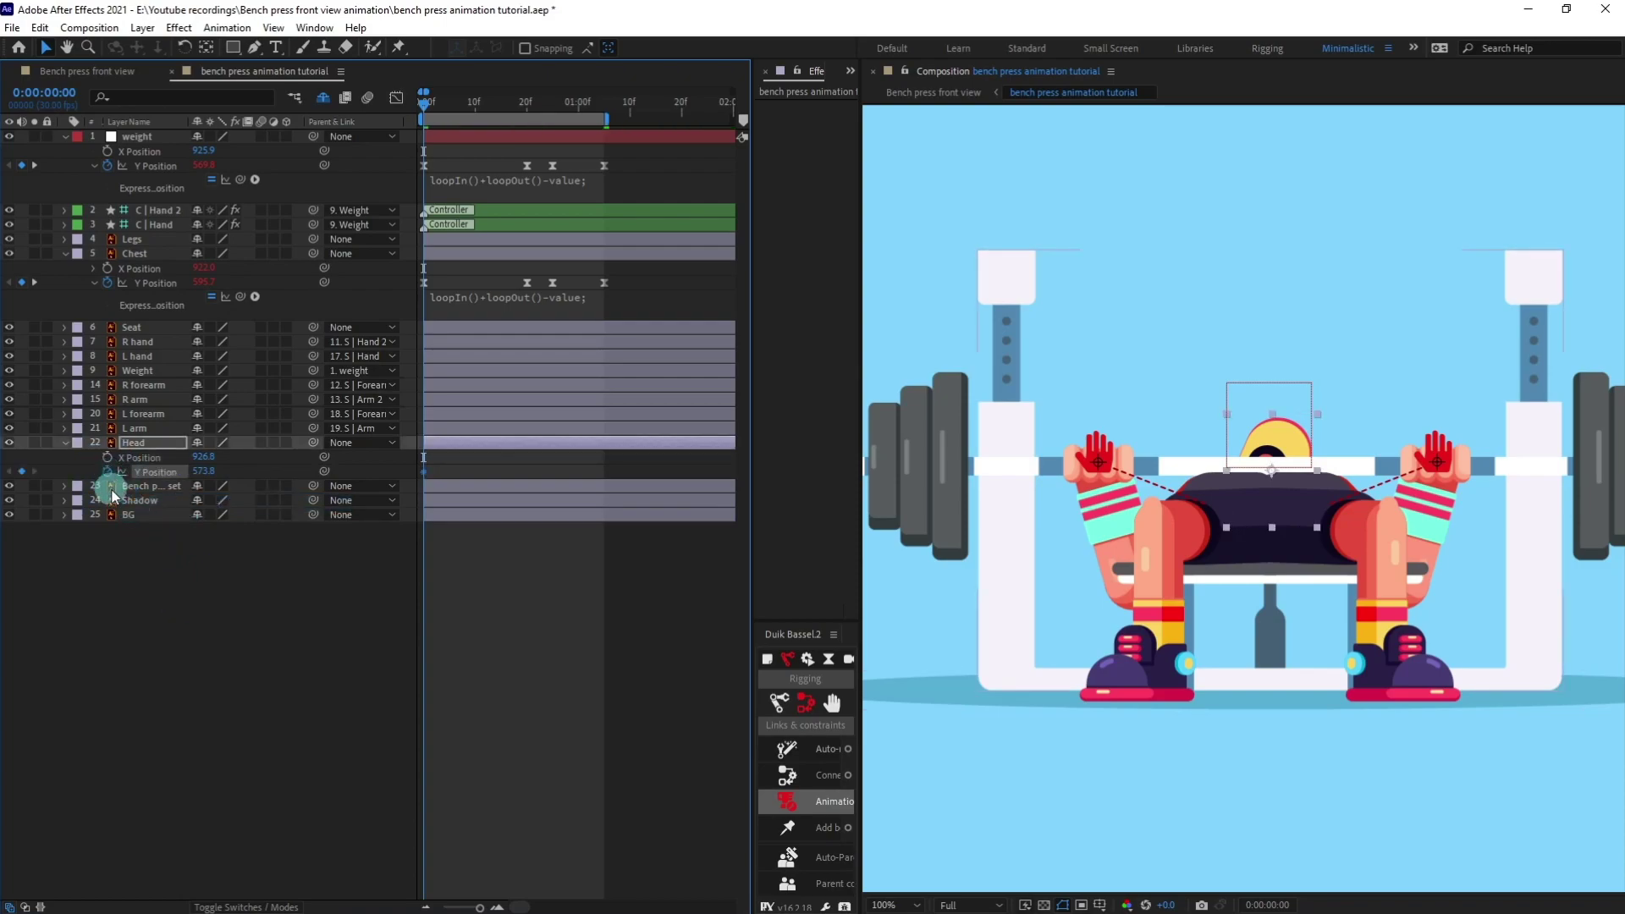
Add a Head Y Position keyframe at frame 20 and lower the head to 584.8 at the first keyframe
{"action": "key", "text": "k"}
{"action": "left_click", "coordinate": [21, 471]}
{"action": "left_click", "coordinate": [417, 628]}
{"action": "key", "text": "j"}
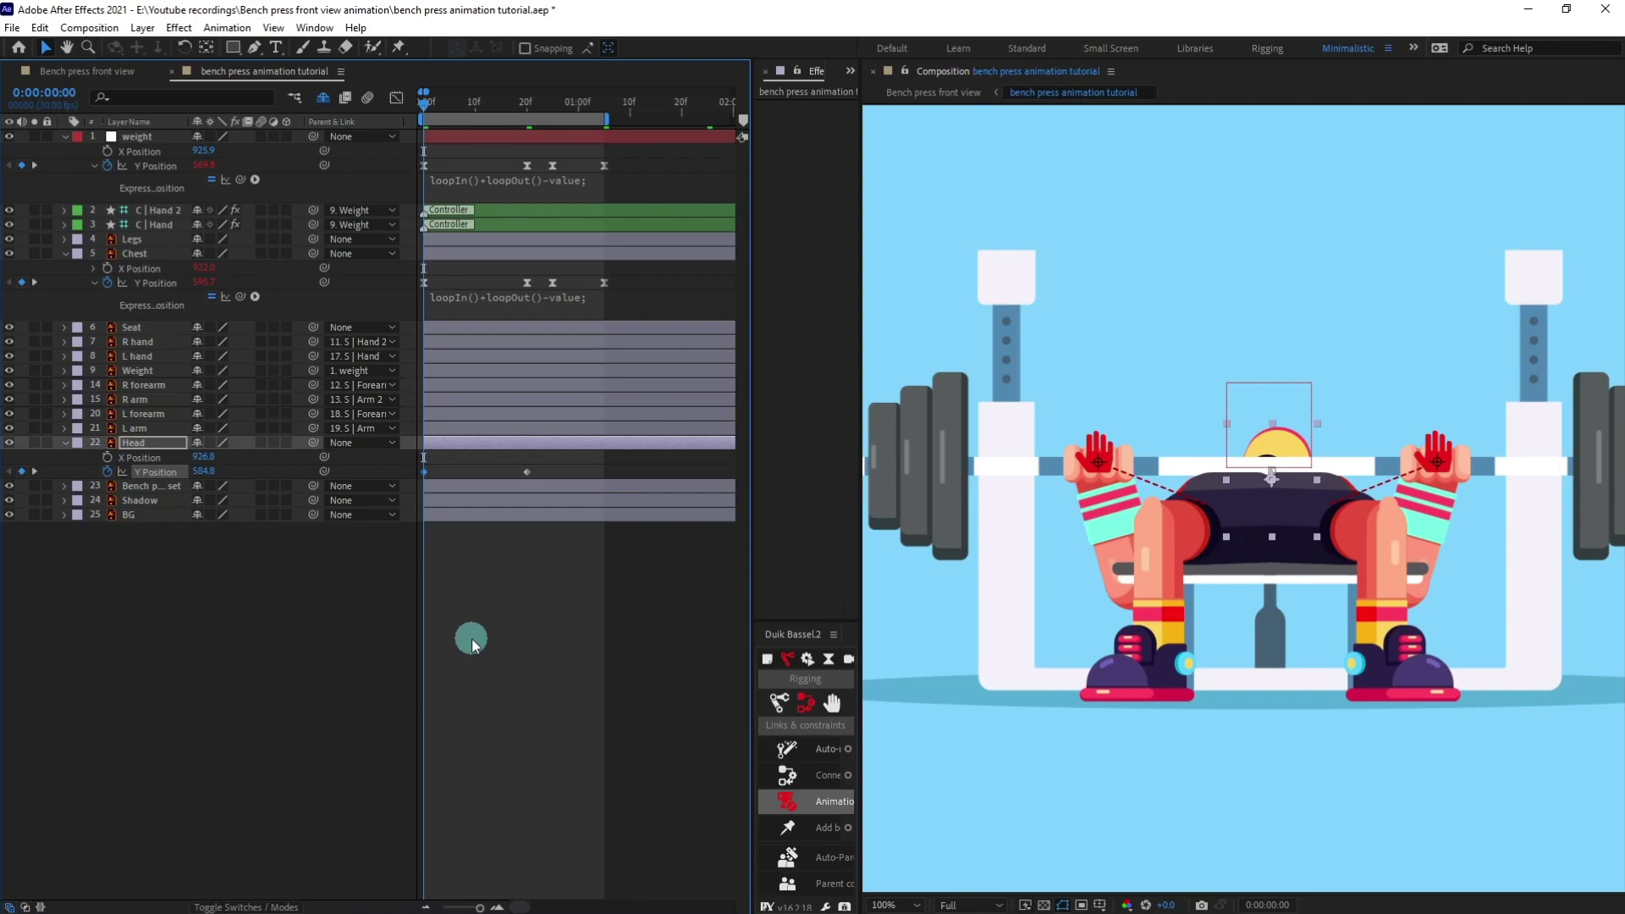
Set the Head's Y Position to 576.8 at frame 25
{"action": "key", "text": "k"}
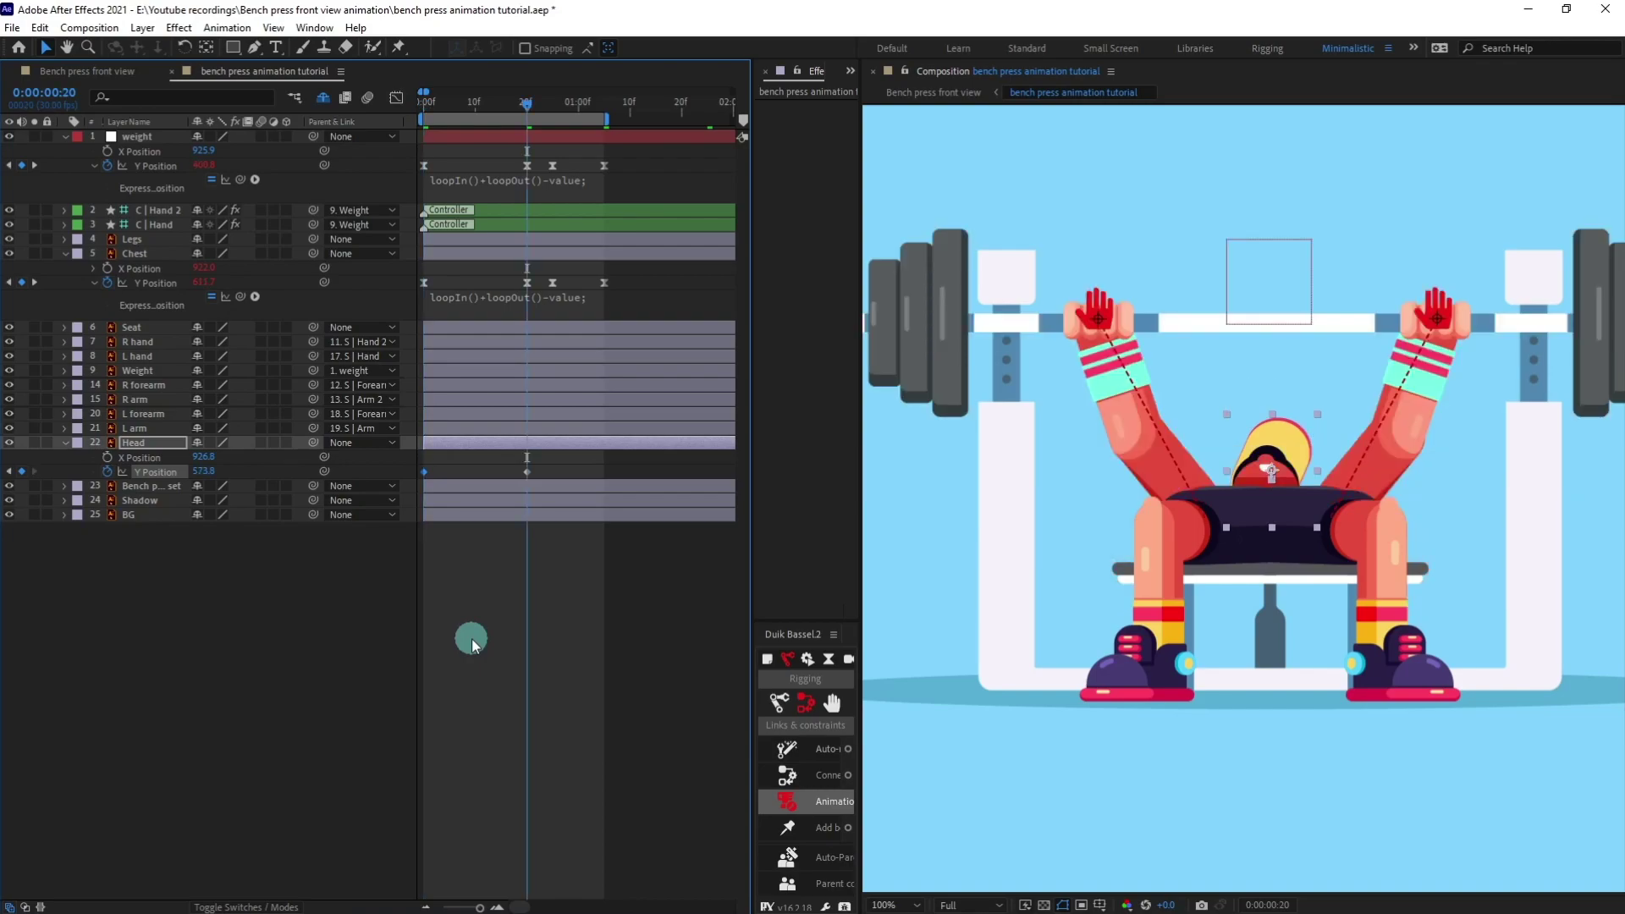
{"action": "key", "text": "k"}
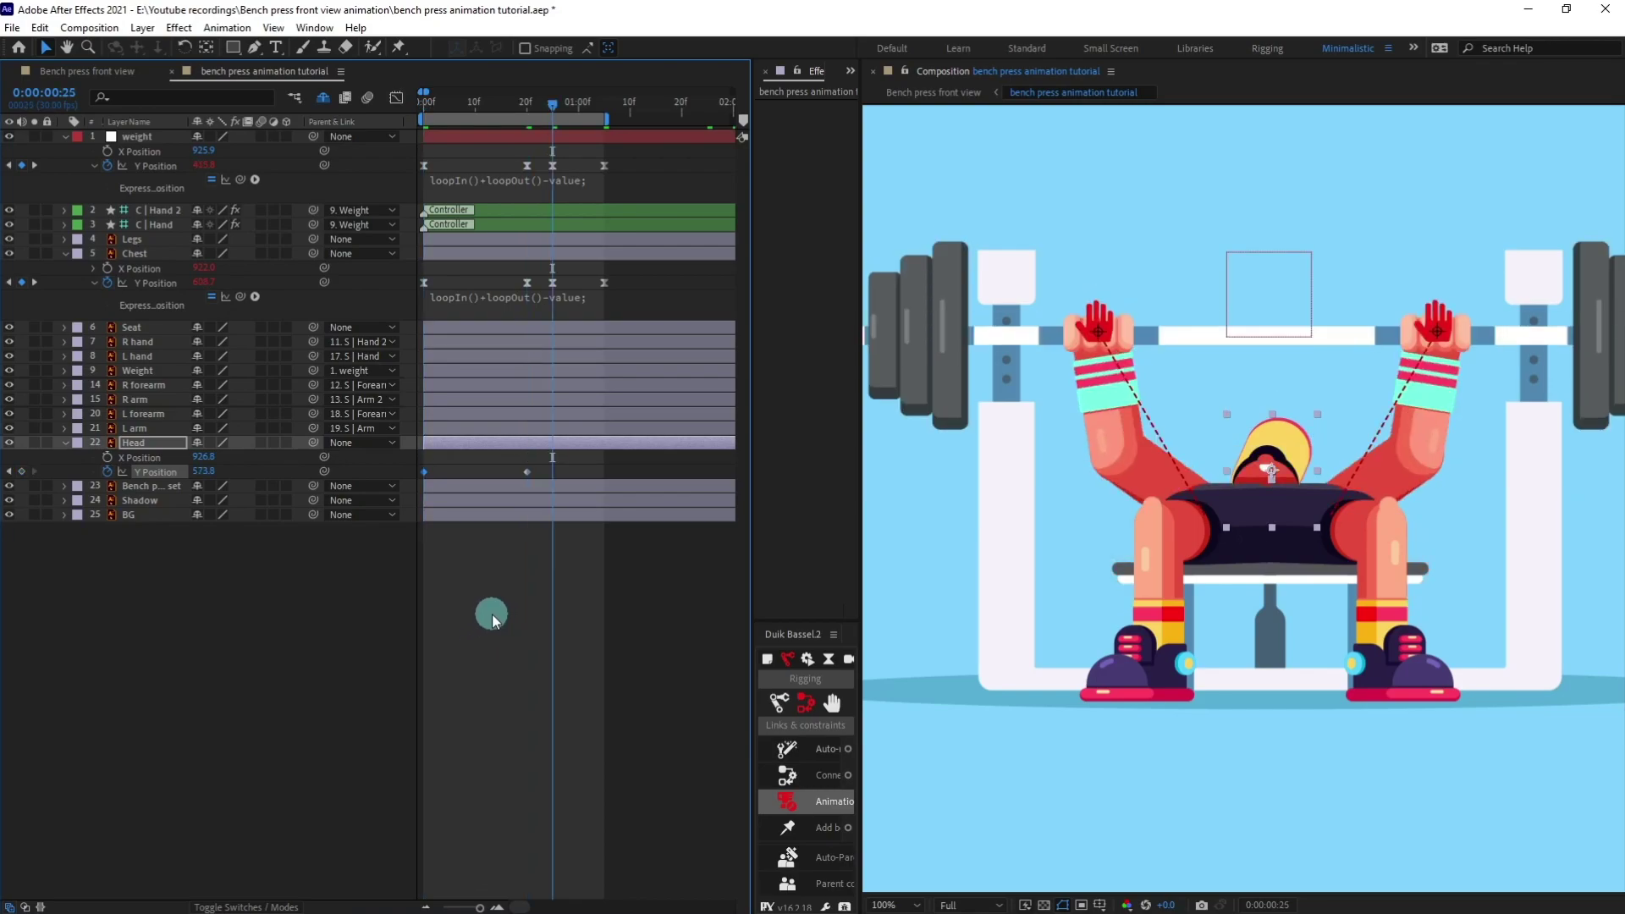
{"action": "key", "text": "Down"}
{"action": "key", "text": "Down"}
{"action": "key", "text": "Down"}
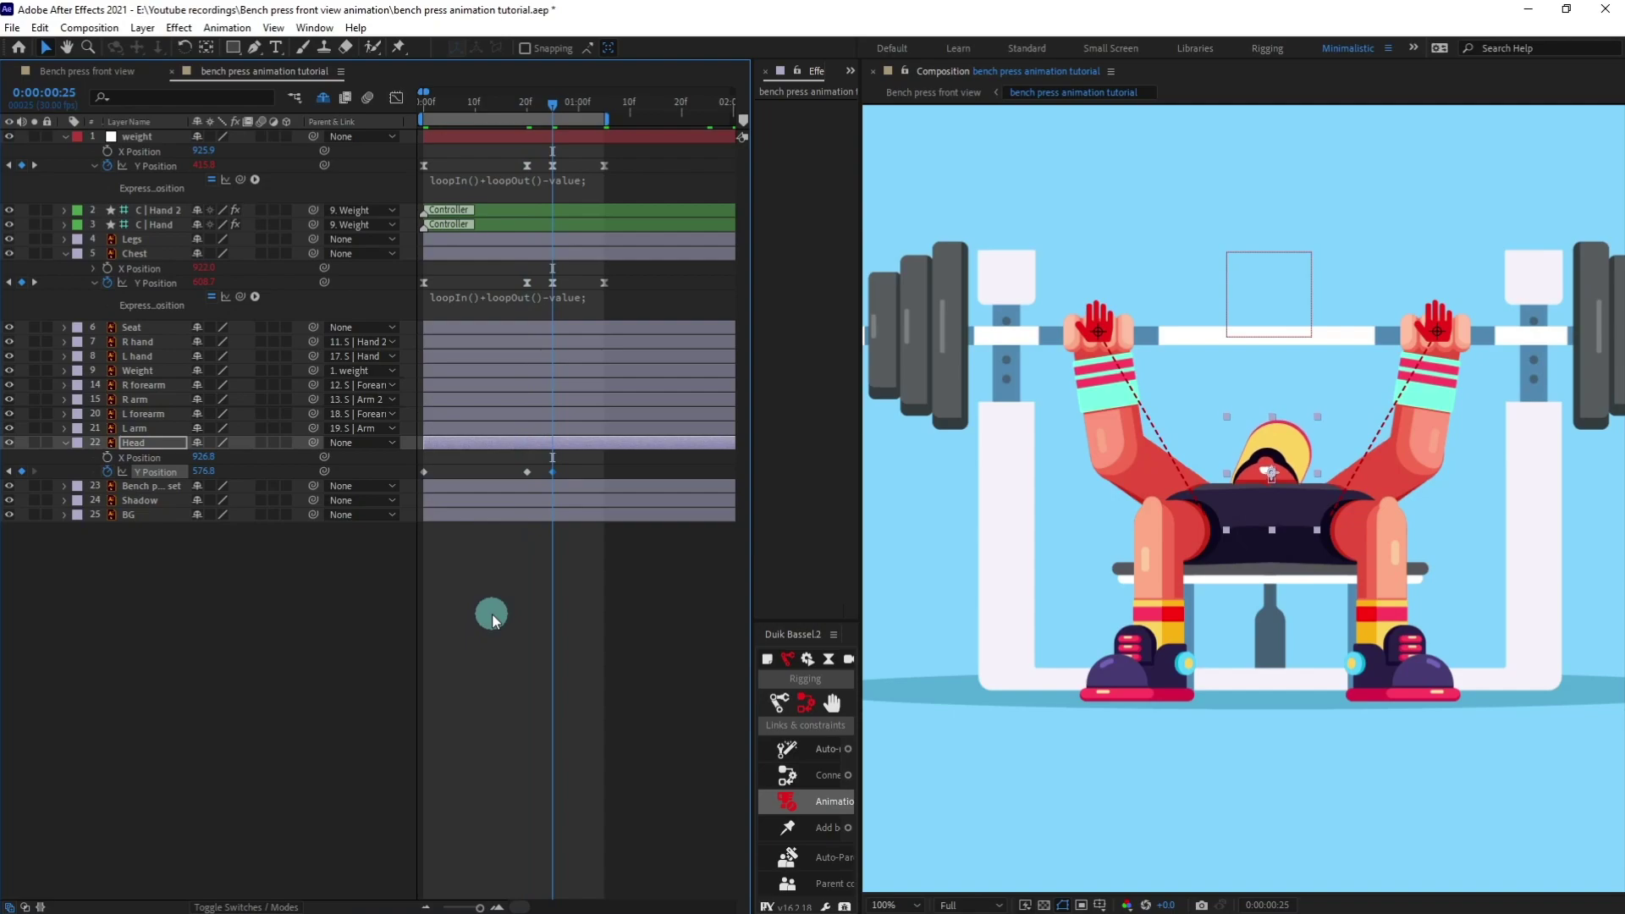
Set the Head's Y Position to 584.8 at 0:00:01:05 and apply Easy Ease to all its Y Position keyframes
{"action": "key", "text": "shift+Page_Down"}
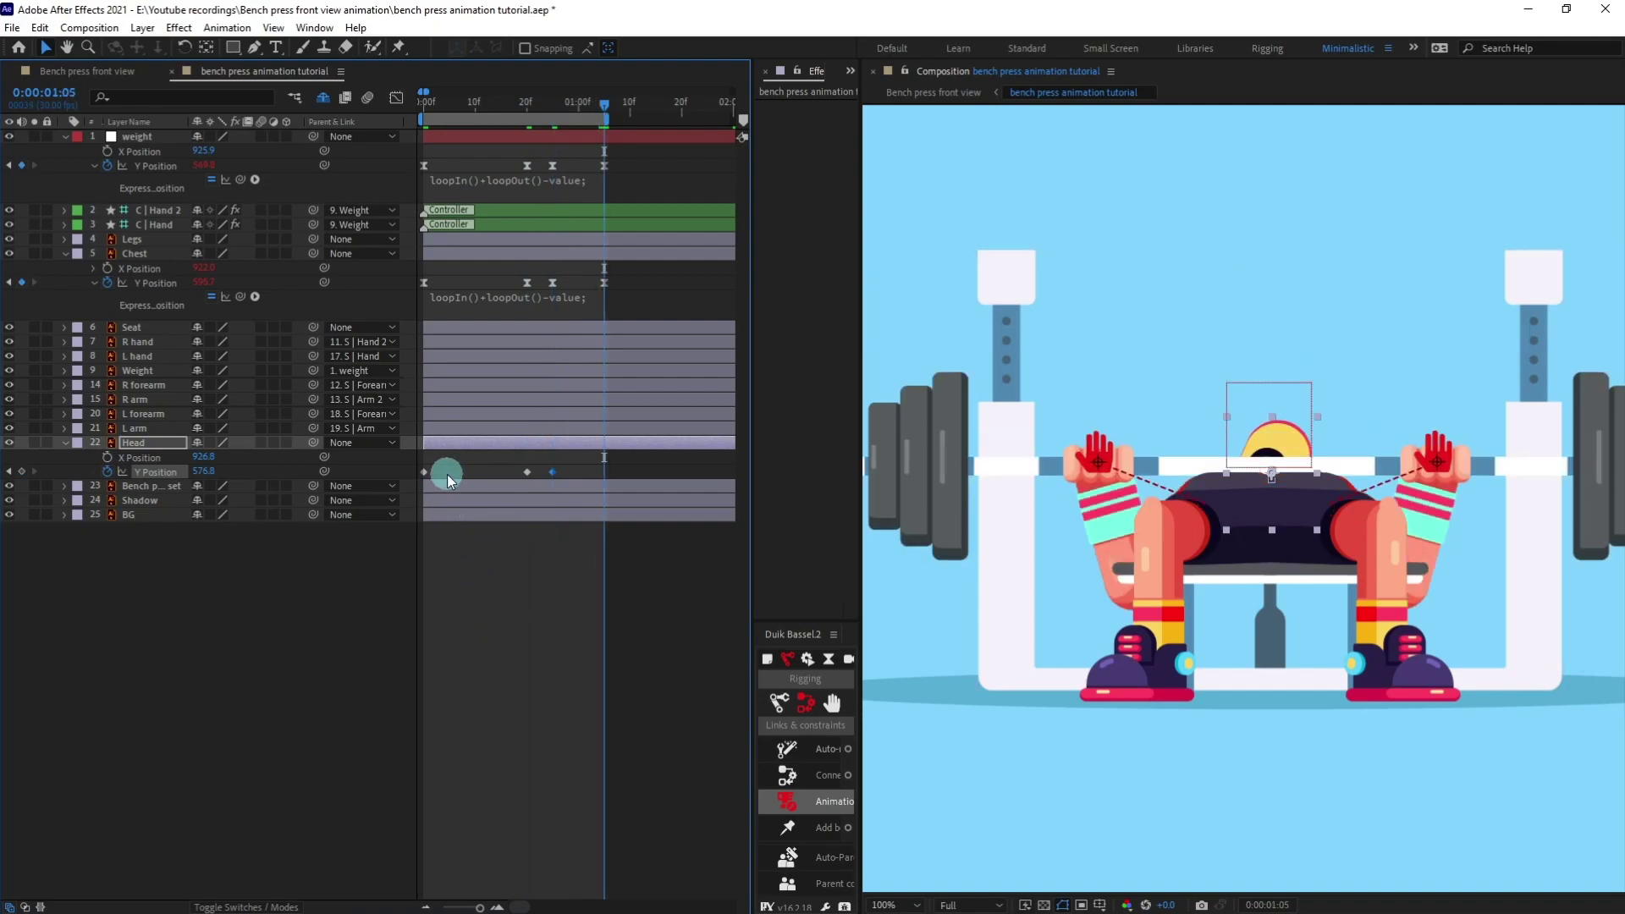
{"action": "left_click_drag", "start_coordinate": [447, 471], "coordinate": [409, 488]}
{"action": "key", "text": "Down"}
{"action": "key", "text": "Down"}
{"action": "key", "text": "Down"}
{"action": "key", "text": "Down"}
{"action": "key", "text": "Down"}
{"action": "key", "text": "Down"}
{"action": "key", "text": "Down"}
{"action": "key", "text": "Down"}
{"action": "left_click_drag", "start_coordinate": [636, 461], "coordinate": [414, 496]}
{"action": "key", "text": "F9"}
{"action": "left_click", "coordinate": [480, 556]}
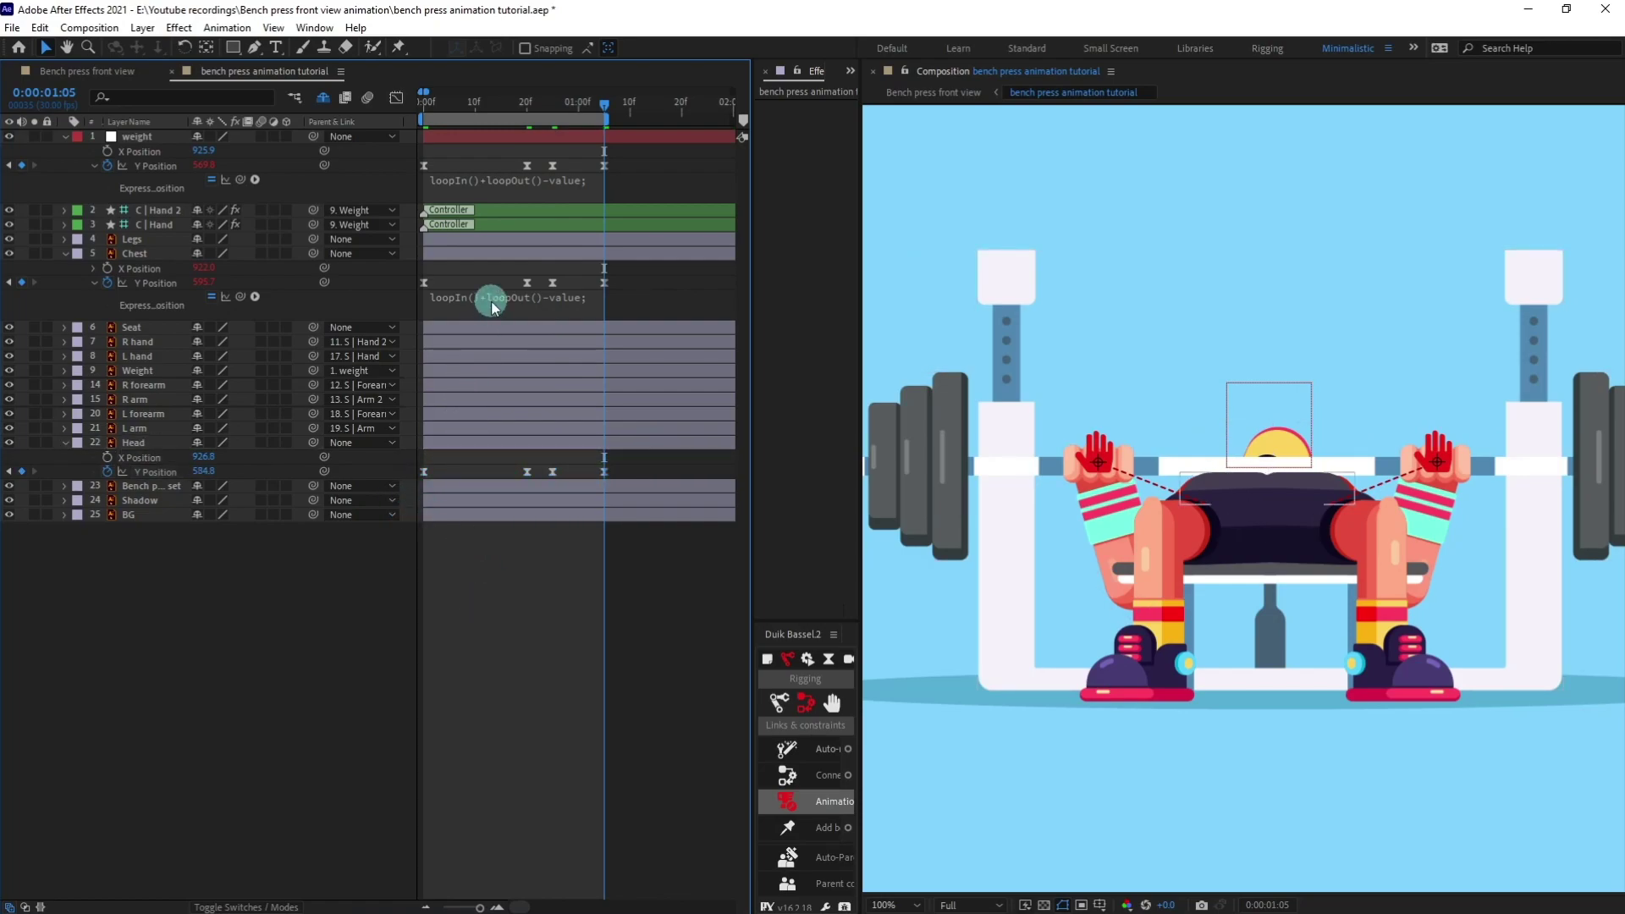
Copy the Chest's loopIn()+loopOut()-value; expression onto the Head's Y Position and preview the result
{"action": "left_click", "coordinate": [492, 303]}
{"action": "key", "text": "ctrl+c"}
{"action": "left_click", "coordinate": [129, 474]}
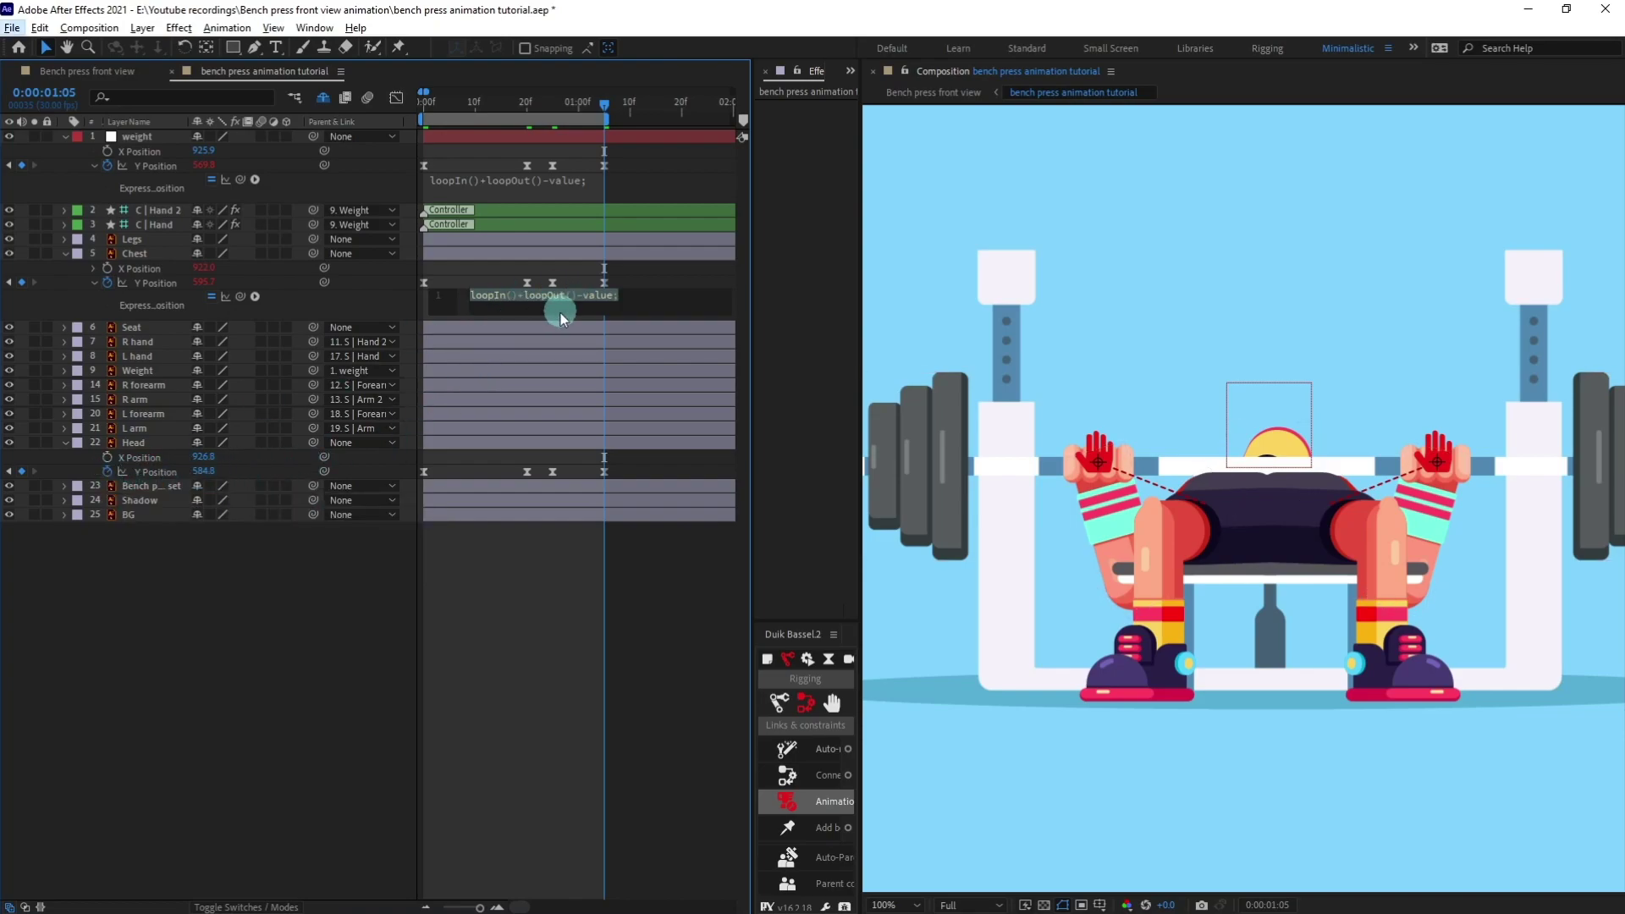
{"action": "left_click", "coordinate": [106, 487]}
{"action": "left_click", "coordinate": [108, 471], "text": "alt"}
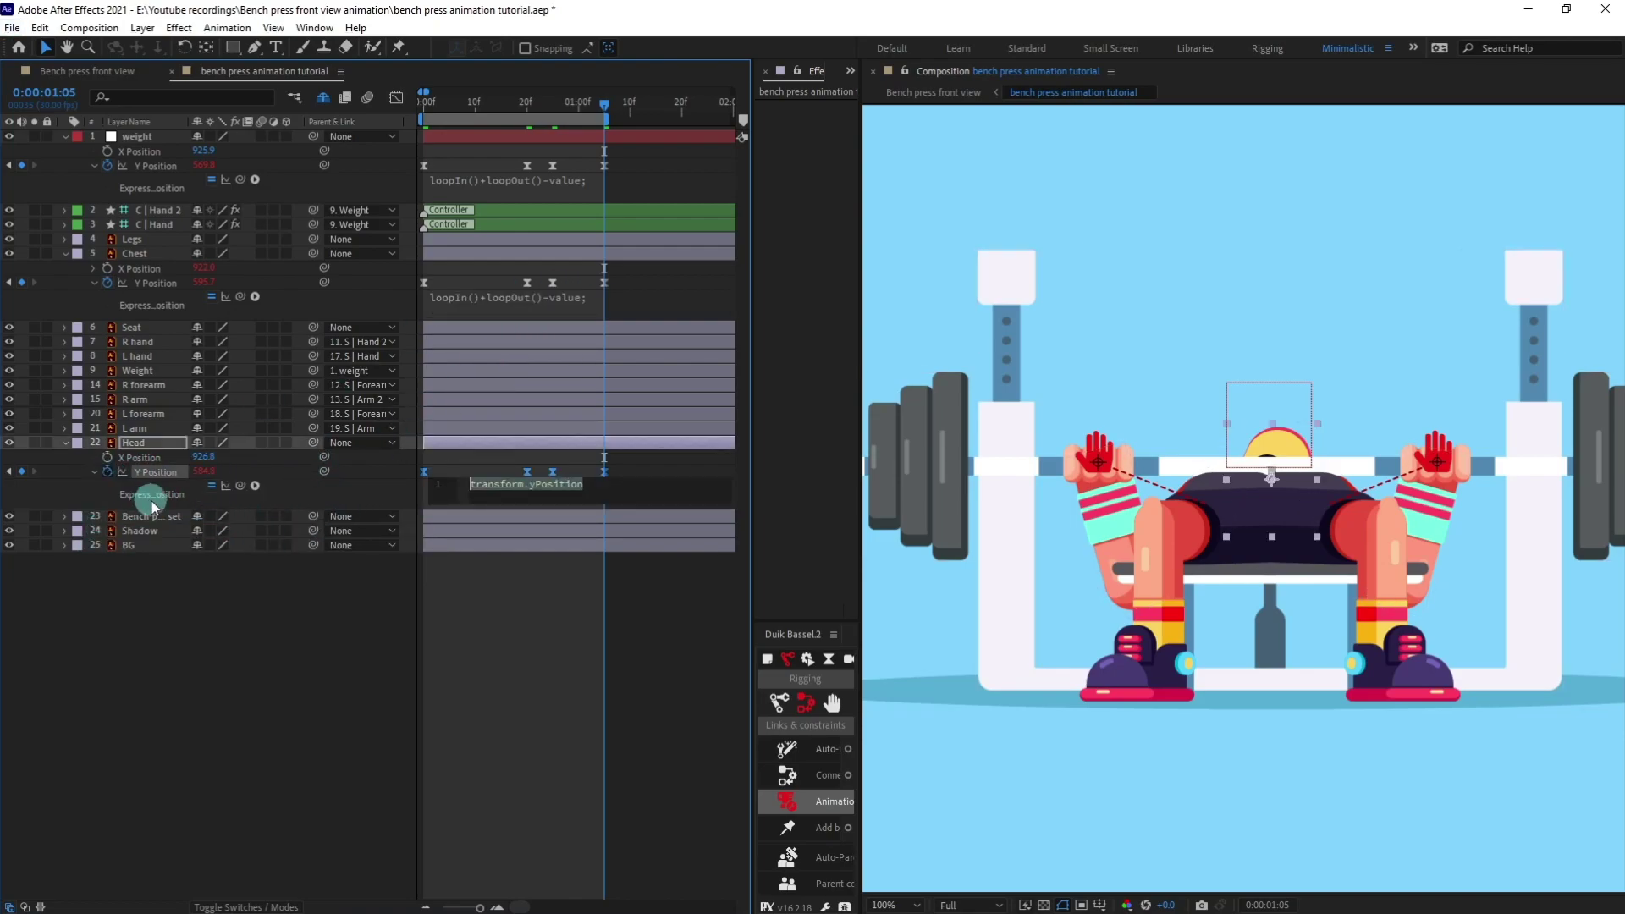
{"action": "key", "text": "ctrl+v"}
{"action": "left_click", "coordinate": [443, 653]}
{"action": "key", "text": "space"}
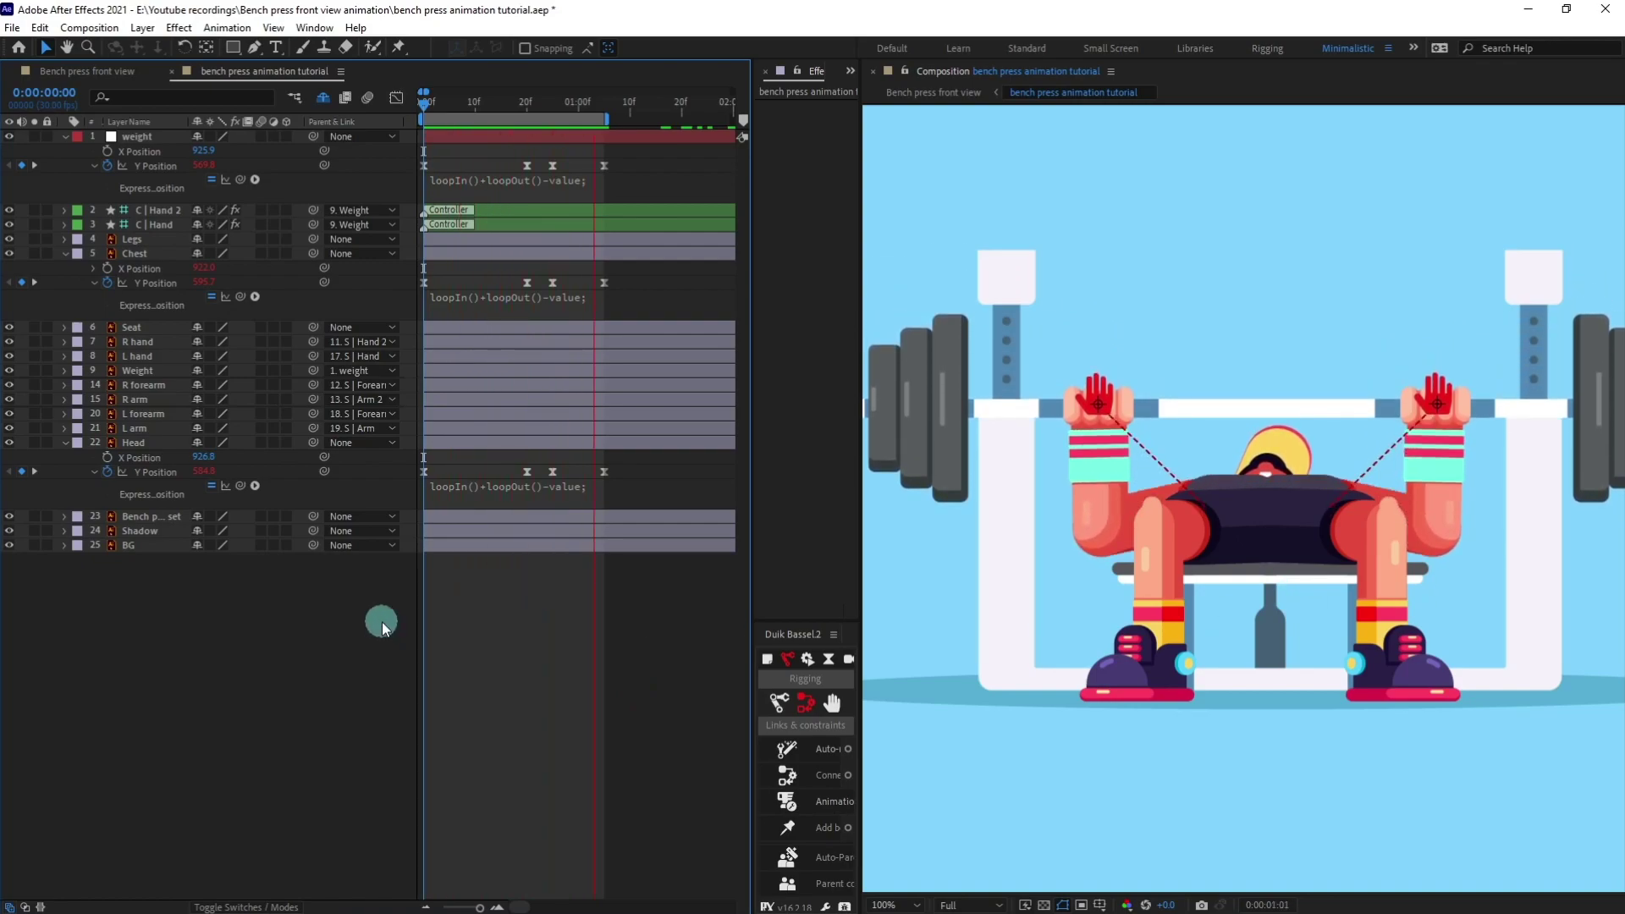
{"action": "key", "text": "space"}
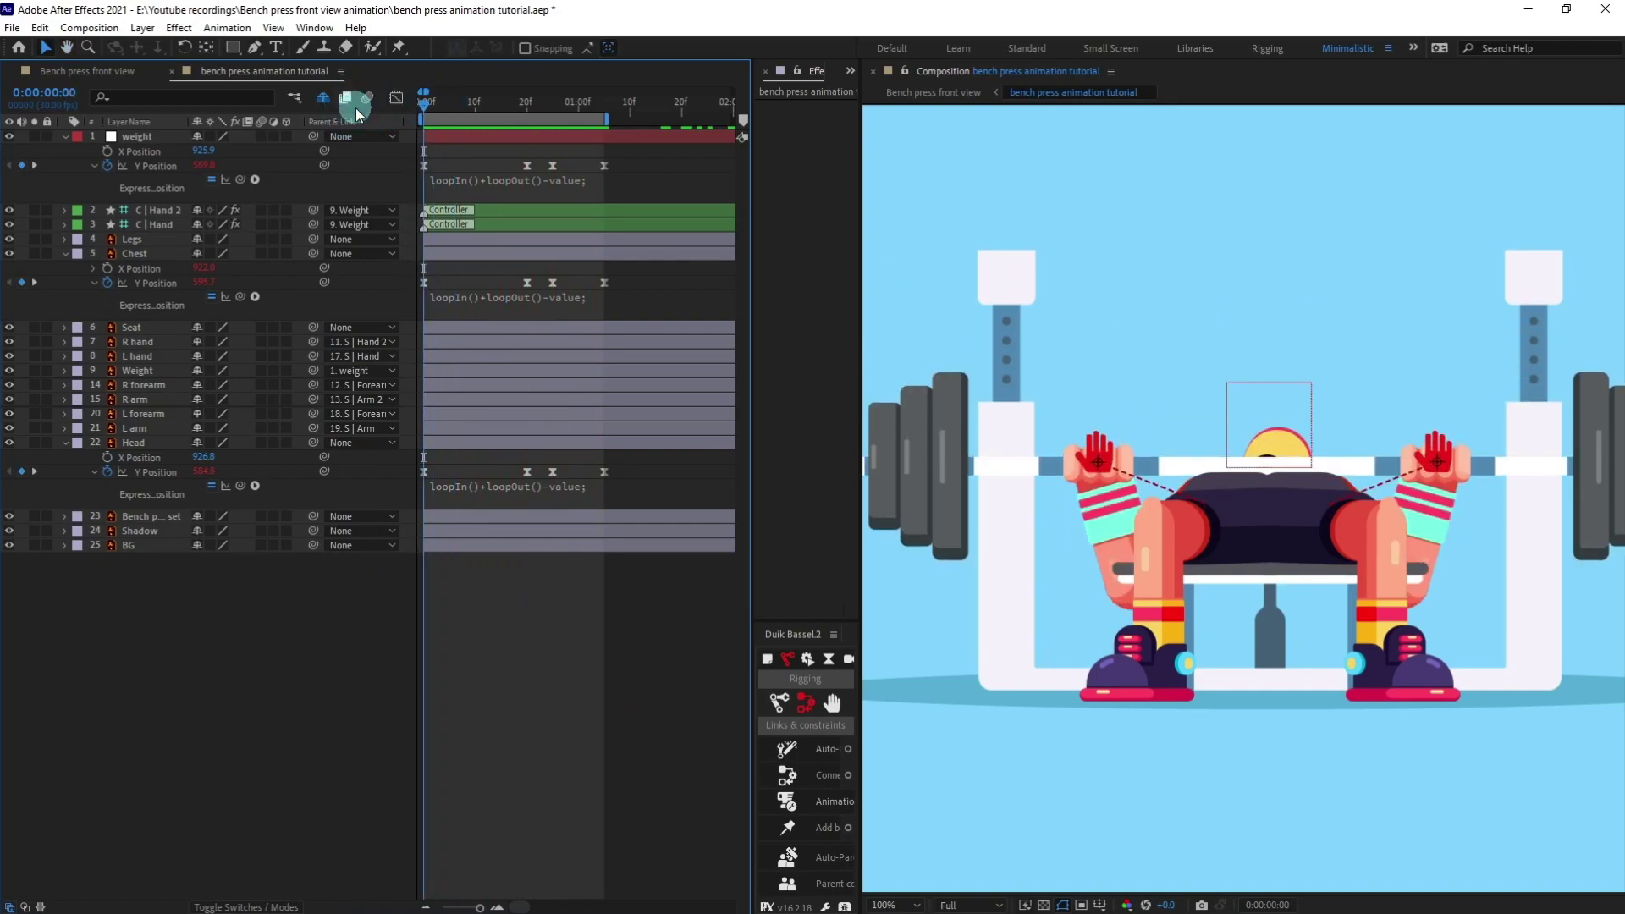
Shift all Chest and Head Y Position keyframes two frames later so that they start at 0:00:00:02
{"action": "left_click_drag", "start_coordinate": [620, 469], "coordinate": [454, 439]}
{"action": "left_click_drag", "start_coordinate": [617, 285], "coordinate": [393, 310]}
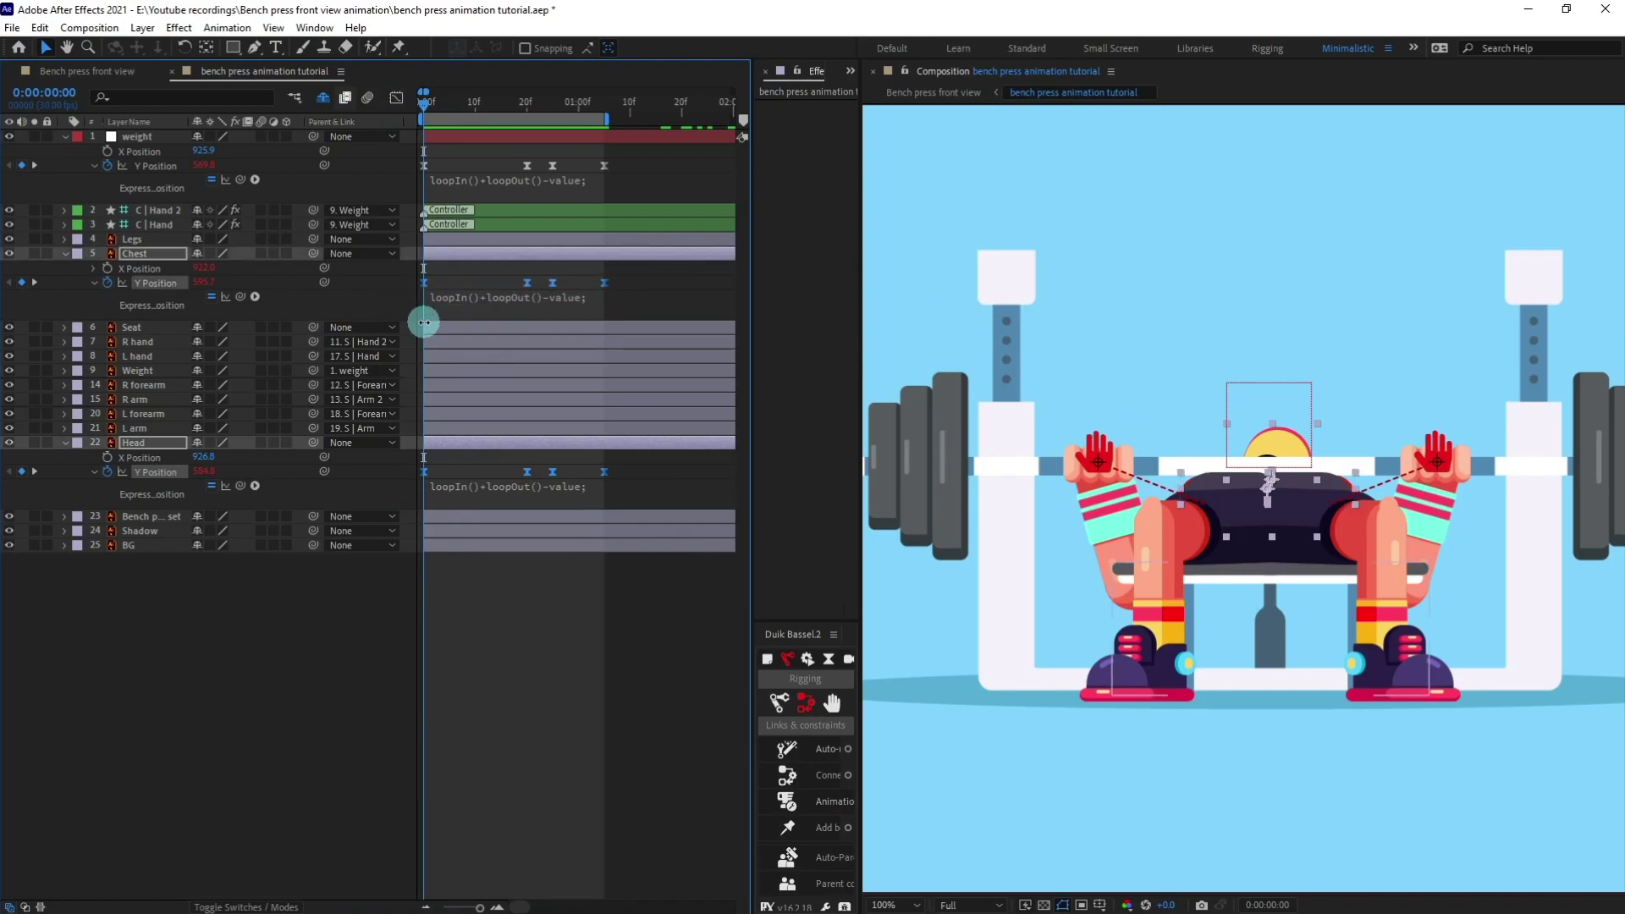
{"action": "key", "text": "Page_Down"}
{"action": "key", "text": "Page_Down"}
{"action": "key", "text": "Page_Up"}
{"action": "key", "text": "Page_Up"}
{"action": "key", "text": "Page_Down"}
{"action": "key", "text": "Page_Down"}
{"action": "key", "text": "equal"}
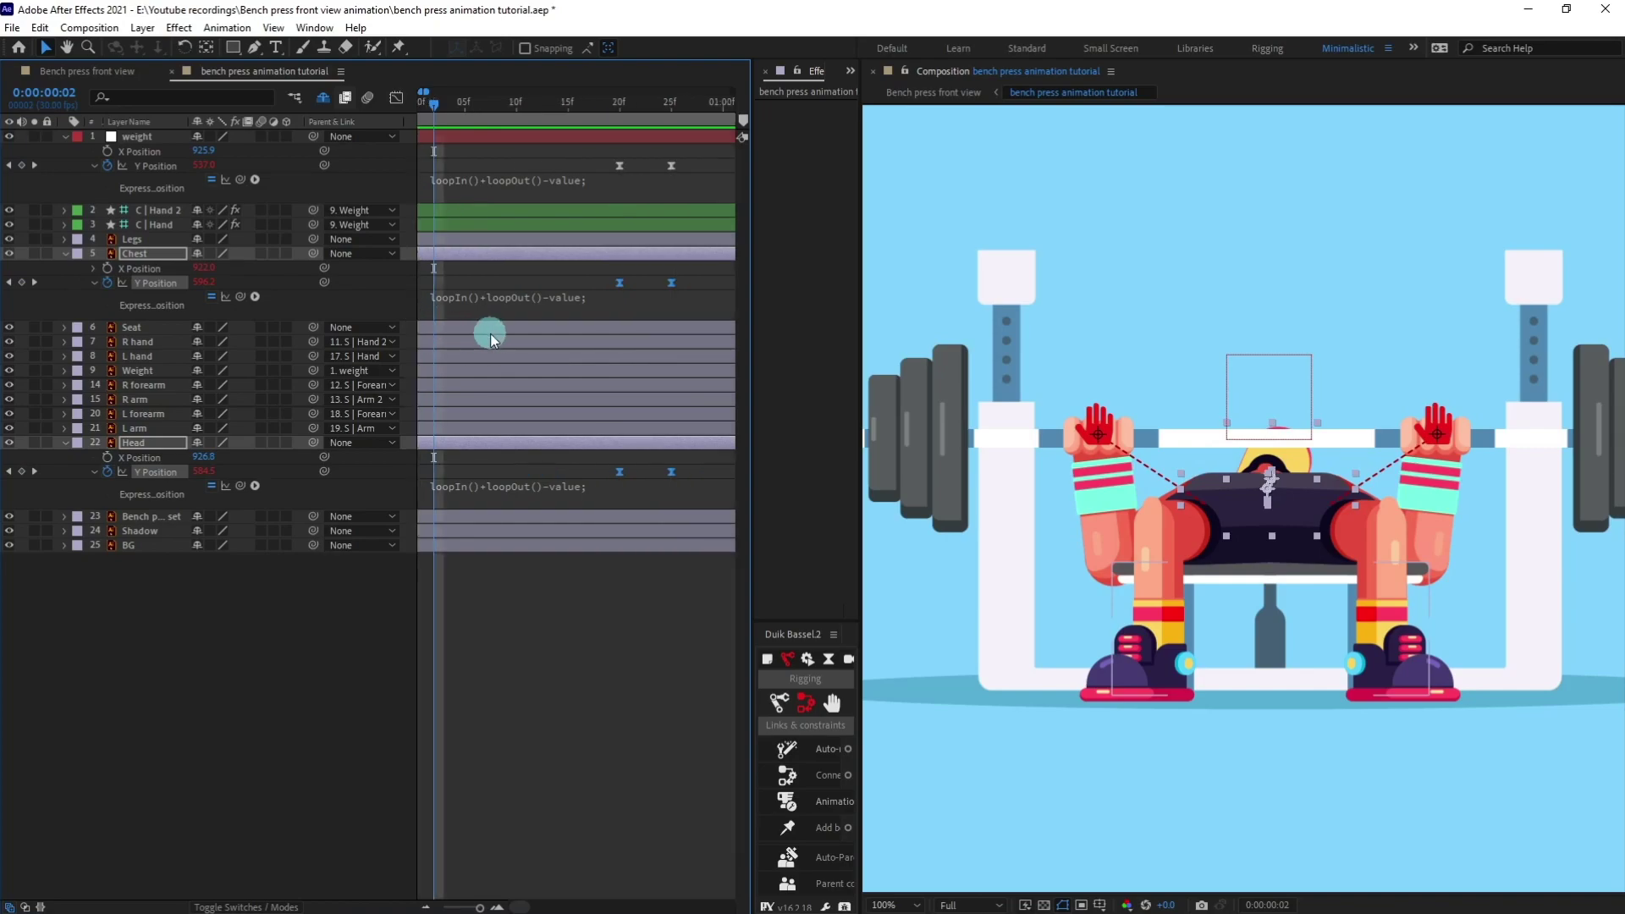
{"action": "left_click_drag", "start_coordinate": [584, 281], "coordinate": [649, 281]}
{"action": "left_click_drag", "start_coordinate": [427, 288], "coordinate": [442, 289]}
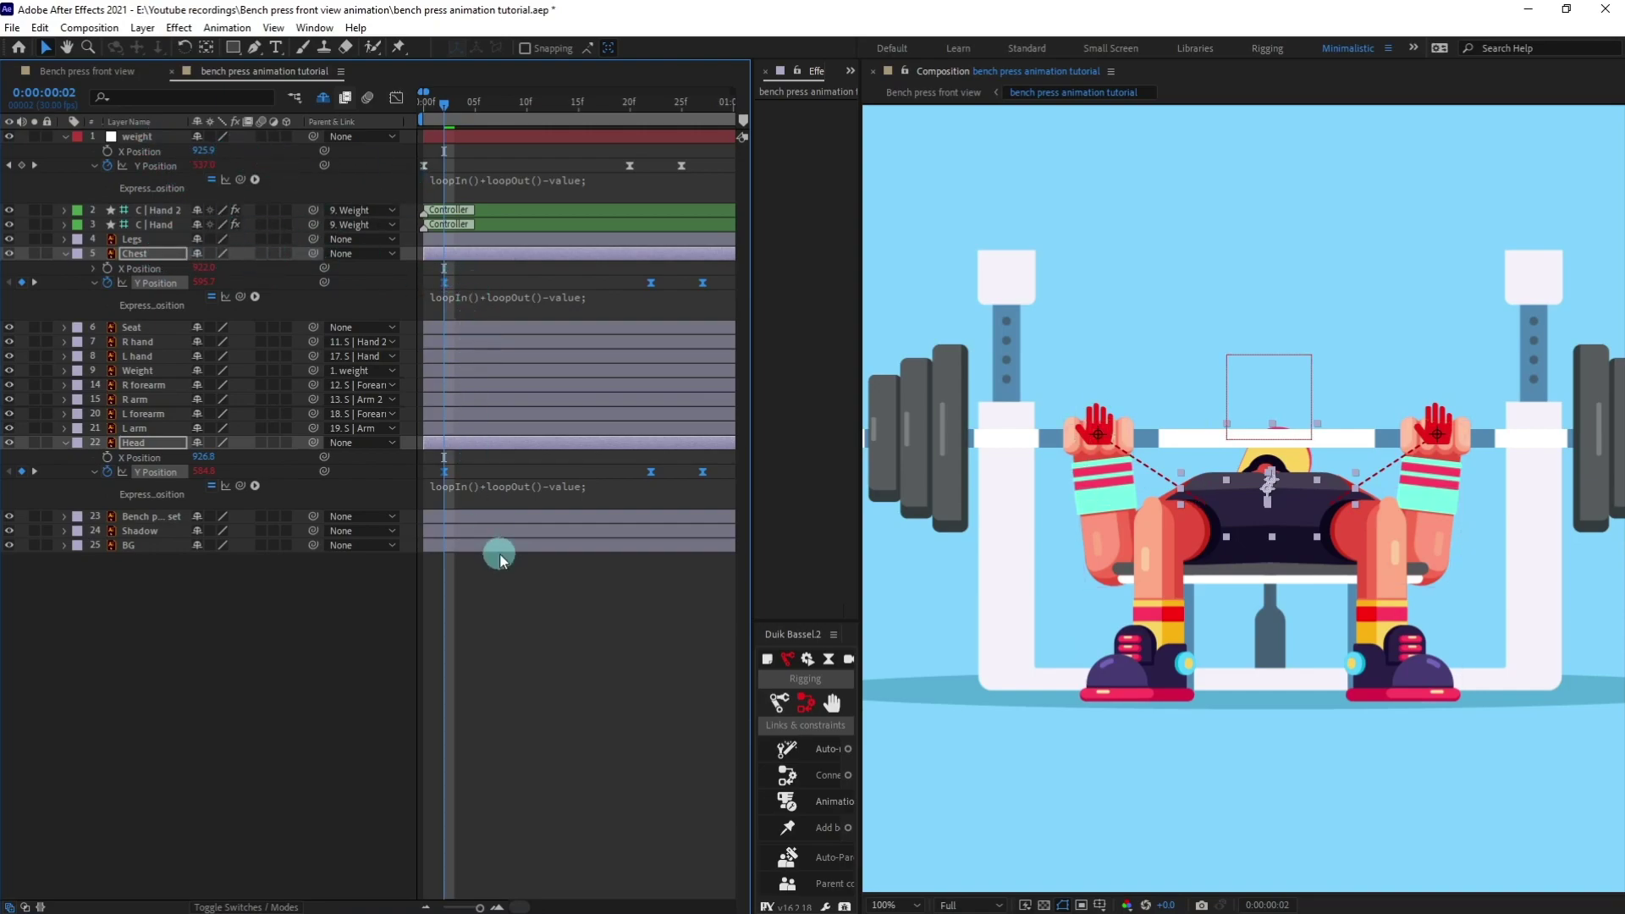
Shift all Head Y Position keyframes two frames later so that they start at 0:00:00:04, and preview the motion
{"action": "key", "text": "minus"}
{"action": "left_click_drag", "start_coordinate": [652, 279], "coordinate": [521, 298]}
{"action": "left_click_drag", "start_coordinate": [641, 466], "coordinate": [405, 487]}
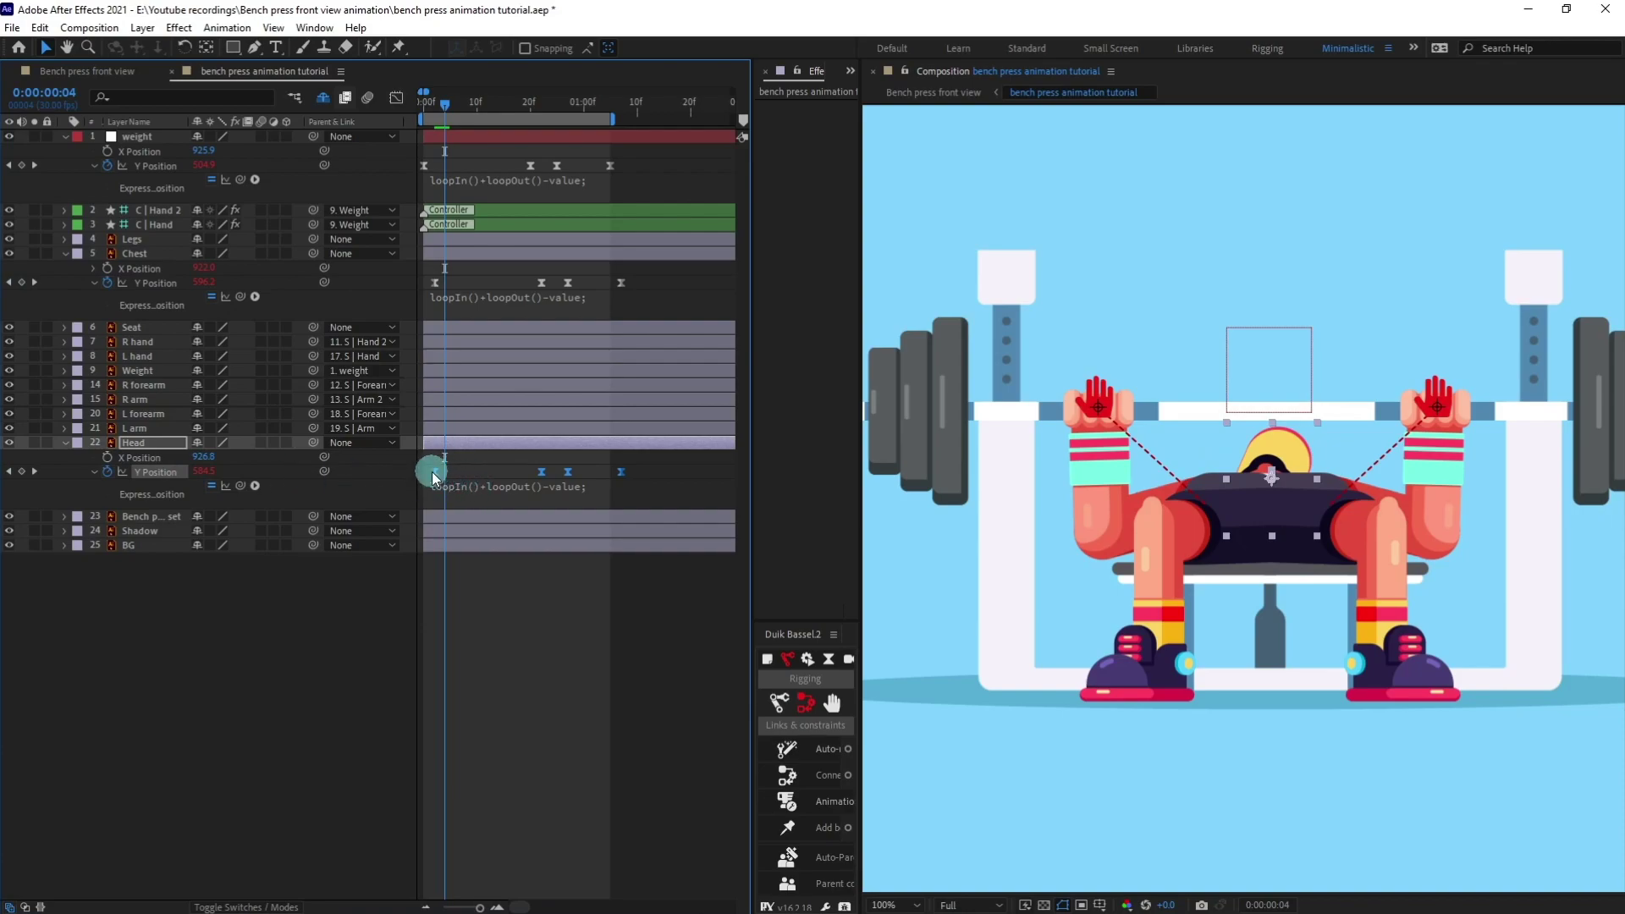
{"action": "key", "text": "space"}
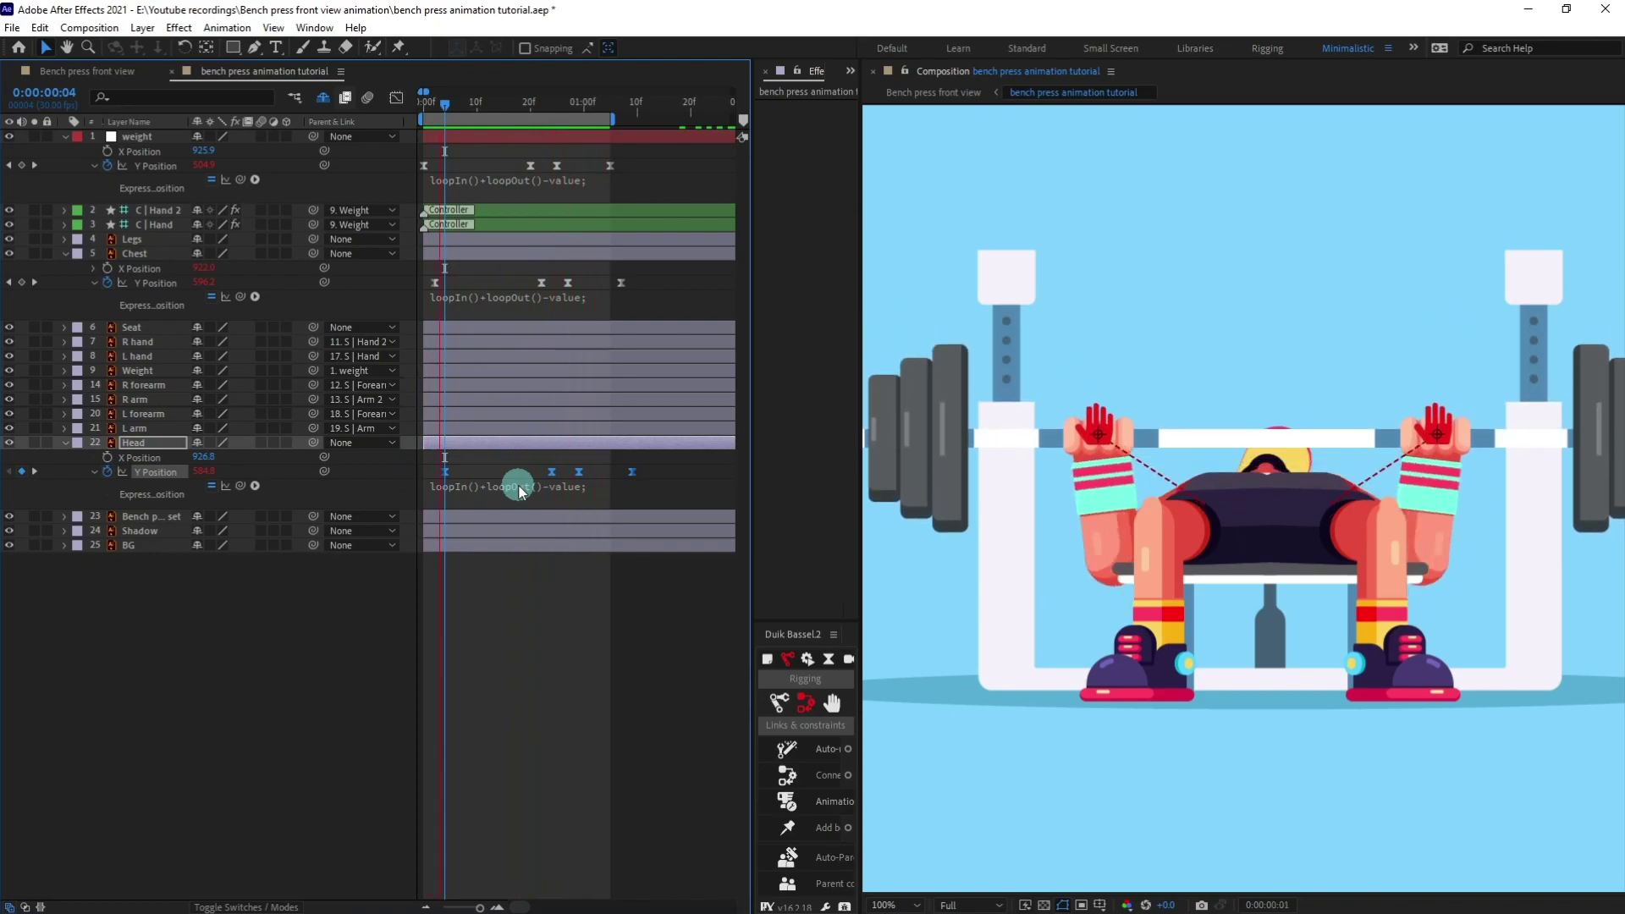
At 0:00:00:24, nudge the Head's two middle Y Position keyframes slightly downward together
{"action": "left_click", "coordinate": [539, 102]}
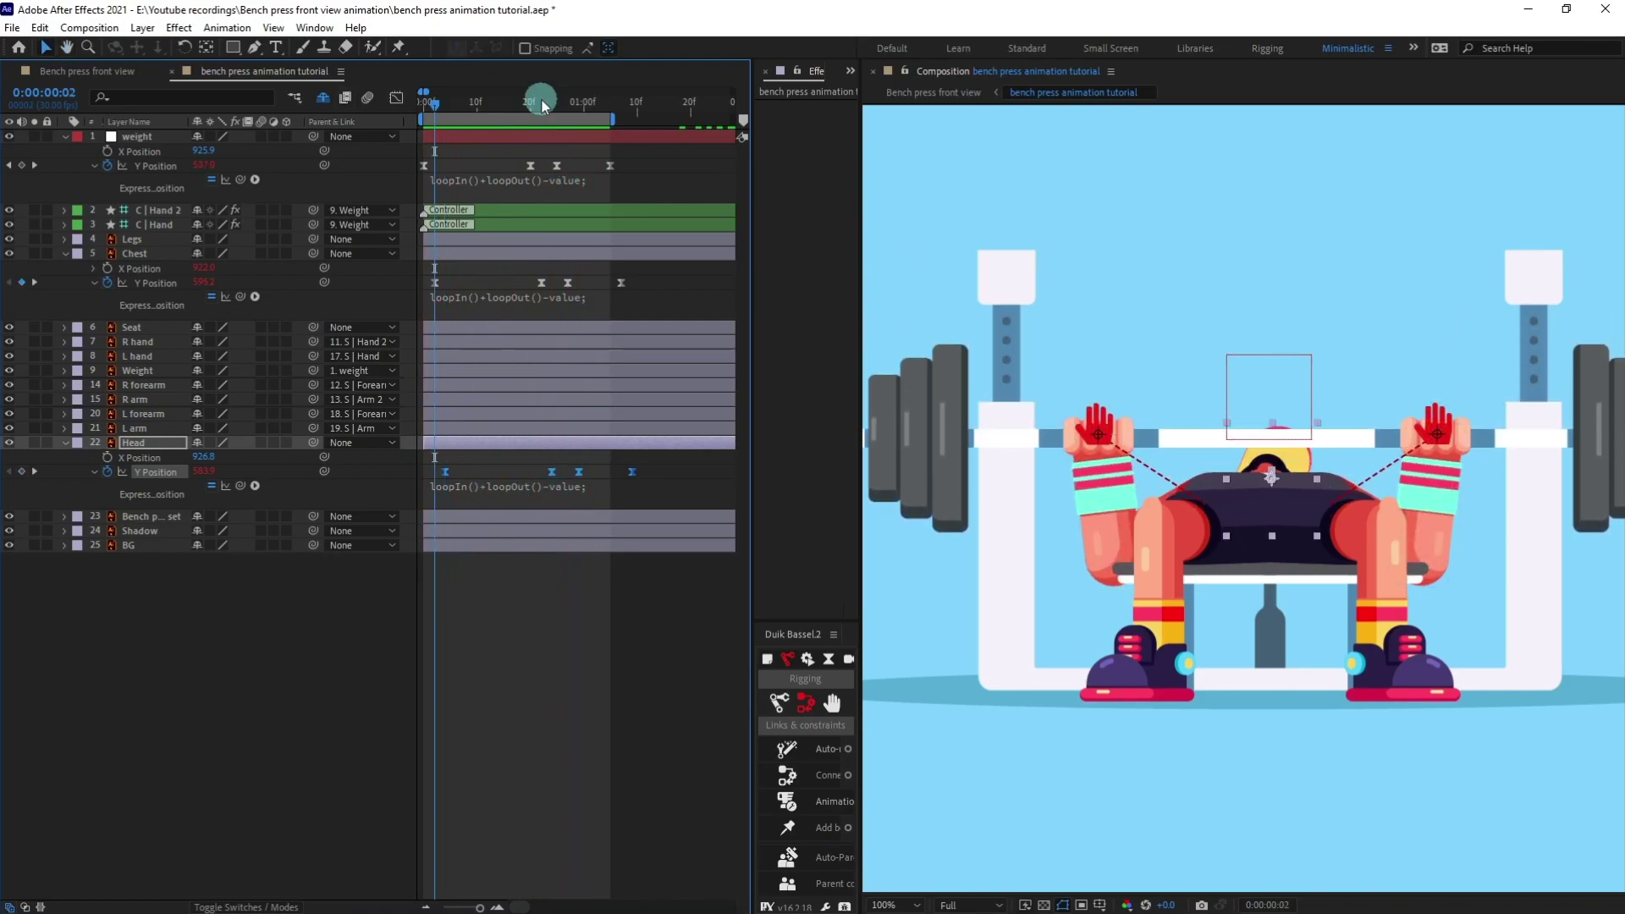
{"action": "left_click", "coordinate": [551, 103]}
{"action": "left_click_drag", "start_coordinate": [598, 466], "coordinate": [517, 484]}
{"action": "key", "text": "Down"}
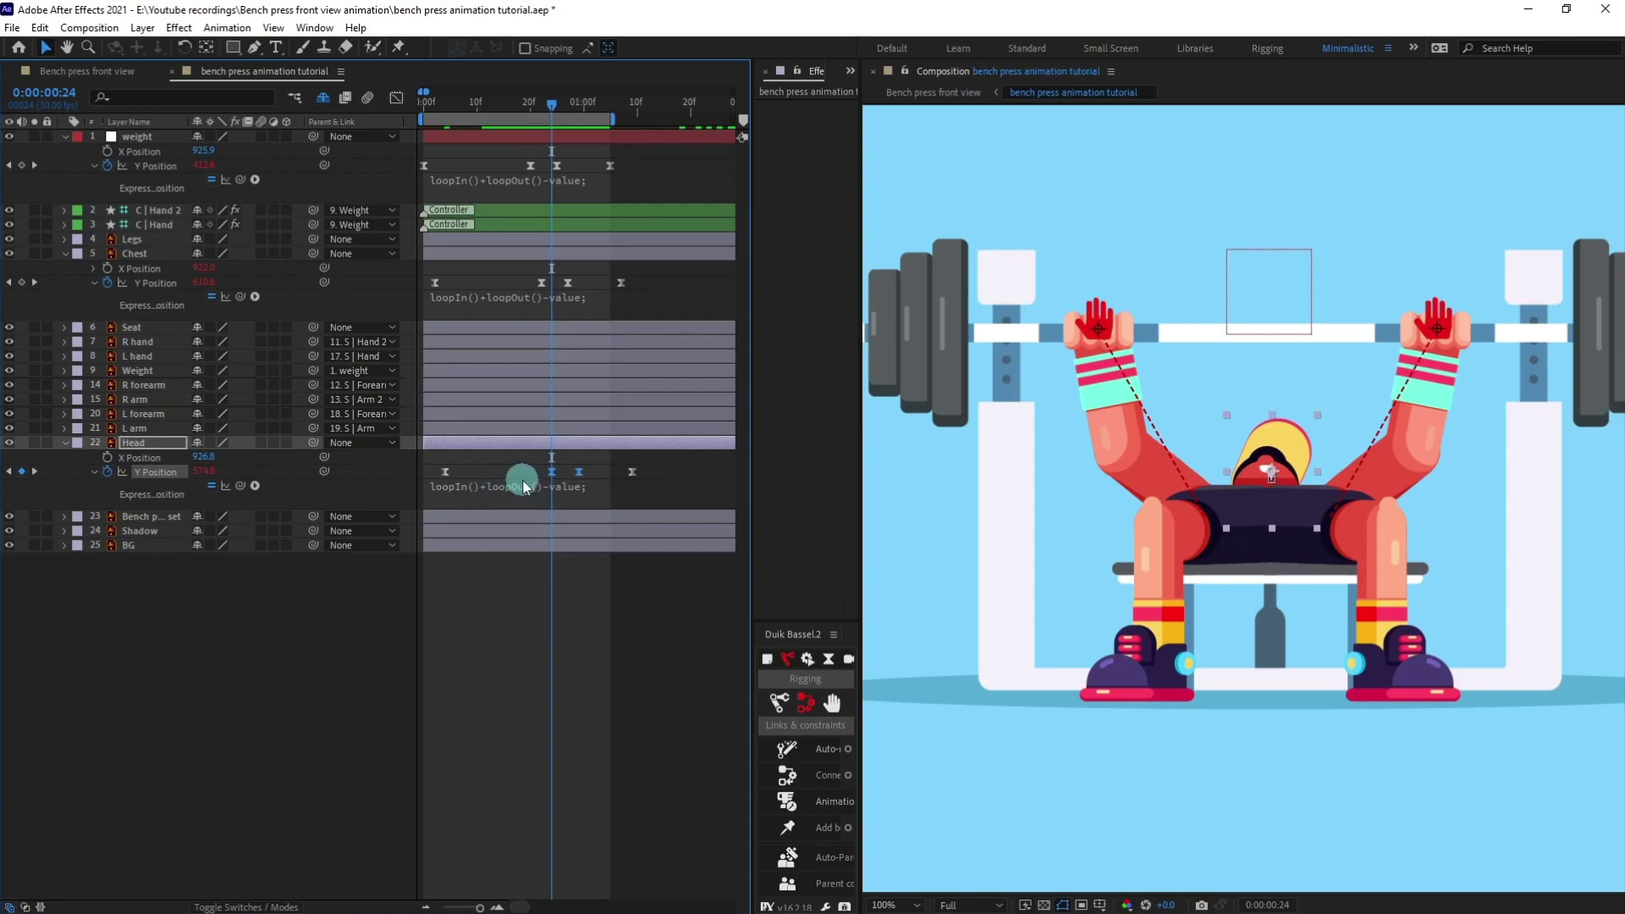
Nudge all of the Head's Y Position keyframes down by about 4 pixels and preview the full composition from the first frame
{"action": "left_click_drag", "start_coordinate": [641, 459], "coordinate": [418, 484]}
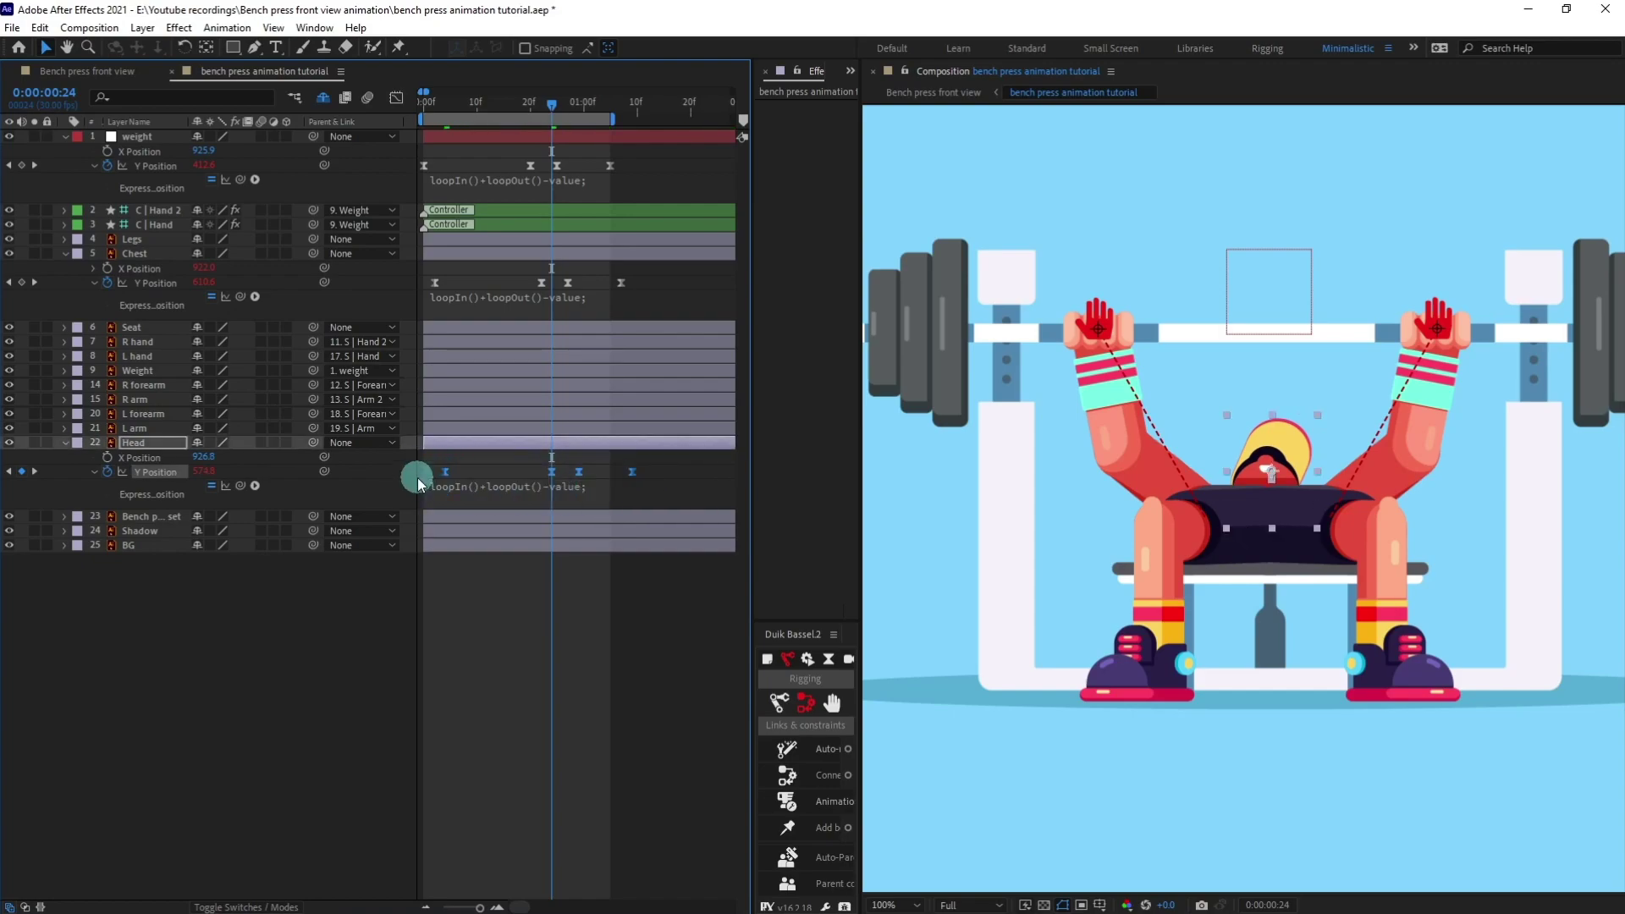
{"action": "key", "text": "Down"}
{"action": "key", "text": "Down"}
{"action": "key", "text": "Down"}
{"action": "key", "text": "Down"}
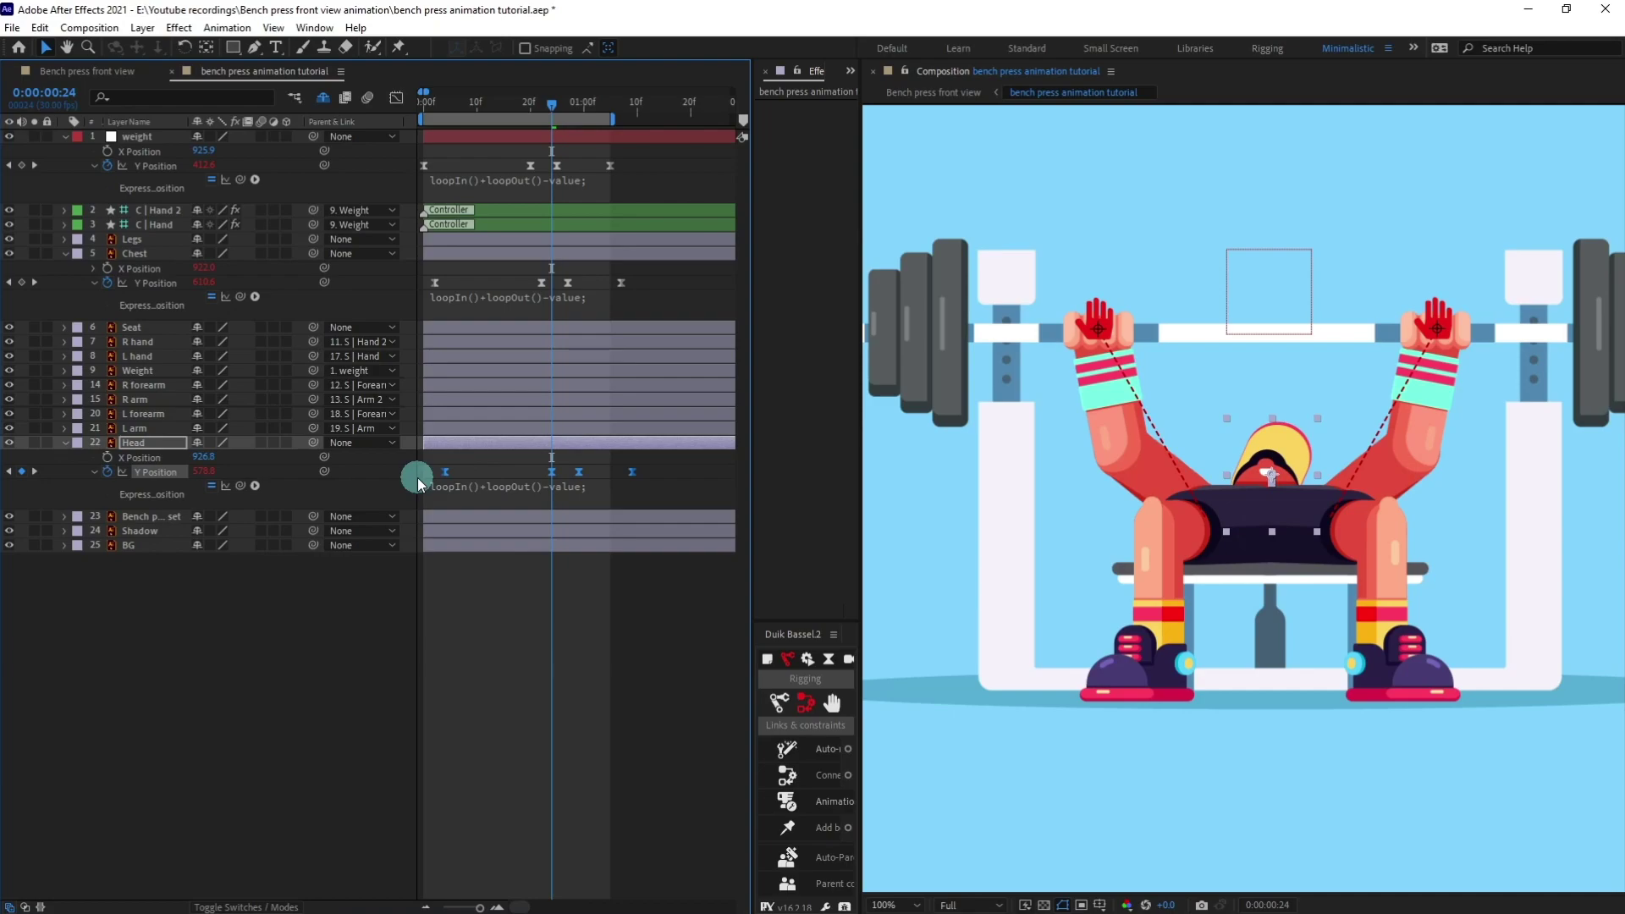
{"action": "left_click", "coordinate": [424, 98]}
{"action": "key", "text": "space"}
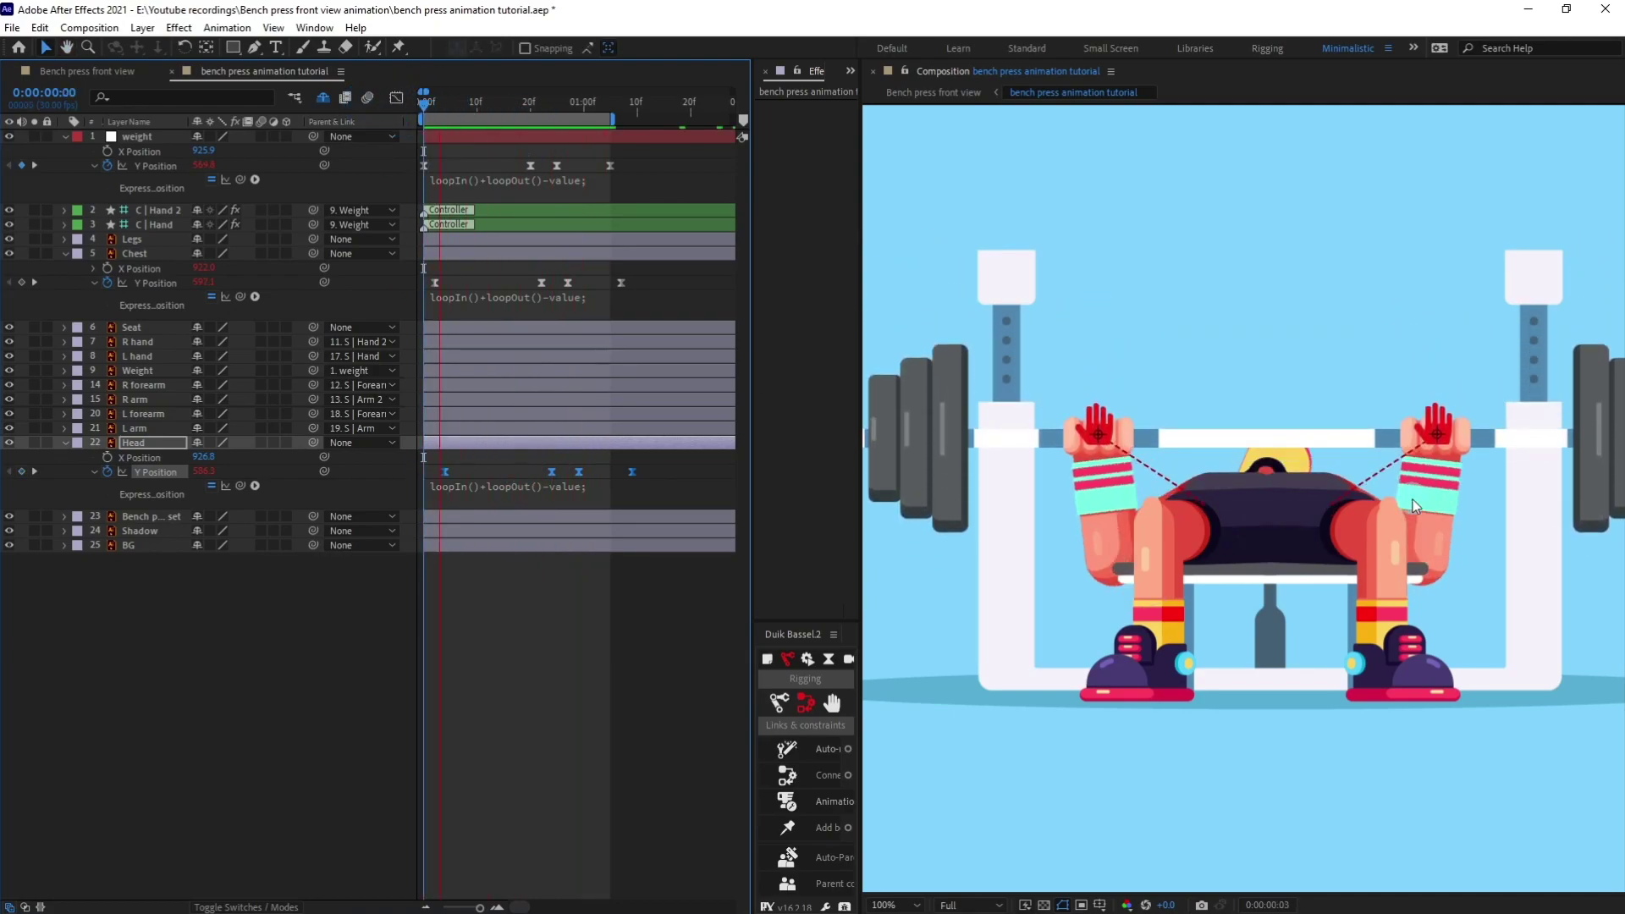
{"action": "scroll", "coordinate": [1400, 499], "scroll_direction": "down", "scroll_amount": 2}
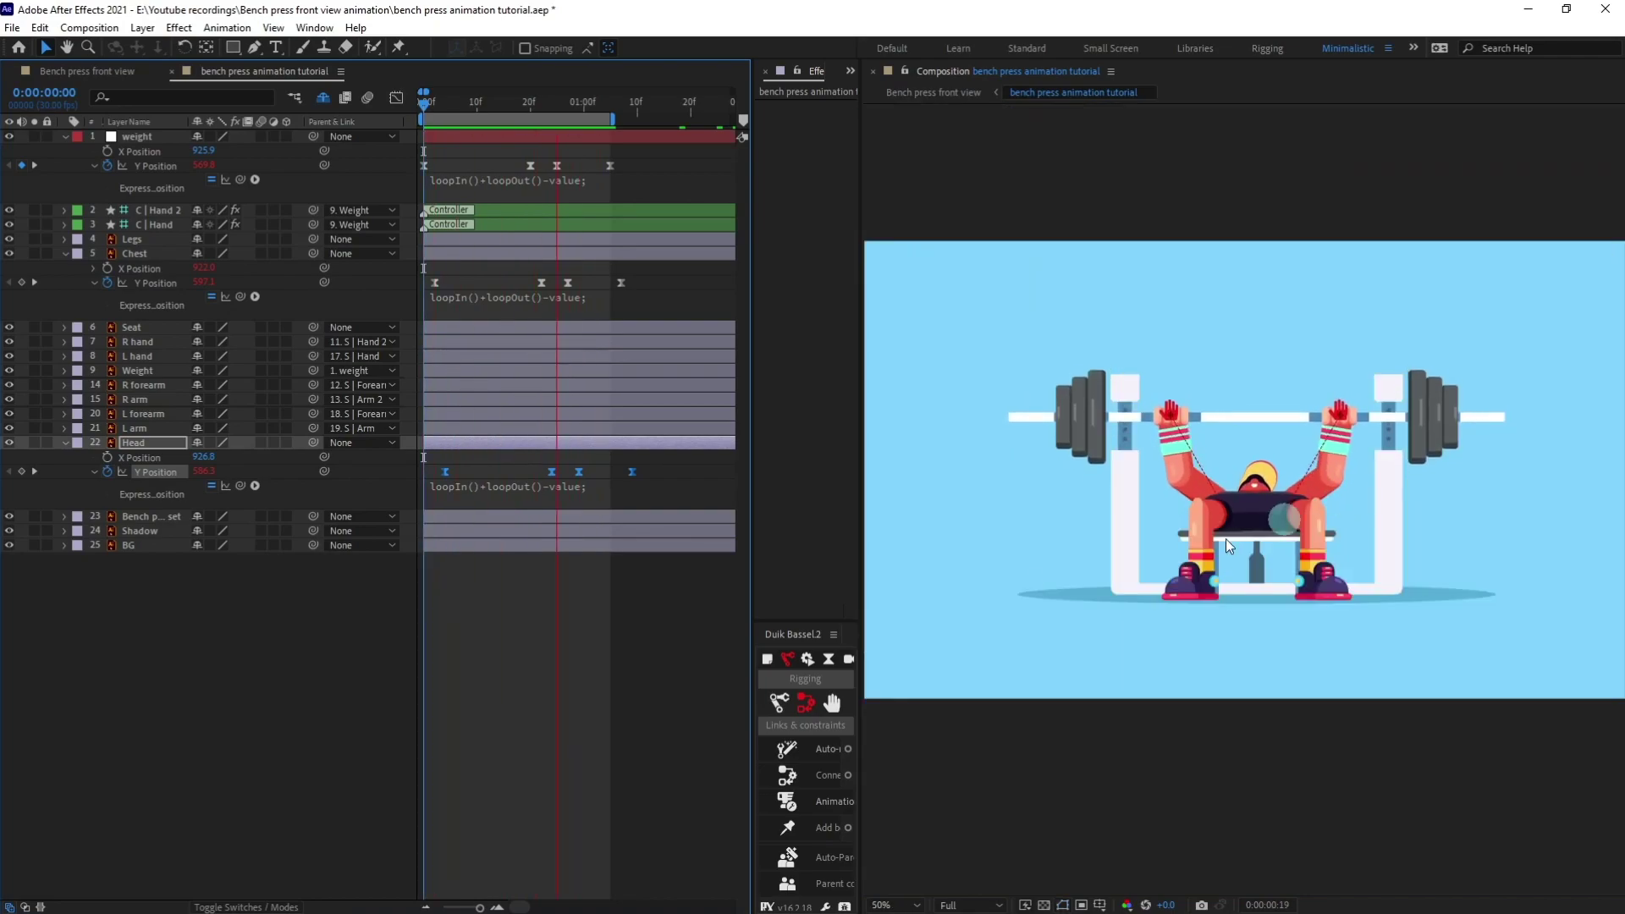